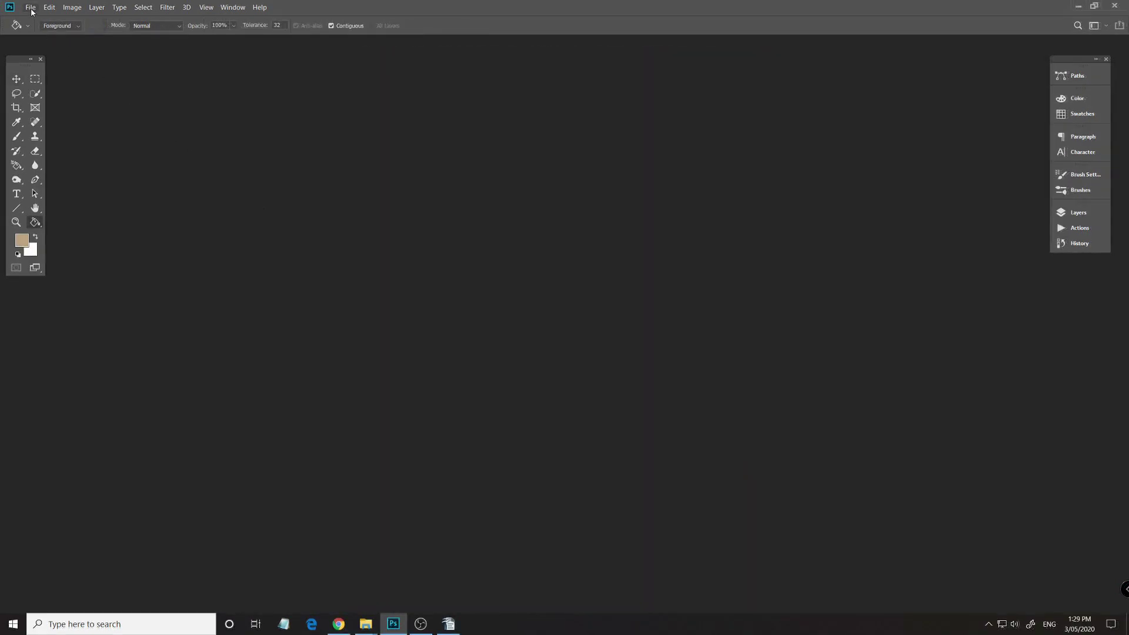
Open the recent file IMG_0160-A2.jpg, then bring the 'texture' image search results forward.
{"action": "left_click", "coordinate": [30, 7]}
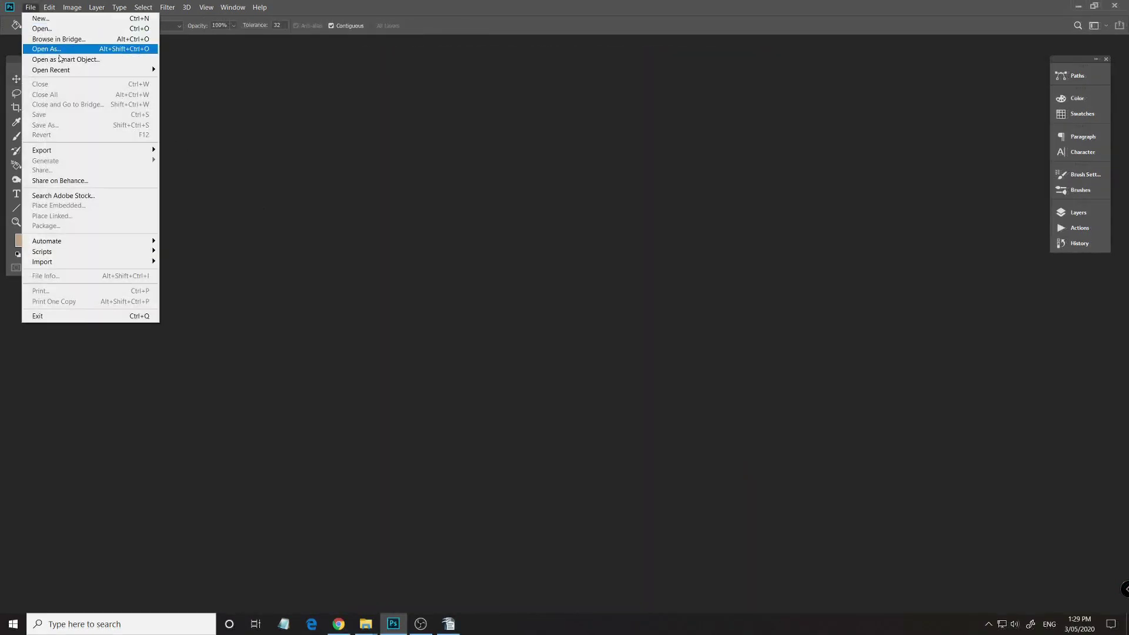
{"action": "mouse_move", "coordinate": [106, 69]}
{"action": "left_click", "coordinate": [191, 72]}
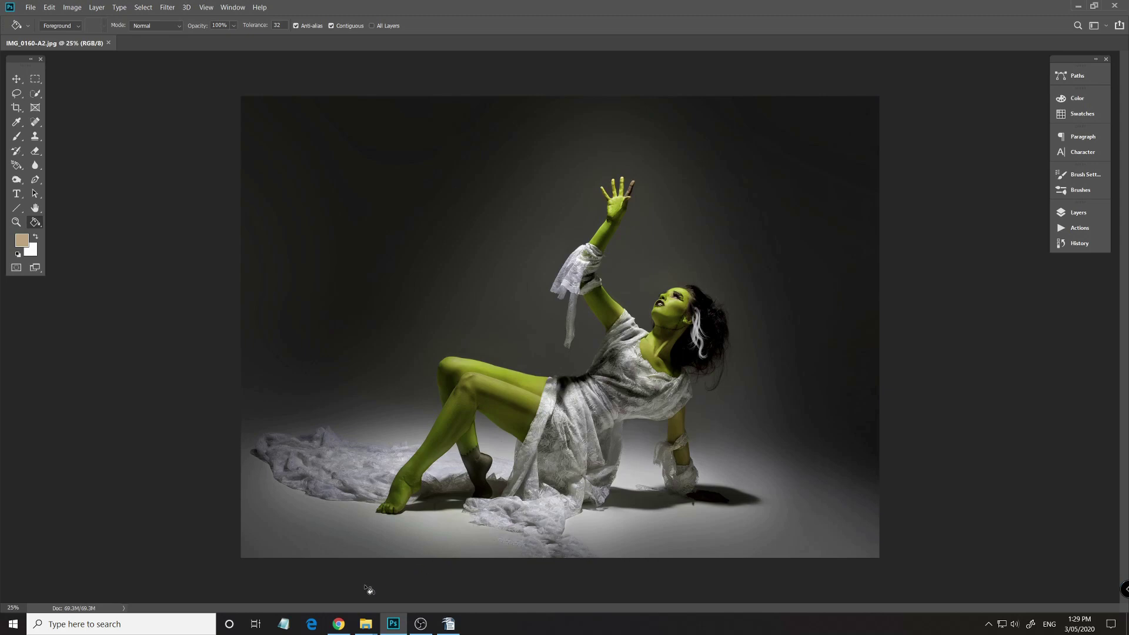
{"action": "left_click", "coordinate": [339, 624]}
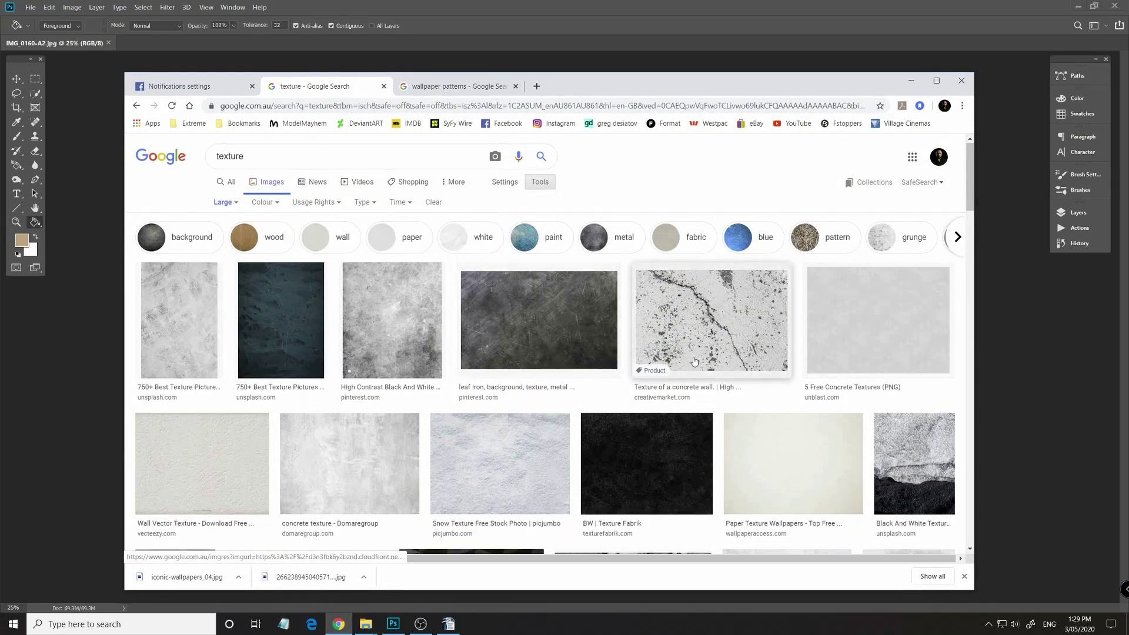
{"action": "scroll", "coordinate": [694, 362], "scroll_direction": "down", "scroll_amount": 3}
{"action": "scroll", "coordinate": [693, 360], "scroll_direction": "down", "scroll_amount": 8}
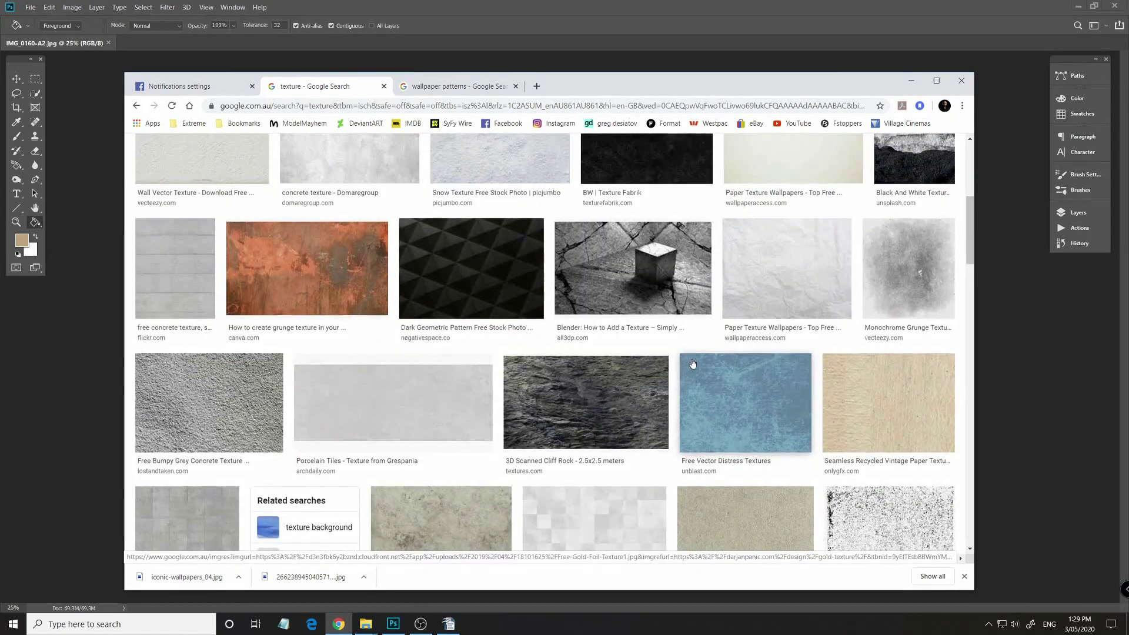
{"action": "scroll", "coordinate": [693, 365], "scroll_direction": "down", "scroll_amount": 2}
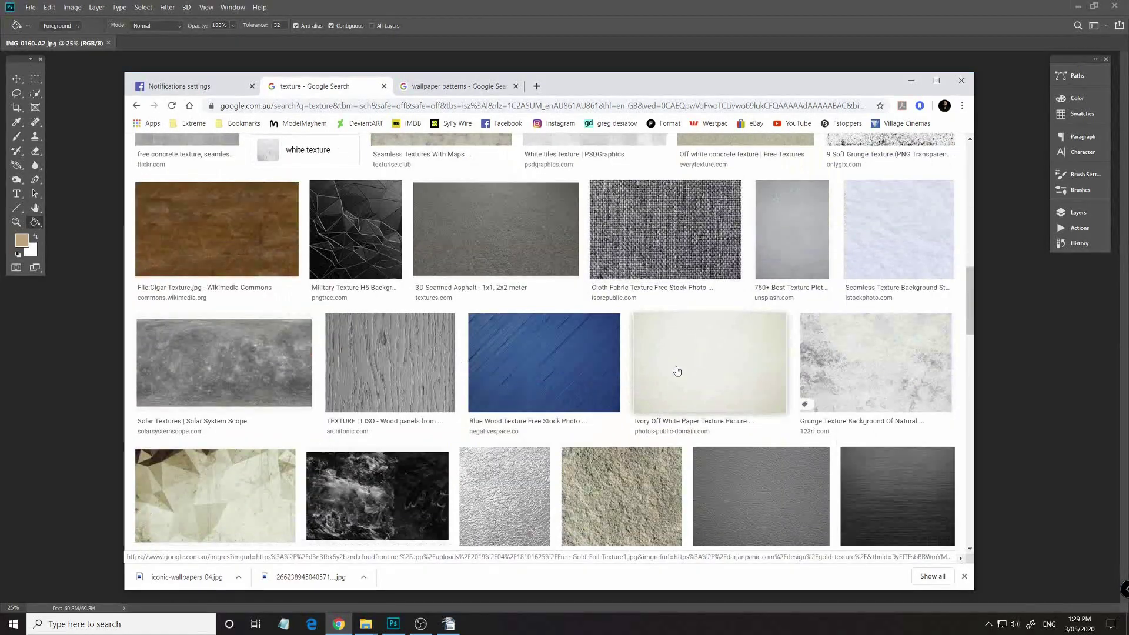
{"action": "scroll", "coordinate": [607, 399], "scroll_direction": "down", "scroll_amount": 3}
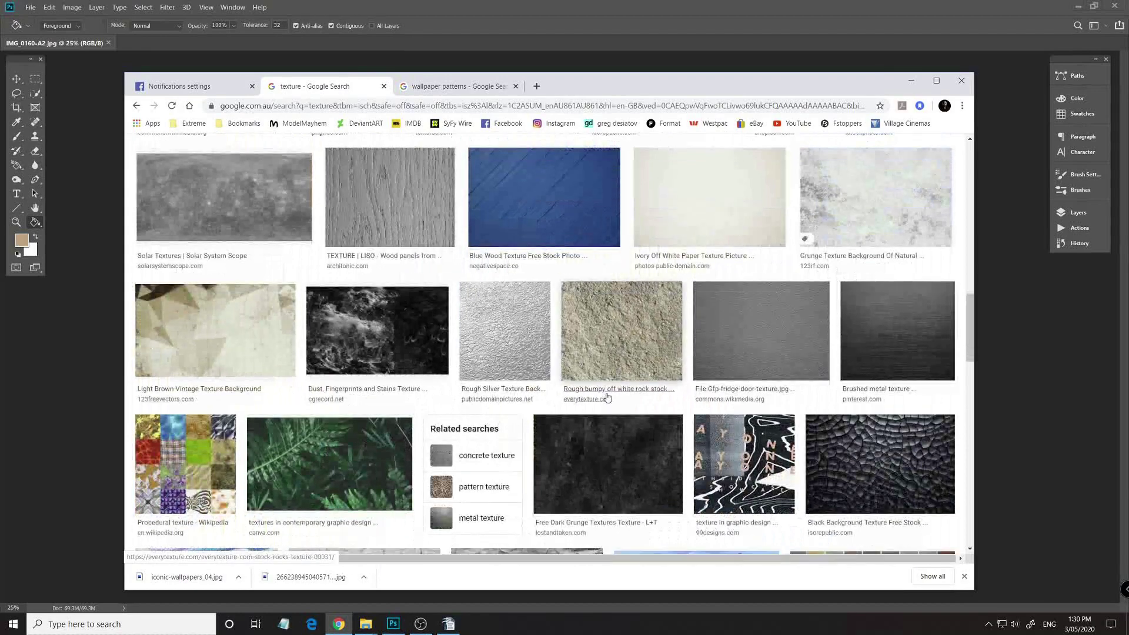
{"action": "scroll", "coordinate": [615, 401], "scroll_direction": "down", "scroll_amount": 2}
{"action": "scroll", "coordinate": [619, 403], "scroll_direction": "up", "scroll_amount": 2}
{"action": "scroll", "coordinate": [623, 406], "scroll_direction": "up", "scroll_amount": 10}
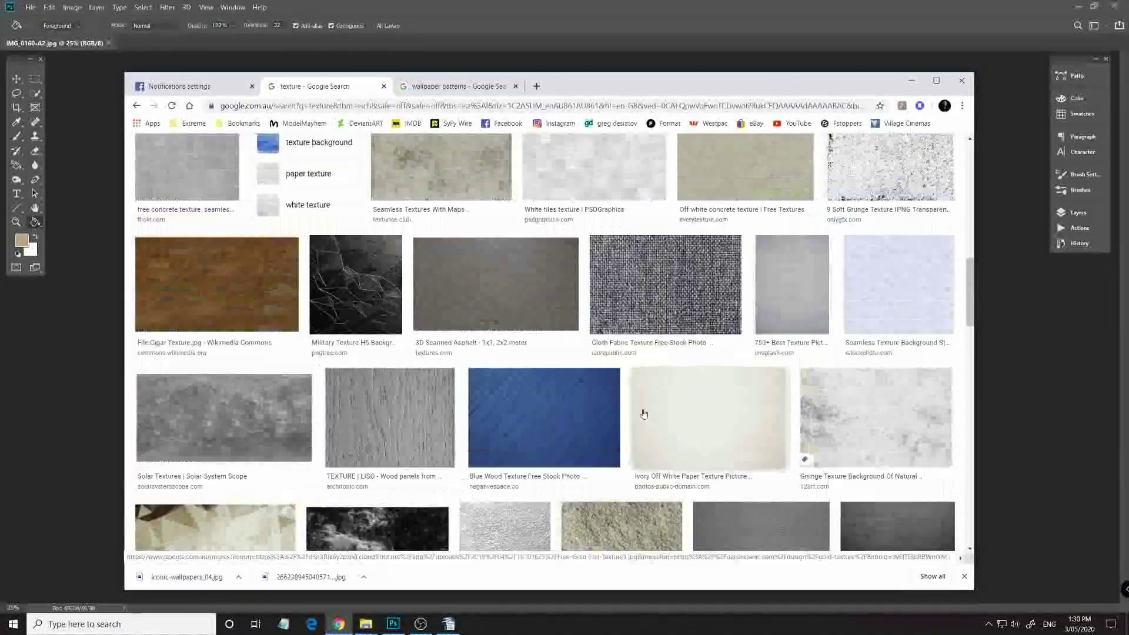
{"action": "scroll", "coordinate": [640, 413], "scroll_direction": "up", "scroll_amount": 5}
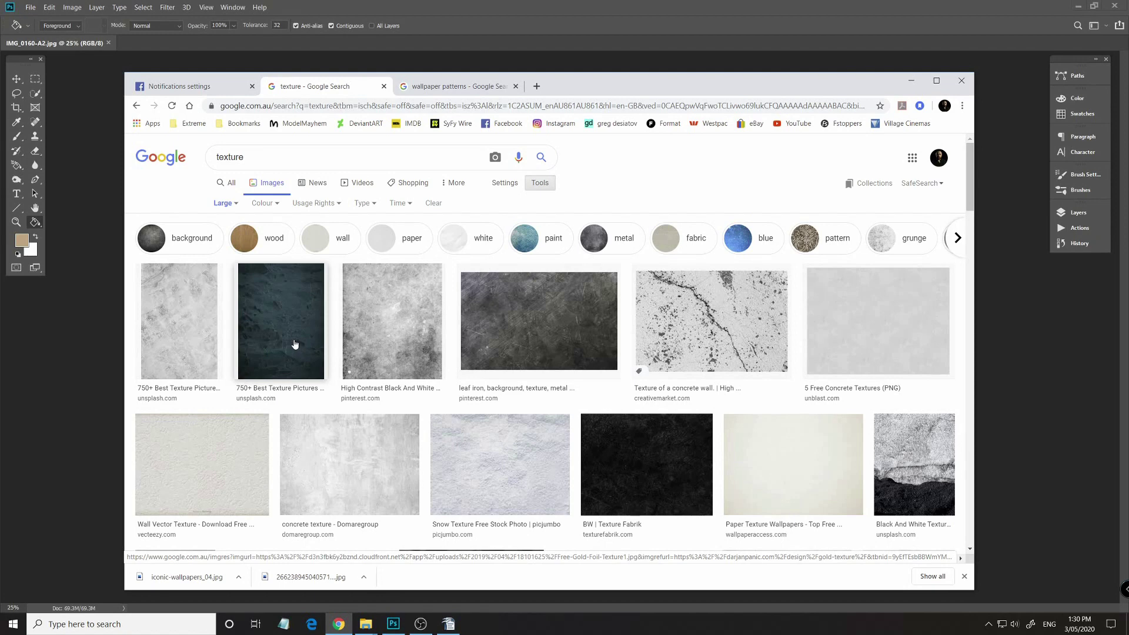
{"action": "left_click", "coordinate": [912, 81]}
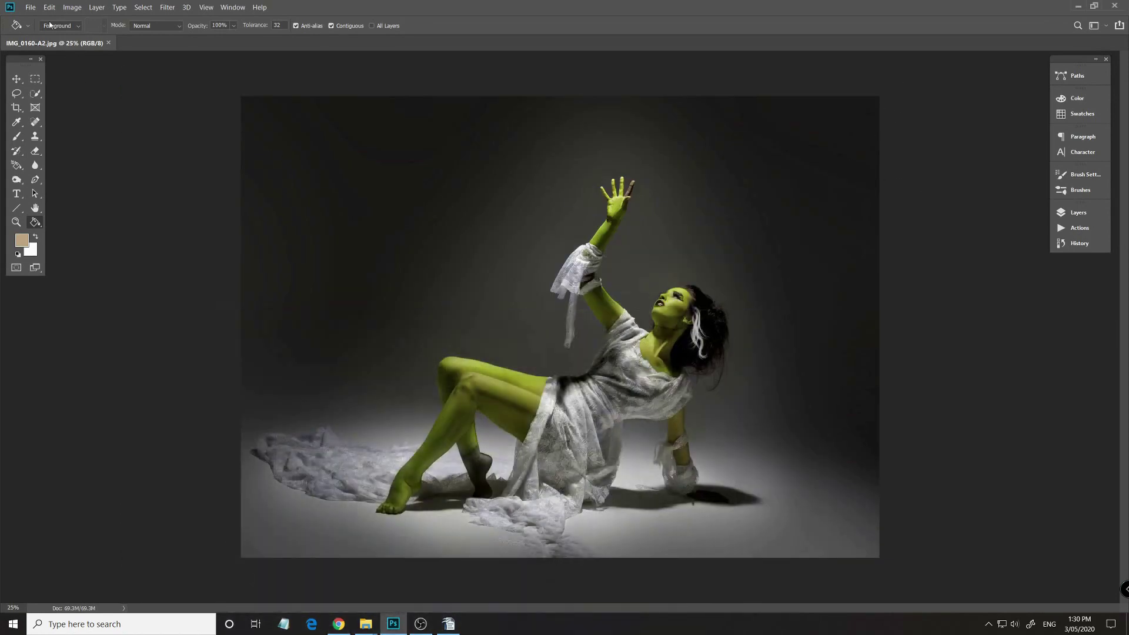
Open _MG_0003 from the JPG folder so it loads in Camera Raw.
{"action": "left_click", "coordinate": [33, 8]}
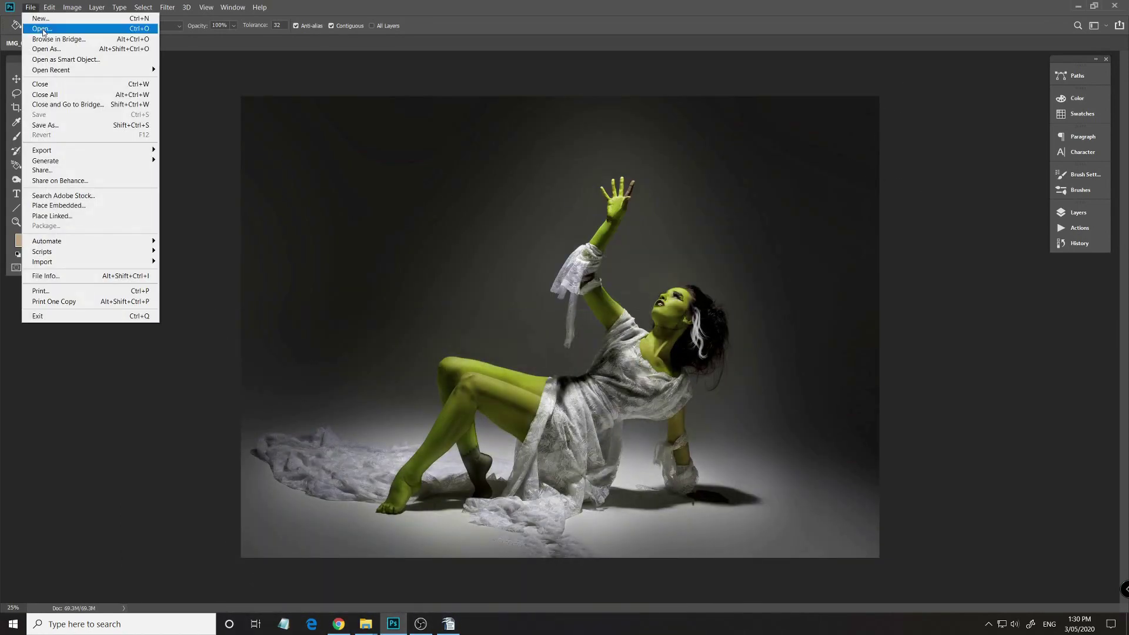
{"action": "left_click", "coordinate": [42, 29]}
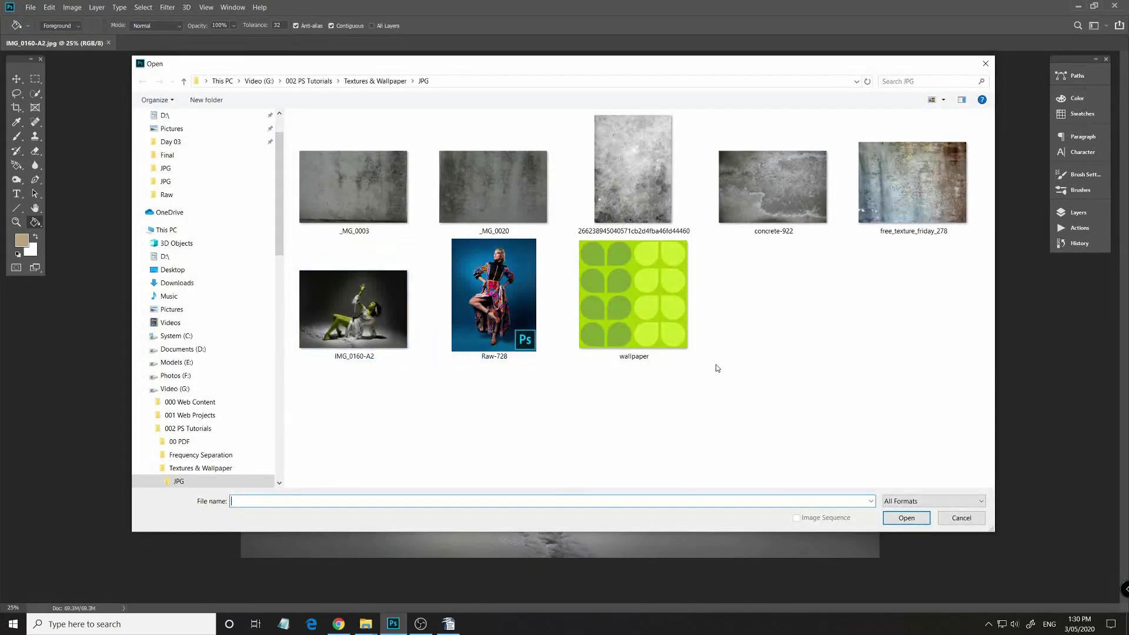
{"action": "left_click", "coordinate": [355, 200]}
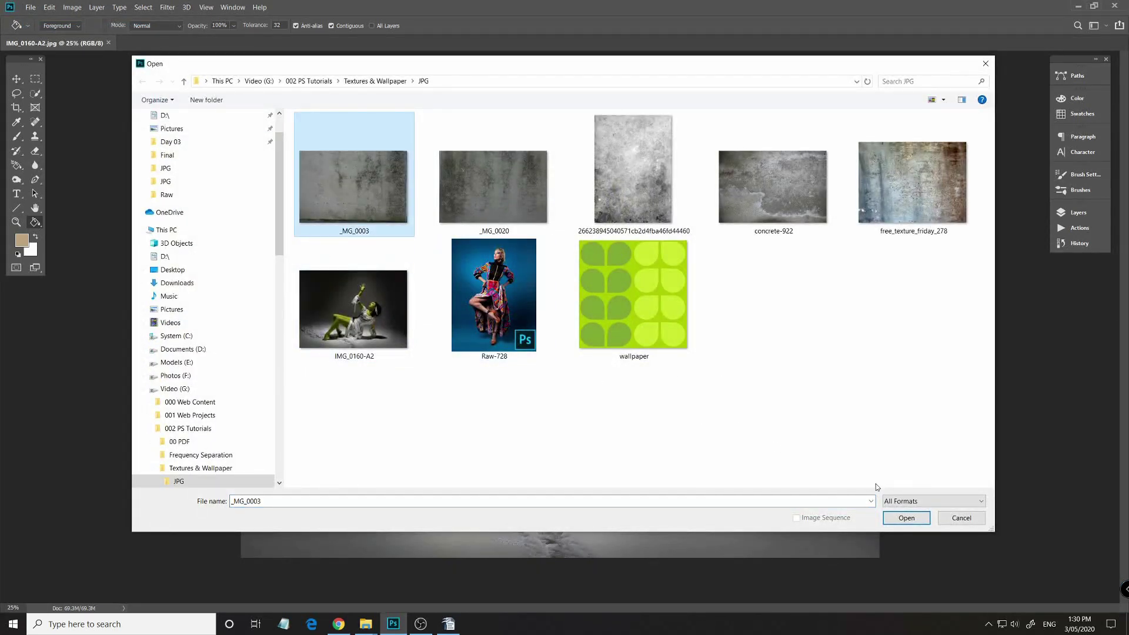
{"action": "left_click", "coordinate": [906, 518]}
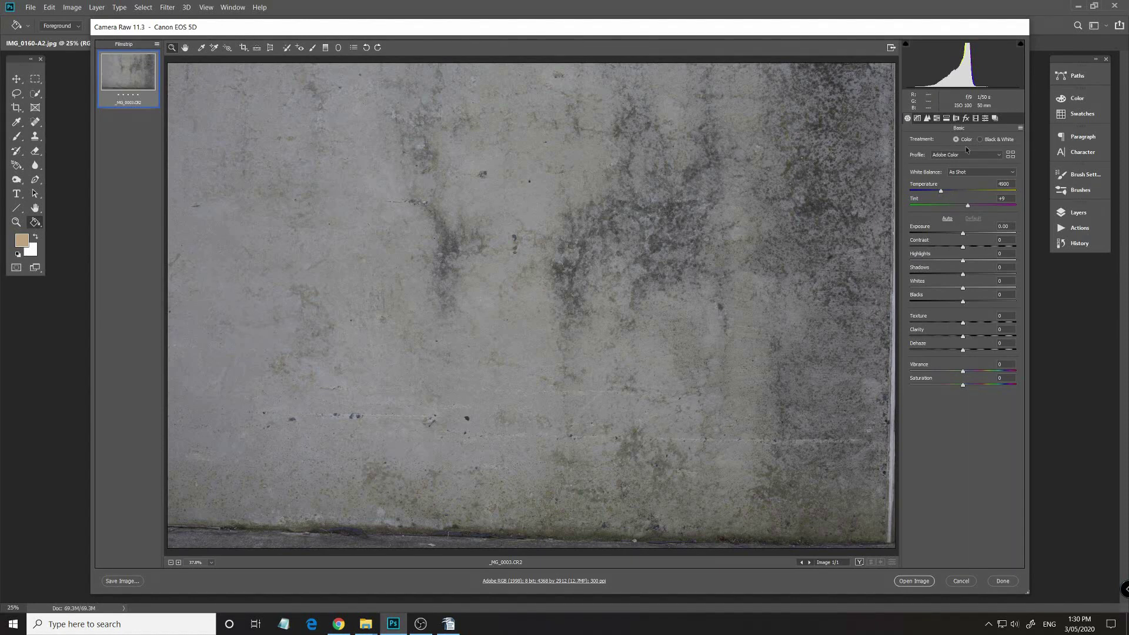
Turn on Remove Chromatic Aberration and Enable Profile Corrections, and set Sharpening Amount to 6.
{"action": "left_click", "coordinate": [956, 118]}
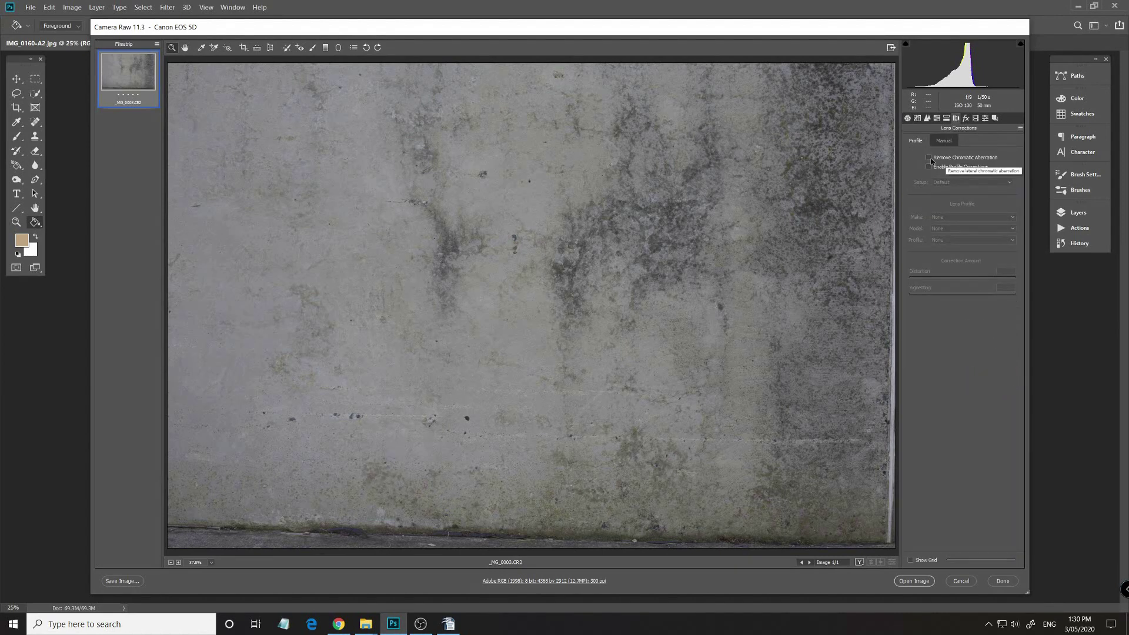
{"action": "left_click", "coordinate": [930, 157]}
{"action": "left_click", "coordinate": [929, 167]}
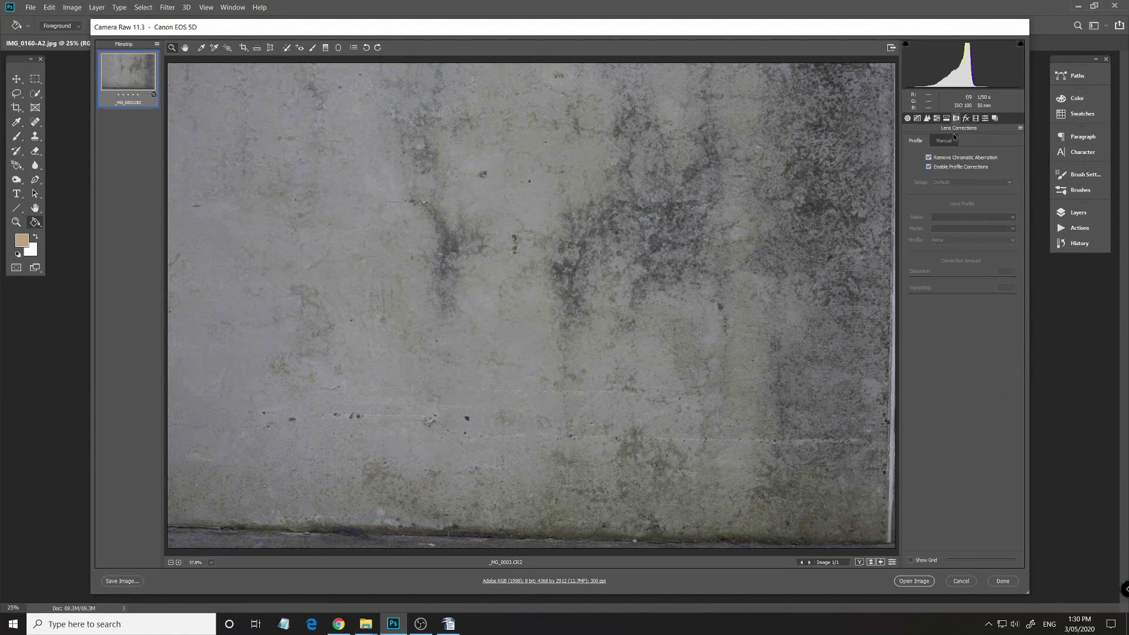
{"action": "left_click", "coordinate": [928, 118]}
{"action": "left_click", "coordinate": [999, 147]}
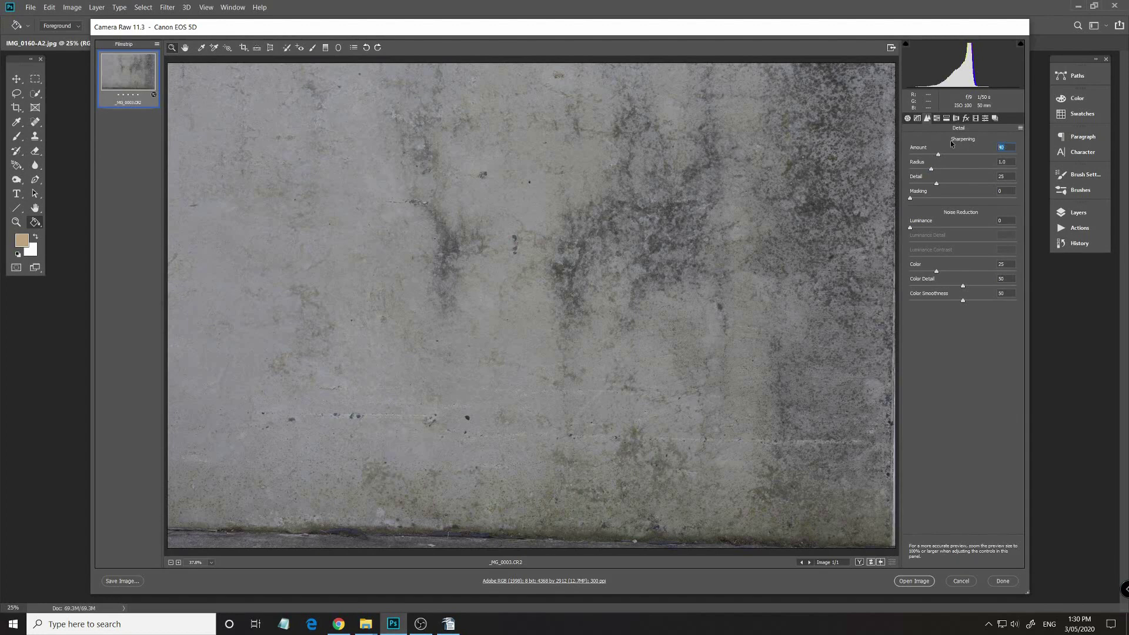
{"action": "type", "text": "6"}
Raise Clarity to about +21 and Shadows to about +11, then open the image in Photoshop.
{"action": "left_click", "coordinate": [908, 118]}
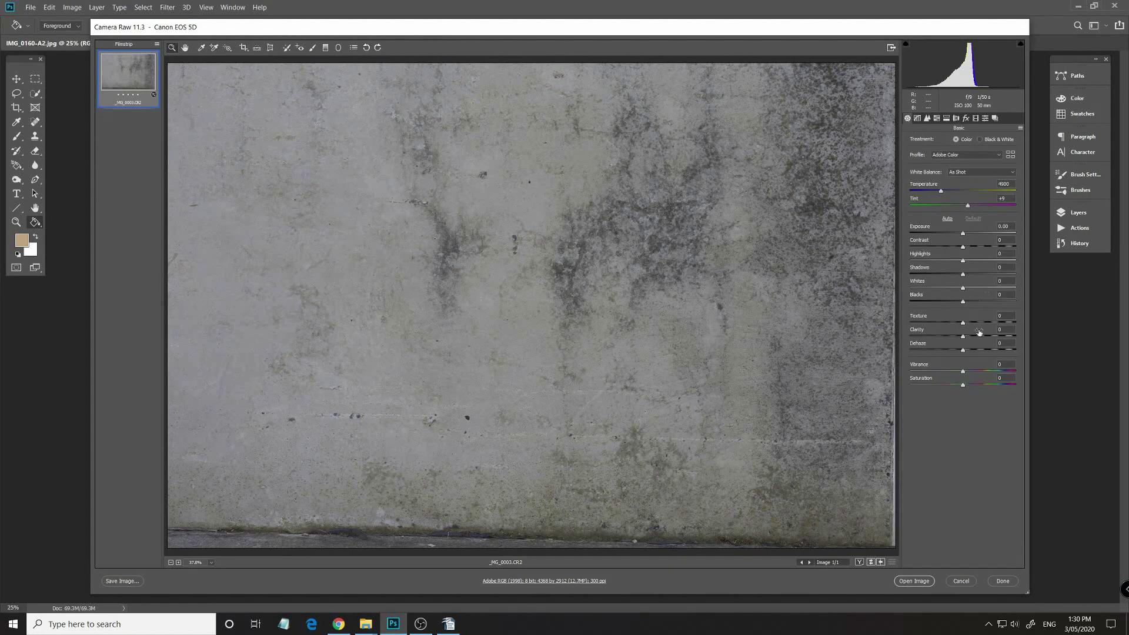
{"action": "left_click_drag", "start_coordinate": [964, 340], "coordinate": [976, 338]}
{"action": "left_click_drag", "start_coordinate": [964, 275], "coordinate": [971, 275]}
{"action": "left_click", "coordinate": [916, 581]}
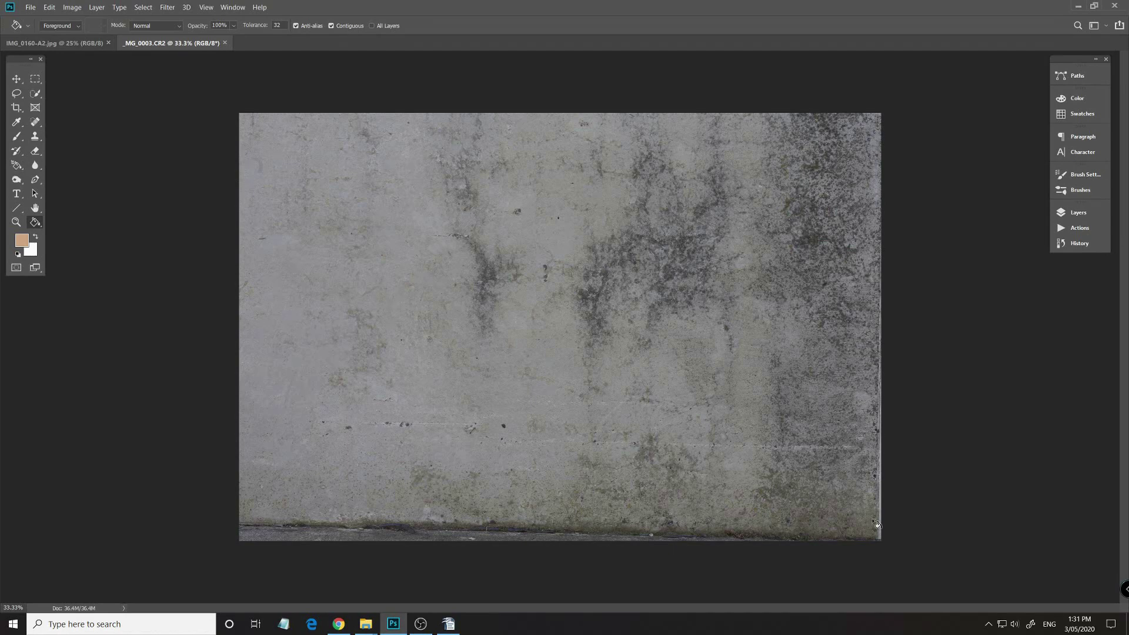
Select the pale right-edge strip with the Polygonal Lasso and Content-Aware fill it.
{"action": "left_click", "coordinate": [17, 95]}
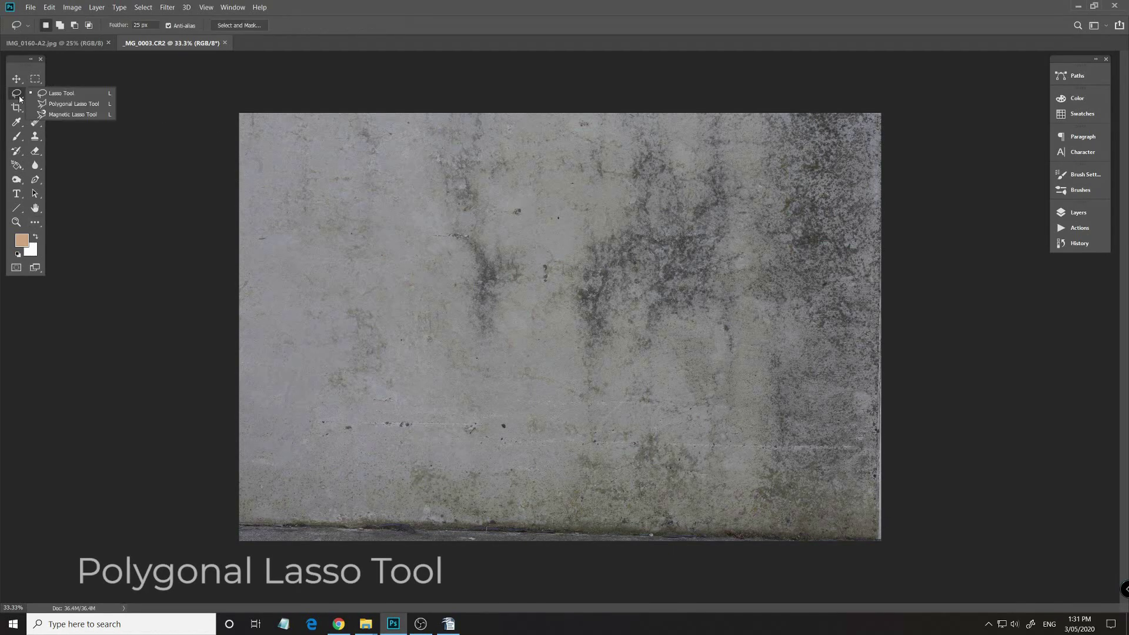
{"action": "left_click", "coordinate": [57, 104]}
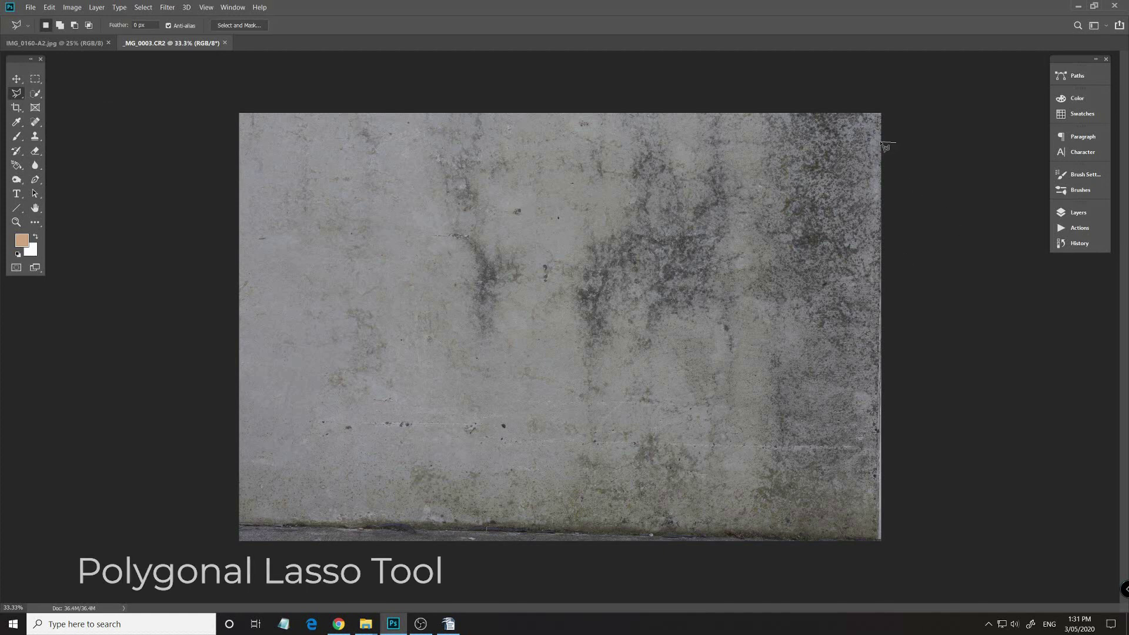
{"action": "left_click", "coordinate": [881, 143]}
{"action": "left_click", "coordinate": [877, 543]}
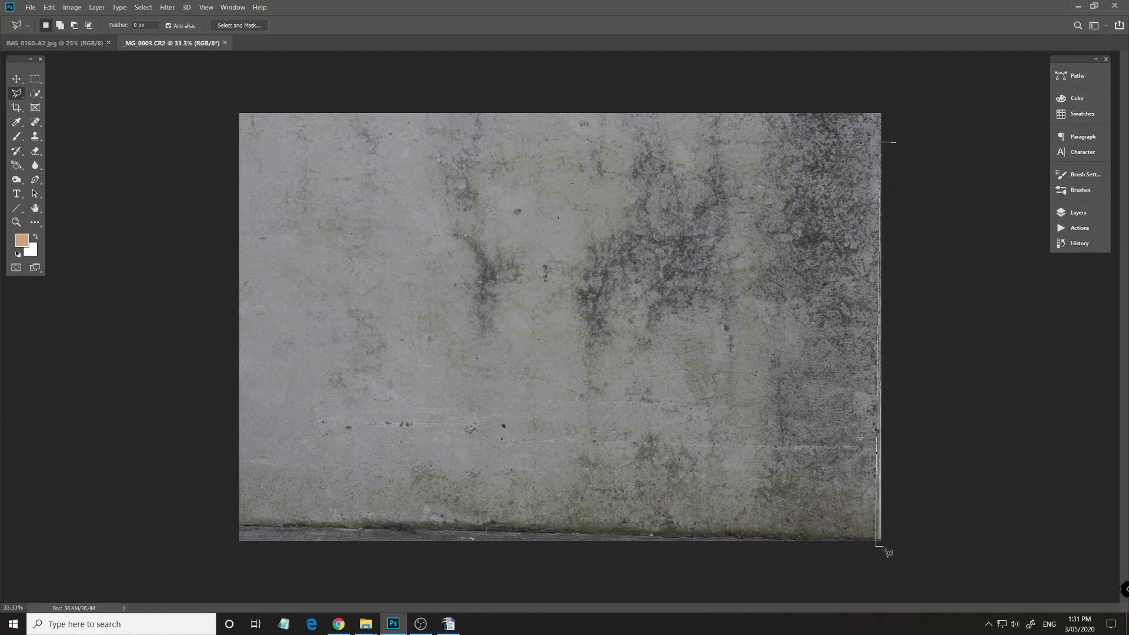
{"action": "left_click", "coordinate": [886, 545]}
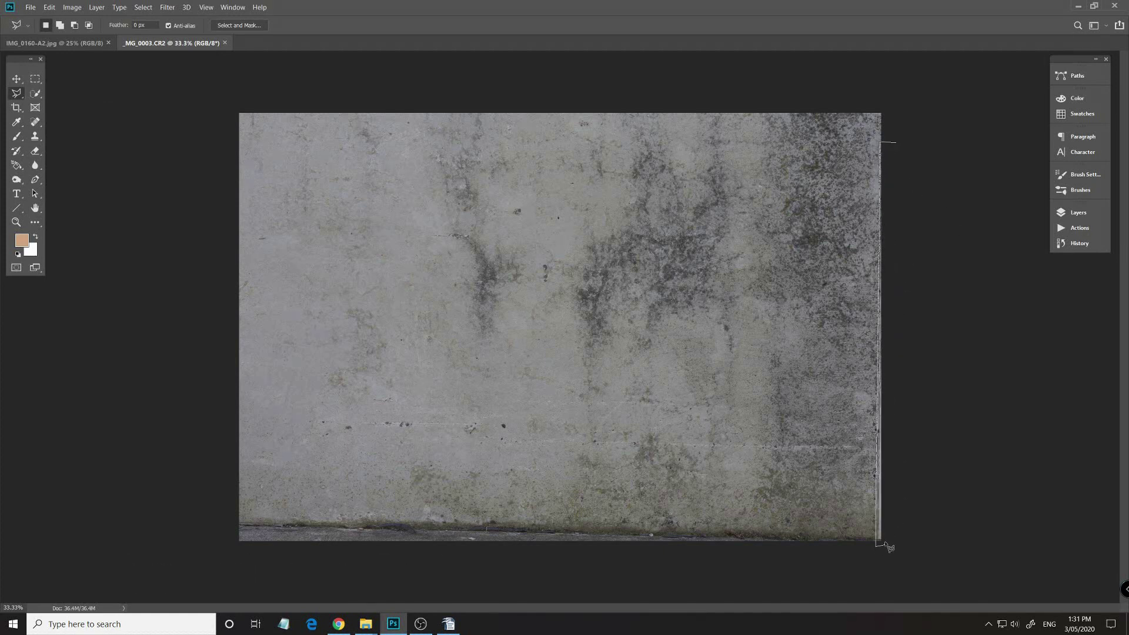
{"action": "left_click", "coordinate": [897, 143]}
{"action": "key", "text": "shift+BackSpace"}
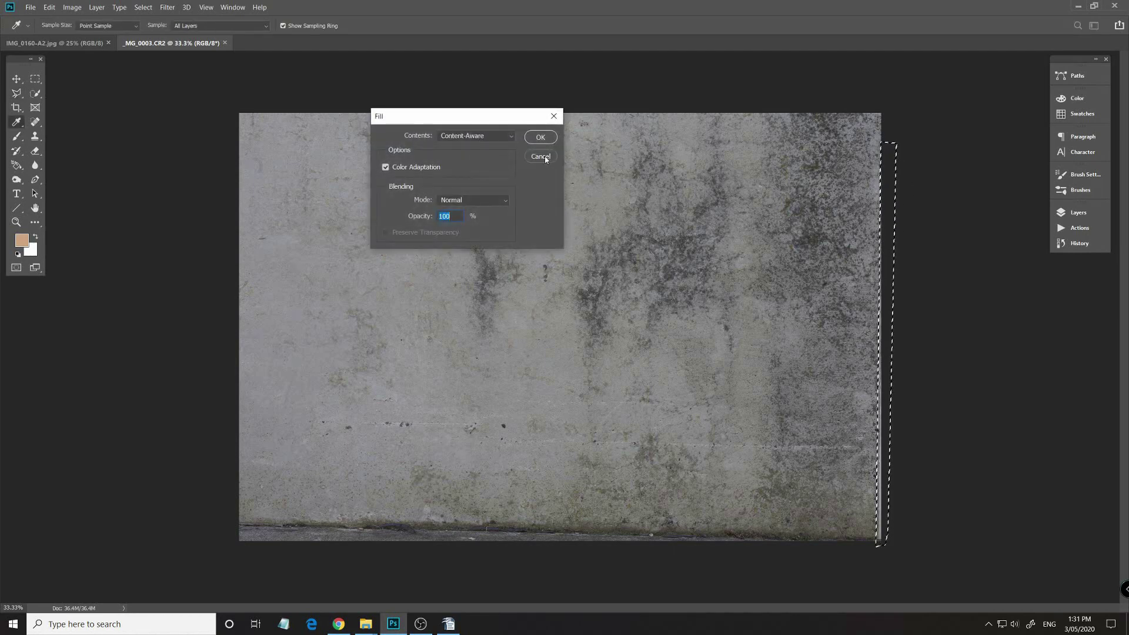
{"action": "left_click", "coordinate": [540, 138]}
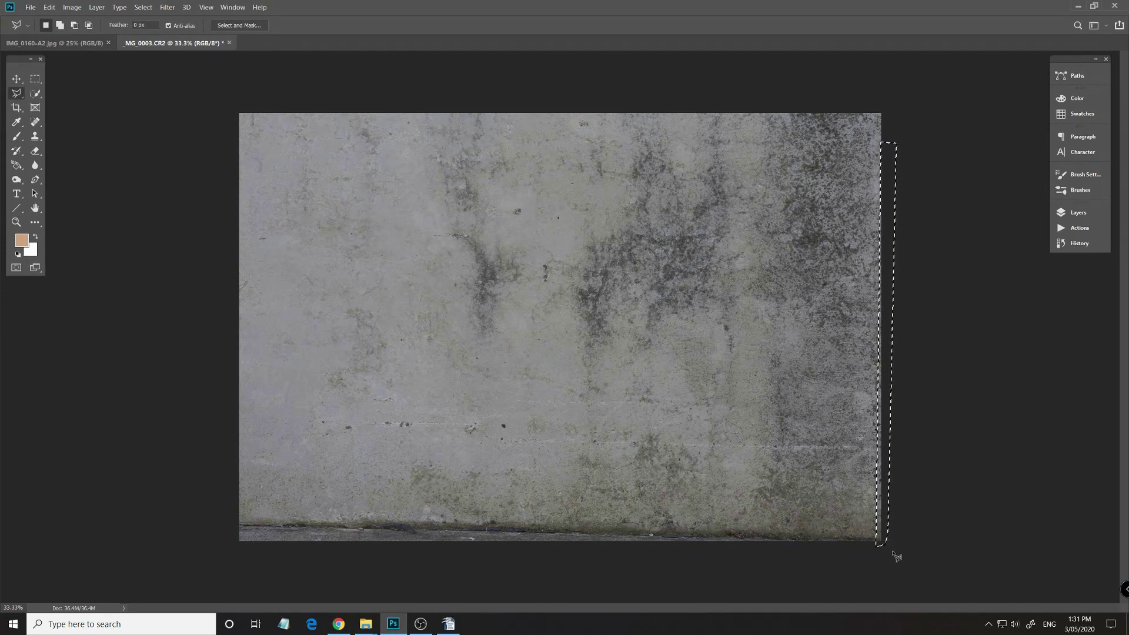
{"action": "key", "text": "ctrl+d"}
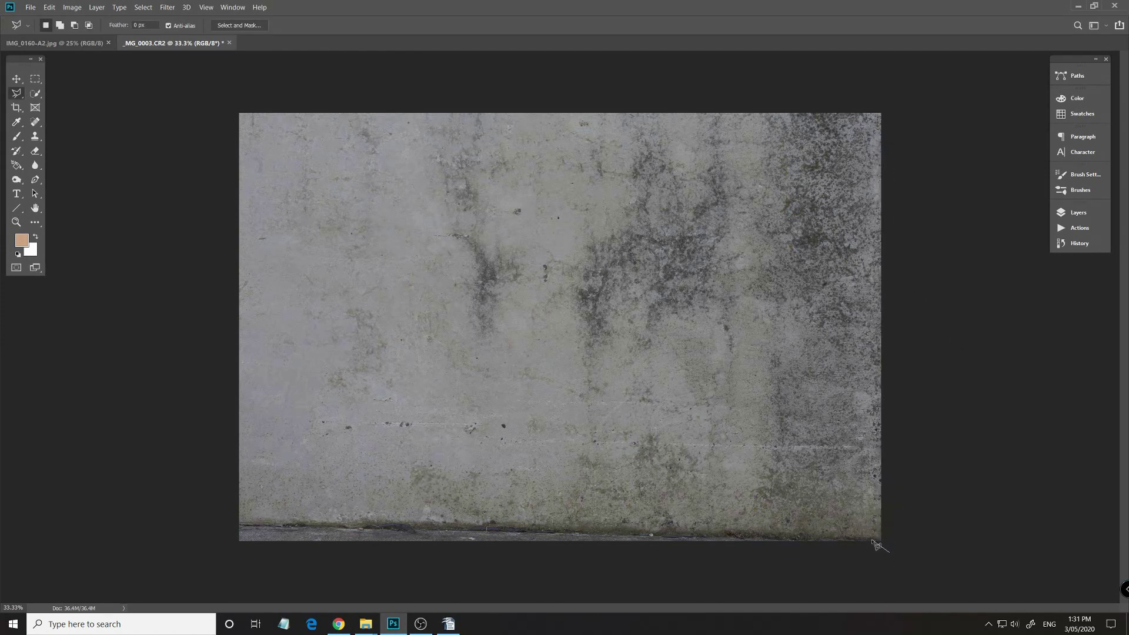
Select the dark bottom ledge, Content-Aware fill it, then deselect.
{"action": "left_click", "coordinate": [873, 535]}
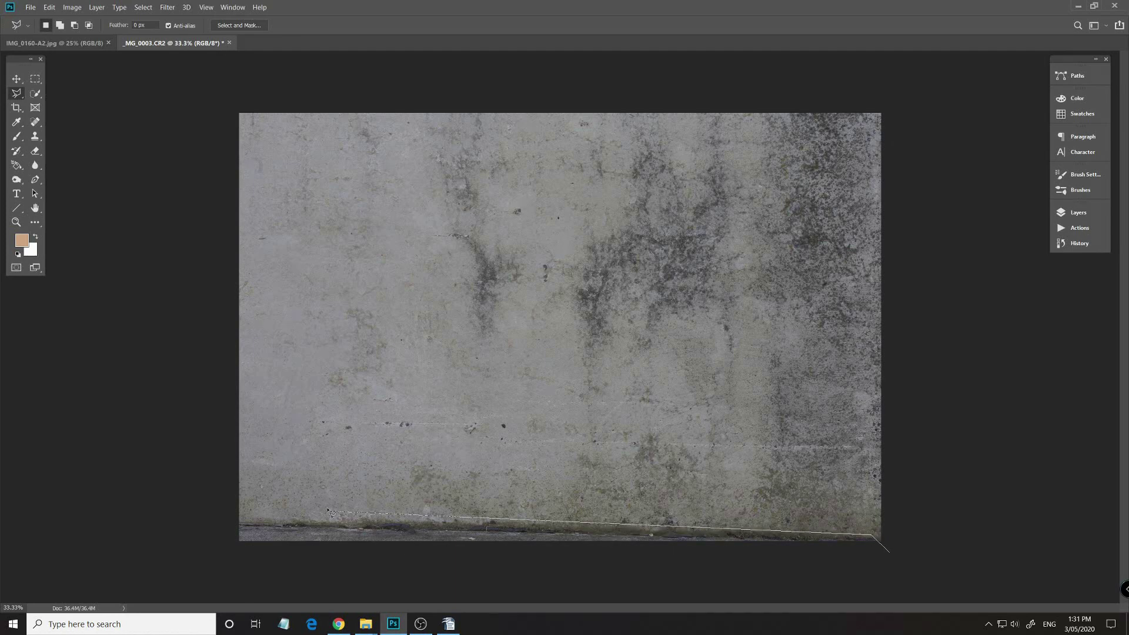
{"action": "left_click", "coordinate": [231, 510]}
{"action": "left_click", "coordinate": [225, 562]}
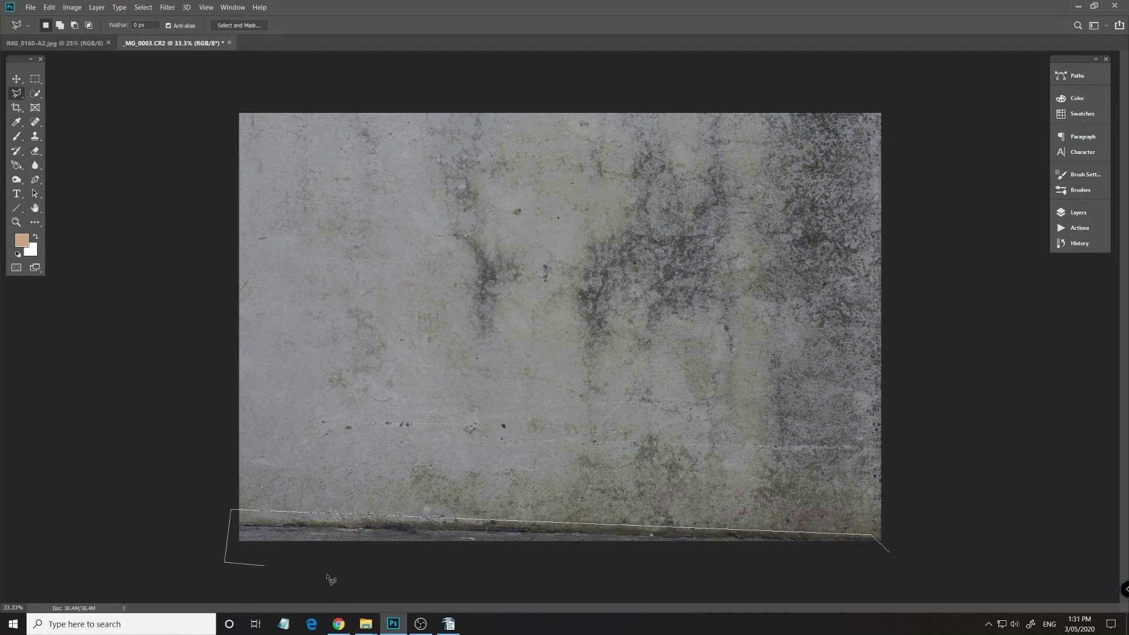
{"action": "left_click", "coordinate": [894, 560]}
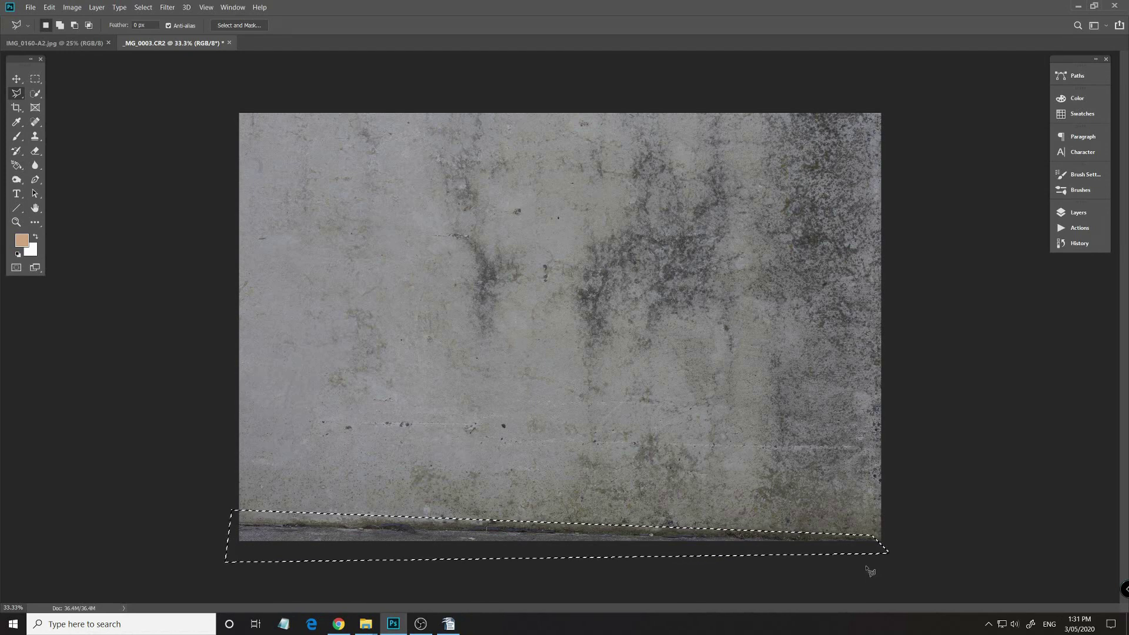
{"action": "key", "text": "shift+F5"}
{"action": "left_click", "coordinate": [540, 137]}
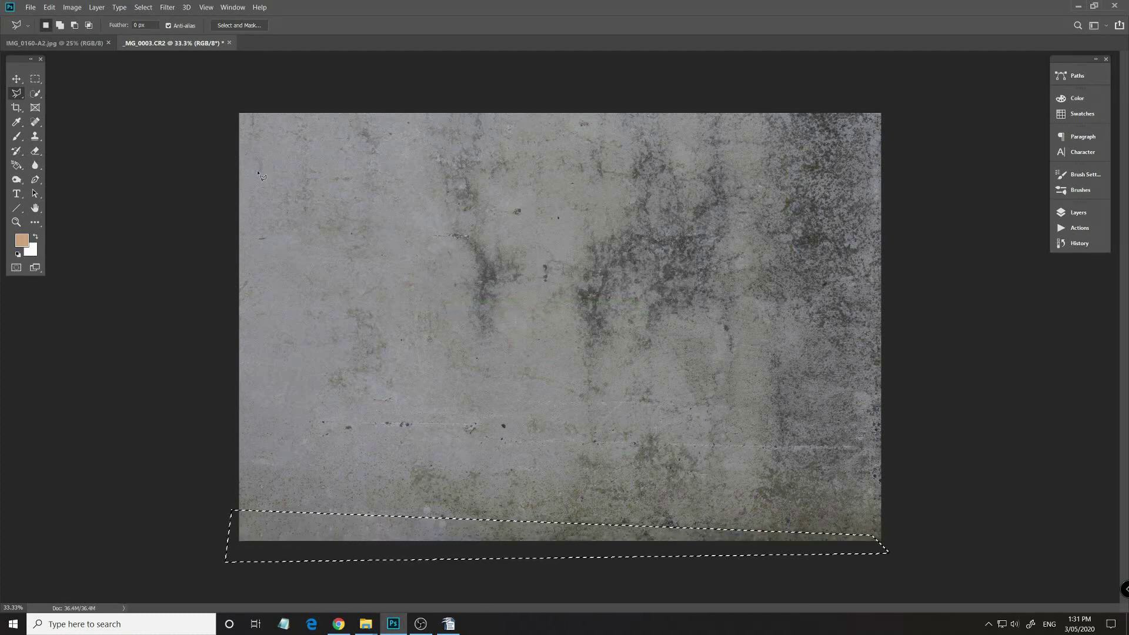
{"action": "key", "text": "m"}
{"action": "key", "text": "ctrl+d"}
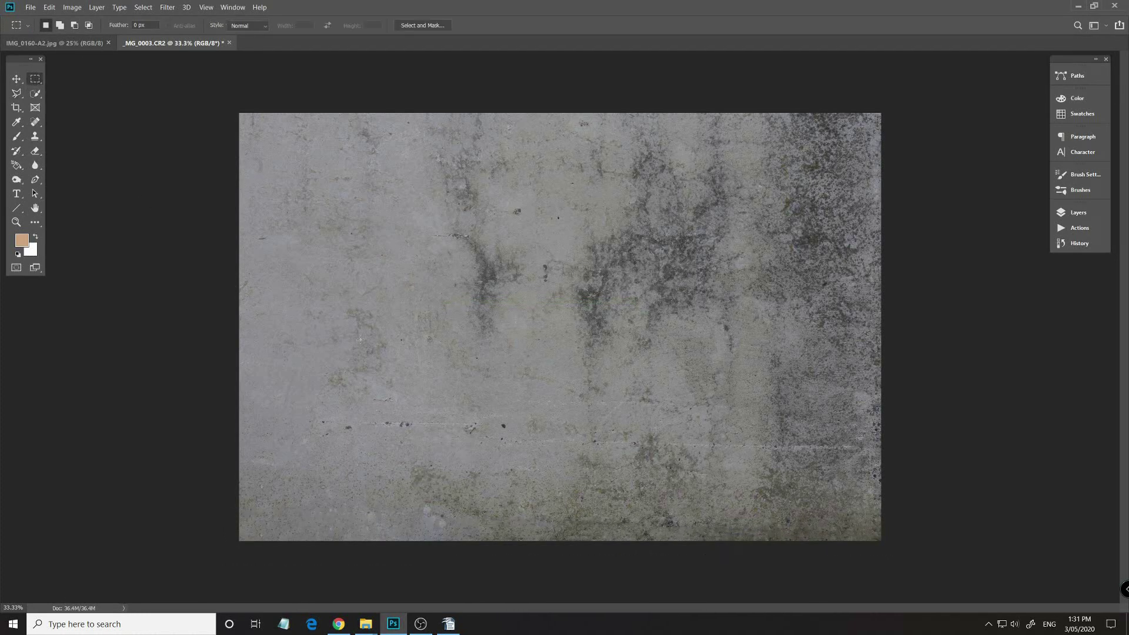
Zoom in, heal the concrete blemishes with the Spot Healing Brush, then fit the image on screen.
{"action": "scroll", "coordinate": [457, 455], "scroll_direction": "up", "scroll_amount": 3}
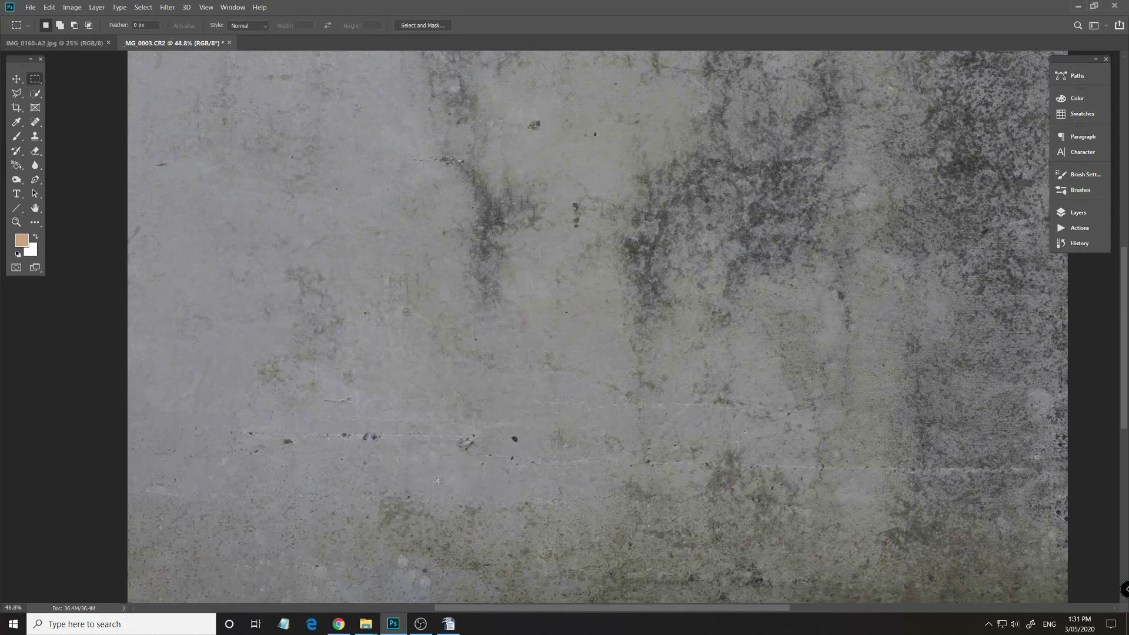
{"action": "scroll", "coordinate": [427, 468], "scroll_direction": "up", "scroll_amount": 3}
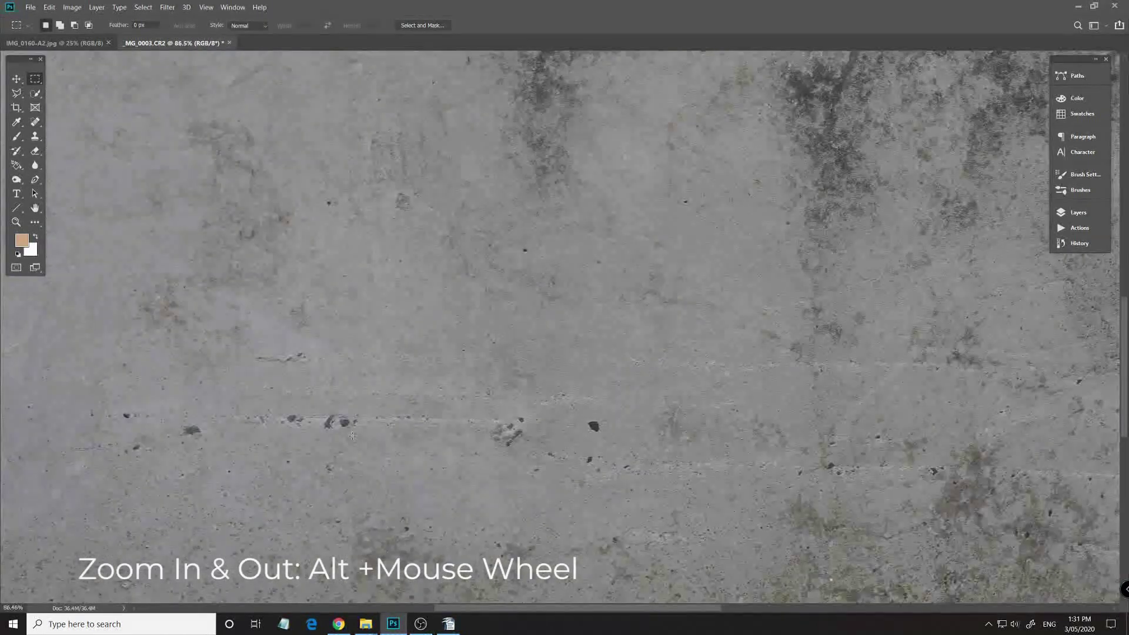
{"action": "scroll", "coordinate": [433, 429], "scroll_direction": "up", "scroll_amount": 2}
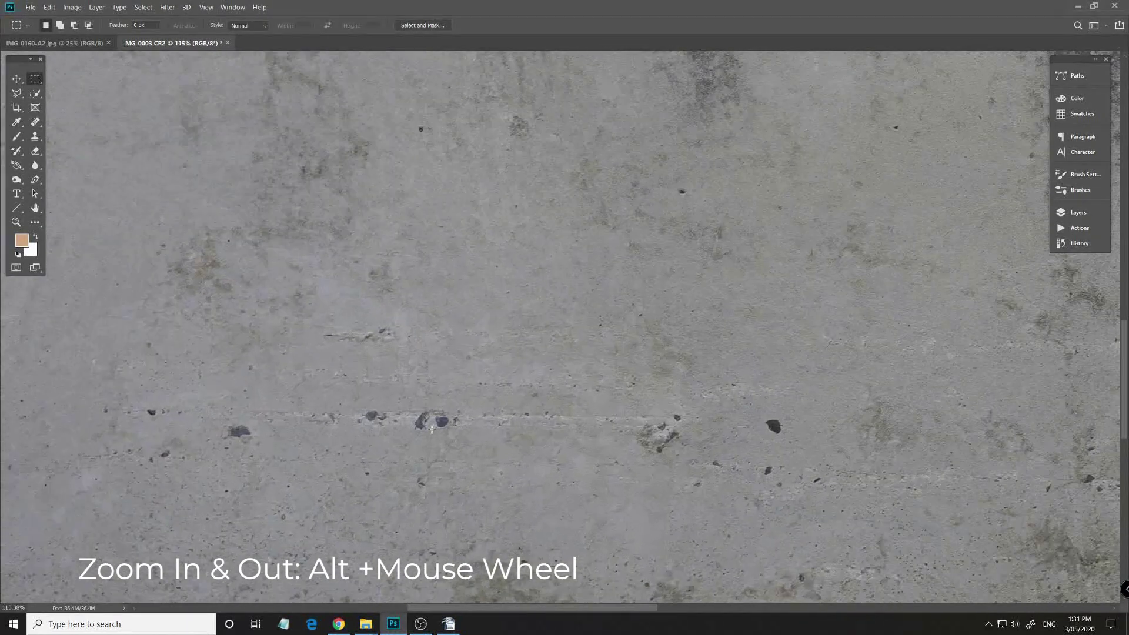
{"action": "left_click", "coordinate": [35, 121]}
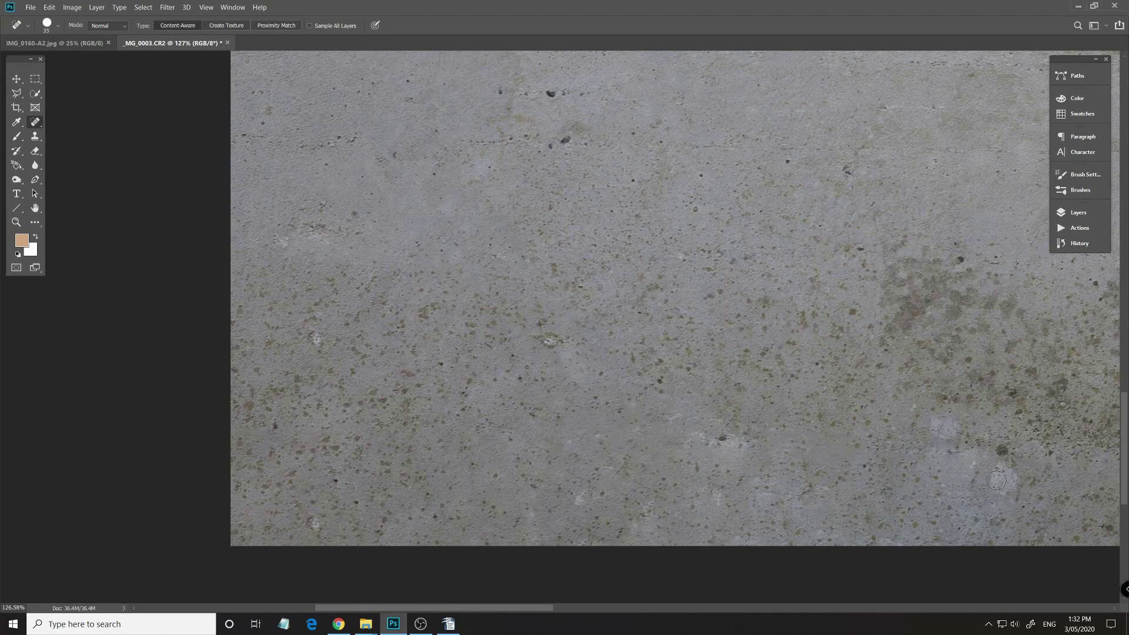
{"action": "left_click_drag", "start_coordinate": [998, 471], "coordinate": [1007, 488]}
{"action": "scroll", "coordinate": [897, 435], "scroll_direction": "down", "scroll_amount": 1}
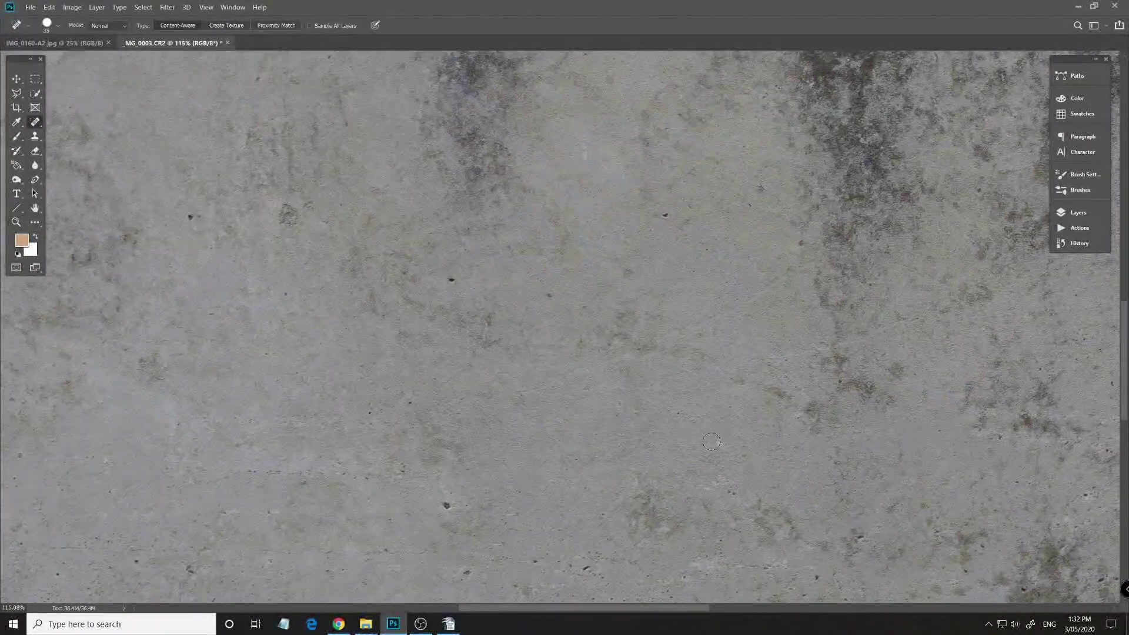
{"action": "left_click_drag", "start_coordinate": [813, 516], "coordinate": [814, 406]}
{"action": "key", "text": "ctrl+0"}
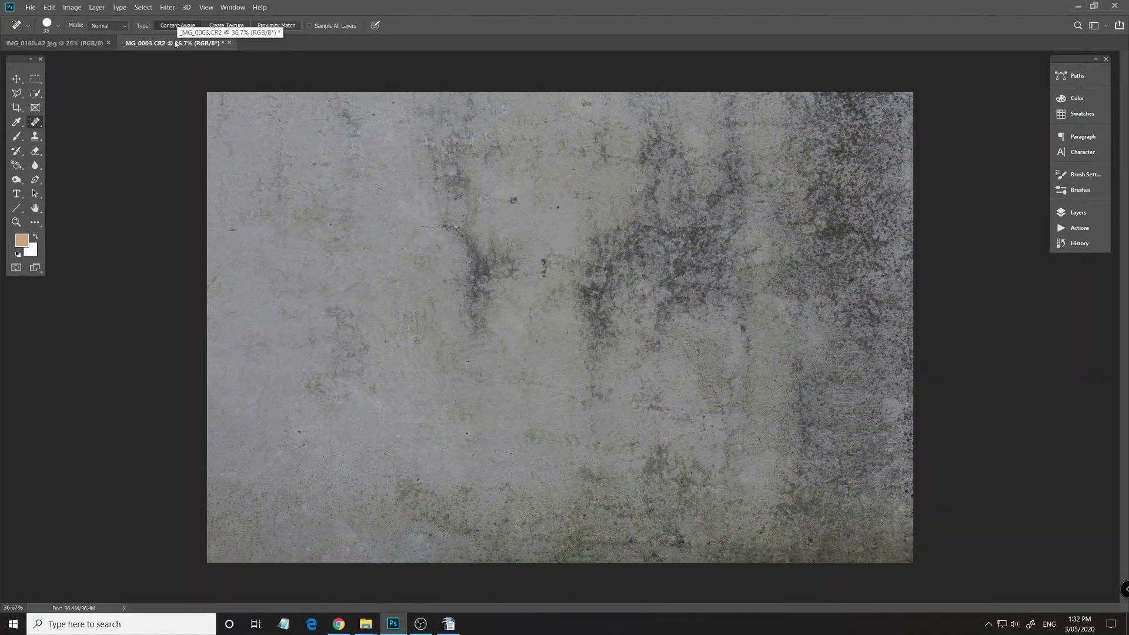
Drag the concrete texture into IMG_0160-A2.jpg as Layer 1 and position it top-right.
{"action": "left_click_drag", "start_coordinate": [172, 47], "coordinate": [127, 105]}
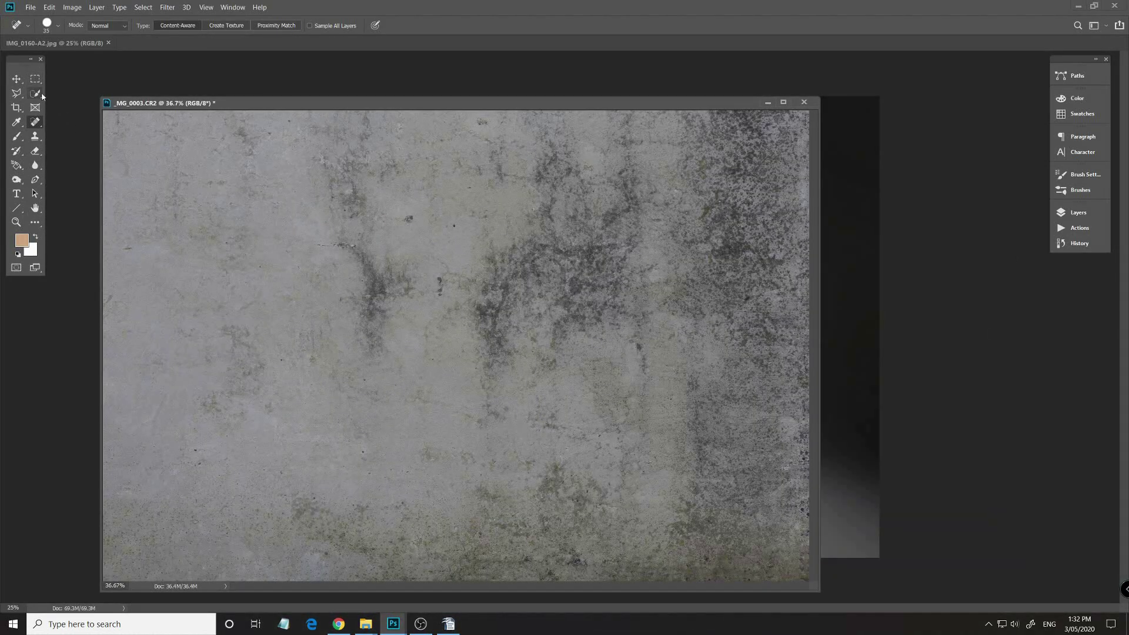
{"action": "left_click", "coordinate": [17, 78]}
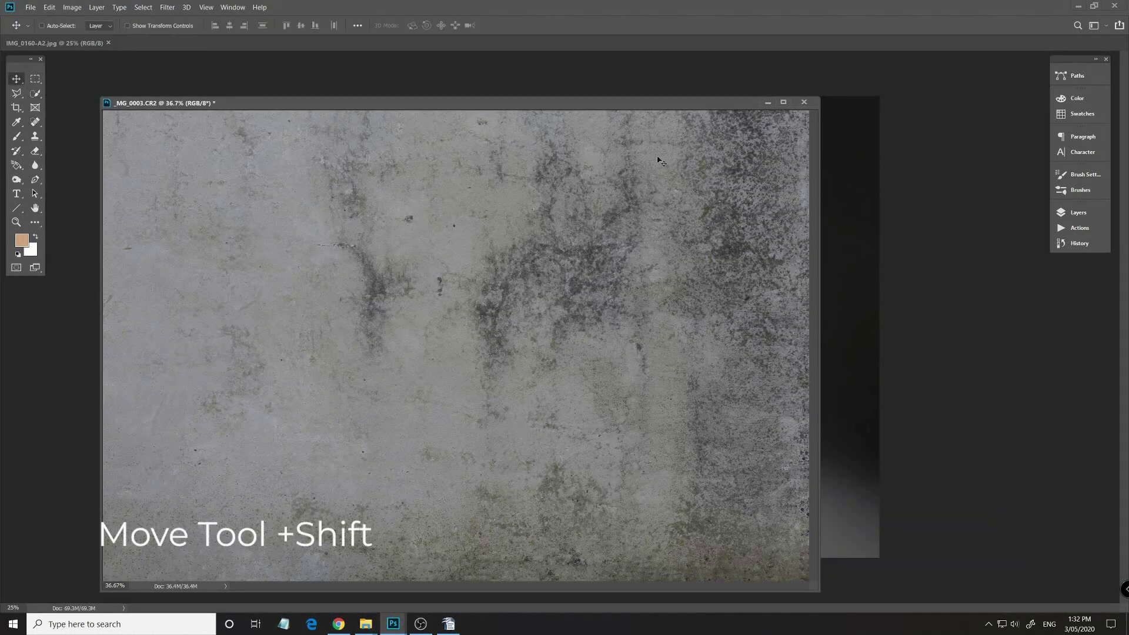
{"action": "left_click_drag", "start_coordinate": [636, 110], "coordinate": [609, 92]}
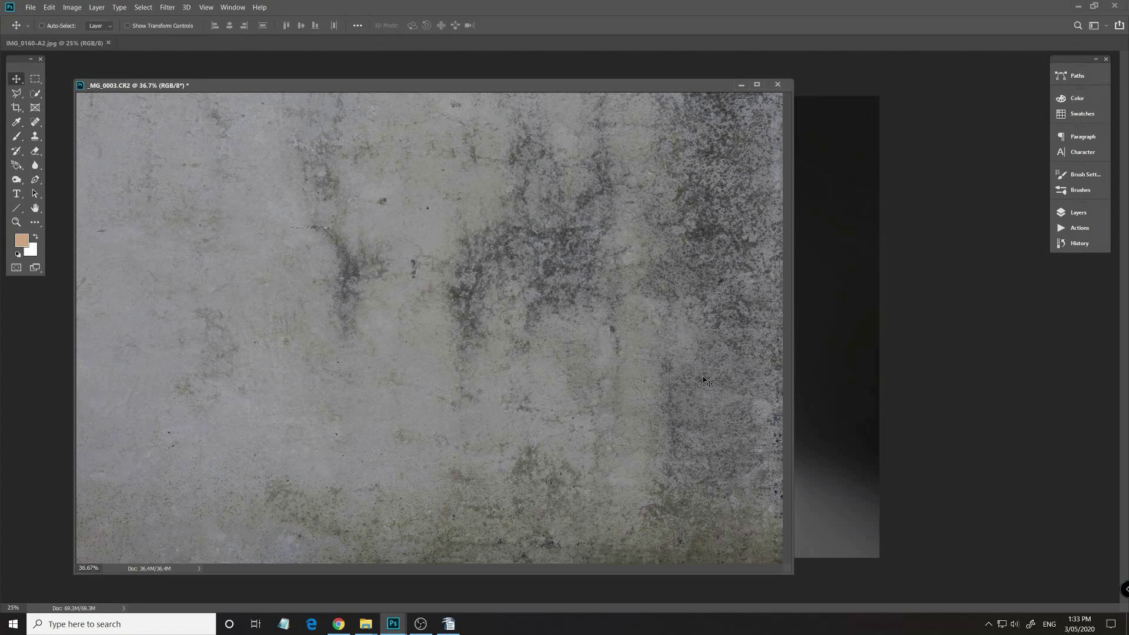
{"action": "left_click_drag", "start_coordinate": [723, 383], "coordinate": [833, 402]}
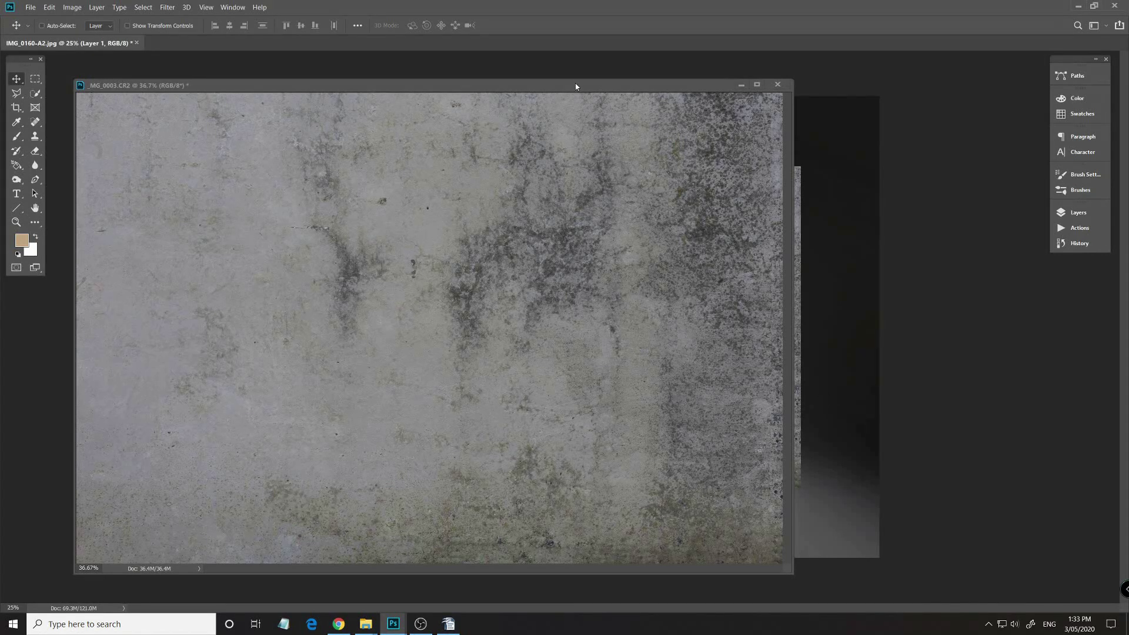
{"action": "left_click_drag", "start_coordinate": [576, 83], "coordinate": [623, 43]}
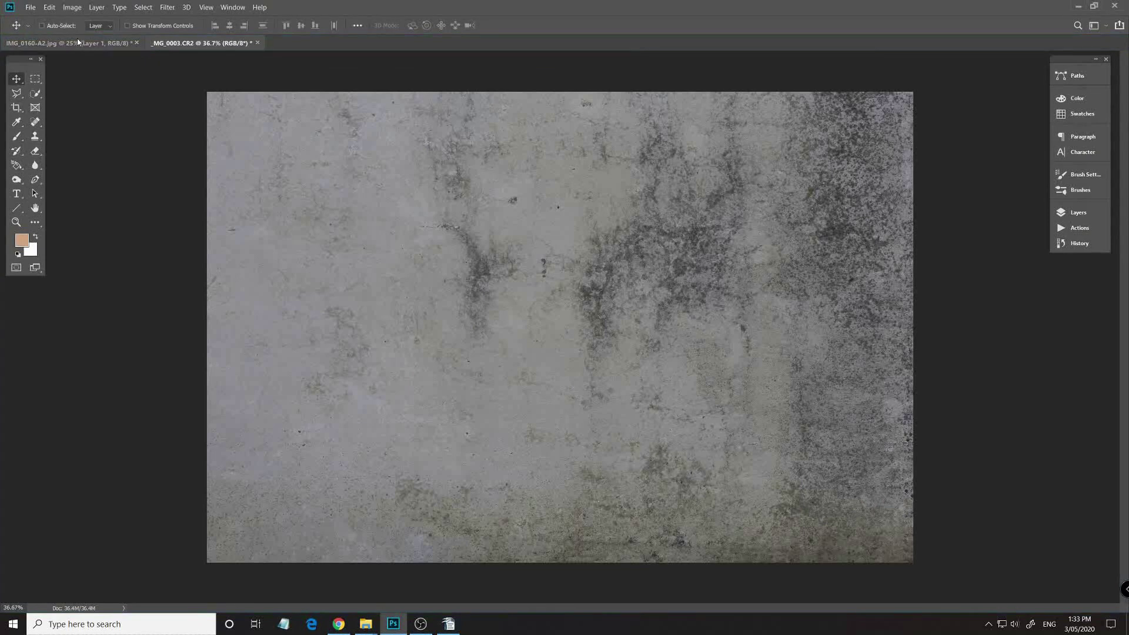
{"action": "left_click", "coordinate": [77, 42]}
{"action": "left_click_drag", "start_coordinate": [623, 330], "coordinate": [706, 259]}
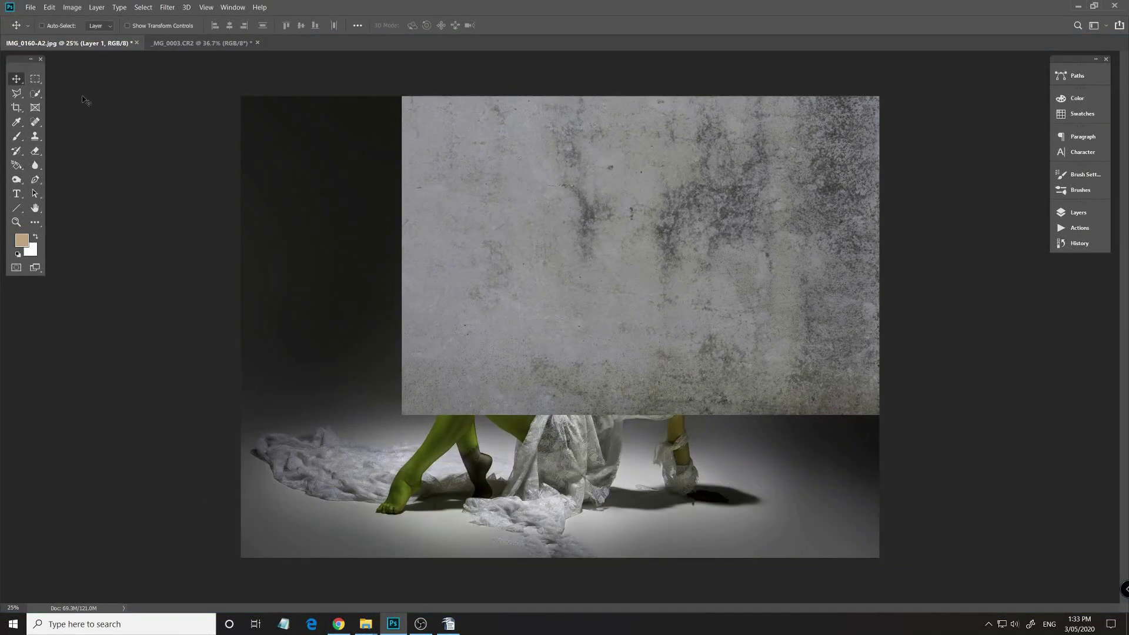
Scale the texture layer up with Edit > Transform > Scale until it covers the canvas.
{"action": "left_click", "coordinate": [50, 8]}
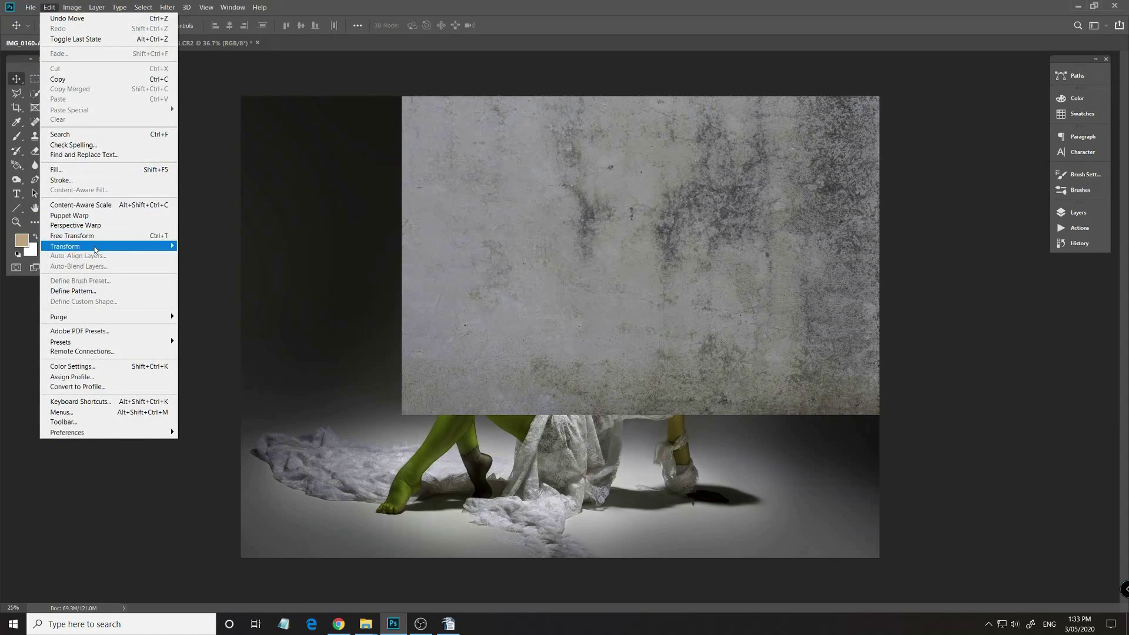
{"action": "mouse_move", "coordinate": [95, 249]}
{"action": "left_click", "coordinate": [203, 260]}
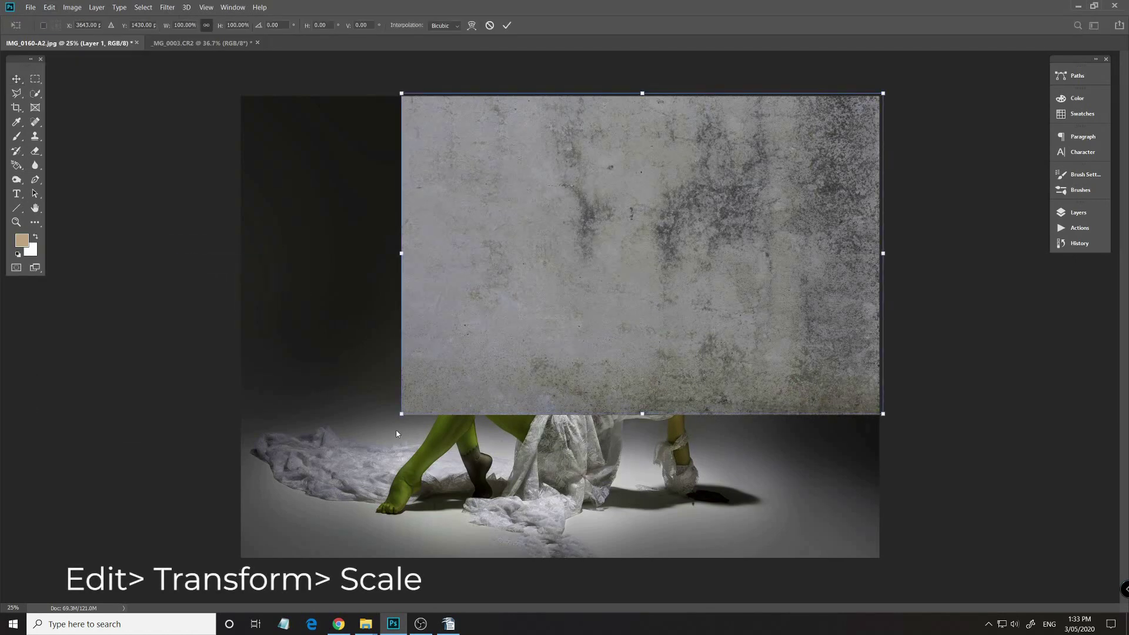
{"action": "left_click_drag", "start_coordinate": [401, 414], "coordinate": [163, 537]}
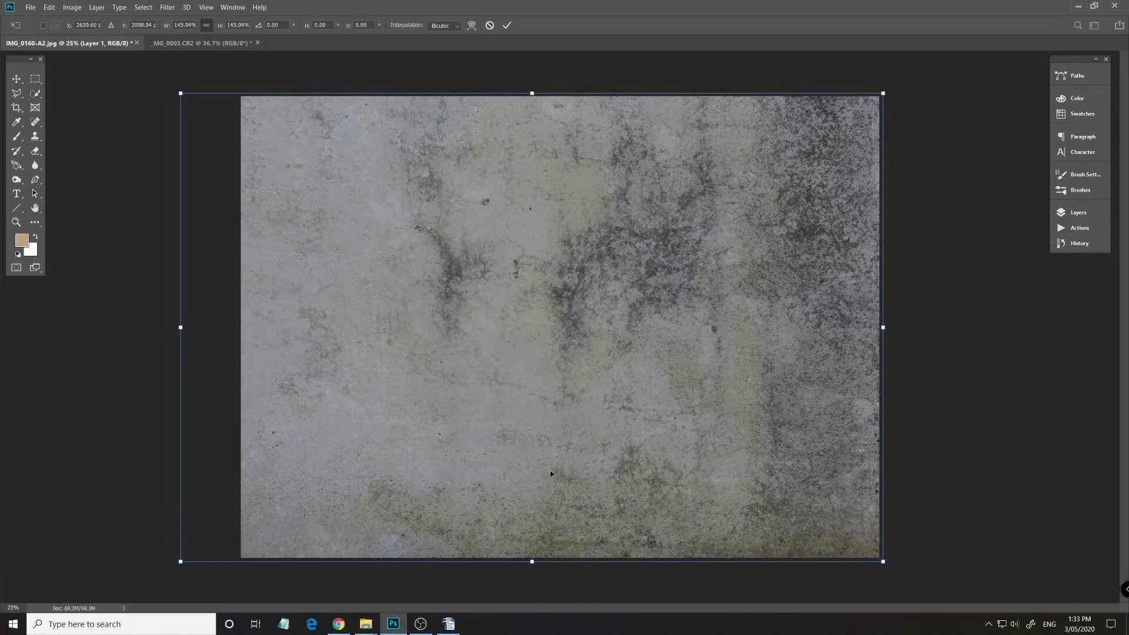
{"action": "key", "text": "Return"}
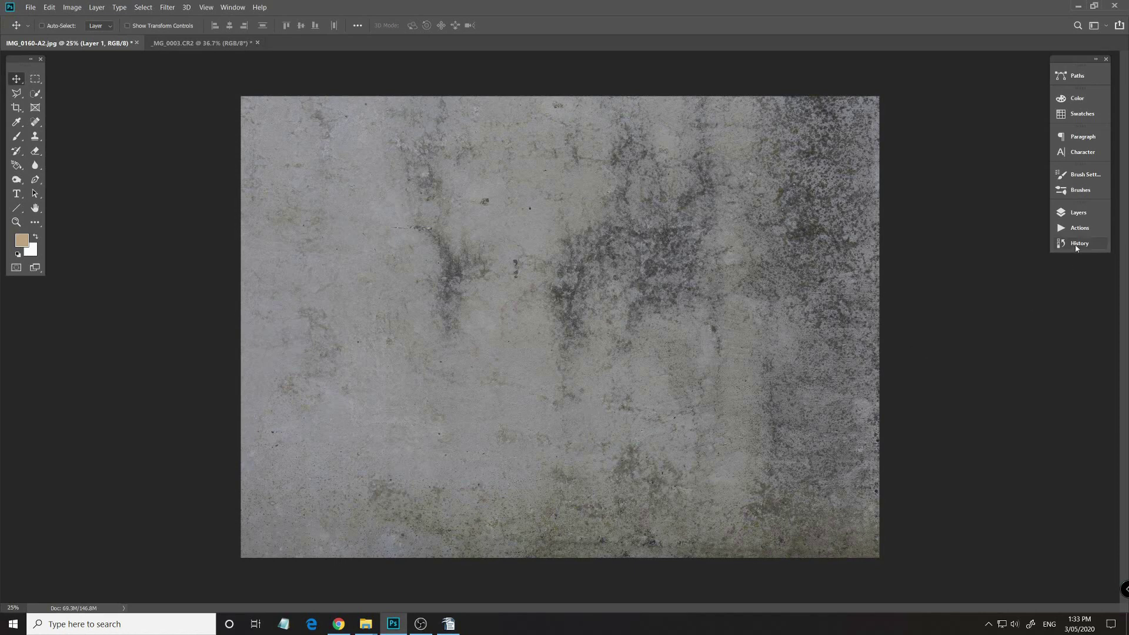
Show the Layers panel with Layer 1 selected and open its blend modes.
{"action": "left_click", "coordinate": [1079, 214]}
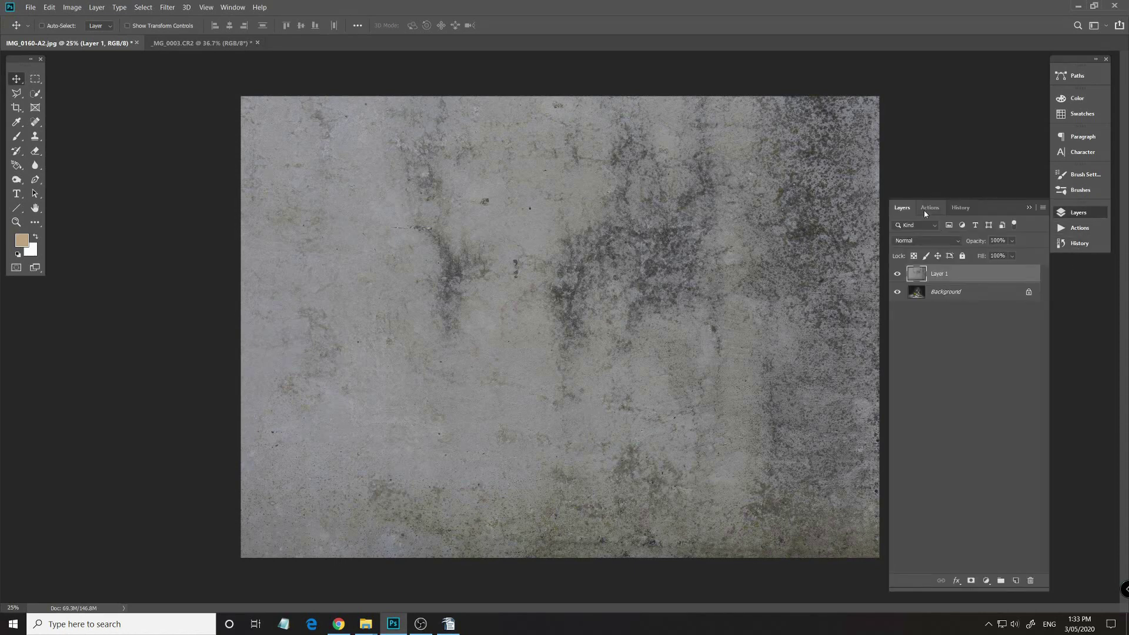
{"action": "left_click", "coordinate": [965, 295]}
{"action": "left_click", "coordinate": [959, 278]}
{"action": "left_click", "coordinate": [959, 241]}
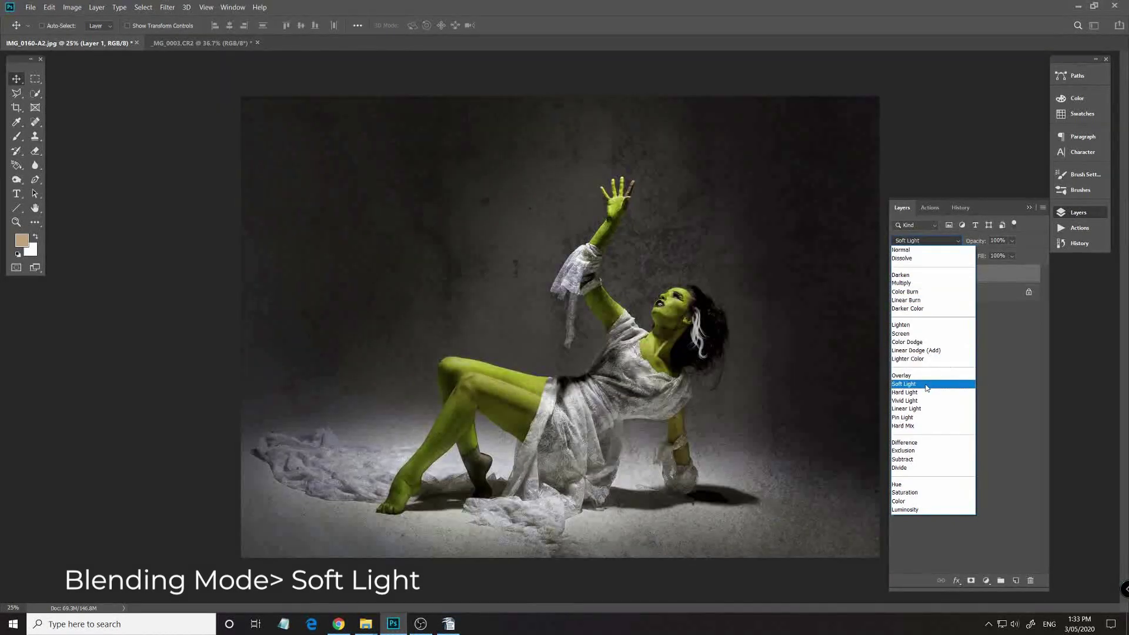
Set Layer 1's blend mode to Soft Light, then deselect the layer.
{"action": "left_click", "coordinate": [928, 386]}
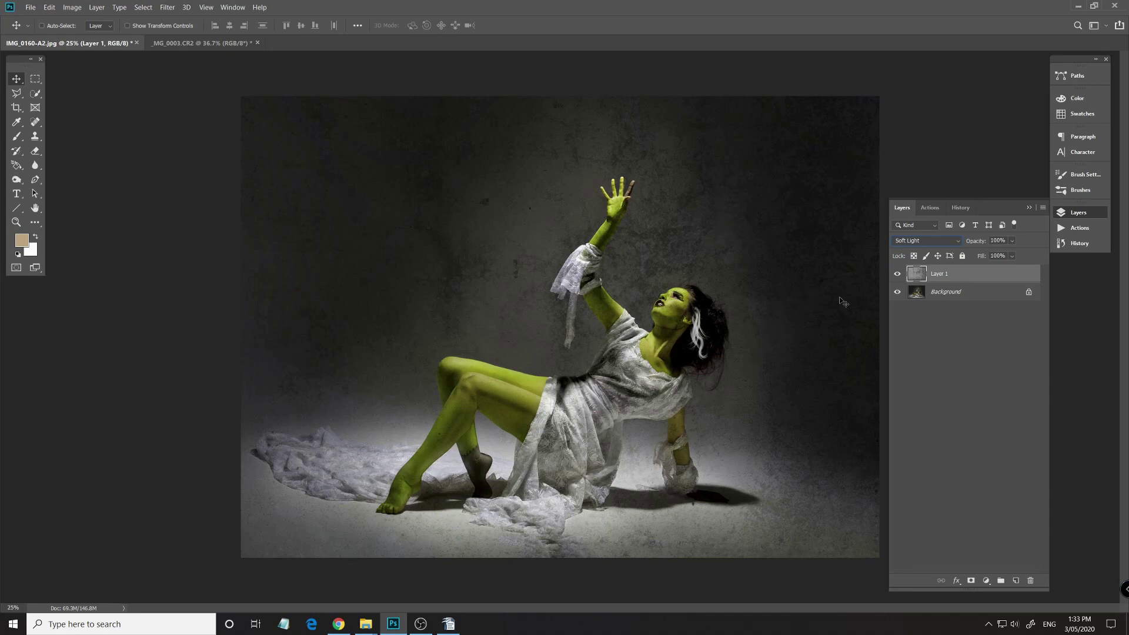
{"action": "left_click", "coordinate": [939, 331]}
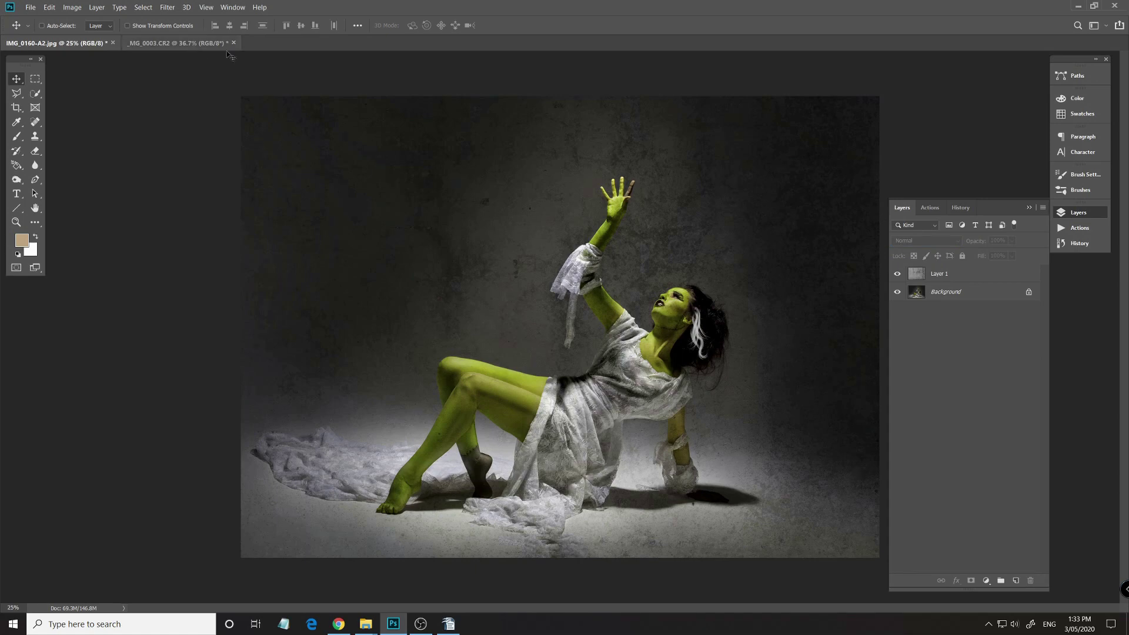
Flip Layer 1 horizontally, then hide and reshow it to compare the result.
{"action": "left_click", "coordinate": [957, 278]}
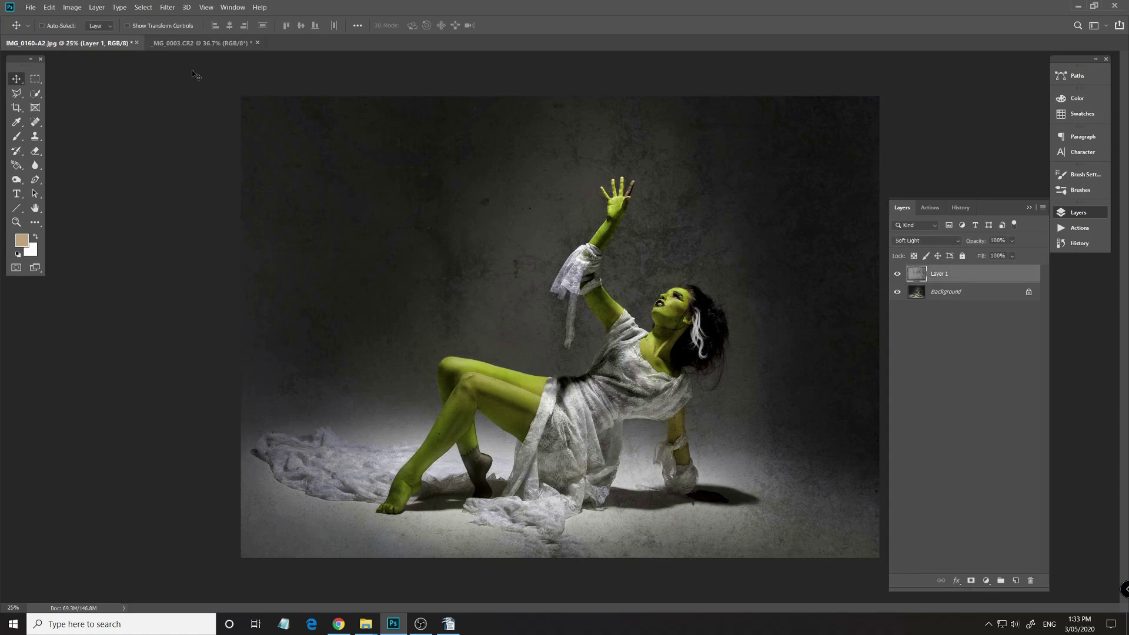
{"action": "left_click", "coordinate": [49, 8]}
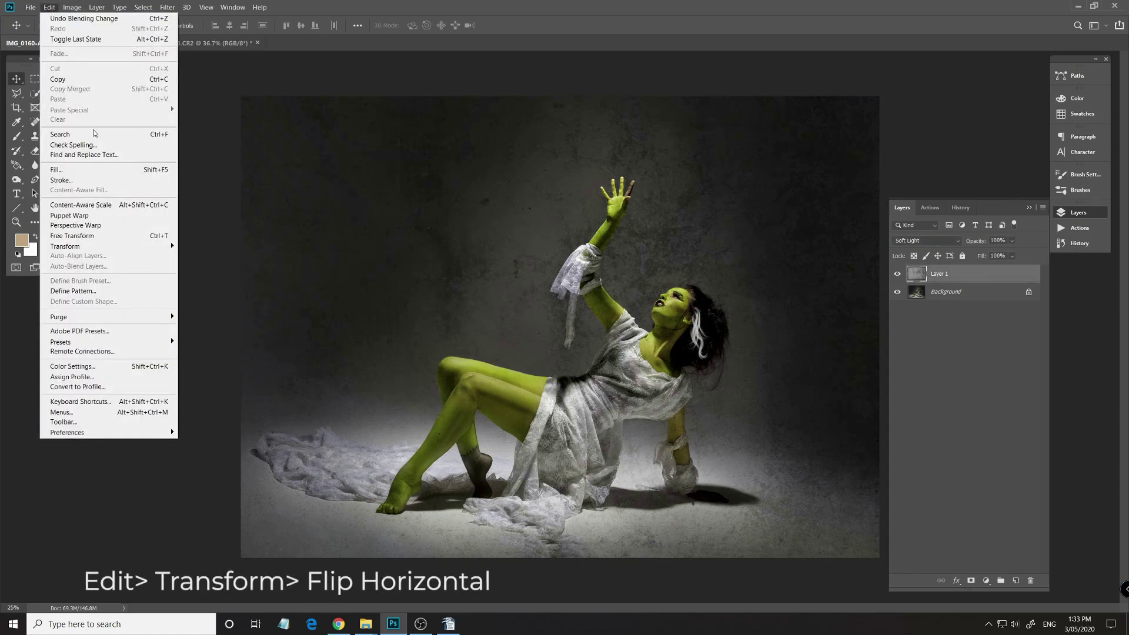
{"action": "mouse_move", "coordinate": [127, 243]}
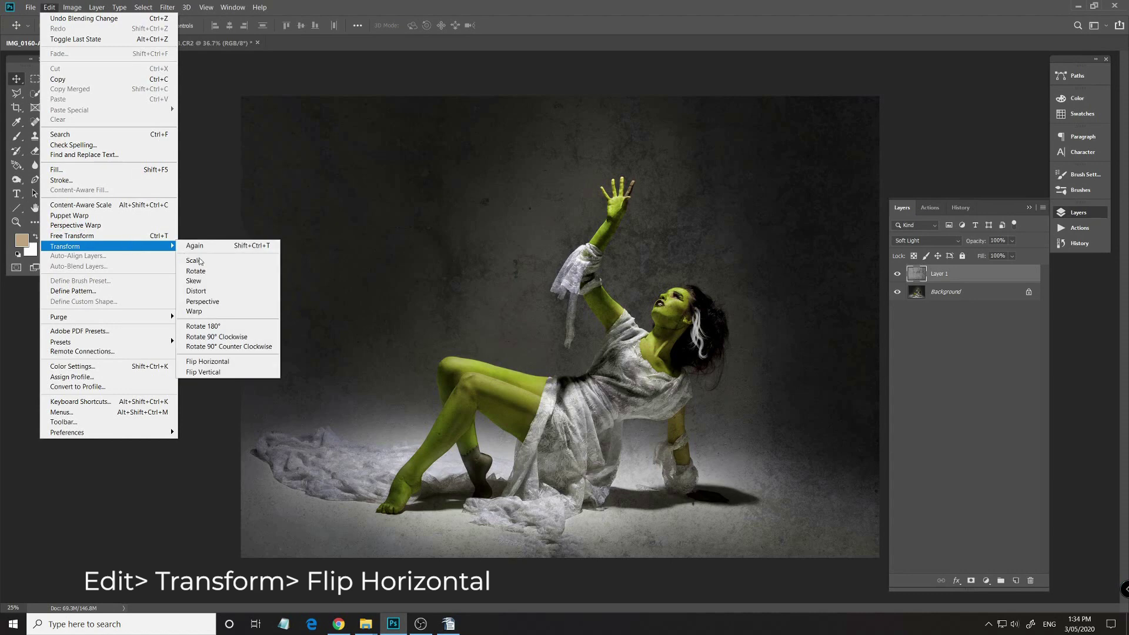
{"action": "left_click", "coordinate": [246, 362]}
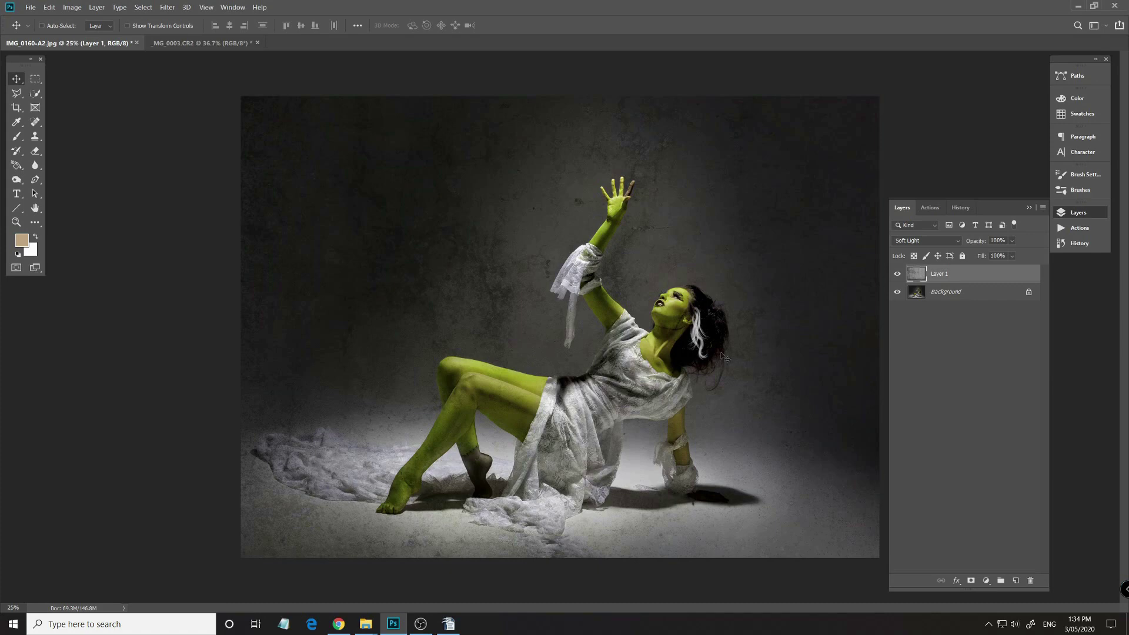
{"action": "left_click", "coordinate": [898, 274]}
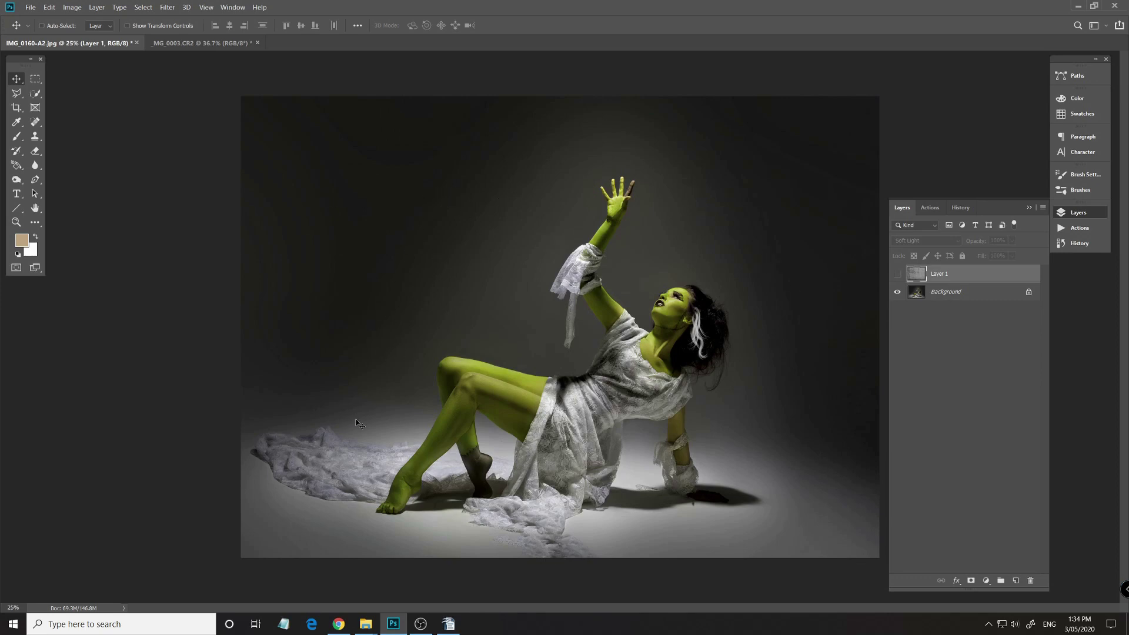
{"action": "left_click", "coordinate": [897, 274]}
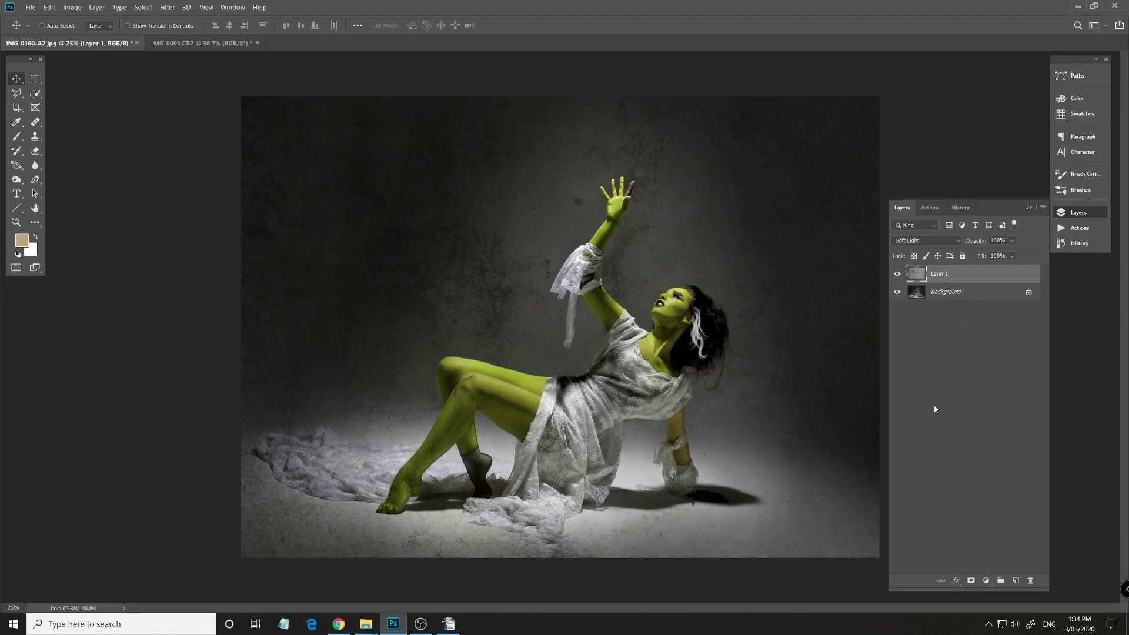
Add a layer mask to Layer 1 and zoom to the hand with a smaller brush and mask overlay.
{"action": "left_click", "coordinate": [972, 581]}
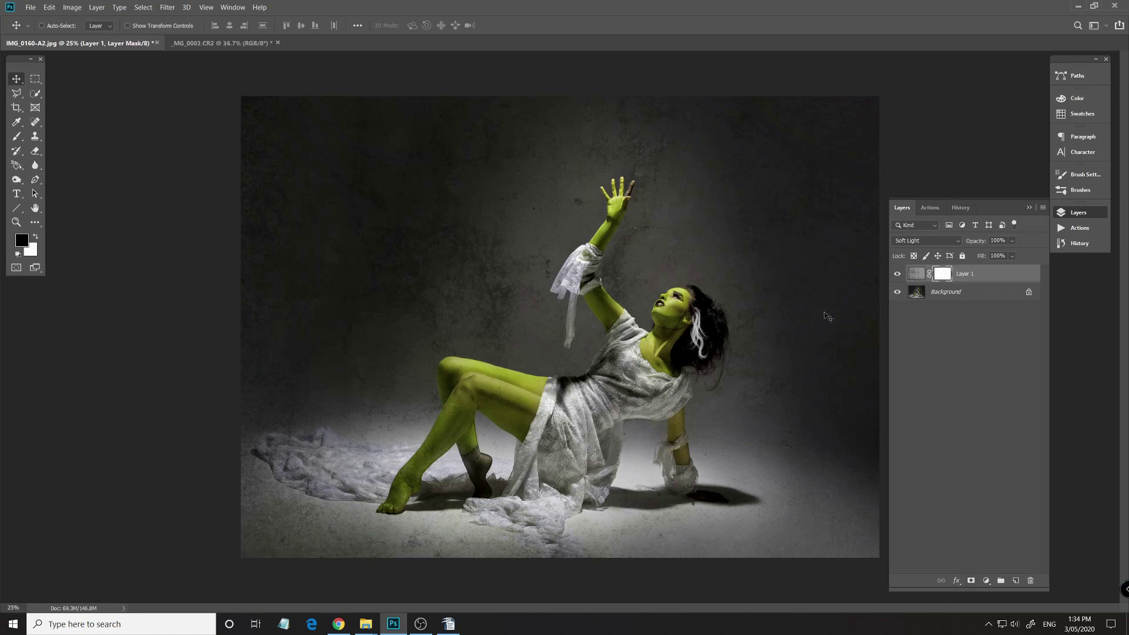
{"action": "left_click", "coordinate": [17, 137]}
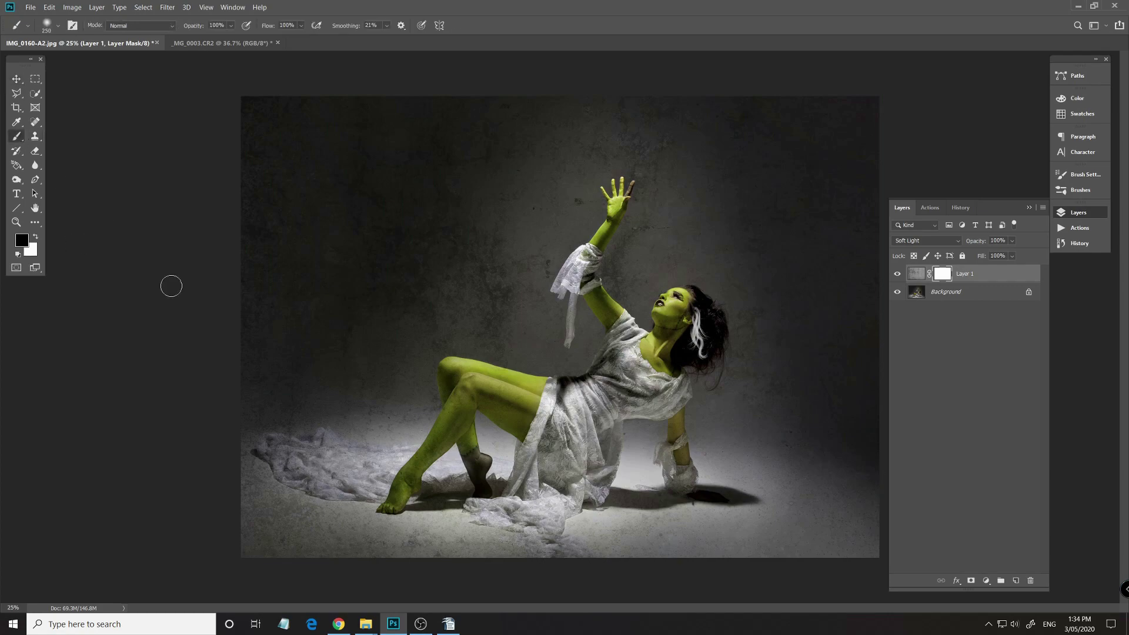
{"action": "scroll", "coordinate": [621, 199], "scroll_direction": "up", "scroll_amount": 10}
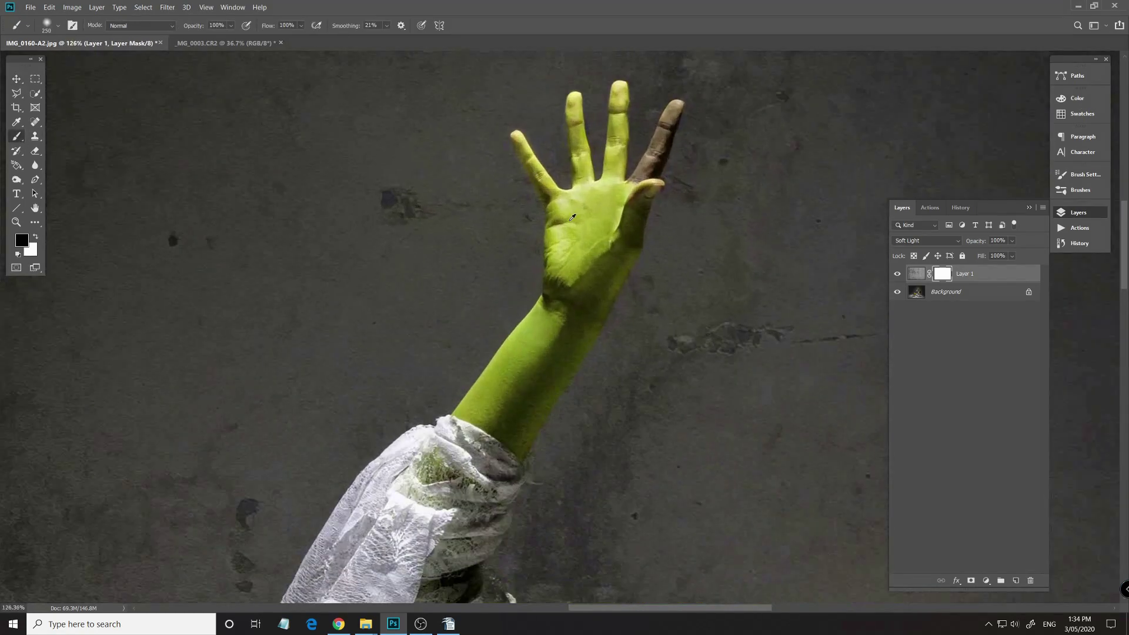
{"action": "left_click_drag", "start_coordinate": [652, 249], "coordinate": [618, 302]}
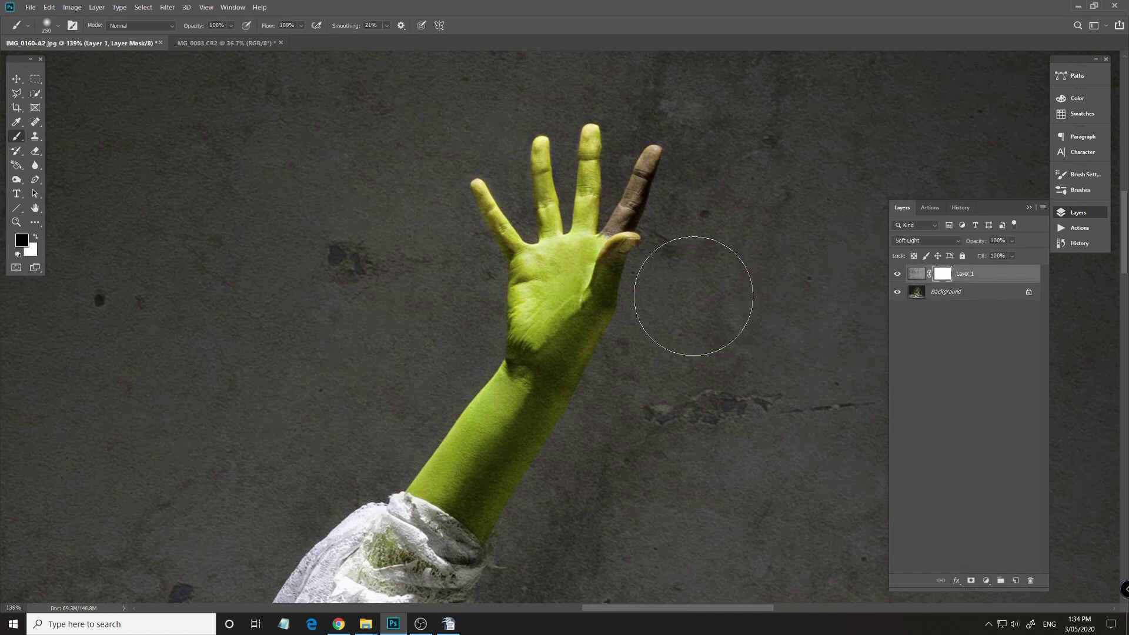
{"action": "key", "text": "bracketleft"}
{"action": "key", "text": "bracketleft"}
{"action": "key", "text": "bracketleft"}
{"action": "key", "text": "bracketleft"}
{"action": "key", "text": "bracketleft"}
{"action": "key", "text": "bracketleft"}
{"action": "key", "text": "bracketleft"}
{"action": "key", "text": "bracketleft"}
{"action": "key", "text": "bracketleft"}
{"action": "key", "text": "bracketleft"}
{"action": "key", "text": "bracketleft"}
{"action": "key", "text": "backslash"}
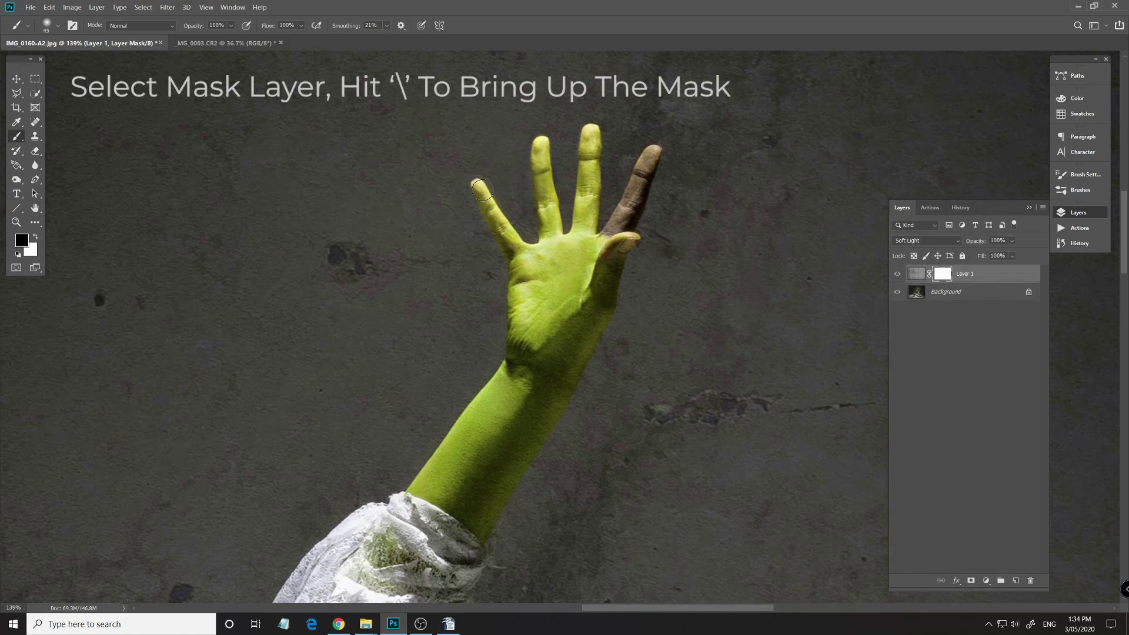
Paint black over the fingers, palm edge and the arm's right edge to hide the texture.
{"action": "left_click_drag", "start_coordinate": [479, 185], "coordinate": [526, 259]}
{"action": "left_click_drag", "start_coordinate": [540, 142], "coordinate": [553, 259]}
{"action": "mouse_move", "coordinate": [583, 193]}
{"action": "left_mouse_down"}
{"action": "mouse_move", "coordinate": [648, 166]}
{"action": "mouse_move", "coordinate": [591, 309]}
{"action": "mouse_move", "coordinate": [542, 266]}
{"action": "mouse_move", "coordinate": [522, 273]}
{"action": "mouse_move", "coordinate": [540, 362]}
{"action": "left_mouse_up"}
{"action": "mouse_move", "coordinate": [599, 322]}
{"action": "left_mouse_down"}
{"action": "mouse_move", "coordinate": [555, 265]}
{"action": "mouse_move", "coordinate": [565, 353]}
{"action": "mouse_move", "coordinate": [613, 245]}
{"action": "mouse_move", "coordinate": [524, 428]}
{"action": "left_mouse_up"}
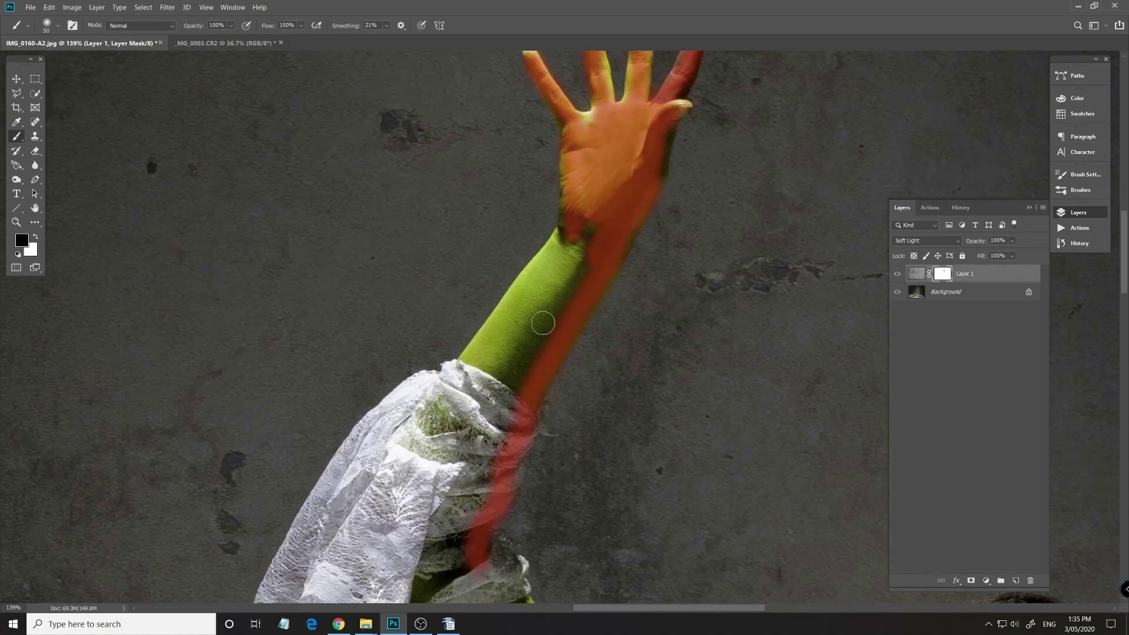
Make Layer 1's mask the painting target and show it as a red rubylith overlay.
{"action": "left_click_drag", "start_coordinate": [562, 247], "coordinate": [406, 432]}
{"action": "left_click", "coordinate": [917, 276]}
{"action": "left_click", "coordinate": [942, 278]}
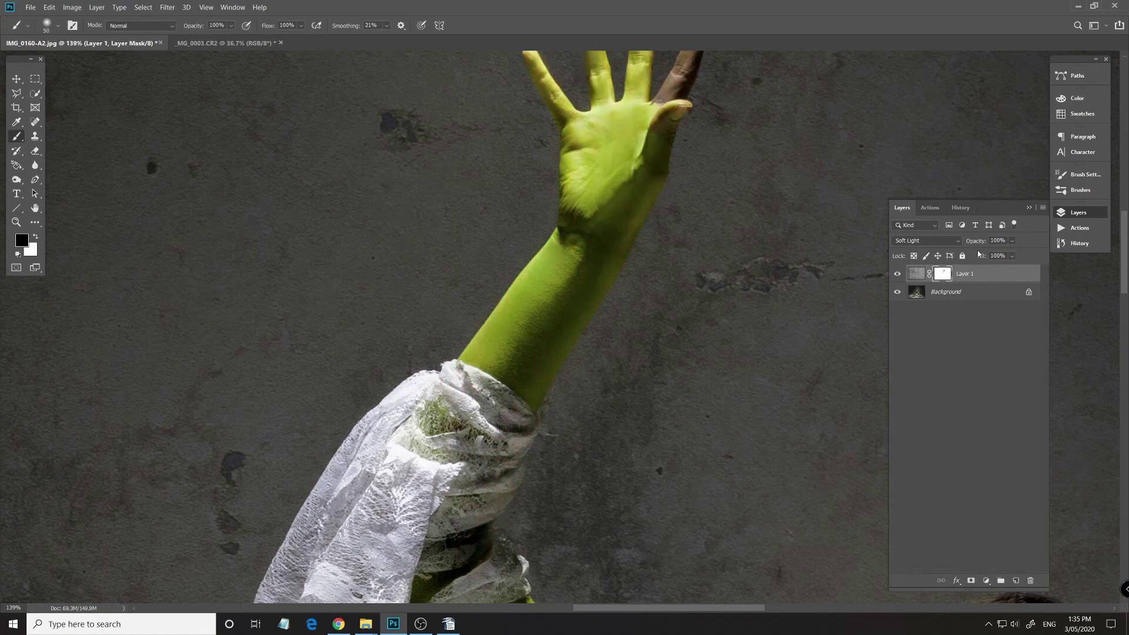
{"action": "key", "text": "backslash"}
Paint black along the sleeve and both edges of the raised arm to the cuff.
{"action": "left_click_drag", "start_coordinate": [458, 415], "coordinate": [552, 236]}
{"action": "mouse_move", "coordinate": [553, 186]}
{"action": "left_mouse_down"}
{"action": "mouse_move", "coordinate": [506, 224]}
{"action": "mouse_move", "coordinate": [391, 376]}
{"action": "mouse_move", "coordinate": [400, 471]}
{"action": "mouse_move", "coordinate": [464, 438]}
{"action": "mouse_move", "coordinate": [462, 591]}
{"action": "mouse_move", "coordinate": [491, 362]}
{"action": "left_mouse_up"}
{"action": "mouse_move", "coordinate": [494, 320]}
{"action": "left_mouse_down"}
{"action": "mouse_move", "coordinate": [490, 418]}
{"action": "mouse_move", "coordinate": [472, 512]}
{"action": "mouse_move", "coordinate": [491, 330]}
{"action": "left_mouse_up"}
{"action": "left_click_drag", "start_coordinate": [520, 204], "coordinate": [724, 453]}
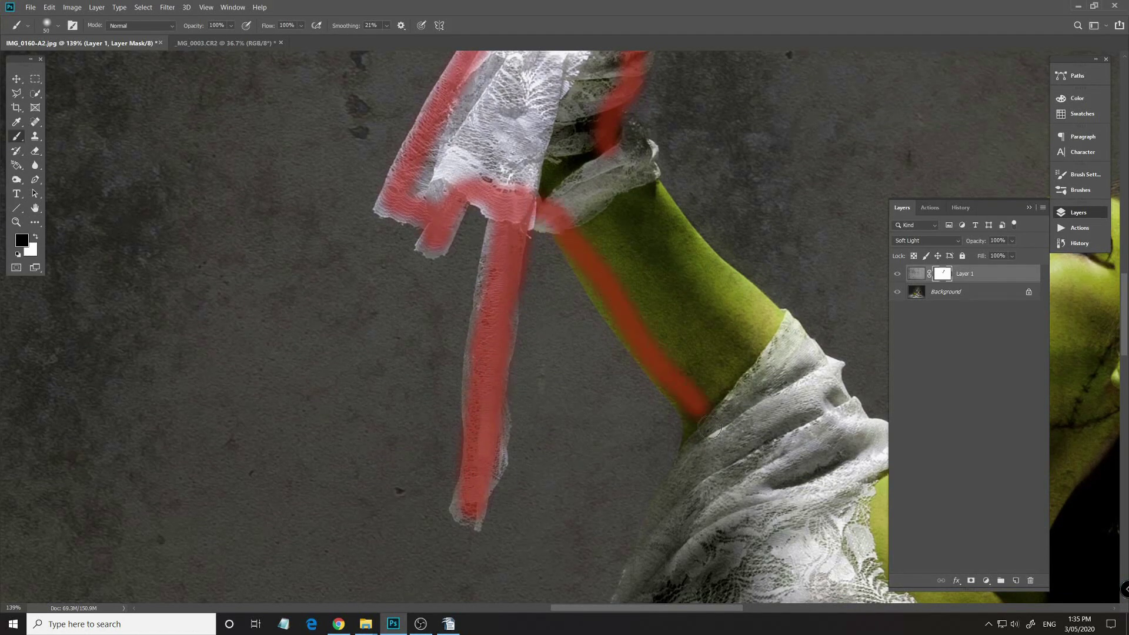
{"action": "mouse_move", "coordinate": [611, 126]}
{"action": "left_mouse_down"}
{"action": "mouse_move", "coordinate": [651, 197]}
{"action": "mouse_move", "coordinate": [786, 341]}
{"action": "mouse_move", "coordinate": [519, 188]}
{"action": "mouse_move", "coordinate": [612, 303]}
{"action": "mouse_move", "coordinate": [739, 371]}
{"action": "left_mouse_up"}
Trace the jaw line, face profile, top of the head and hair edge in black.
{"action": "left_click_drag", "start_coordinate": [745, 230], "coordinate": [711, 353]}
{"action": "mouse_move", "coordinate": [712, 353]}
{"action": "left_mouse_down"}
{"action": "mouse_move", "coordinate": [573, 433]}
{"action": "mouse_move", "coordinate": [561, 460]}
{"action": "left_mouse_up"}
{"action": "mouse_move", "coordinate": [738, 236]}
{"action": "left_mouse_down"}
{"action": "mouse_move", "coordinate": [659, 235]}
{"action": "mouse_move", "coordinate": [571, 367]}
{"action": "left_mouse_up"}
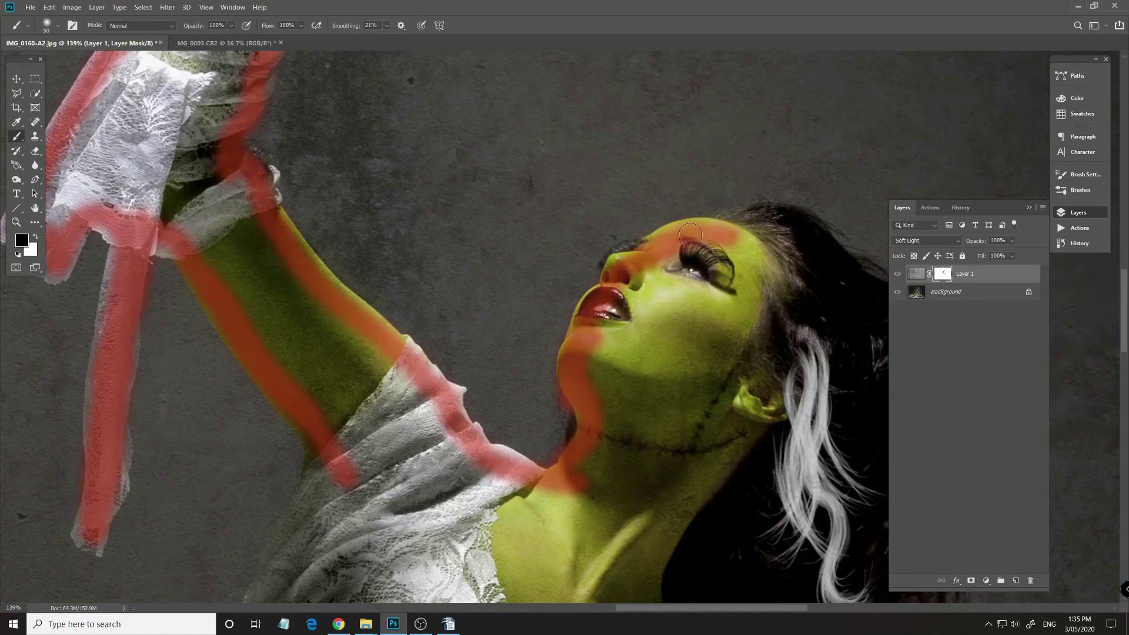
{"action": "mouse_move", "coordinate": [690, 234]}
{"action": "left_mouse_down"}
{"action": "mouse_move", "coordinate": [820, 273]}
{"action": "mouse_move", "coordinate": [561, 178]}
{"action": "left_mouse_up"}
{"action": "mouse_move", "coordinate": [478, 127]}
{"action": "left_mouse_down"}
{"action": "mouse_move", "coordinate": [680, 259]}
{"action": "mouse_move", "coordinate": [466, 555]}
{"action": "mouse_move", "coordinate": [468, 585]}
{"action": "left_mouse_up"}
{"action": "mouse_move", "coordinate": [468, 585]}
{"action": "left_mouse_down"}
{"action": "mouse_move", "coordinate": [487, 313]}
{"action": "mouse_move", "coordinate": [514, 470]}
{"action": "mouse_move", "coordinate": [494, 488]}
{"action": "mouse_move", "coordinate": [579, 195]}
{"action": "mouse_move", "coordinate": [573, 344]}
{"action": "left_mouse_up"}
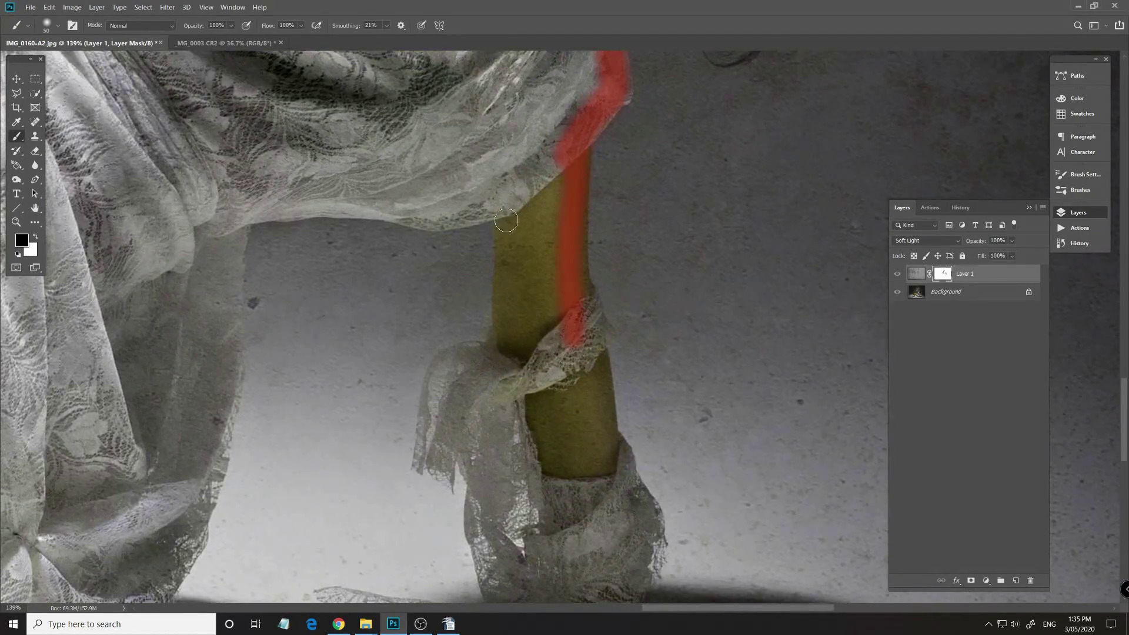
Outline the supporting arm, hanging lace, its shadow and the wrapped wrist.
{"action": "mouse_move", "coordinate": [506, 221]}
{"action": "left_mouse_down"}
{"action": "mouse_move", "coordinate": [507, 358]}
{"action": "mouse_move", "coordinate": [471, 517]}
{"action": "mouse_move", "coordinate": [420, 471]}
{"action": "mouse_move", "coordinate": [489, 565]}
{"action": "mouse_move", "coordinate": [534, 298]}
{"action": "left_mouse_up"}
{"action": "left_click_drag", "start_coordinate": [500, 342], "coordinate": [818, 435]}
{"action": "left_click_drag", "start_coordinate": [330, 353], "coordinate": [412, 371]}
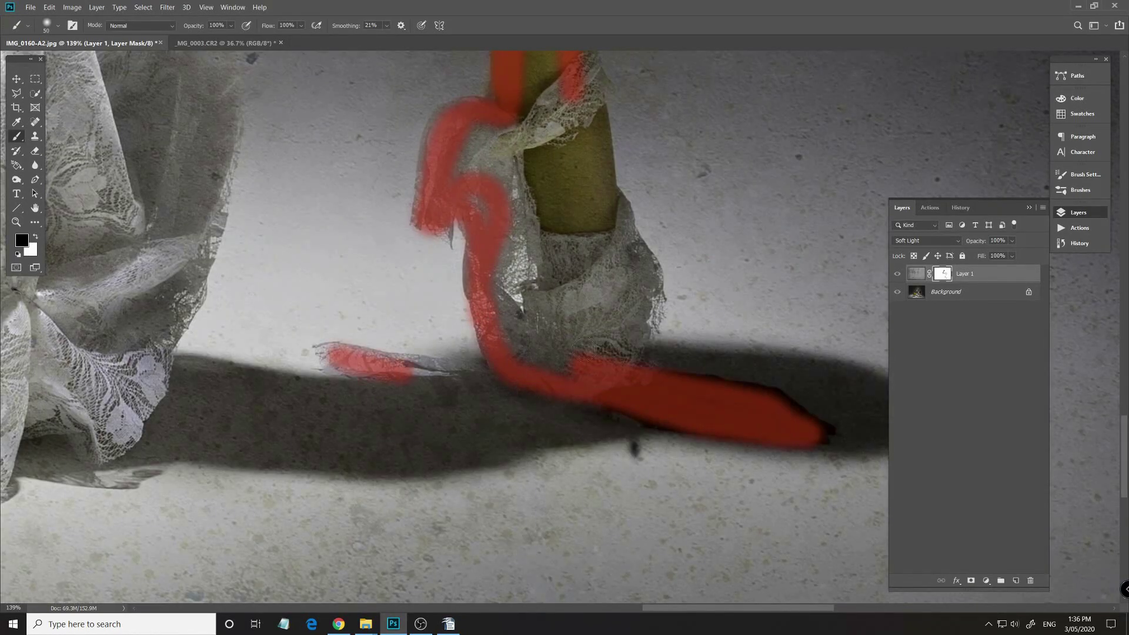
{"action": "mouse_move", "coordinate": [585, 350]}
{"action": "left_mouse_down"}
{"action": "mouse_move", "coordinate": [608, 227]}
{"action": "mouse_move", "coordinate": [632, 317]}
{"action": "mouse_move", "coordinate": [575, 373]}
{"action": "mouse_move", "coordinate": [474, 161]}
{"action": "mouse_move", "coordinate": [487, 252]}
{"action": "left_mouse_up"}
Trace the cloth's lower and left edges and the area inside the floor shadow.
{"action": "left_click_drag", "start_coordinate": [559, 434], "coordinate": [760, 528]}
{"action": "mouse_move", "coordinate": [382, 203]}
{"action": "left_mouse_down"}
{"action": "mouse_move", "coordinate": [647, 222]}
{"action": "mouse_move", "coordinate": [361, 441]}
{"action": "mouse_move", "coordinate": [341, 573]}
{"action": "left_mouse_up"}
{"action": "mouse_move", "coordinate": [341, 573]}
{"action": "left_mouse_down"}
{"action": "mouse_move", "coordinate": [429, 332]}
{"action": "mouse_move", "coordinate": [346, 456]}
{"action": "mouse_move", "coordinate": [118, 577]}
{"action": "mouse_move", "coordinate": [347, 353]}
{"action": "mouse_move", "coordinate": [212, 489]}
{"action": "mouse_move", "coordinate": [315, 261]}
{"action": "mouse_move", "coordinate": [593, 406]}
{"action": "mouse_move", "coordinate": [720, 507]}
{"action": "left_mouse_up"}
{"action": "left_click_drag", "start_coordinate": [329, 192], "coordinate": [306, 262]}
{"action": "left_click_drag", "start_coordinate": [421, 294], "coordinate": [556, 418]}
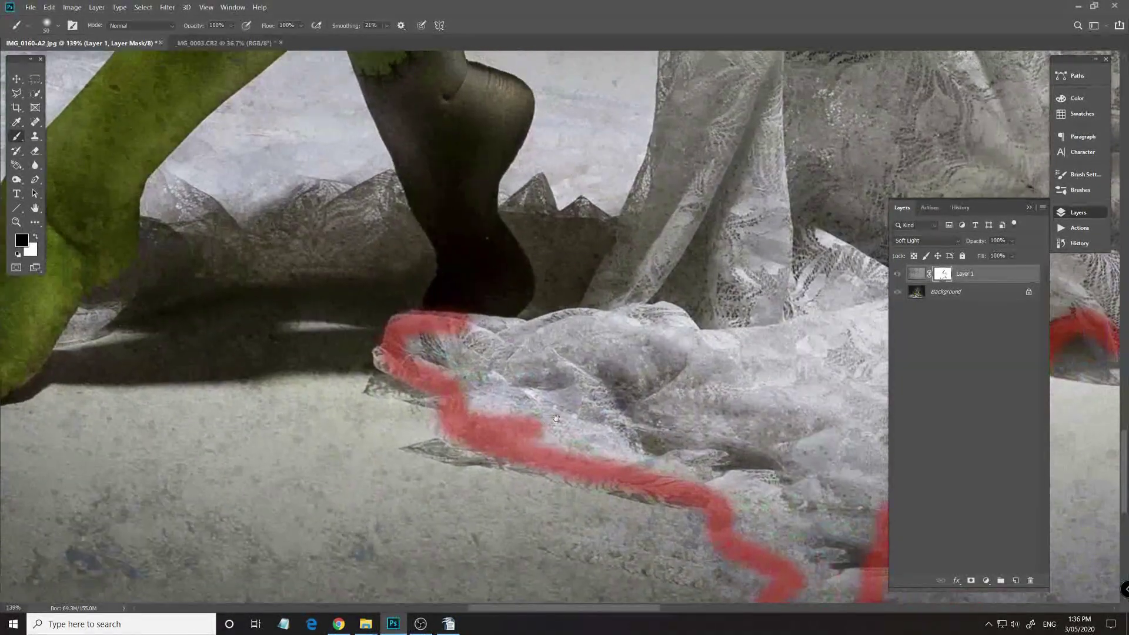
{"action": "mouse_move", "coordinate": [518, 191]}
{"action": "left_mouse_down"}
{"action": "mouse_move", "coordinate": [555, 232]}
{"action": "mouse_move", "coordinate": [612, 253]}
{"action": "left_mouse_up"}
{"action": "left_click_drag", "start_coordinate": [612, 252], "coordinate": [459, 370]}
Trace the green leg's edges, around the foot, along the rocks and the shadow.
{"action": "mouse_move", "coordinate": [518, 126]}
{"action": "left_mouse_down"}
{"action": "mouse_move", "coordinate": [539, 300]}
{"action": "mouse_move", "coordinate": [470, 347]}
{"action": "left_mouse_up"}
{"action": "left_click_drag", "start_coordinate": [451, 260], "coordinate": [474, 543]}
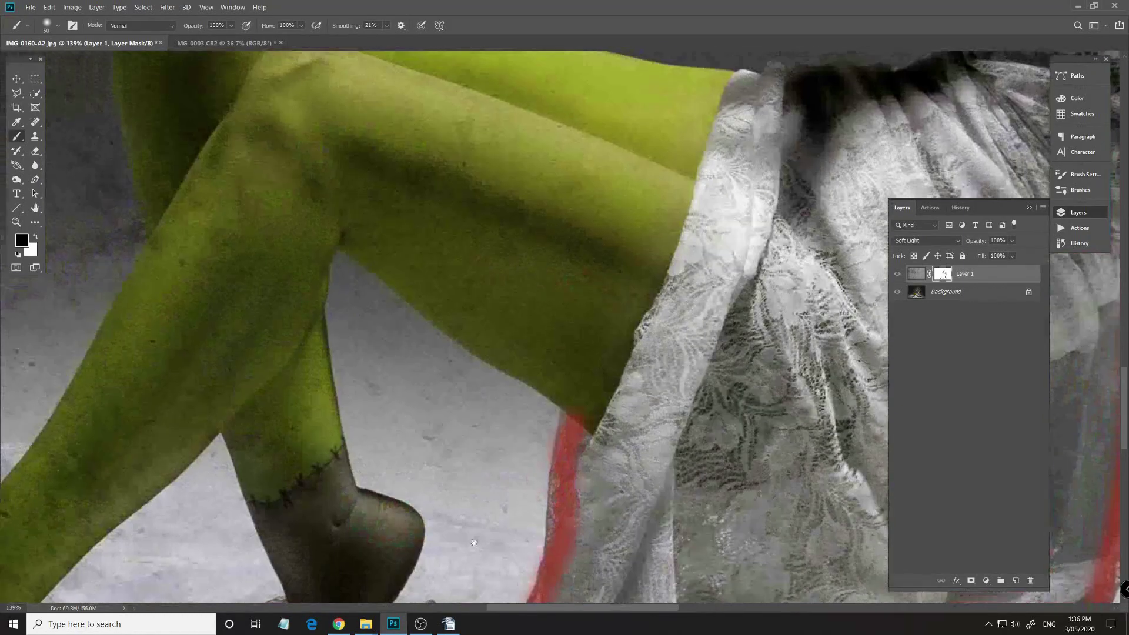
{"action": "mouse_move", "coordinate": [335, 221]}
{"action": "left_mouse_down"}
{"action": "mouse_move", "coordinate": [632, 465]}
{"action": "mouse_move", "coordinate": [323, 458]}
{"action": "mouse_move", "coordinate": [406, 533]}
{"action": "mouse_move", "coordinate": [441, 332]}
{"action": "left_mouse_up"}
{"action": "mouse_move", "coordinate": [376, 282]}
{"action": "left_mouse_down"}
{"action": "mouse_move", "coordinate": [411, 390]}
{"action": "mouse_move", "coordinate": [406, 453]}
{"action": "left_mouse_up"}
{"action": "mouse_move", "coordinate": [80, 385]}
{"action": "left_mouse_down"}
{"action": "mouse_move", "coordinate": [147, 435]}
{"action": "mouse_move", "coordinate": [342, 406]}
{"action": "left_mouse_up"}
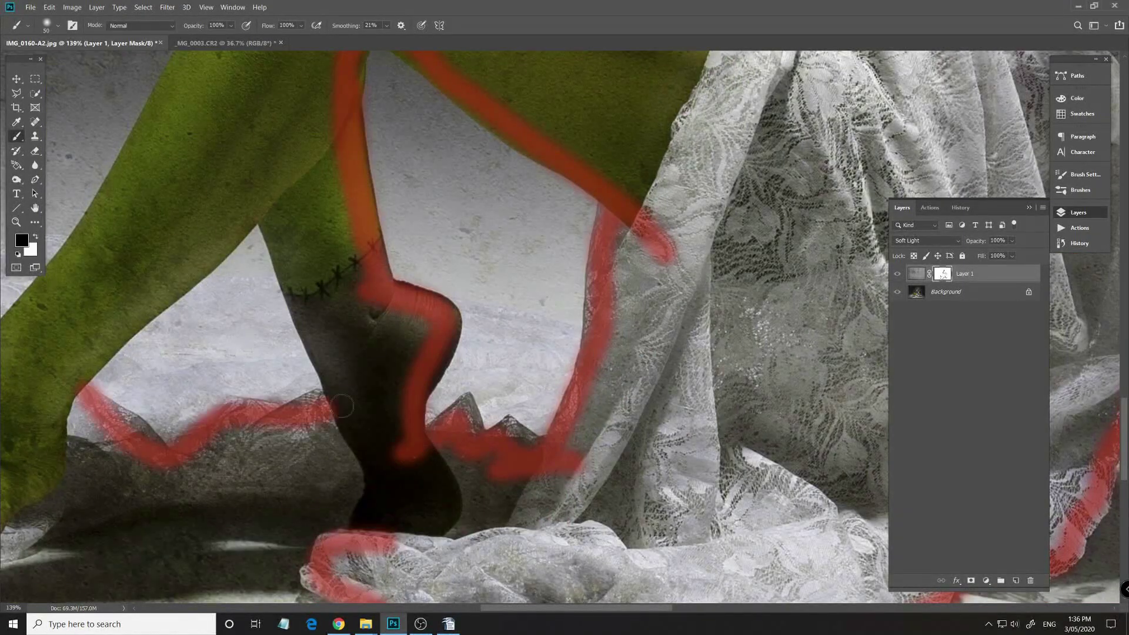
{"action": "left_click_drag", "start_coordinate": [273, 221], "coordinate": [340, 426]}
{"action": "mouse_move", "coordinate": [124, 486]}
{"action": "left_mouse_down"}
{"action": "mouse_move", "coordinate": [348, 416]}
{"action": "mouse_move", "coordinate": [389, 420]}
{"action": "left_mouse_up"}
Outline the green toes, the shadow below the foot, and the cloth's left and top edges.
{"action": "mouse_move", "coordinate": [253, 498]}
{"action": "left_mouse_down"}
{"action": "mouse_move", "coordinate": [575, 461]}
{"action": "mouse_move", "coordinate": [670, 465]}
{"action": "left_mouse_up"}
{"action": "mouse_move", "coordinate": [192, 544]}
{"action": "left_mouse_down"}
{"action": "mouse_move", "coordinate": [356, 456]}
{"action": "mouse_move", "coordinate": [264, 471]}
{"action": "mouse_move", "coordinate": [418, 441]}
{"action": "left_mouse_up"}
{"action": "left_click_drag", "start_coordinate": [105, 394], "coordinate": [365, 412]}
{"action": "left_click_drag", "start_coordinate": [365, 411], "coordinate": [759, 412]}
{"action": "mouse_move", "coordinate": [183, 327]}
{"action": "left_mouse_down"}
{"action": "mouse_move", "coordinate": [356, 389]}
{"action": "mouse_move", "coordinate": [631, 423]}
{"action": "left_mouse_up"}
{"action": "left_click_drag", "start_coordinate": [286, 91], "coordinate": [320, 144]}
{"action": "mouse_move", "coordinate": [378, 415]}
{"action": "left_mouse_down"}
{"action": "mouse_move", "coordinate": [303, 139]}
{"action": "mouse_move", "coordinate": [245, 266]}
{"action": "mouse_move", "coordinate": [858, 353]}
{"action": "mouse_move", "coordinate": [506, 307]}
{"action": "left_mouse_up"}
{"action": "left_click_drag", "start_coordinate": [506, 308], "coordinate": [744, 285]}
{"action": "left_click", "coordinate": [611, 272]}
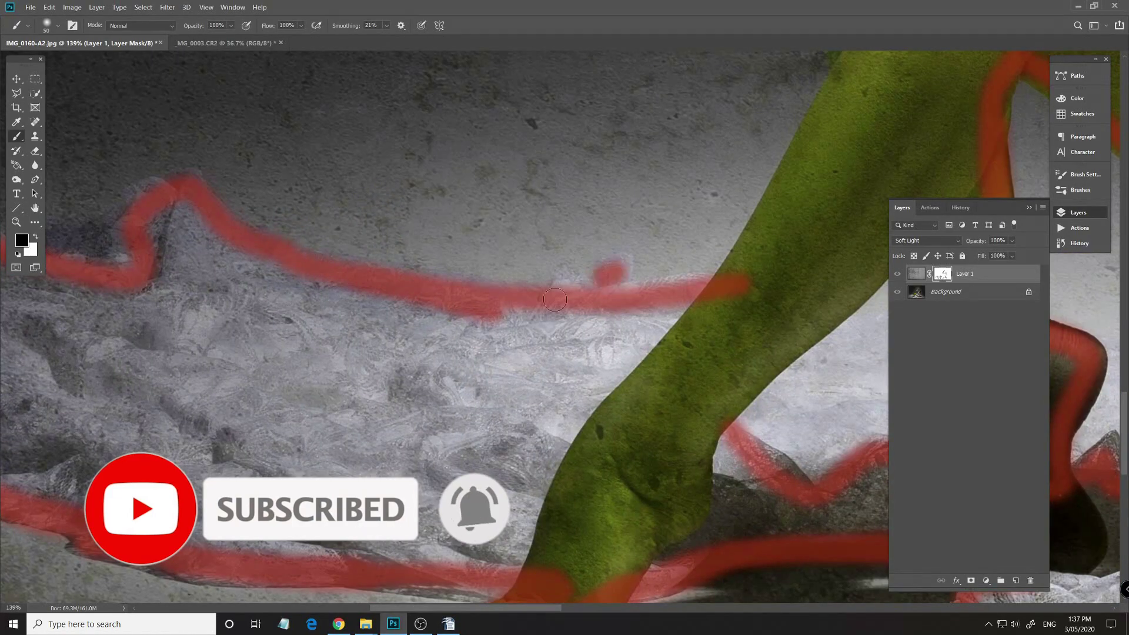
Trace the knee, the leg's left and top edges, and the top of the lace dress.
{"action": "left_click_drag", "start_coordinate": [554, 300], "coordinate": [587, 151]}
{"action": "left_click_drag", "start_coordinate": [467, 342], "coordinate": [520, 373]}
{"action": "mouse_move", "coordinate": [480, 105]}
{"action": "left_mouse_down"}
{"action": "mouse_move", "coordinate": [434, 145]}
{"action": "mouse_move", "coordinate": [429, 459]}
{"action": "left_mouse_up"}
{"action": "mouse_move", "coordinate": [443, 132]}
{"action": "left_mouse_down"}
{"action": "mouse_move", "coordinate": [296, 227]}
{"action": "mouse_move", "coordinate": [521, 236]}
{"action": "mouse_move", "coordinate": [882, 330]}
{"action": "left_mouse_up"}
{"action": "left_click_drag", "start_coordinate": [882, 329], "coordinate": [576, 299]}
{"action": "left_click_drag", "start_coordinate": [606, 262], "coordinate": [676, 253]}
{"action": "mouse_move", "coordinate": [859, 150]}
{"action": "left_mouse_down"}
{"action": "mouse_move", "coordinate": [613, 174]}
{"action": "mouse_move", "coordinate": [402, 281]}
{"action": "mouse_move", "coordinate": [247, 407]}
{"action": "left_mouse_up"}
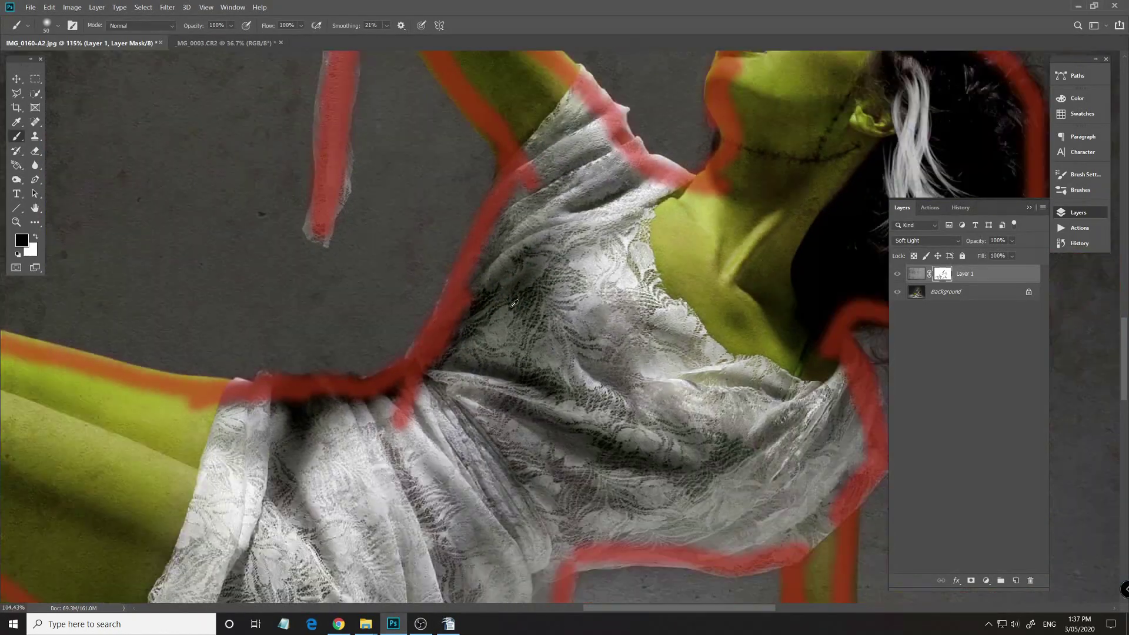
{"action": "scroll", "coordinate": [513, 303], "scroll_direction": "down", "scroll_amount": 3}
Enlarge the brush to 125 and fill the glove, hair, dress edges and lace with black.
{"action": "key", "text": "bracketright"}
{"action": "key", "text": "bracketright"}
{"action": "key", "text": "bracketright"}
{"action": "key", "text": "bracketright"}
{"action": "key", "text": "bracketright"}
{"action": "key", "text": "bracketright"}
{"action": "mouse_move", "coordinate": [476, 148]}
{"action": "left_mouse_down"}
{"action": "mouse_move", "coordinate": [393, 196]}
{"action": "mouse_move", "coordinate": [390, 228]}
{"action": "mouse_move", "coordinate": [498, 308]}
{"action": "mouse_move", "coordinate": [453, 189]}
{"action": "mouse_move", "coordinate": [529, 333]}
{"action": "mouse_move", "coordinate": [740, 306]}
{"action": "mouse_move", "coordinate": [707, 296]}
{"action": "mouse_move", "coordinate": [691, 315]}
{"action": "mouse_move", "coordinate": [795, 275]}
{"action": "mouse_move", "coordinate": [822, 289]}
{"action": "mouse_move", "coordinate": [868, 405]}
{"action": "mouse_move", "coordinate": [740, 471]}
{"action": "mouse_move", "coordinate": [856, 436]}
{"action": "mouse_move", "coordinate": [667, 340]}
{"action": "left_mouse_up"}
{"action": "mouse_move", "coordinate": [623, 282]}
{"action": "left_mouse_down"}
{"action": "mouse_move", "coordinate": [675, 367]}
{"action": "mouse_move", "coordinate": [729, 333]}
{"action": "mouse_move", "coordinate": [665, 219]}
{"action": "mouse_move", "coordinate": [619, 327]}
{"action": "mouse_move", "coordinate": [670, 283]}
{"action": "mouse_move", "coordinate": [660, 337]}
{"action": "mouse_move", "coordinate": [732, 392]}
{"action": "mouse_move", "coordinate": [640, 421]}
{"action": "mouse_move", "coordinate": [491, 296]}
{"action": "mouse_move", "coordinate": [640, 449]}
{"action": "left_mouse_up"}
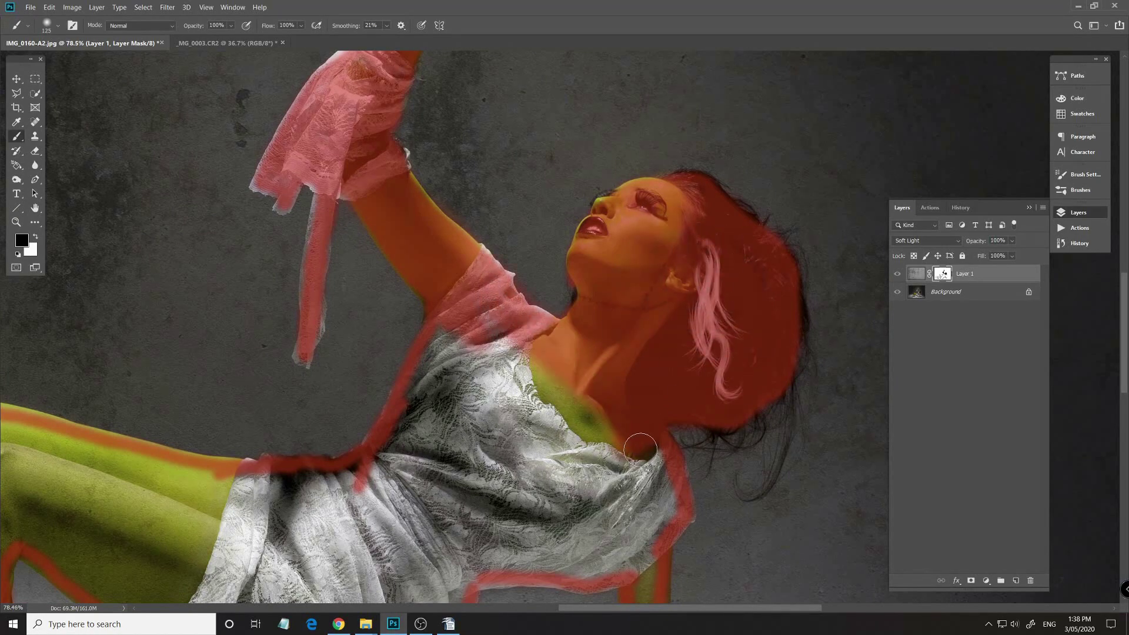
{"action": "scroll", "coordinate": [640, 449], "scroll_direction": "down", "scroll_amount": 5}
{"action": "left_click_drag", "start_coordinate": [644, 335], "coordinate": [647, 547]}
{"action": "scroll", "coordinate": [646, 392], "scroll_direction": "down", "scroll_amount": 3}
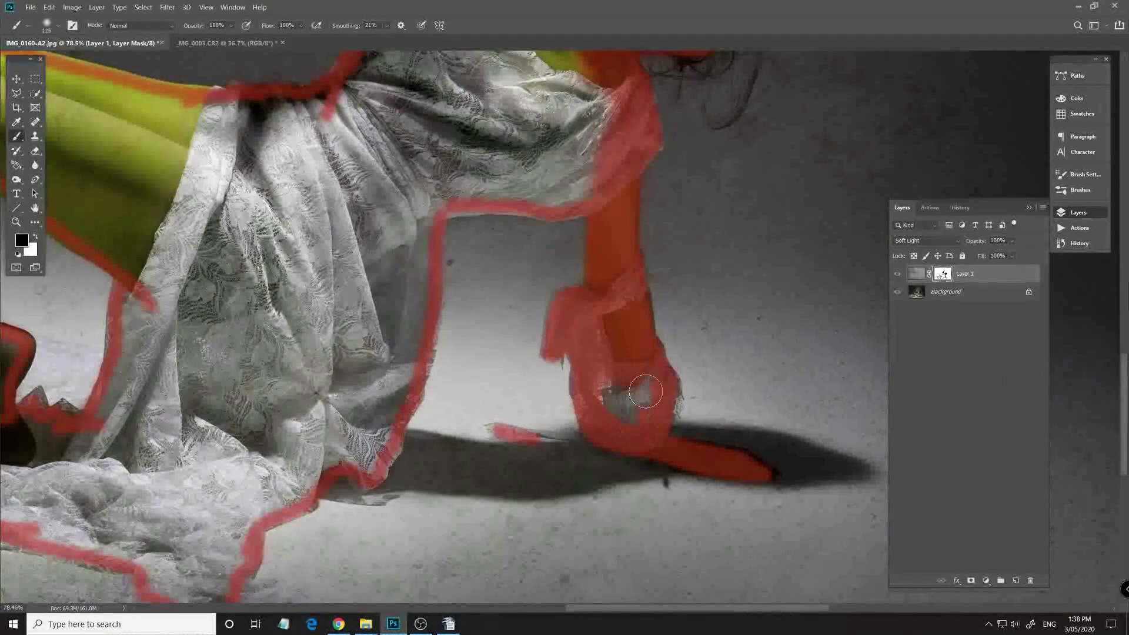
{"action": "scroll", "coordinate": [618, 370], "scroll_direction": "left", "scroll_amount": 4}
{"action": "mouse_move", "coordinate": [641, 336]}
{"action": "left_mouse_down"}
{"action": "mouse_move", "coordinate": [471, 482]}
{"action": "mouse_move", "coordinate": [640, 299]}
{"action": "mouse_move", "coordinate": [677, 170]}
{"action": "left_mouse_up"}
{"action": "mouse_move", "coordinate": [299, 397]}
{"action": "left_mouse_down"}
{"action": "mouse_move", "coordinate": [329, 518]}
{"action": "mouse_move", "coordinate": [411, 541]}
{"action": "left_mouse_up"}
{"action": "left_click_drag", "start_coordinate": [605, 326], "coordinate": [429, 515]}
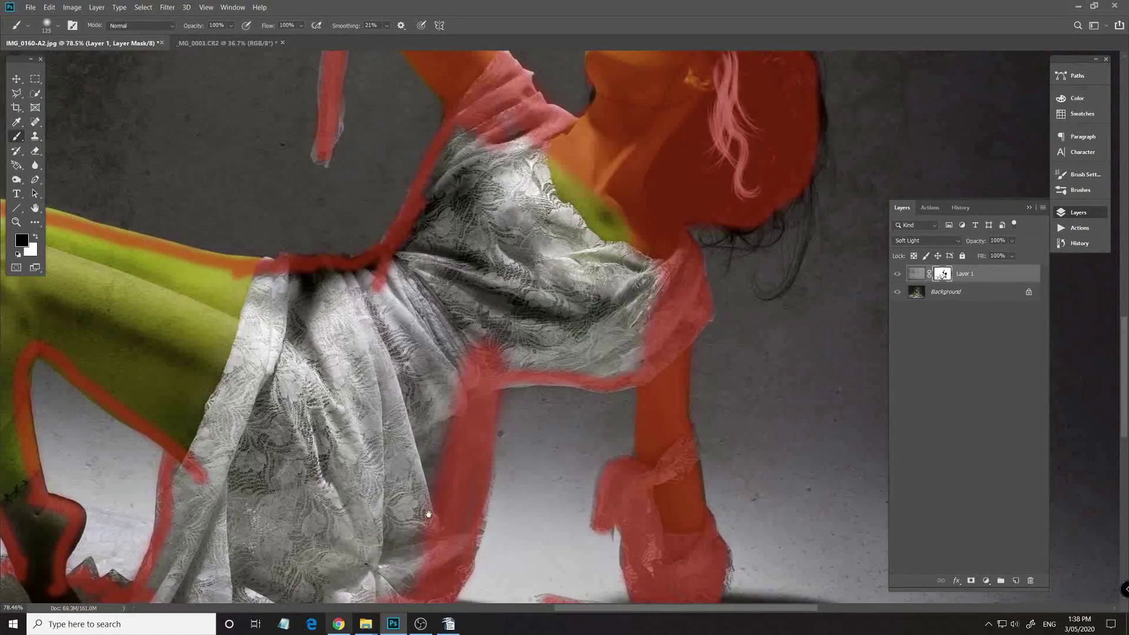
{"action": "mouse_move", "coordinate": [659, 248]}
{"action": "left_mouse_down"}
{"action": "mouse_move", "coordinate": [488, 358]}
{"action": "mouse_move", "coordinate": [624, 259]}
{"action": "mouse_move", "coordinate": [494, 200]}
{"action": "left_mouse_up"}
Fill the veil, the foot and the area between the legs with black.
{"action": "scroll", "coordinate": [261, 352], "scroll_direction": "down", "scroll_amount": 4}
{"action": "scroll", "coordinate": [260, 353], "scroll_direction": "left", "scroll_amount": 4}
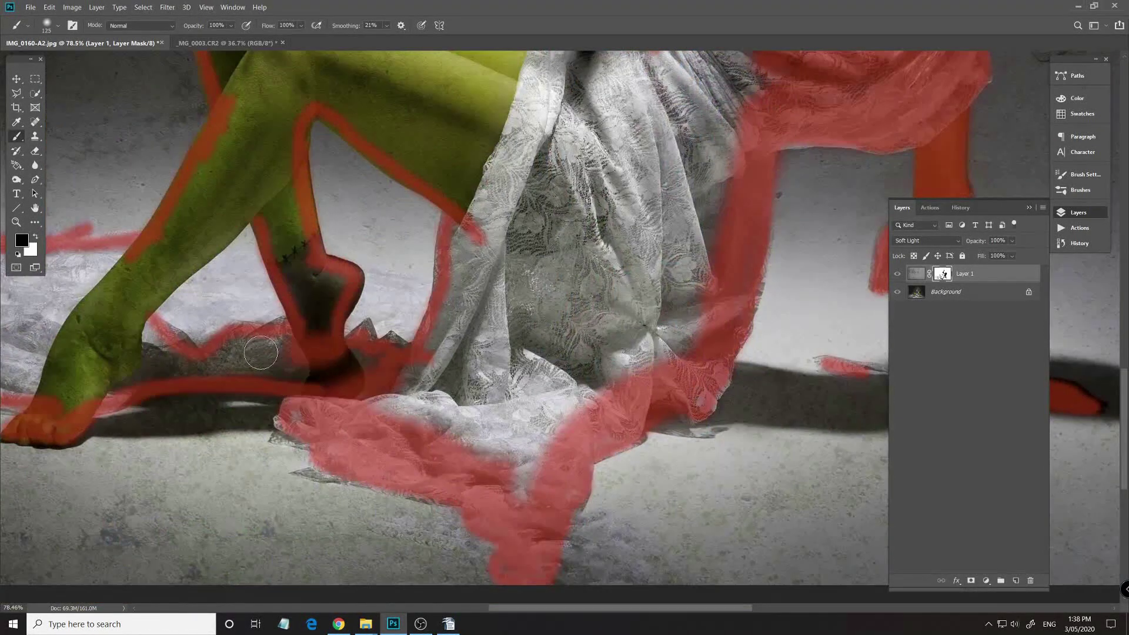
{"action": "left_click_drag", "start_coordinate": [261, 353], "coordinate": [329, 365]}
{"action": "scroll", "coordinate": [260, 352], "scroll_direction": "left", "scroll_amount": 4}
{"action": "left_click_drag", "start_coordinate": [253, 353], "coordinate": [353, 347]}
{"action": "scroll", "coordinate": [247, 353], "scroll_direction": "left", "scroll_amount": 4}
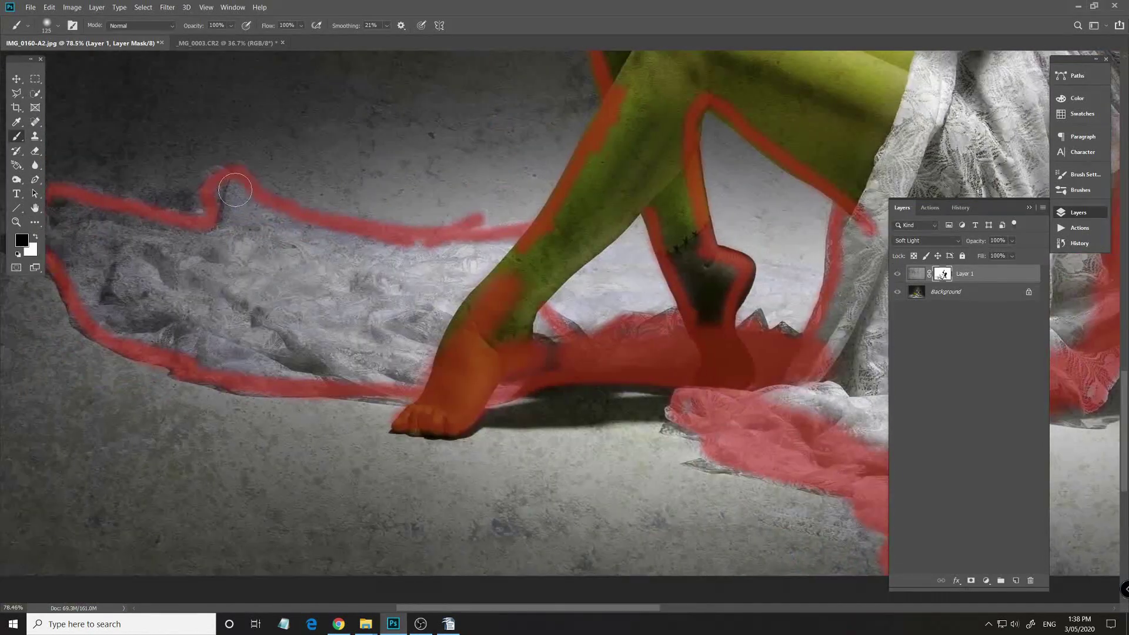
{"action": "scroll", "coordinate": [235, 189], "scroll_direction": "left", "scroll_amount": 4}
{"action": "mouse_move", "coordinate": [247, 242]}
{"action": "left_mouse_down"}
{"action": "mouse_move", "coordinate": [218, 273]}
{"action": "mouse_move", "coordinate": [312, 372]}
{"action": "mouse_move", "coordinate": [590, 413]}
{"action": "mouse_move", "coordinate": [297, 336]}
{"action": "left_mouse_up"}
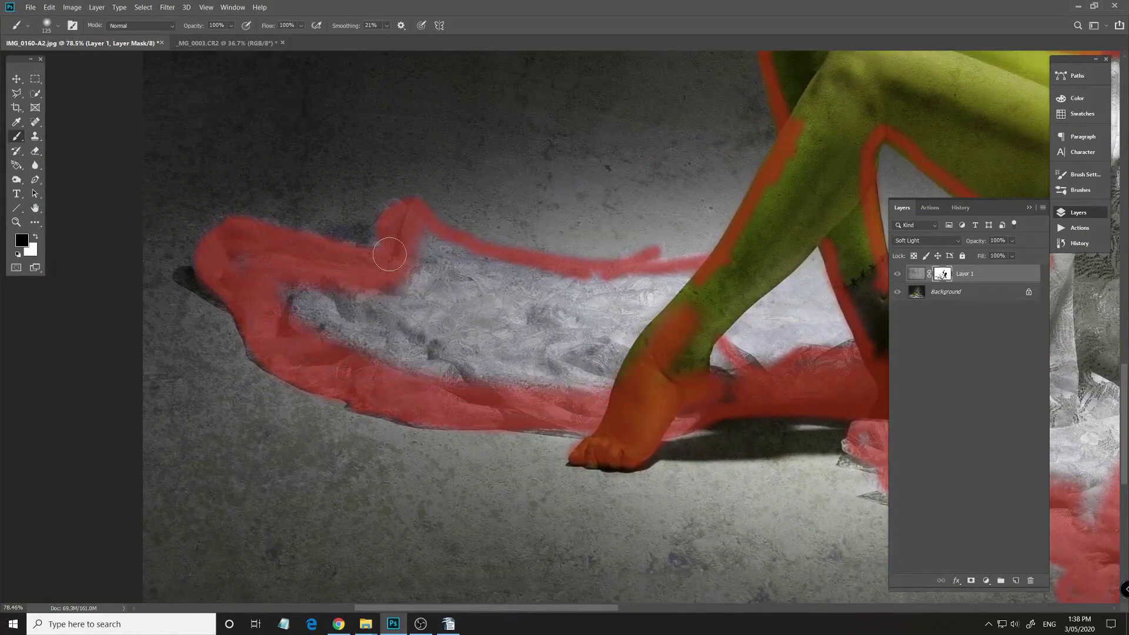
{"action": "left_click_drag", "start_coordinate": [389, 254], "coordinate": [767, 297]}
{"action": "scroll", "coordinate": [588, 329], "scroll_direction": "right", "scroll_amount": 5}
{"action": "mouse_move", "coordinate": [464, 330]}
{"action": "left_mouse_down"}
{"action": "mouse_move", "coordinate": [539, 393]}
{"action": "mouse_move", "coordinate": [665, 388]}
{"action": "left_mouse_up"}
Fill the left leg down to the foot, the thigh's underside and the waist.
{"action": "scroll", "coordinate": [491, 259], "scroll_direction": "up", "scroll_amount": 3}
{"action": "scroll", "coordinate": [492, 259], "scroll_direction": "right", "scroll_amount": 2}
{"action": "mouse_move", "coordinate": [492, 259]}
{"action": "left_mouse_down"}
{"action": "mouse_move", "coordinate": [378, 404]}
{"action": "mouse_move", "coordinate": [304, 535]}
{"action": "left_mouse_up"}
{"action": "scroll", "coordinate": [524, 443], "scroll_direction": "right", "scroll_amount": 5}
{"action": "scroll", "coordinate": [524, 443], "scroll_direction": "left", "scroll_amount": 5}
{"action": "scroll", "coordinate": [524, 443], "scroll_direction": "up", "scroll_amount": 3}
{"action": "left_click_drag", "start_coordinate": [555, 365], "coordinate": [597, 403]}
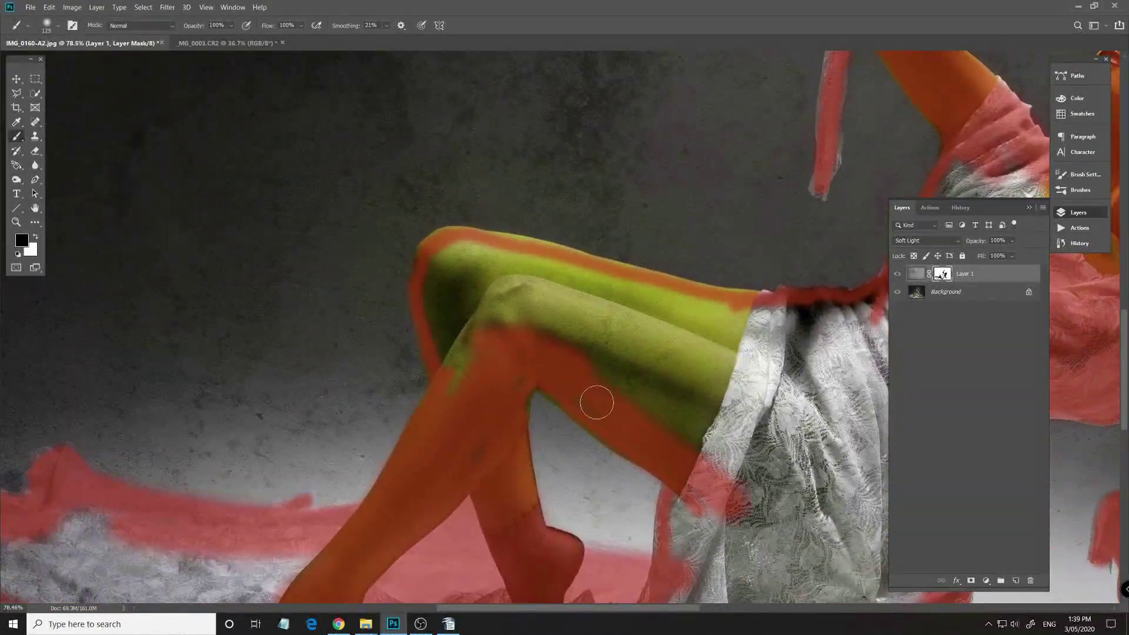
{"action": "scroll", "coordinate": [499, 494], "scroll_direction": "right", "scroll_amount": 5}
{"action": "scroll", "coordinate": [499, 494], "scroll_direction": "down", "scroll_amount": 3}
{"action": "scroll", "coordinate": [500, 494], "scroll_direction": "up", "scroll_amount": 2}
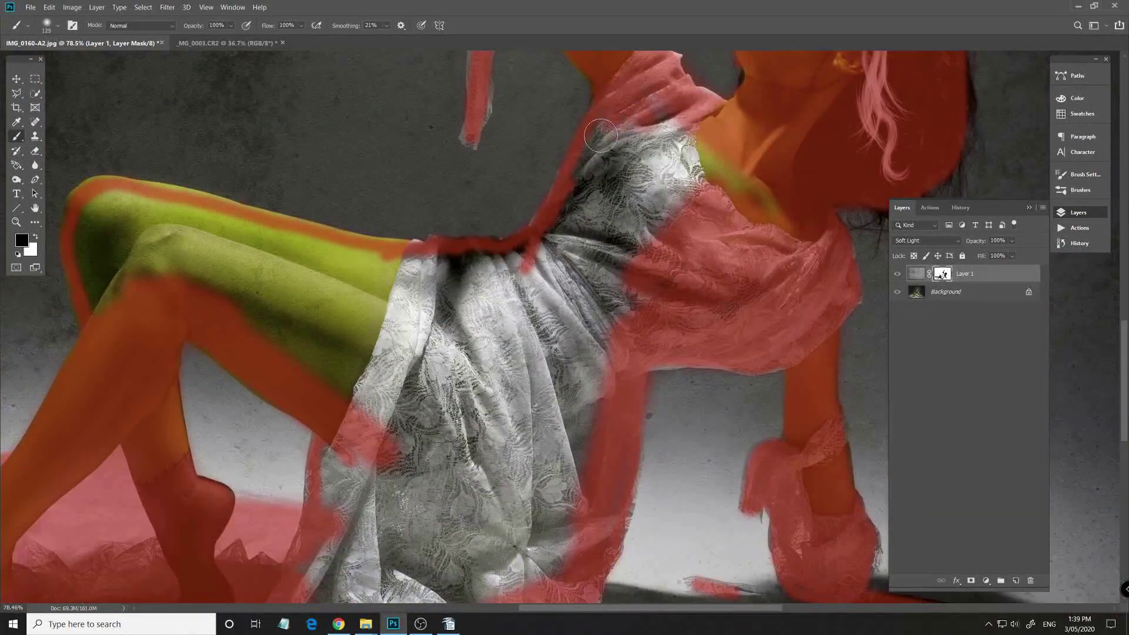
{"action": "mouse_move", "coordinate": [601, 135]}
{"action": "left_mouse_down"}
{"action": "mouse_move", "coordinate": [376, 241]}
{"action": "mouse_move", "coordinate": [282, 241]}
{"action": "mouse_move", "coordinate": [340, 213]}
{"action": "left_mouse_up"}
{"action": "scroll", "coordinate": [283, 241], "scroll_direction": "left", "scroll_amount": 5}
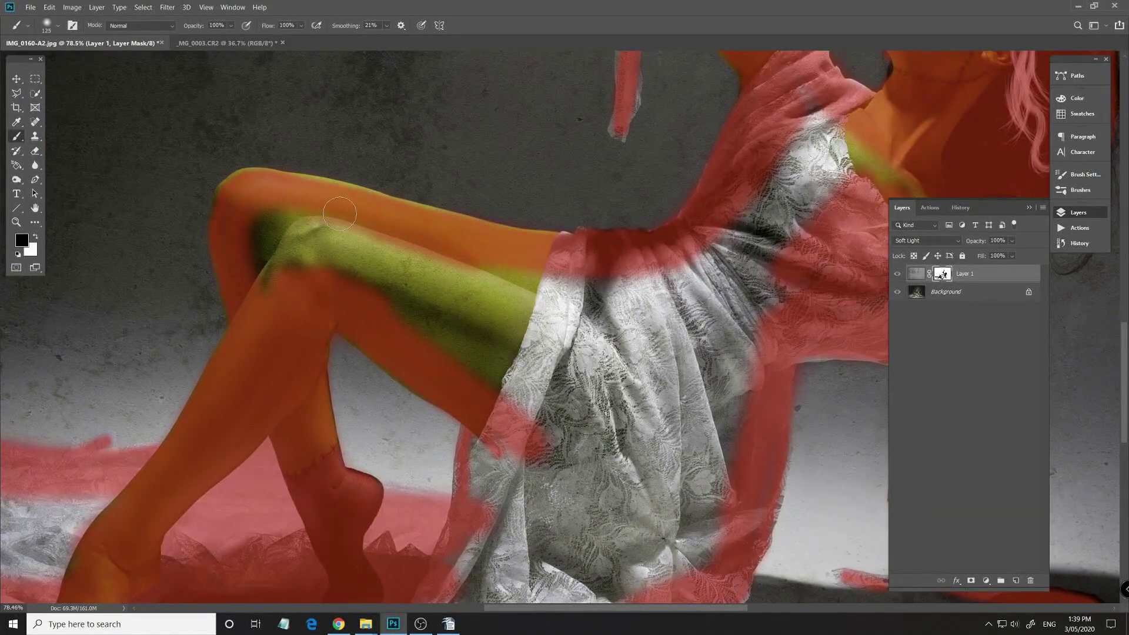
Enlarge the brush to 200 and fill the green thigh, torso, skirt and left fabric patches.
{"action": "key", "text": "bracketright"}
{"action": "key", "text": "bracketright"}
{"action": "key", "text": "bracketright"}
{"action": "mouse_move", "coordinate": [330, 295]}
{"action": "left_mouse_down"}
{"action": "mouse_move", "coordinate": [263, 227]}
{"action": "mouse_move", "coordinate": [556, 292]}
{"action": "mouse_move", "coordinate": [782, 177]}
{"action": "mouse_move", "coordinate": [836, 165]}
{"action": "left_mouse_up"}
{"action": "scroll", "coordinate": [835, 165], "scroll_direction": "right", "scroll_amount": 6}
{"action": "scroll", "coordinate": [835, 165], "scroll_direction": "up", "scroll_amount": 2}
{"action": "mouse_move", "coordinate": [553, 347]}
{"action": "left_mouse_down"}
{"action": "mouse_move", "coordinate": [364, 412]}
{"action": "mouse_move", "coordinate": [512, 421]}
{"action": "mouse_move", "coordinate": [447, 424]}
{"action": "left_mouse_up"}
{"action": "scroll", "coordinate": [447, 424], "scroll_direction": "down", "scroll_amount": 3}
{"action": "scroll", "coordinate": [447, 423], "scroll_direction": "left", "scroll_amount": 3}
{"action": "mouse_move", "coordinate": [441, 317]}
{"action": "left_mouse_down"}
{"action": "mouse_move", "coordinate": [329, 499]}
{"action": "mouse_move", "coordinate": [514, 505]}
{"action": "mouse_move", "coordinate": [662, 369]}
{"action": "mouse_move", "coordinate": [587, 361]}
{"action": "mouse_move", "coordinate": [488, 412]}
{"action": "left_mouse_up"}
{"action": "scroll", "coordinate": [489, 412], "scroll_direction": "left", "scroll_amount": 6}
{"action": "scroll", "coordinate": [489, 412], "scroll_direction": "down", "scroll_amount": 1}
{"action": "mouse_move", "coordinate": [147, 294]}
{"action": "left_mouse_down"}
{"action": "mouse_move", "coordinate": [353, 329]}
{"action": "mouse_move", "coordinate": [405, 318]}
{"action": "mouse_move", "coordinate": [151, 315]}
{"action": "mouse_move", "coordinate": [156, 330]}
{"action": "left_mouse_up"}
Fit the image in view and softly mask the loose hair strands at 54% brush opacity.
{"action": "key", "text": "ctrl+0"}
{"action": "scroll", "coordinate": [720, 340], "scroll_direction": "up", "scroll_amount": 5}
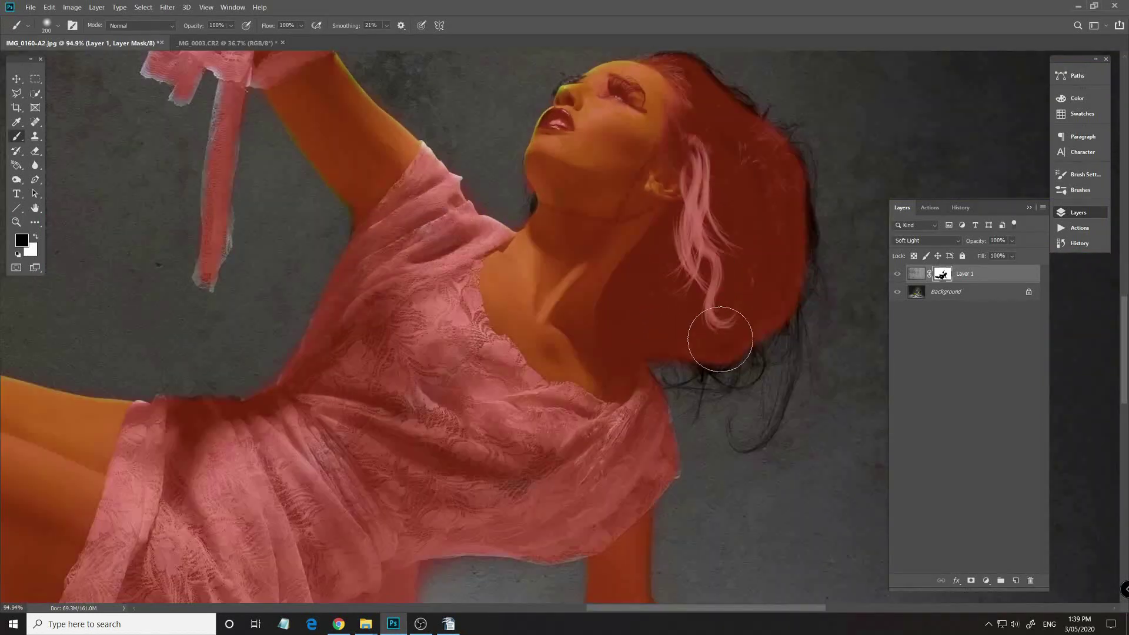
{"action": "left_click_drag", "start_coordinate": [720, 340], "coordinate": [670, 347]}
{"action": "type", "text": "54"}
{"action": "mouse_move", "coordinate": [630, 265]}
{"action": "left_mouse_down"}
{"action": "mouse_move", "coordinate": [711, 347]}
{"action": "mouse_move", "coordinate": [786, 242]}
{"action": "left_mouse_up"}
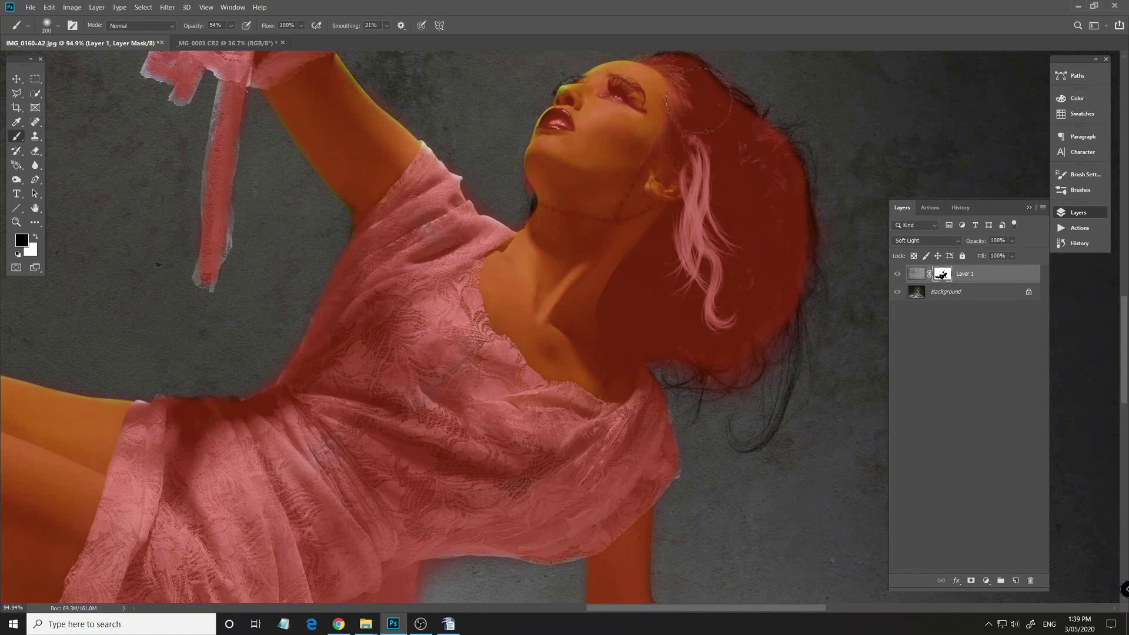
Restore 100% brush opacity and shrink the brush to 50 for the raised arm.
{"action": "mouse_move", "coordinate": [699, 100]}
{"action": "left_mouse_down"}
{"action": "mouse_move", "coordinate": [789, 306]}
{"action": "mouse_move", "coordinate": [787, 338]}
{"action": "left_mouse_up"}
{"action": "key", "text": "0"}
{"action": "key", "text": "bracketleft"}
{"action": "key", "text": "bracketleft"}
{"action": "key", "text": "bracketleft"}
{"action": "key", "text": "bracketleft"}
{"action": "key", "text": "bracketleft"}
{"action": "key", "text": "bracketleft"}
{"action": "key", "text": "bracketleft"}
{"action": "key", "text": "bracketleft"}
{"action": "key", "text": "bracketleft"}
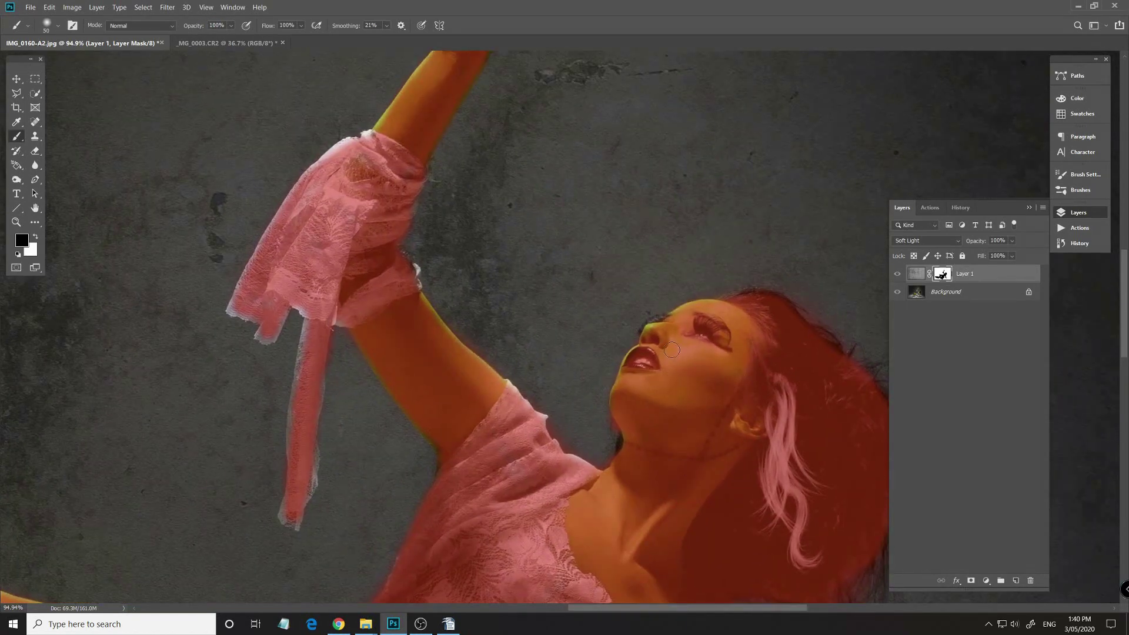
{"action": "scroll", "coordinate": [672, 350], "scroll_direction": "up", "scroll_amount": 3}
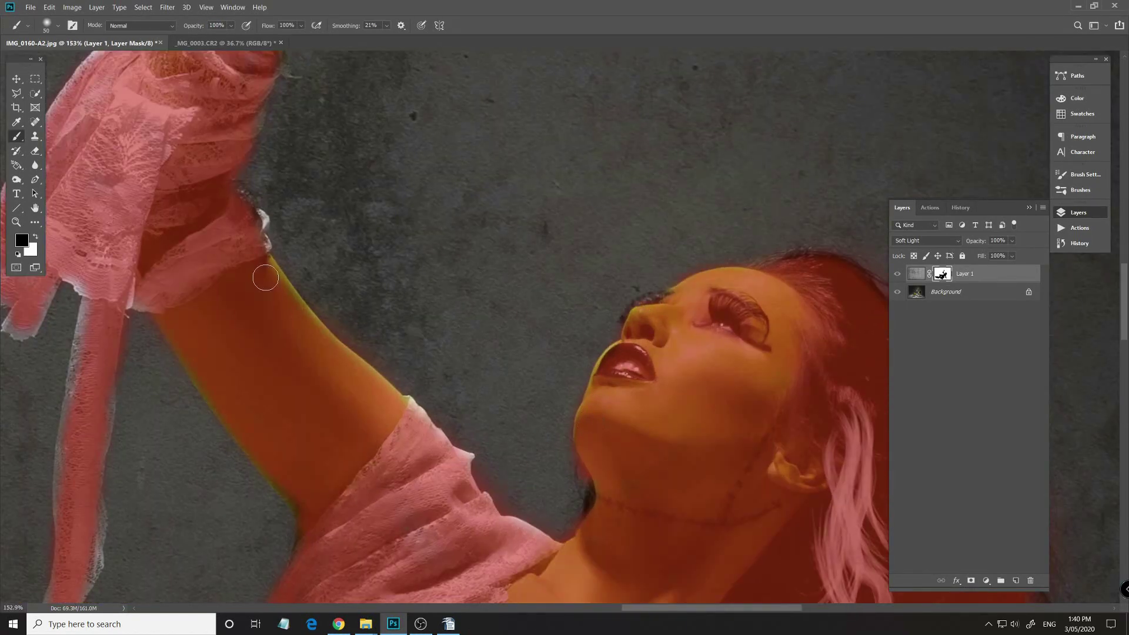
{"action": "scroll", "coordinate": [343, 360], "scroll_direction": "down", "scroll_amount": 4}
{"action": "scroll", "coordinate": [343, 187], "scroll_direction": "up", "scroll_amount": 5}
{"action": "left_click_drag", "start_coordinate": [547, 59], "coordinate": [610, 221]}
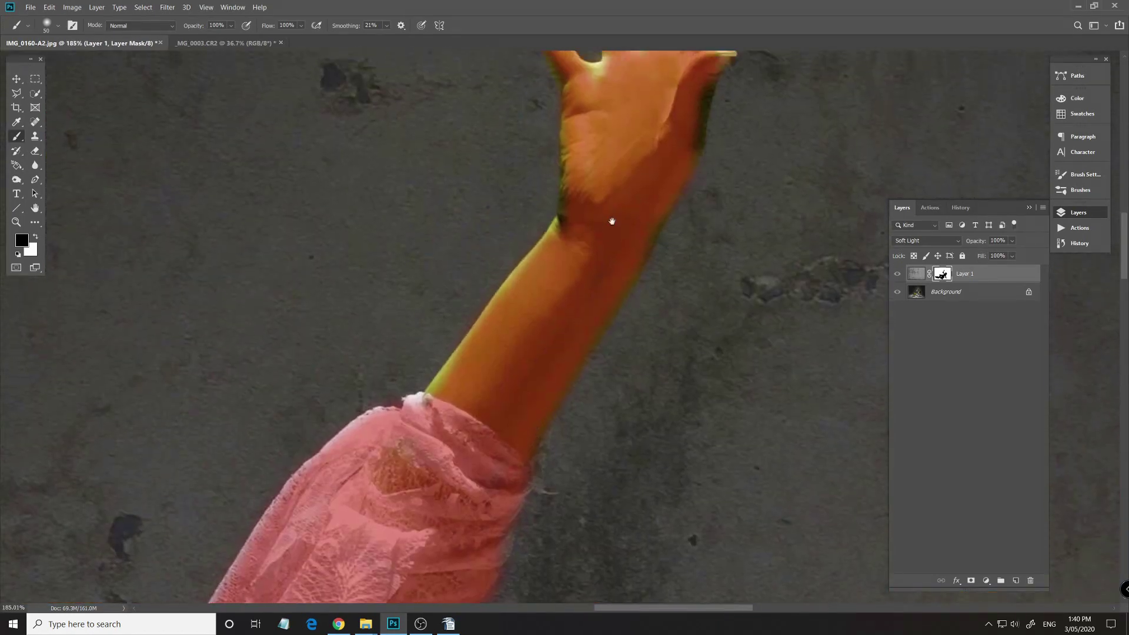
Finish at the open hand and hide the red mask overlay.
{"action": "left_click_drag", "start_coordinate": [624, 88], "coordinate": [548, 337]}
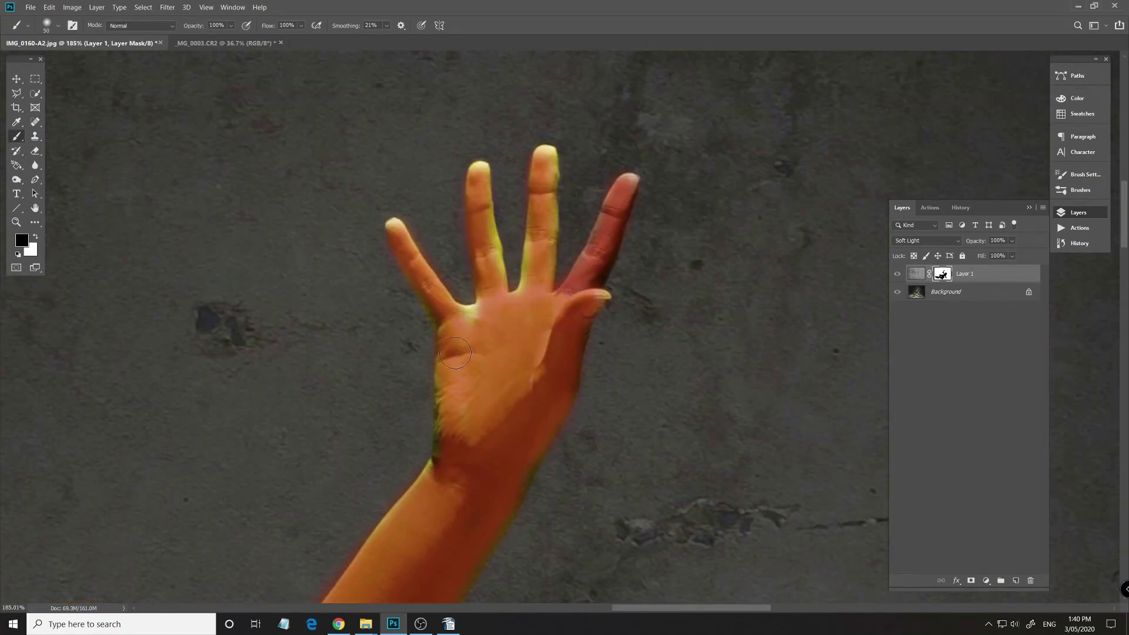
{"action": "scroll", "coordinate": [572, 311], "scroll_direction": "down", "scroll_amount": 5}
{"action": "scroll", "coordinate": [572, 311], "scroll_direction": "down", "scroll_amount": 3}
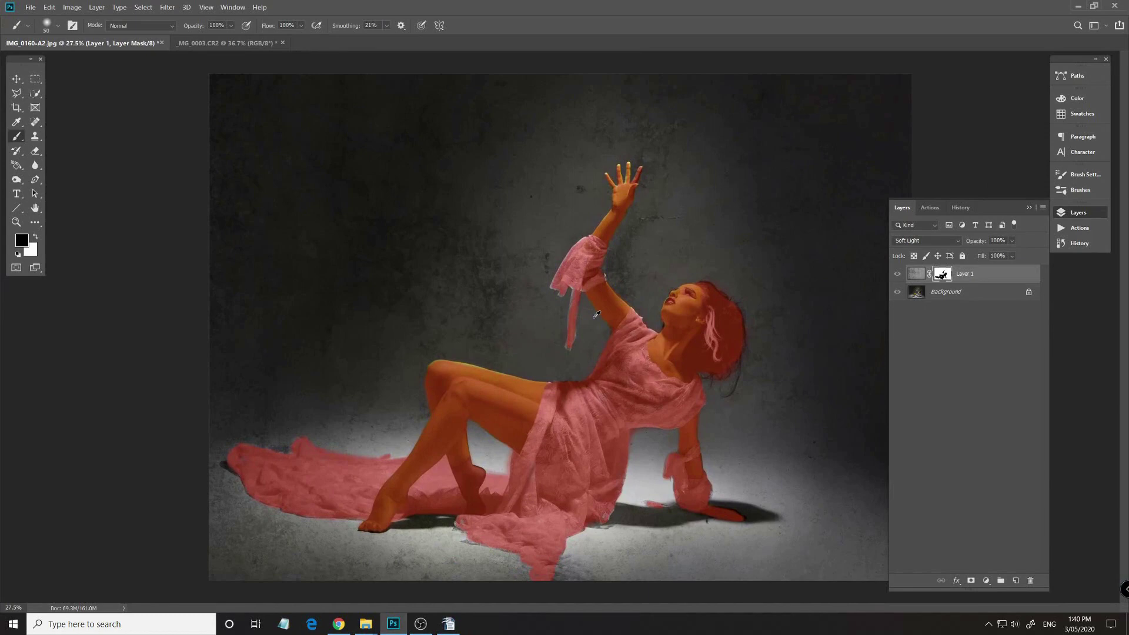
{"action": "key", "text": "backslash"}
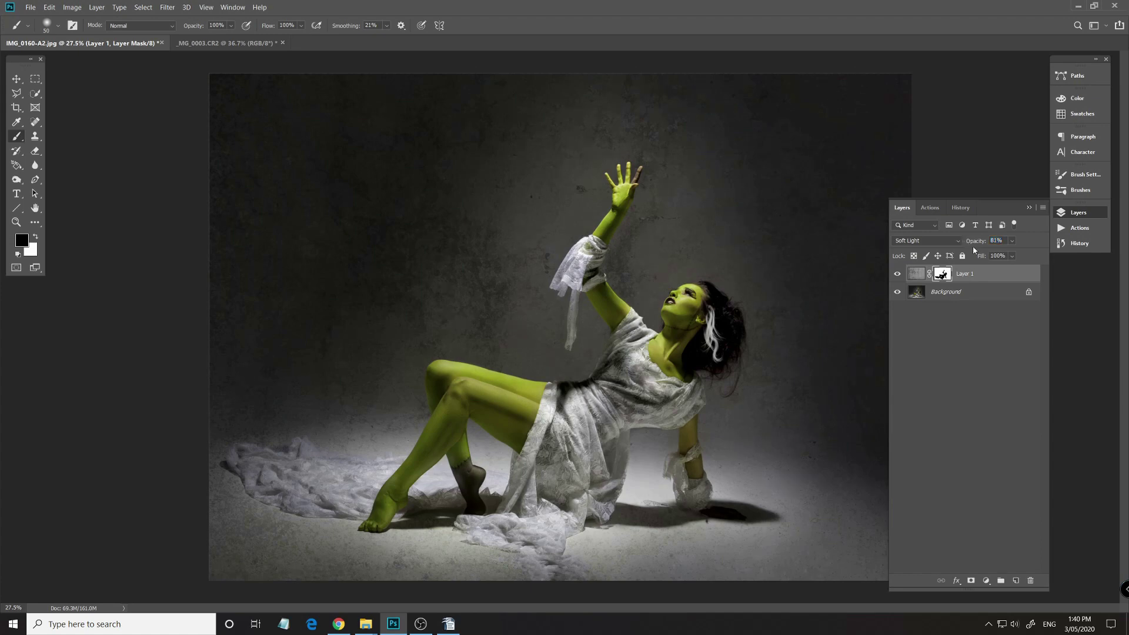
Compare Layer 1 on and off, set its opacity to 75%, and target its image thumbnail.
{"action": "left_click", "coordinate": [898, 275]}
{"action": "left_click", "coordinate": [898, 275]}
{"action": "left_click", "coordinate": [898, 275]}
{"action": "scroll", "coordinate": [597, 160], "scroll_direction": "up", "scroll_amount": 5}
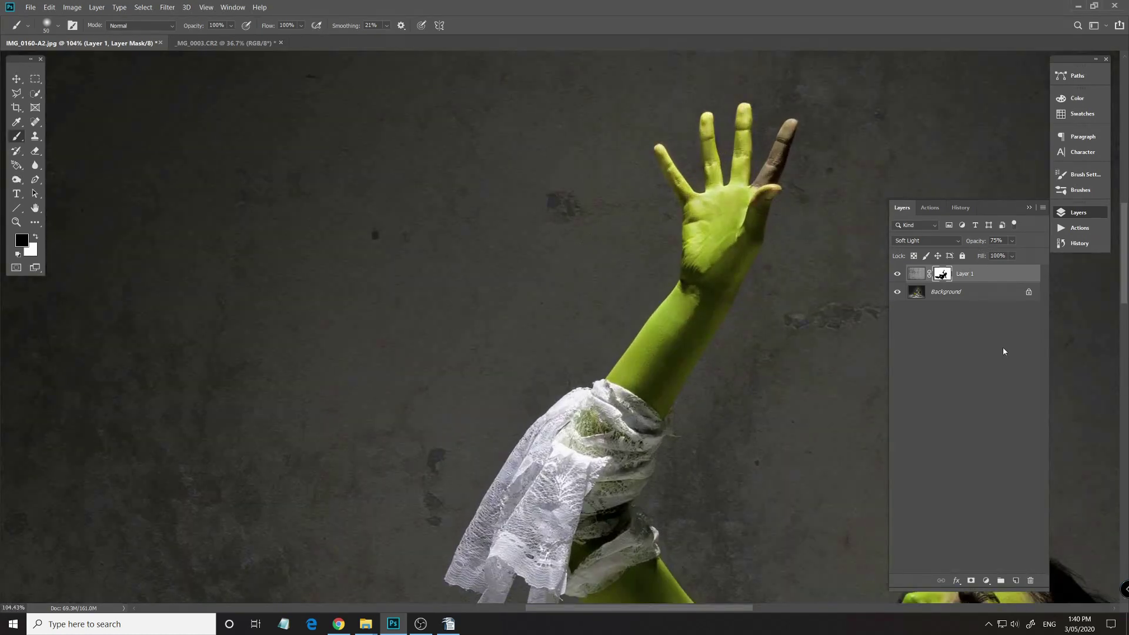
{"action": "left_click", "coordinate": [918, 275]}
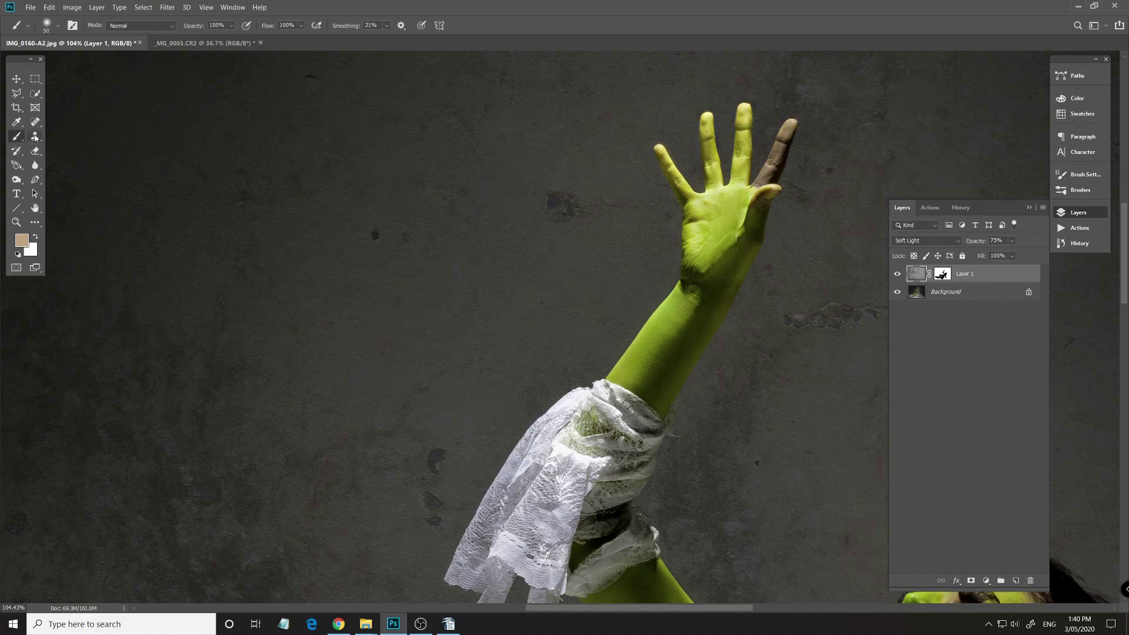
Spot-heal the dark wall stains beside the raised hand and face, then view the whole photo.
{"action": "key", "text": "j"}
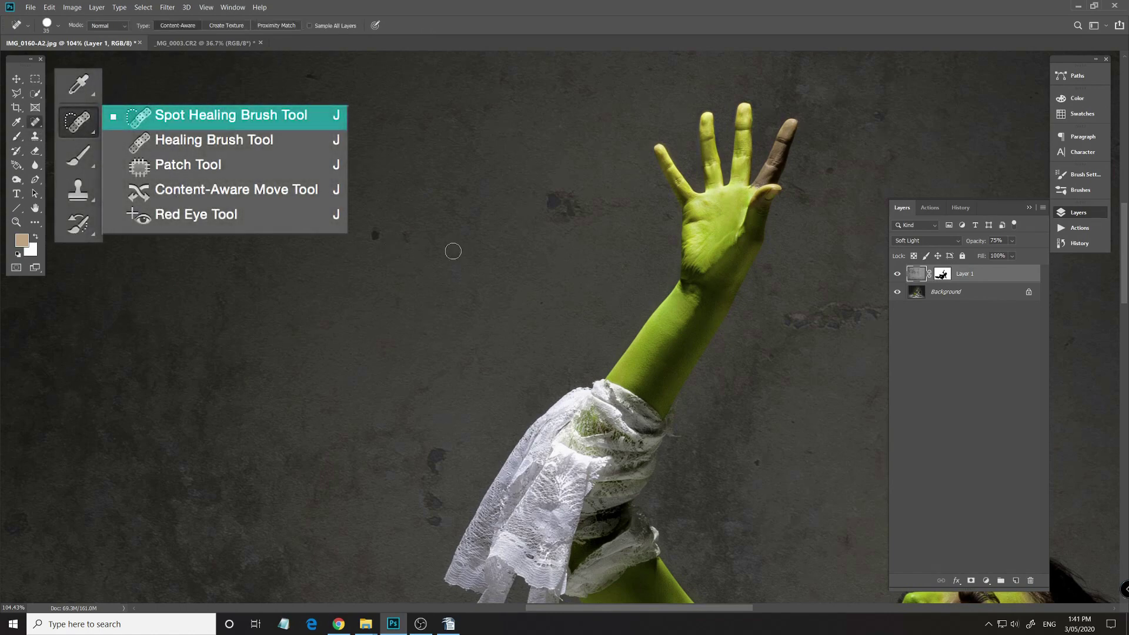
{"action": "left_click_drag", "start_coordinate": [573, 212], "coordinate": [556, 208]}
{"action": "scroll", "coordinate": [470, 324], "scroll_direction": "down", "scroll_amount": 5}
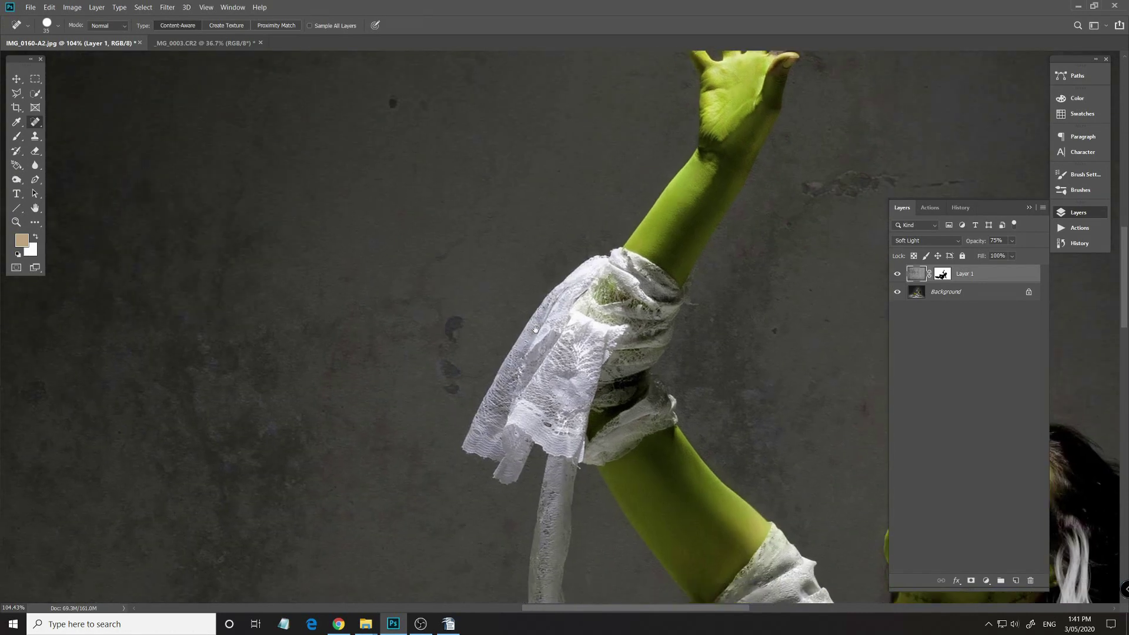
{"action": "mouse_move", "coordinate": [452, 321]}
{"action": "left_mouse_down"}
{"action": "mouse_move", "coordinate": [442, 343]}
{"action": "mouse_move", "coordinate": [450, 383]}
{"action": "left_mouse_up"}
{"action": "left_click_drag", "start_coordinate": [415, 96], "coordinate": [372, 103]}
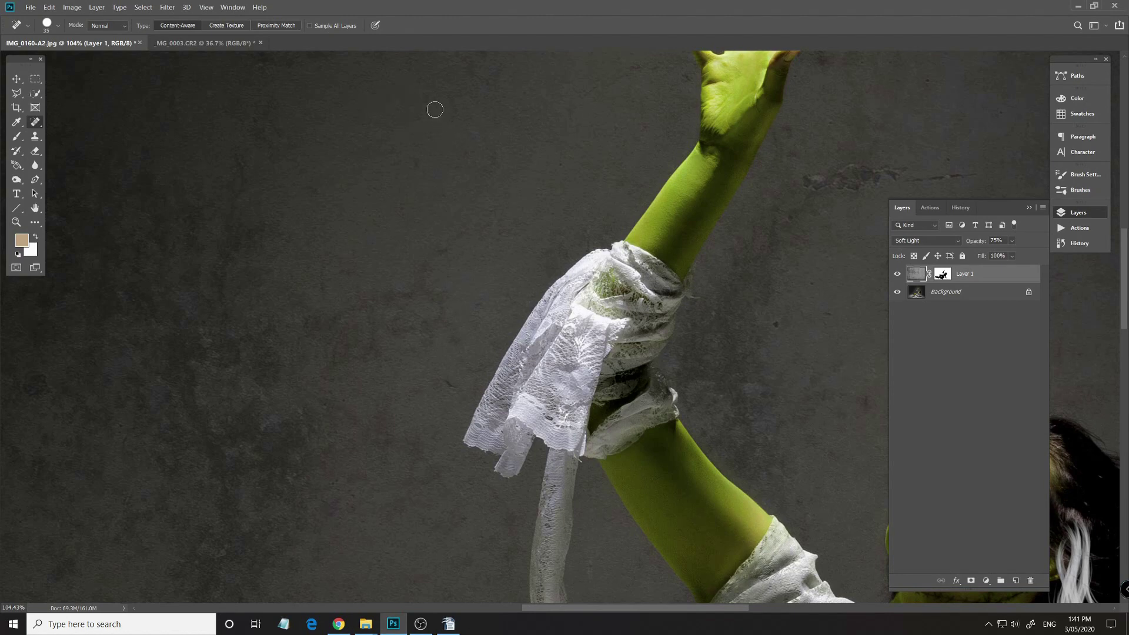
{"action": "scroll", "coordinate": [642, 230], "scroll_direction": "up", "scroll_amount": 2}
{"action": "scroll", "coordinate": [642, 230], "scroll_direction": "right", "scroll_amount": 10}
{"action": "mouse_move", "coordinate": [627, 232]}
{"action": "left_mouse_down"}
{"action": "mouse_move", "coordinate": [532, 229]}
{"action": "mouse_move", "coordinate": [491, 243]}
{"action": "mouse_move", "coordinate": [553, 246]}
{"action": "left_mouse_up"}
{"action": "left_click", "coordinate": [532, 458]}
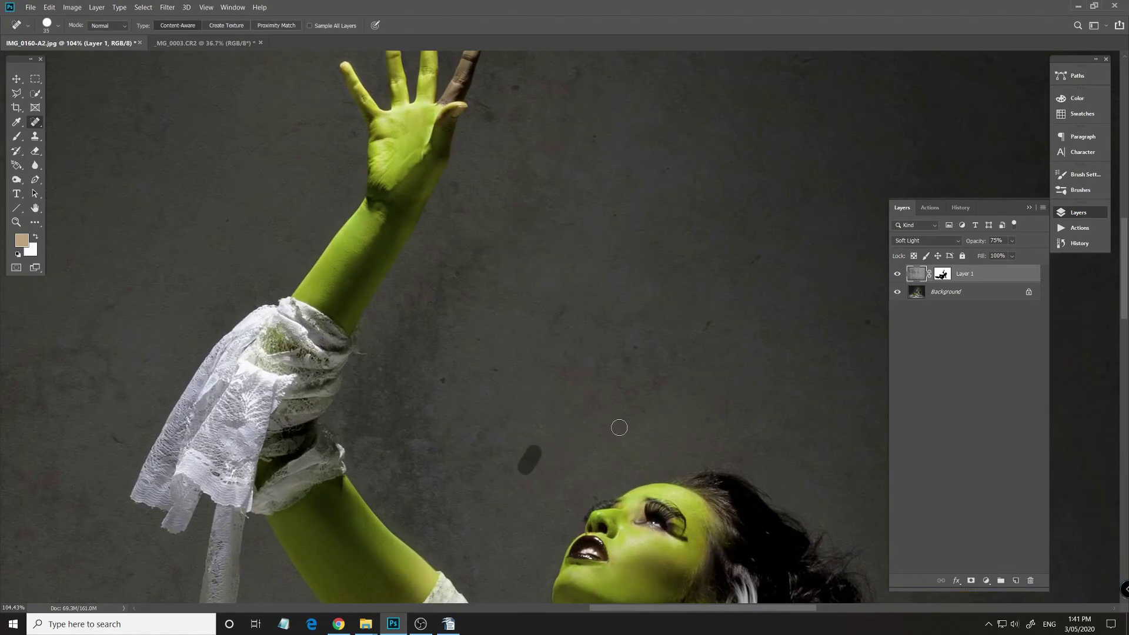
{"action": "scroll", "coordinate": [600, 356], "scroll_direction": "down", "scroll_amount": 8}
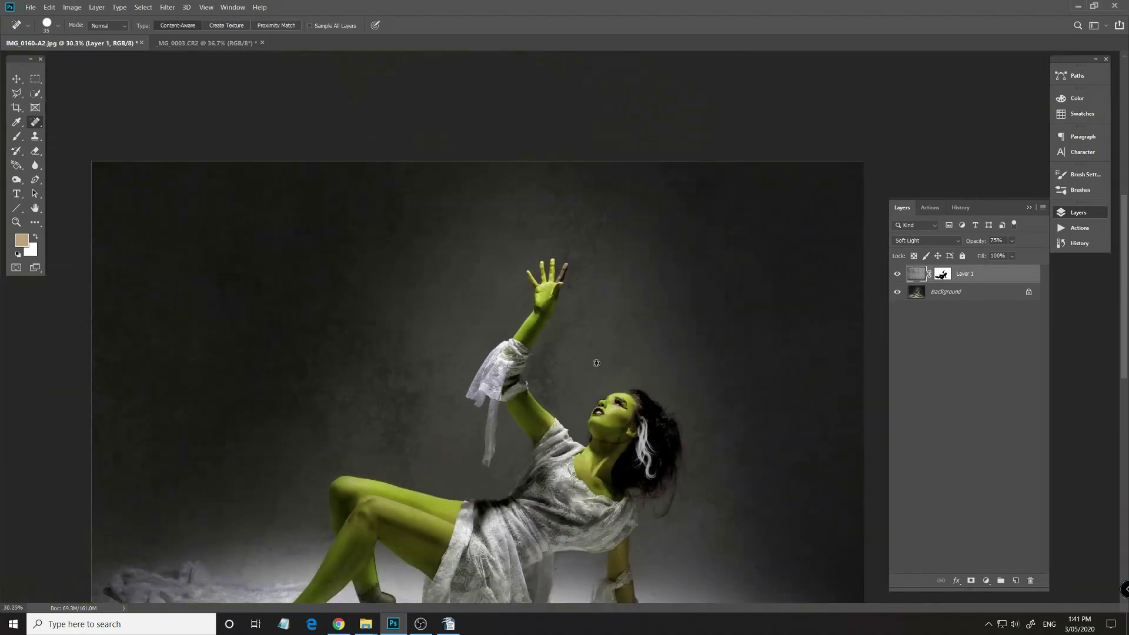
{"action": "scroll", "coordinate": [660, 429], "scroll_direction": "up", "scroll_amount": 2}
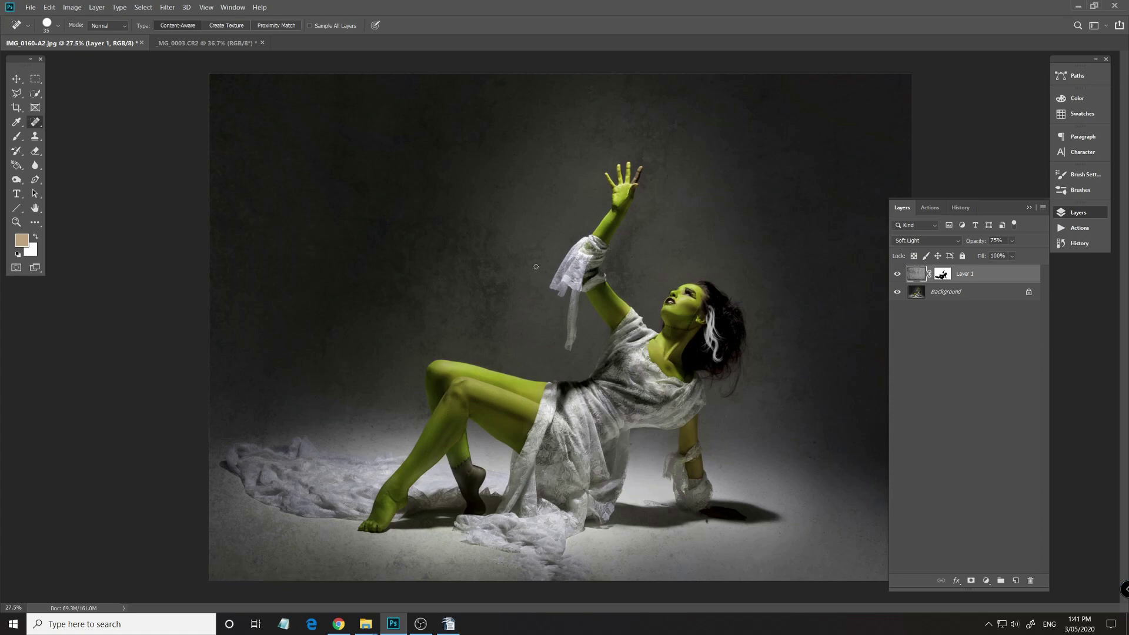
Open the concrete-922 texture file.
{"action": "left_click", "coordinate": [31, 8]}
{"action": "left_click", "coordinate": [35, 32]}
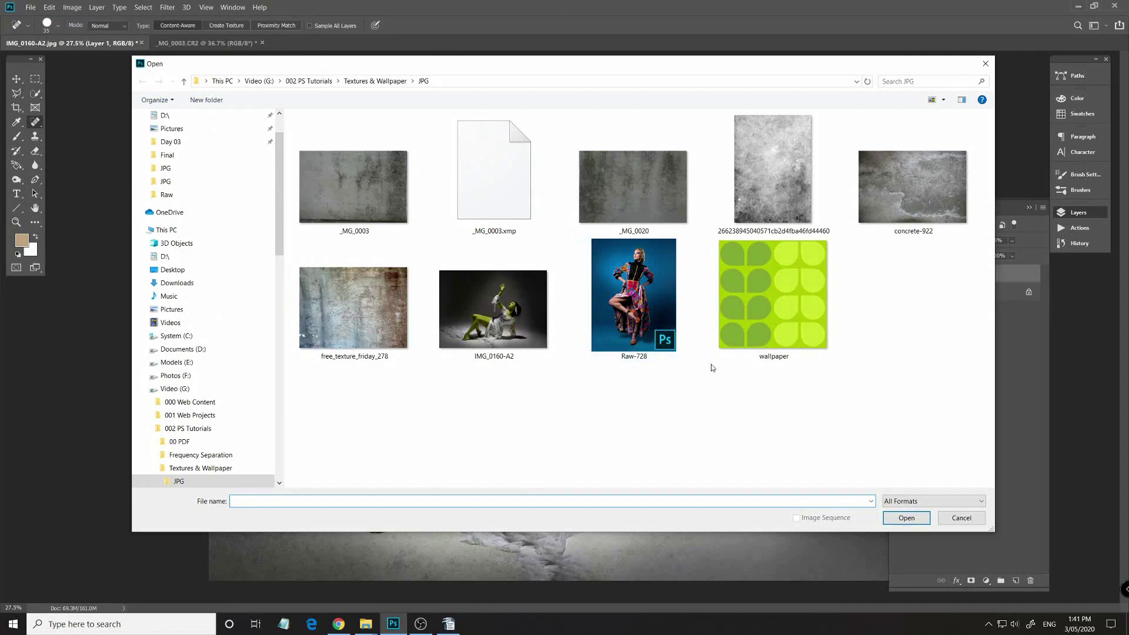
{"action": "left_click", "coordinate": [905, 205]}
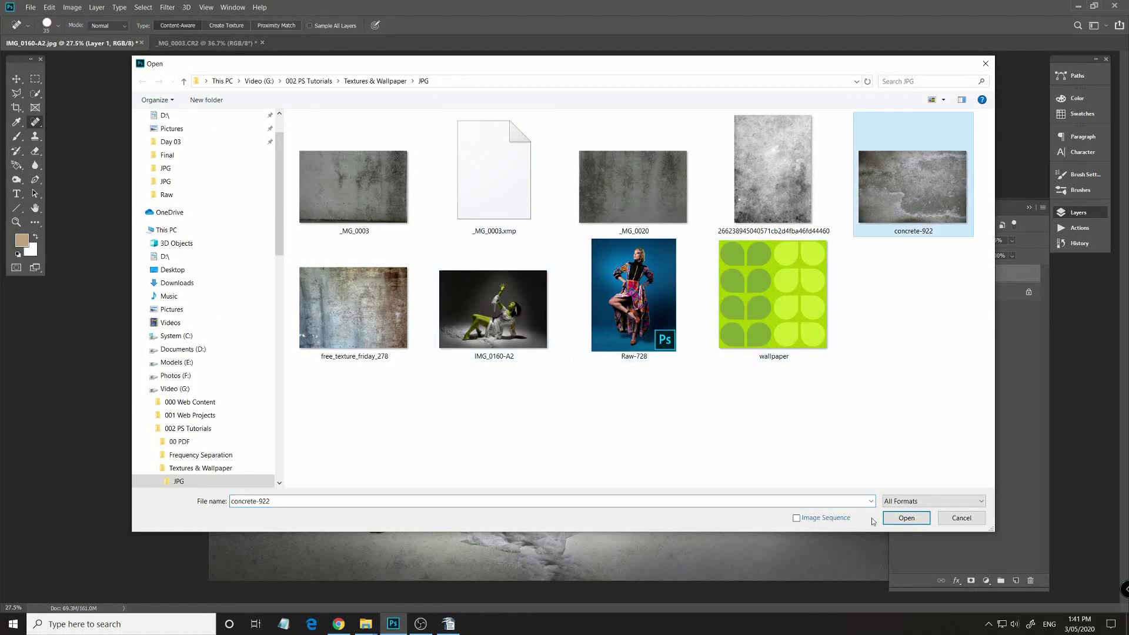
{"action": "left_click", "coordinate": [906, 518]}
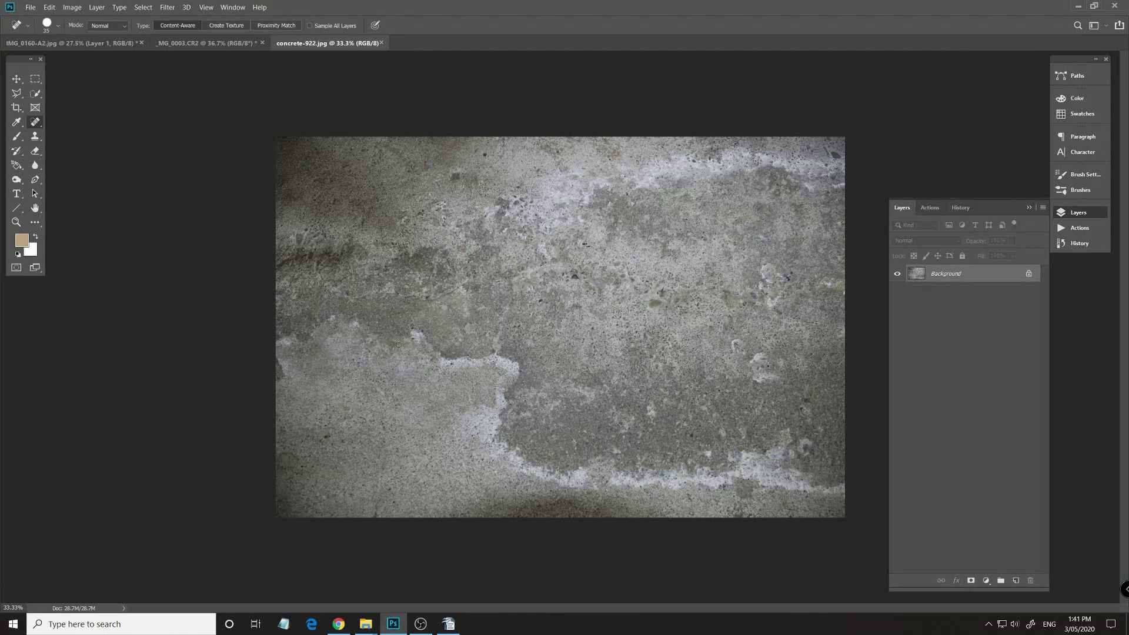
{"action": "scroll", "coordinate": [413, 324], "scroll_direction": "down", "scroll_amount": 1}
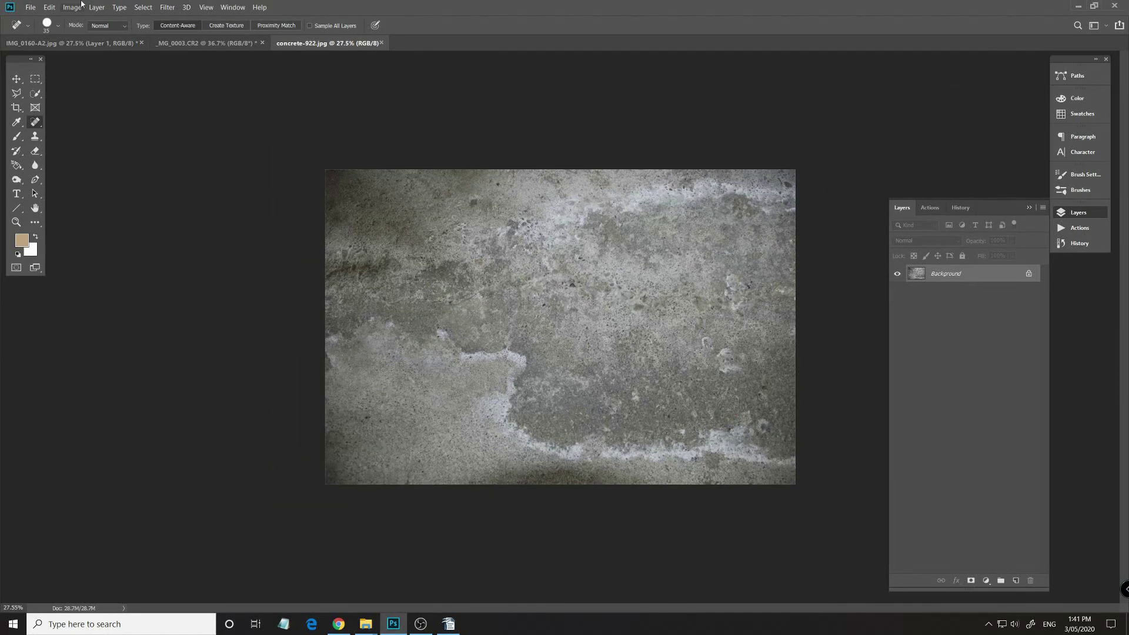
Flip concrete-922 vertically, float it in its own window, and close _MG_0003 without saving.
{"action": "left_click", "coordinate": [50, 7]}
{"action": "left_click", "coordinate": [72, 7]}
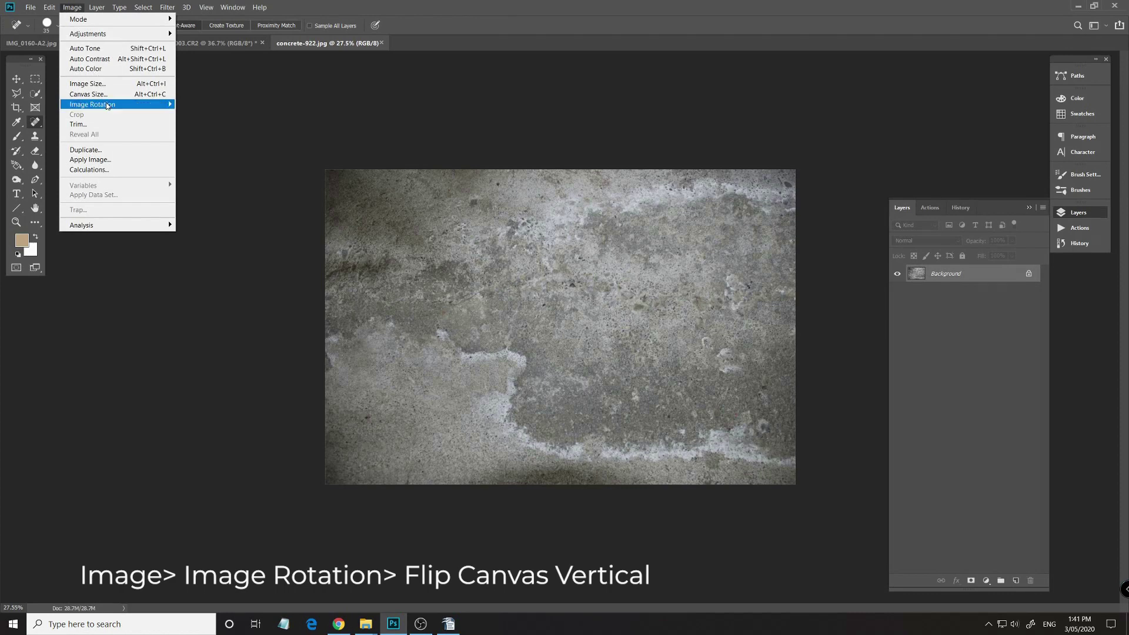
{"action": "mouse_move", "coordinate": [107, 105]}
{"action": "left_click", "coordinate": [212, 160]}
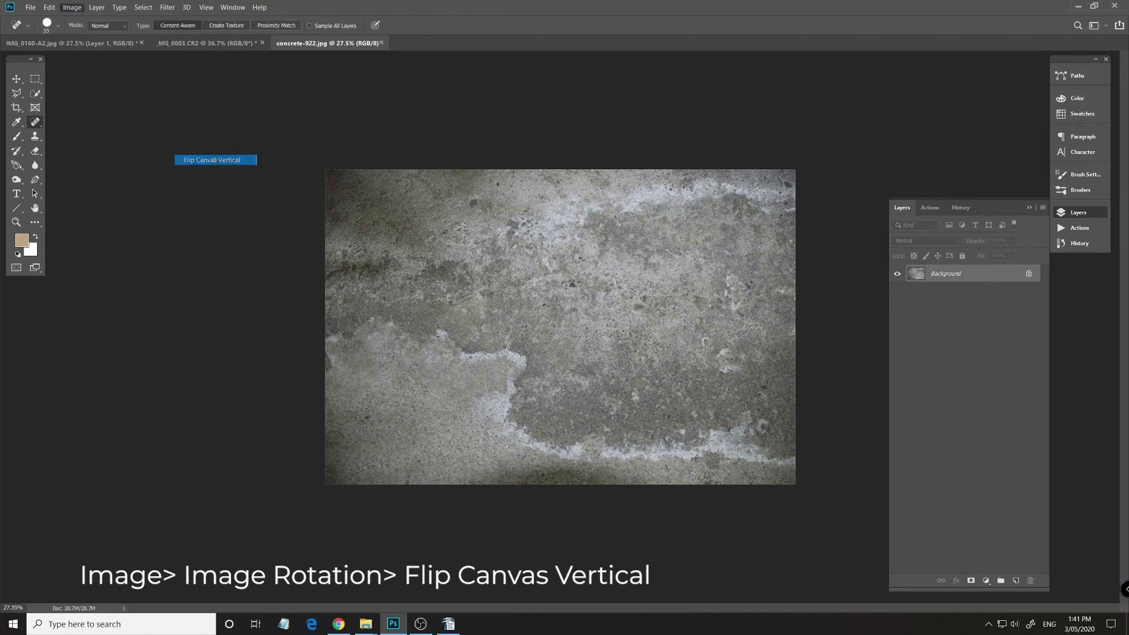
{"action": "left_click_drag", "start_coordinate": [275, 45], "coordinate": [242, 131]}
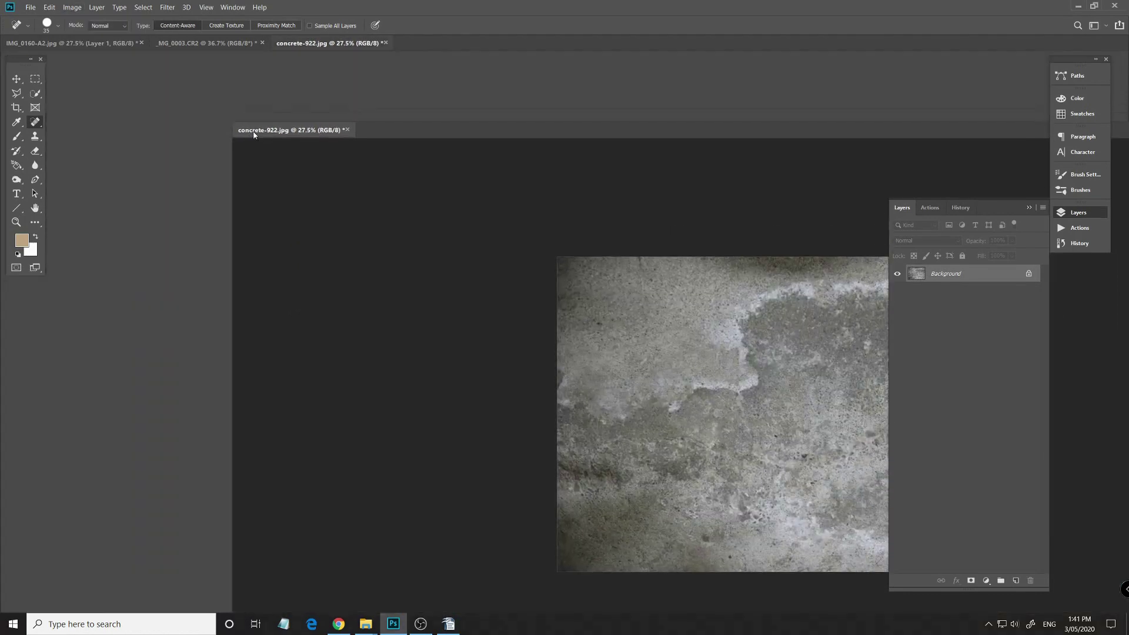
{"action": "left_click", "coordinate": [261, 43]}
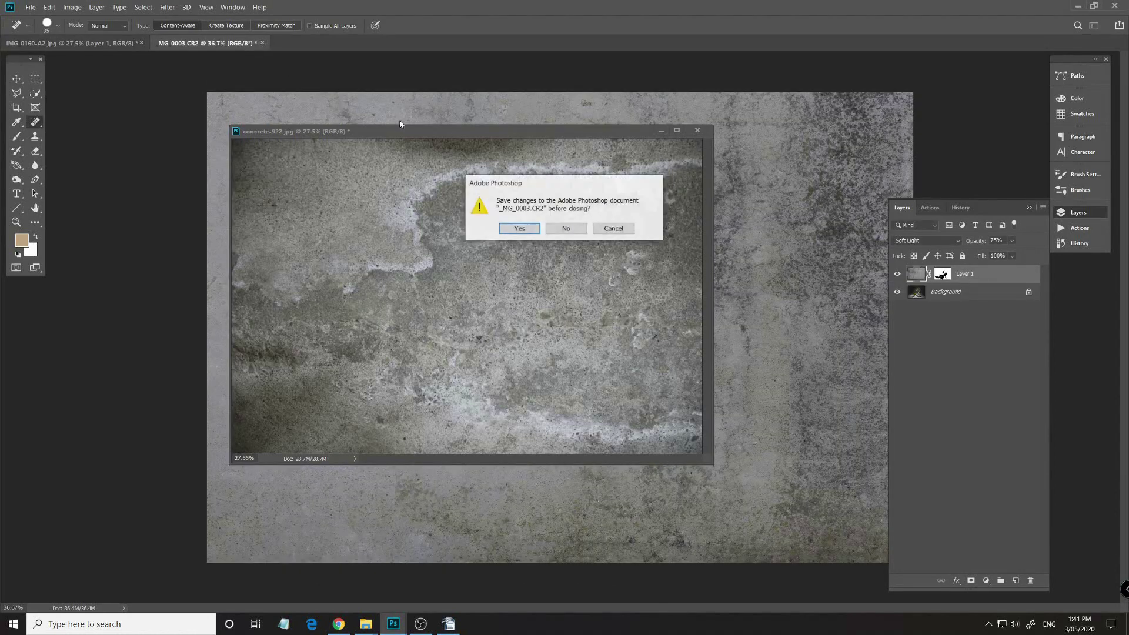
Close _MG_0003 unsaved, copy the concrete texture into IMG_0160, and close concrete-922 unsaved.
{"action": "left_click", "coordinate": [576, 227]}
{"action": "left_click_drag", "start_coordinate": [473, 134], "coordinate": [319, 130]}
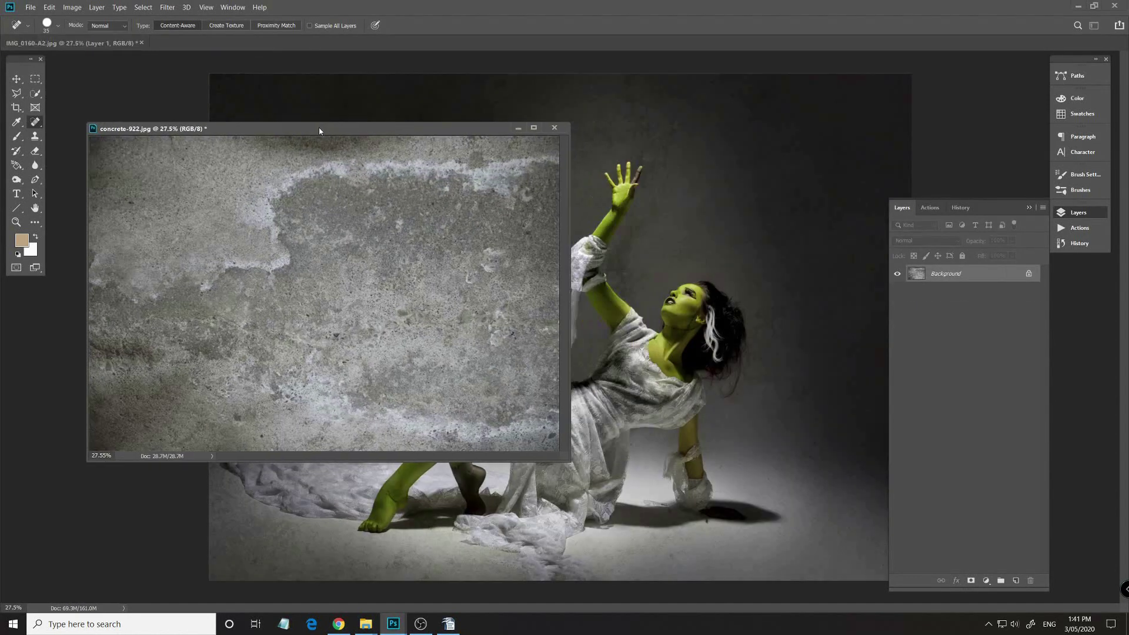
{"action": "left_click", "coordinate": [17, 78]}
{"action": "left_click_drag", "start_coordinate": [463, 320], "coordinate": [581, 184]}
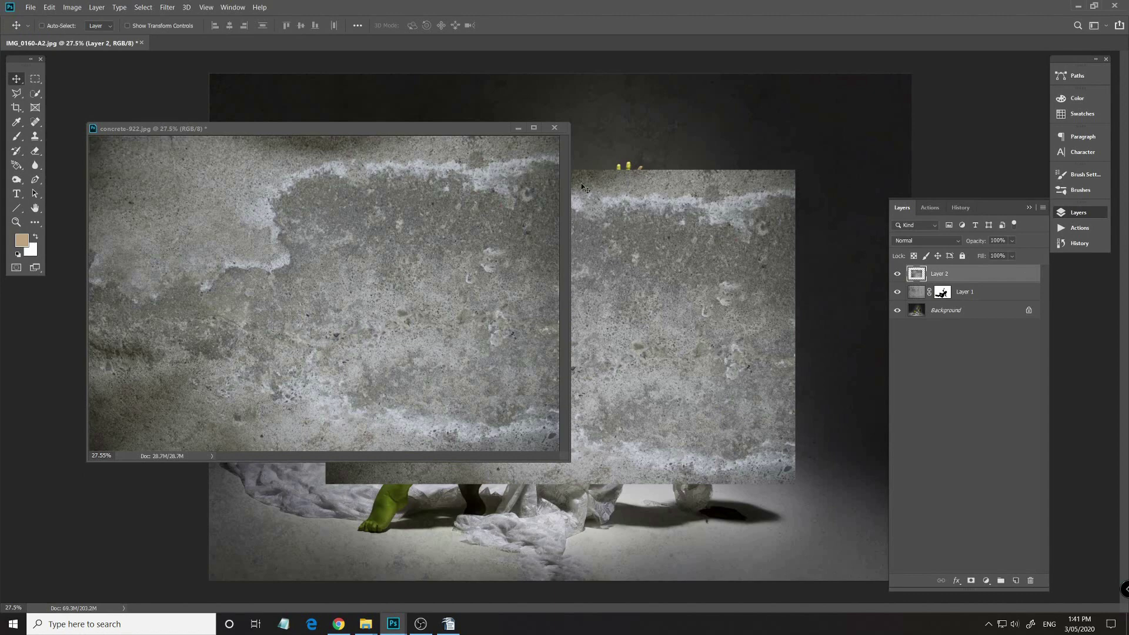
{"action": "left_click", "coordinate": [555, 129]}
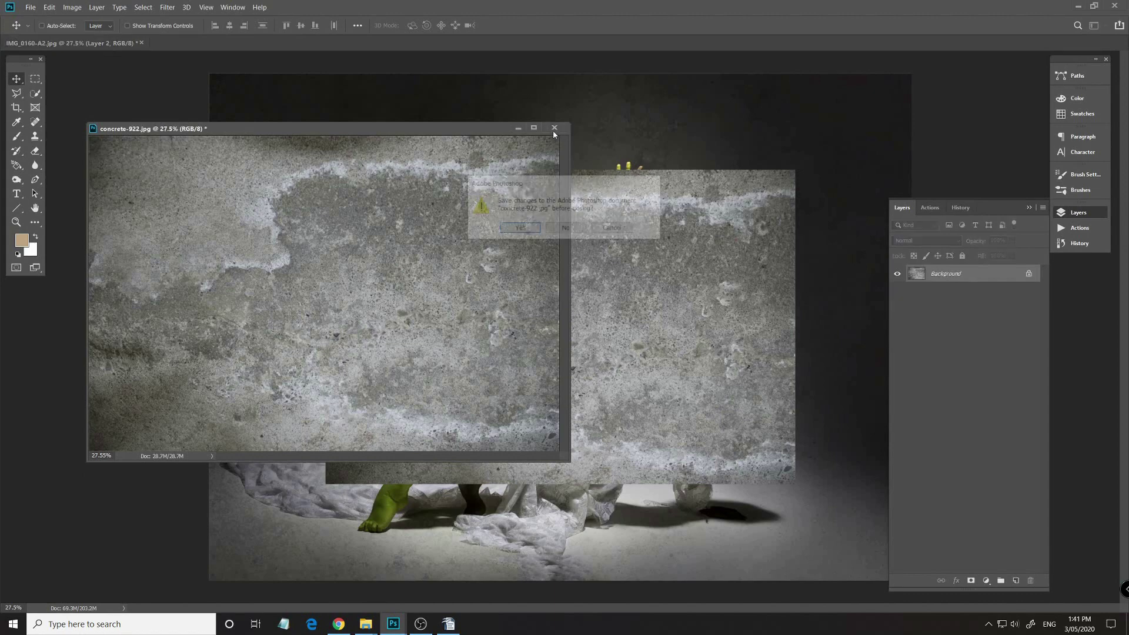
{"action": "left_click", "coordinate": [569, 229]}
Position the concrete layer and scale it up to cover the whole IMG_0160 canvas.
{"action": "left_click_drag", "start_coordinate": [573, 339], "coordinate": [448, 242]}
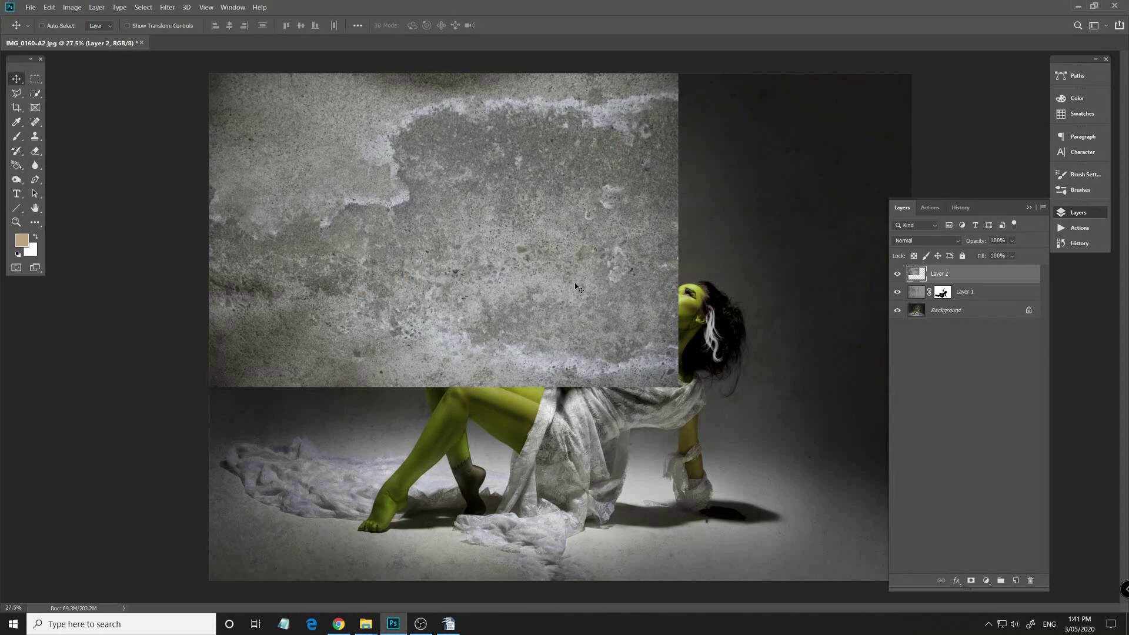
{"action": "scroll", "coordinate": [580, 288], "scroll_direction": "down", "scroll_amount": 1}
{"action": "left_click_drag", "start_coordinate": [519, 260], "coordinate": [515, 259]}
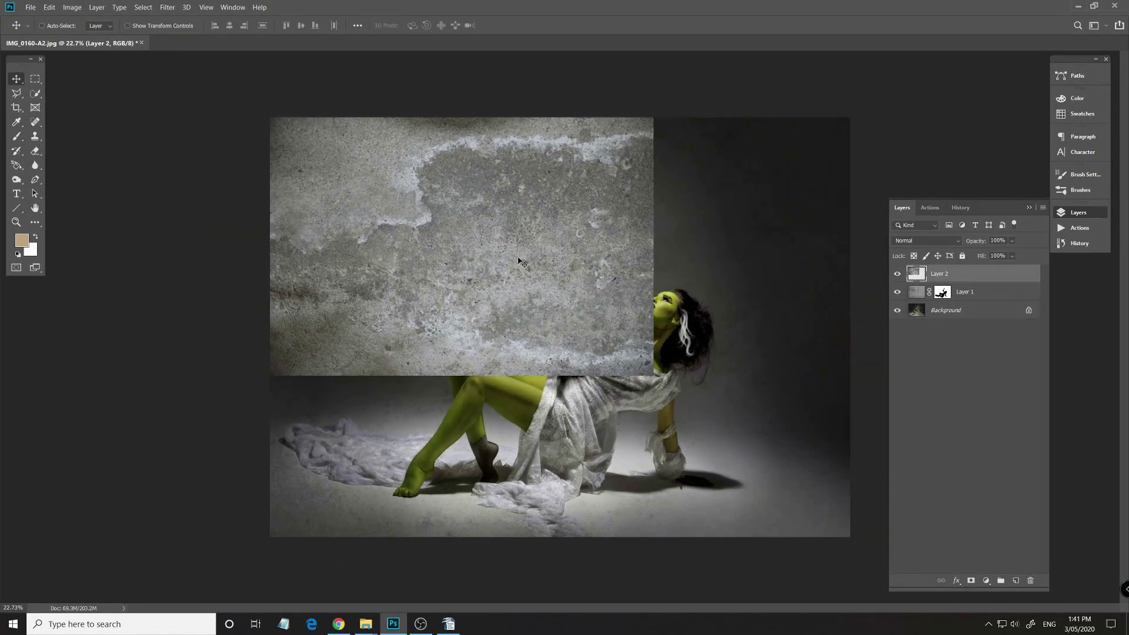
{"action": "left_click", "coordinate": [48, 7]}
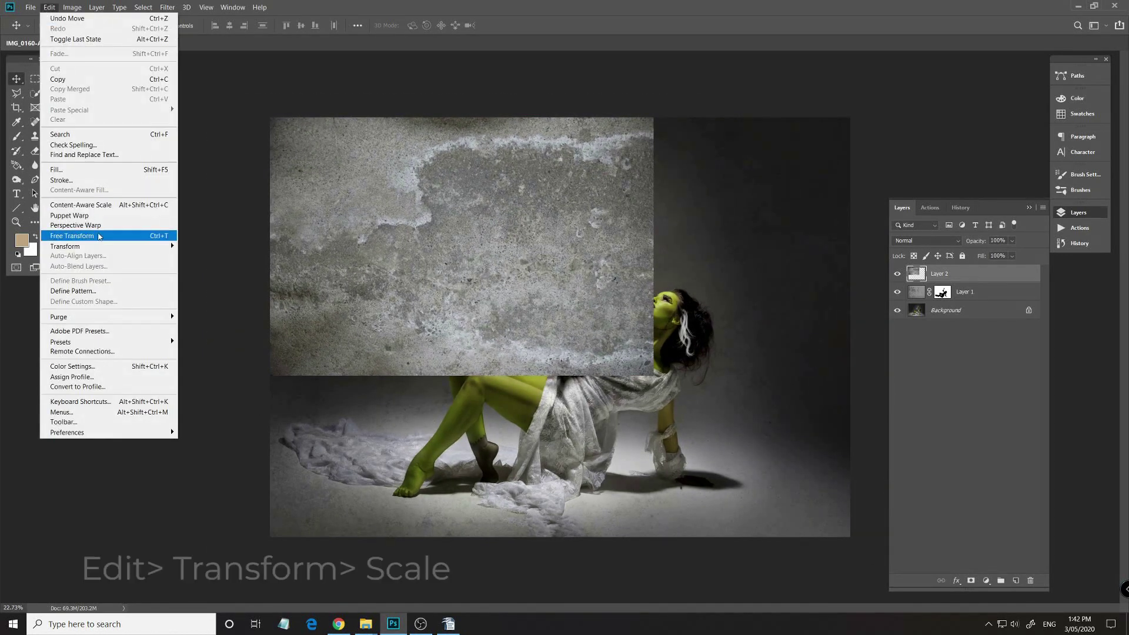
{"action": "mouse_move", "coordinate": [103, 248]}
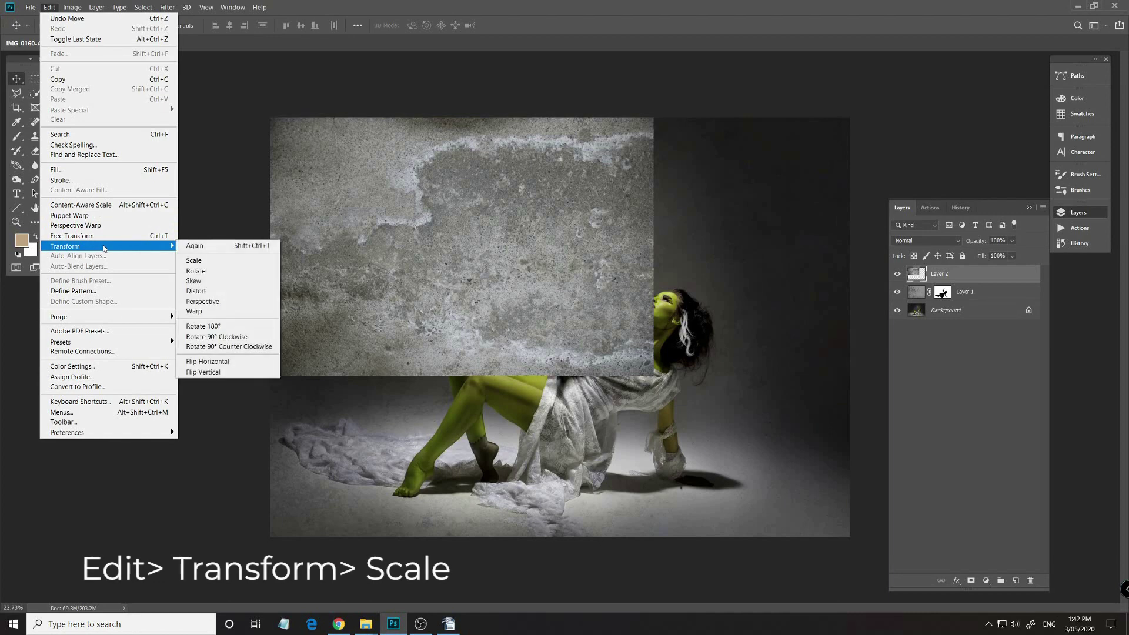
{"action": "left_click", "coordinate": [214, 265]}
{"action": "left_click_drag", "start_coordinate": [652, 374], "coordinate": [910, 546]}
{"action": "left_click_drag", "start_coordinate": [806, 496], "coordinate": [781, 492]}
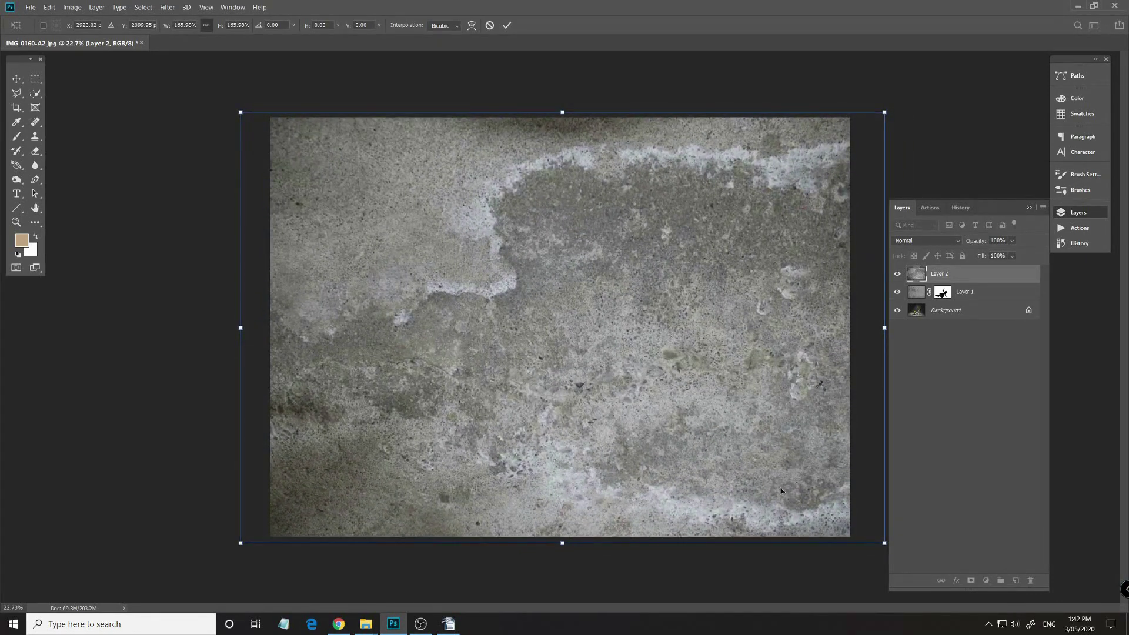
{"action": "key", "text": "Return"}
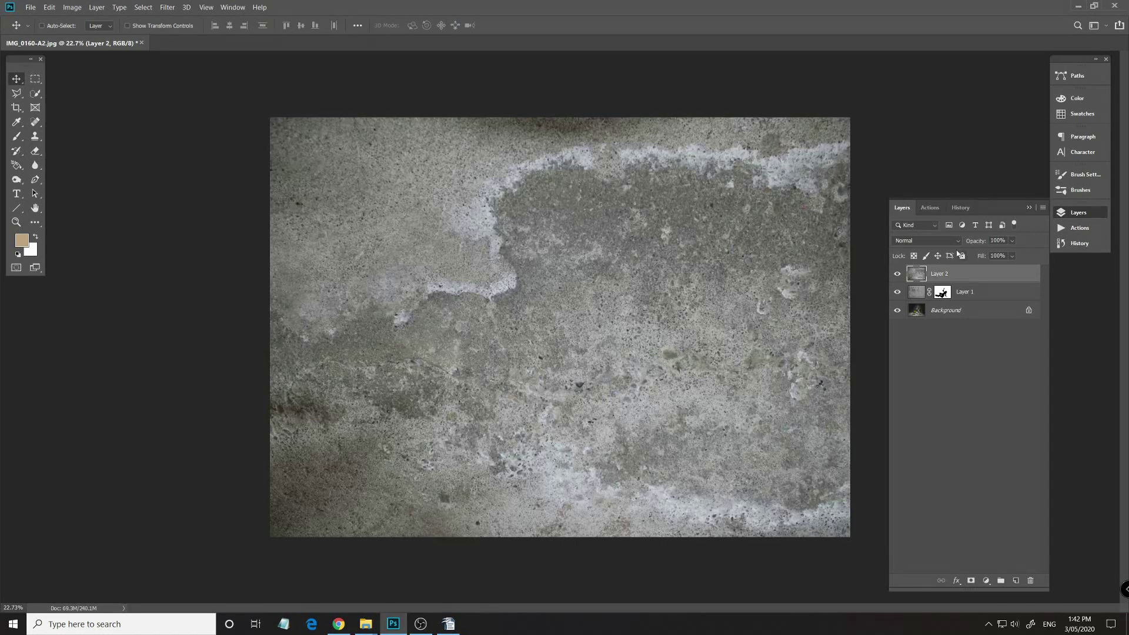
{"action": "left_click", "coordinate": [957, 242]}
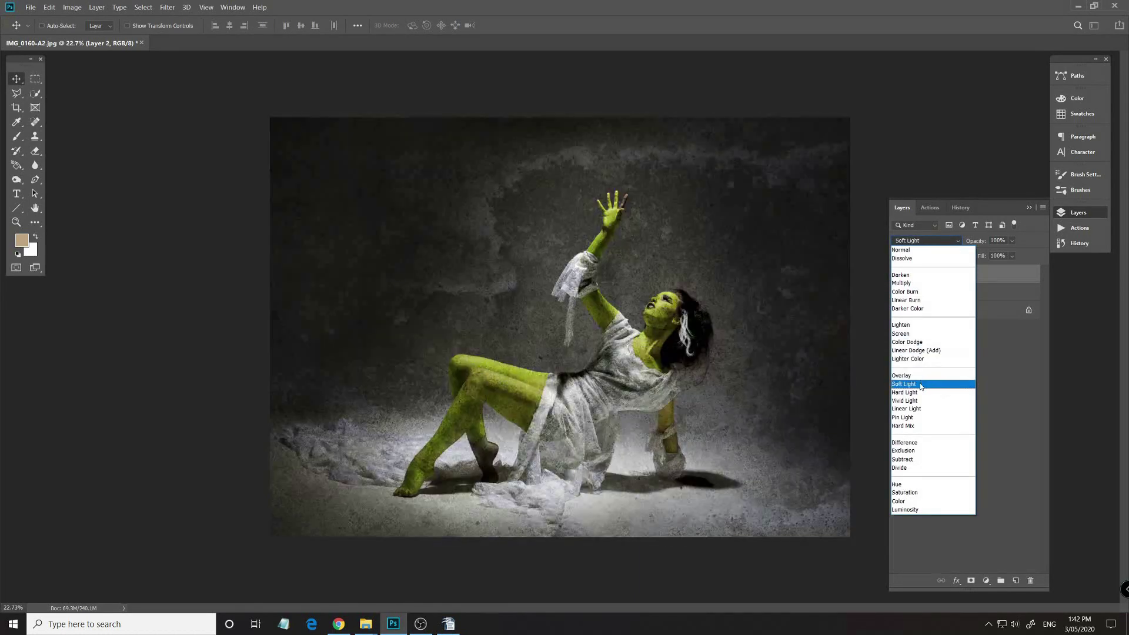
Set the concrete Layer 2 to Soft Light and copy Layer 1's figure mask onto it.
{"action": "left_click", "coordinate": [921, 385]}
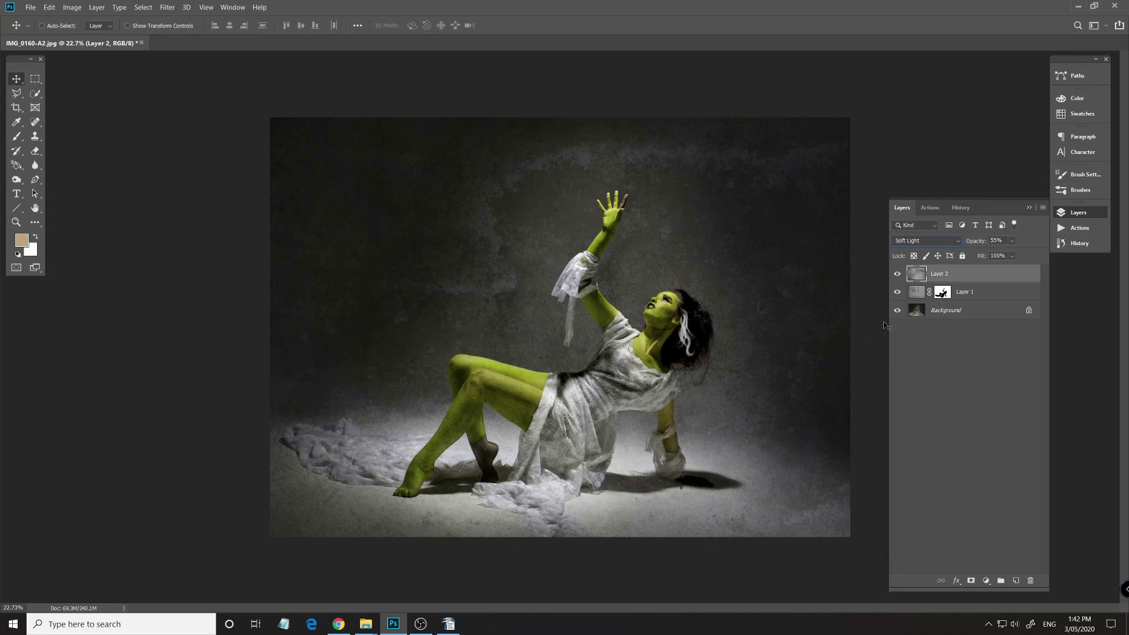
{"action": "left_click", "coordinate": [942, 292]}
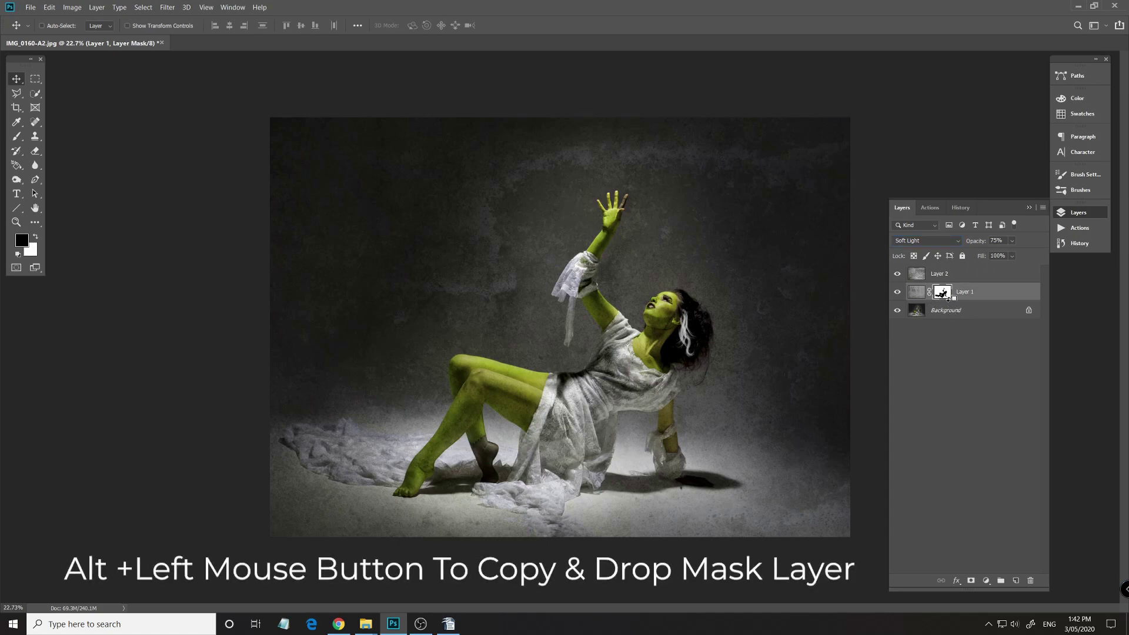
{"action": "left_click_drag", "start_coordinate": [944, 296], "coordinate": [944, 274]}
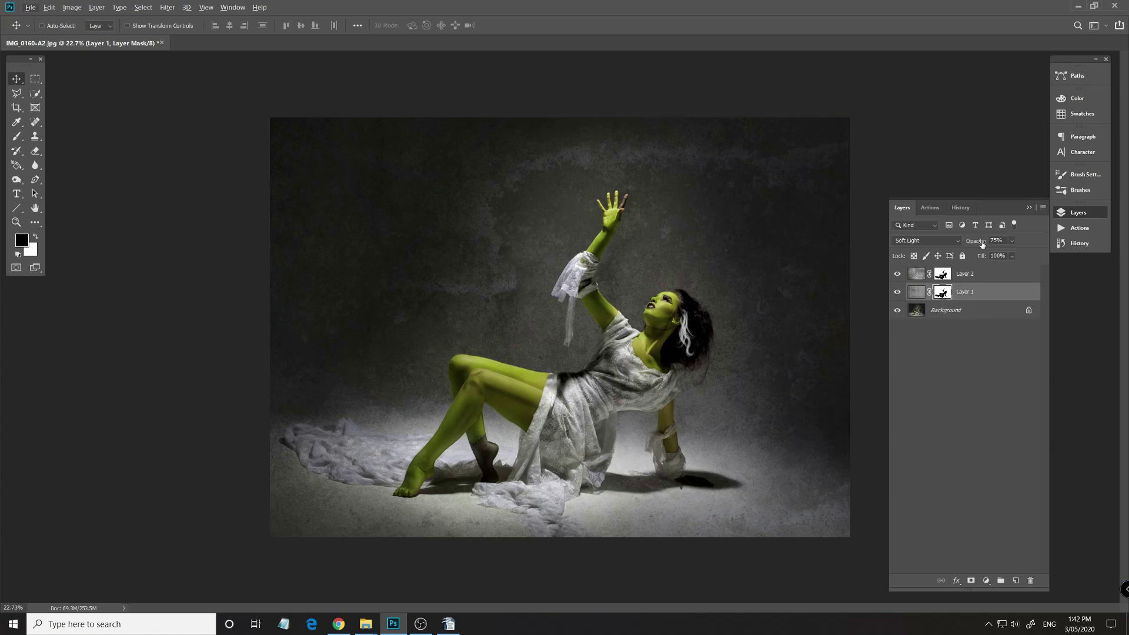
Lower Layer 1's texture opacity to 70% and reduce Layer 2's opacity.
{"action": "left_click_drag", "start_coordinate": [982, 243], "coordinate": [978, 243]}
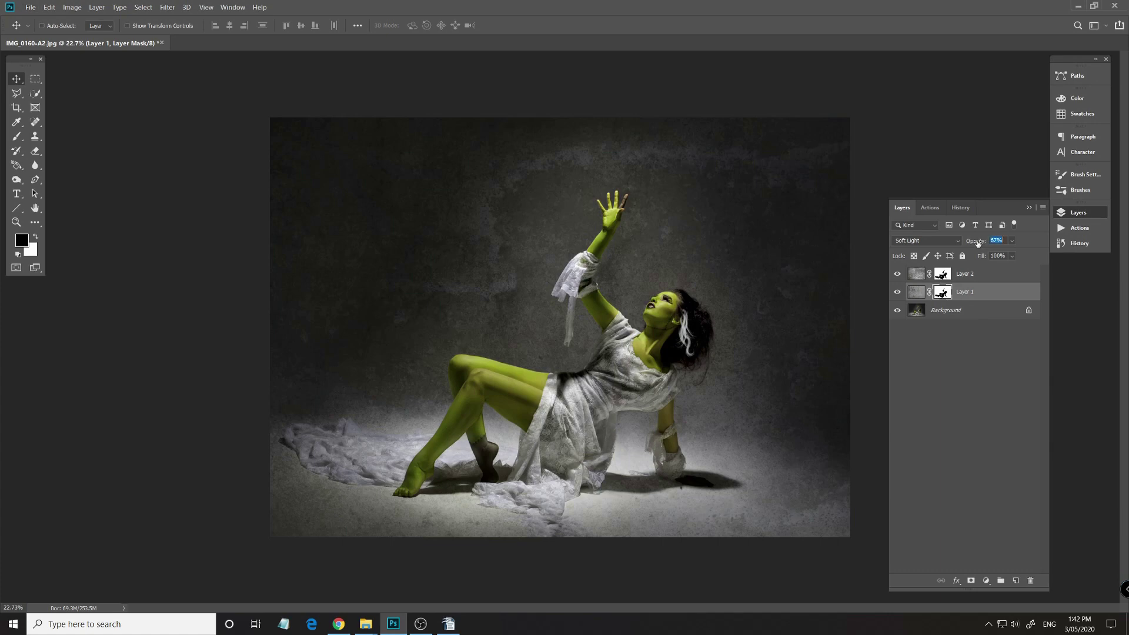
{"action": "left_click", "coordinate": [986, 276]}
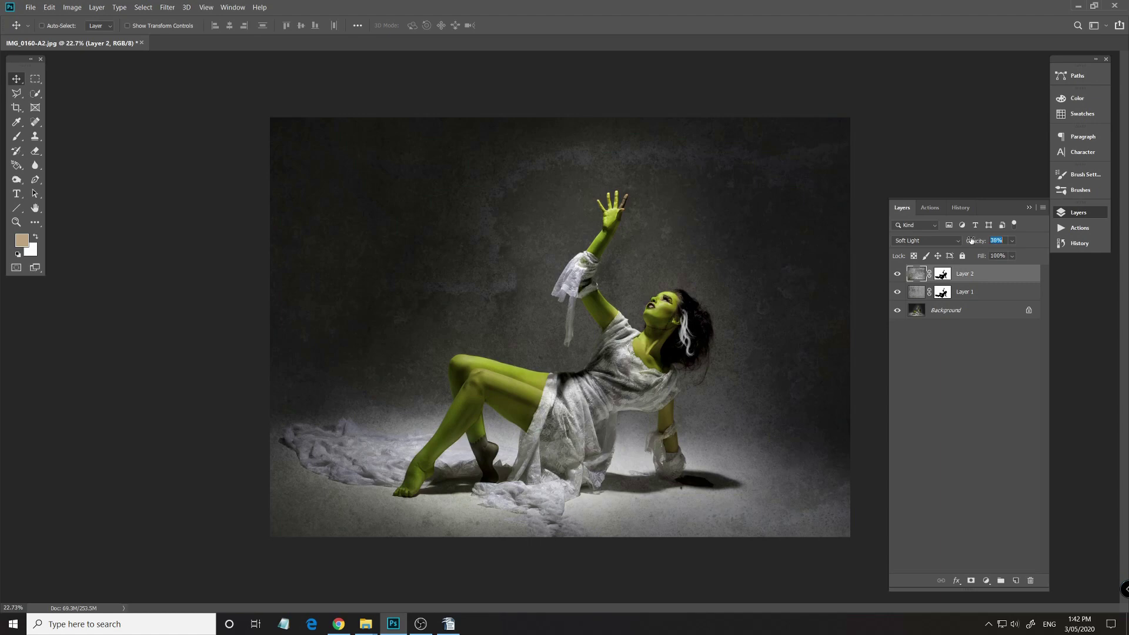
{"action": "left_click", "coordinate": [982, 294]}
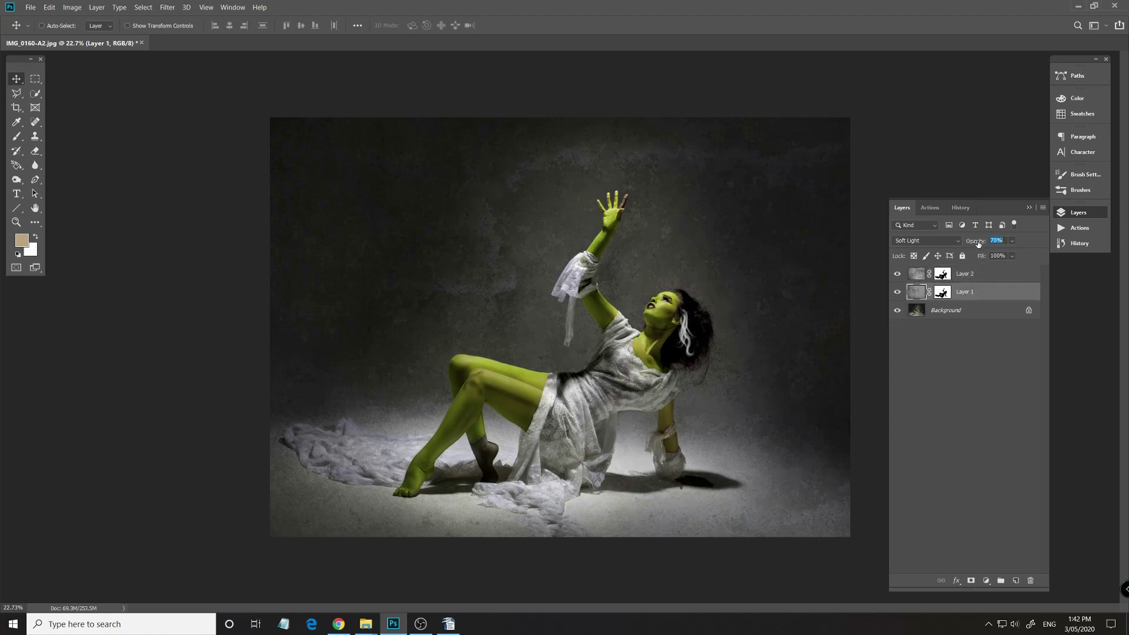
{"action": "scroll", "coordinate": [612, 421], "scroll_direction": "up", "scroll_amount": 5}
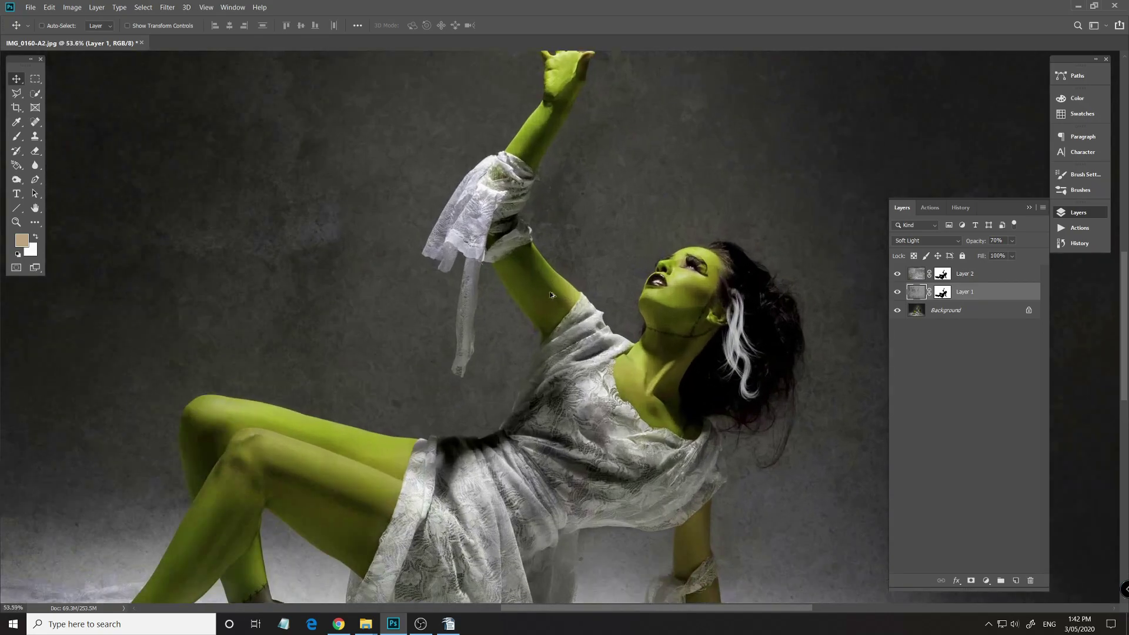
{"action": "scroll", "coordinate": [574, 291], "scroll_direction": "down", "scroll_amount": 3}
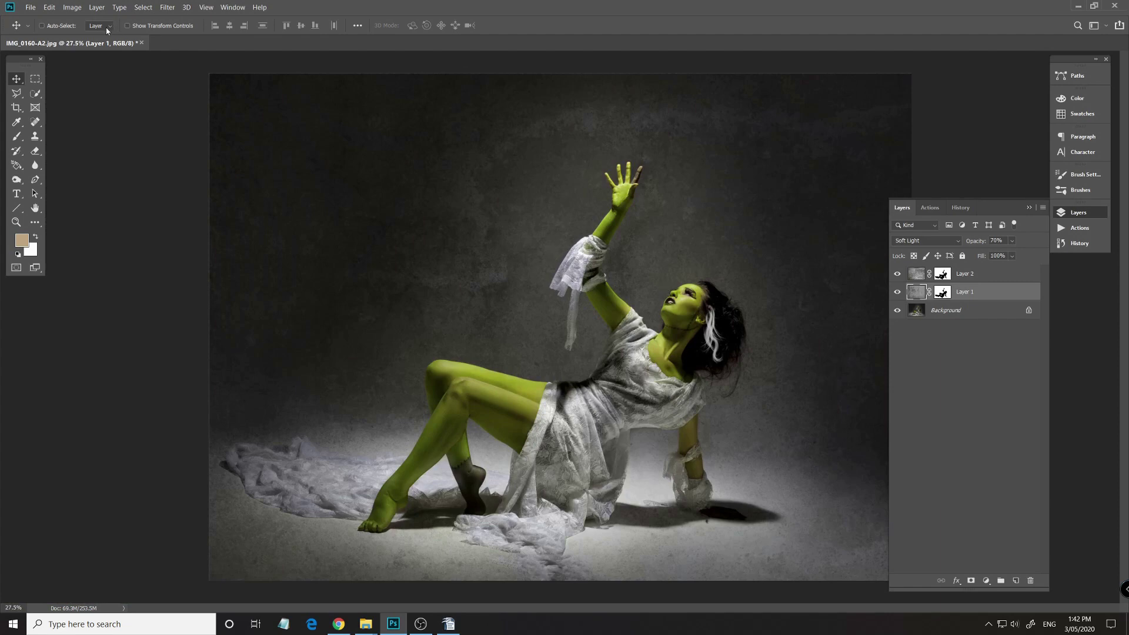
{"action": "left_click", "coordinate": [30, 8]}
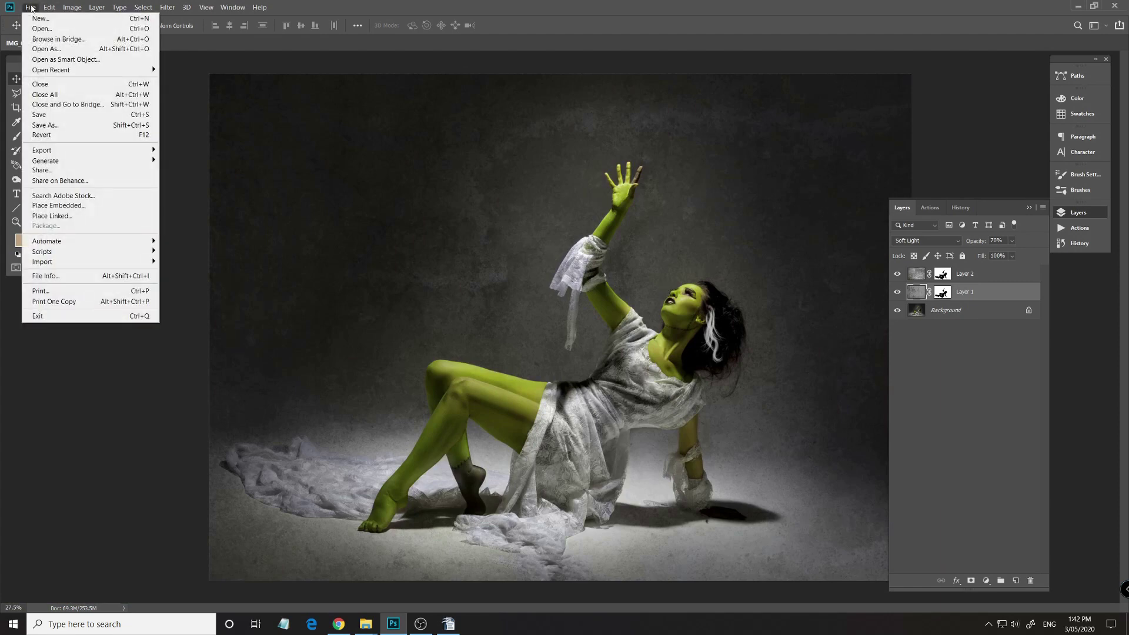
Open free_texture_friday_278.jpg via File > Open and fit it on screen.
{"action": "left_click", "coordinate": [42, 28]}
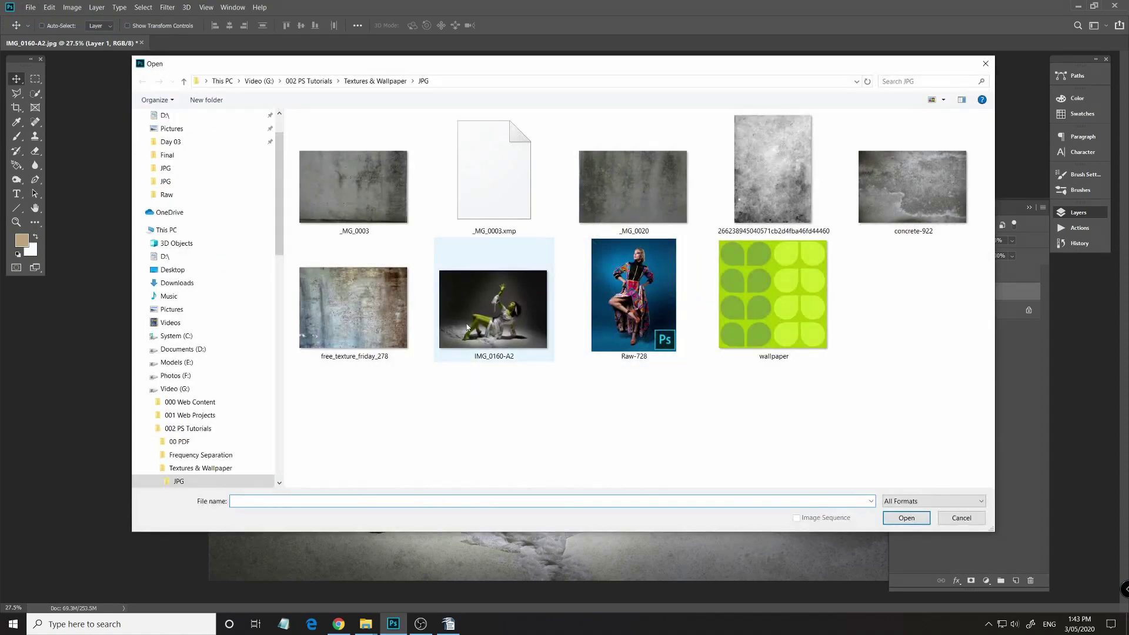
{"action": "left_click", "coordinate": [377, 325]}
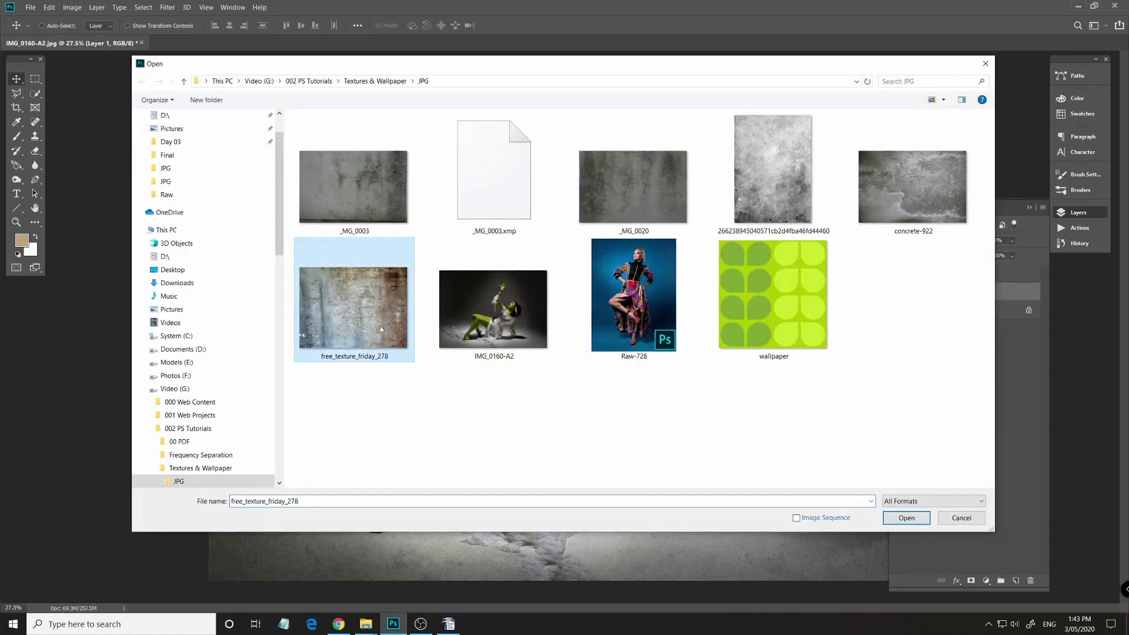
{"action": "left_click", "coordinate": [907, 518]}
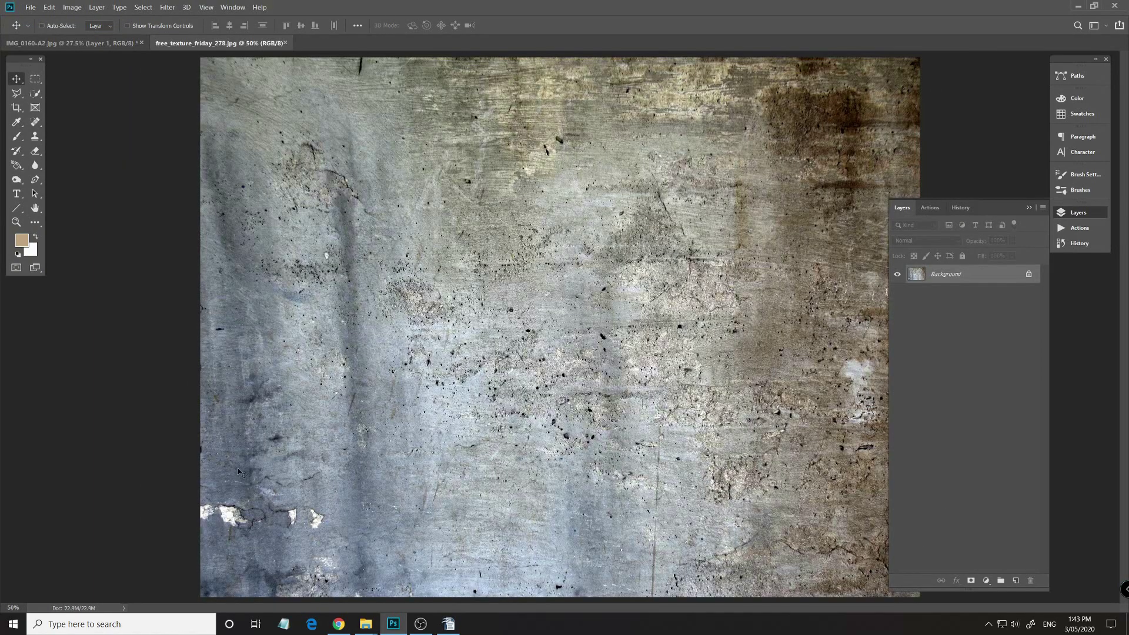
{"action": "key", "text": "ctrl+0"}
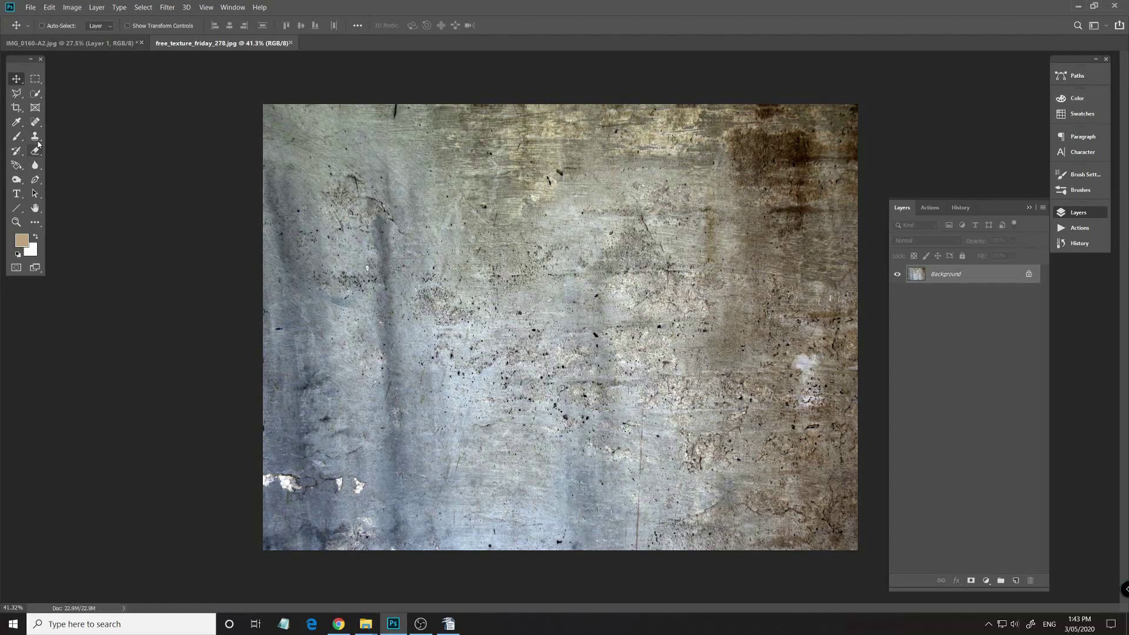
Spot-heal the blemishes, dark mark and white flecks across the top and middle of the texture.
{"action": "left_click", "coordinate": [35, 122]}
{"action": "scroll", "coordinate": [389, 167], "scroll_direction": "up", "scroll_amount": 2}
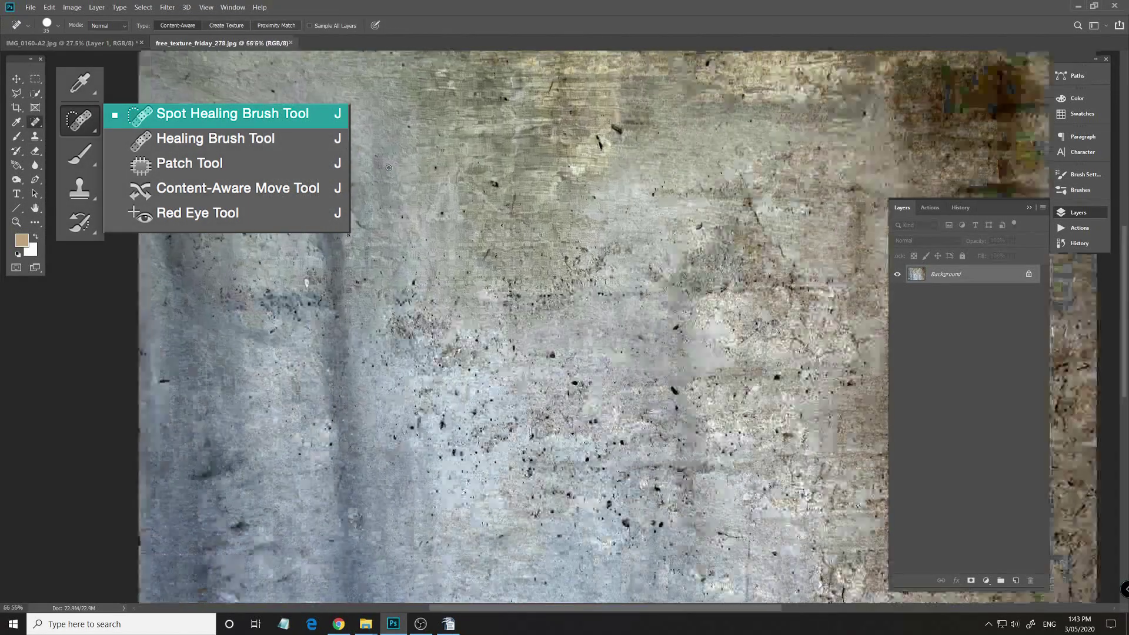
{"action": "scroll", "coordinate": [389, 167], "scroll_direction": "up", "scroll_amount": 4}
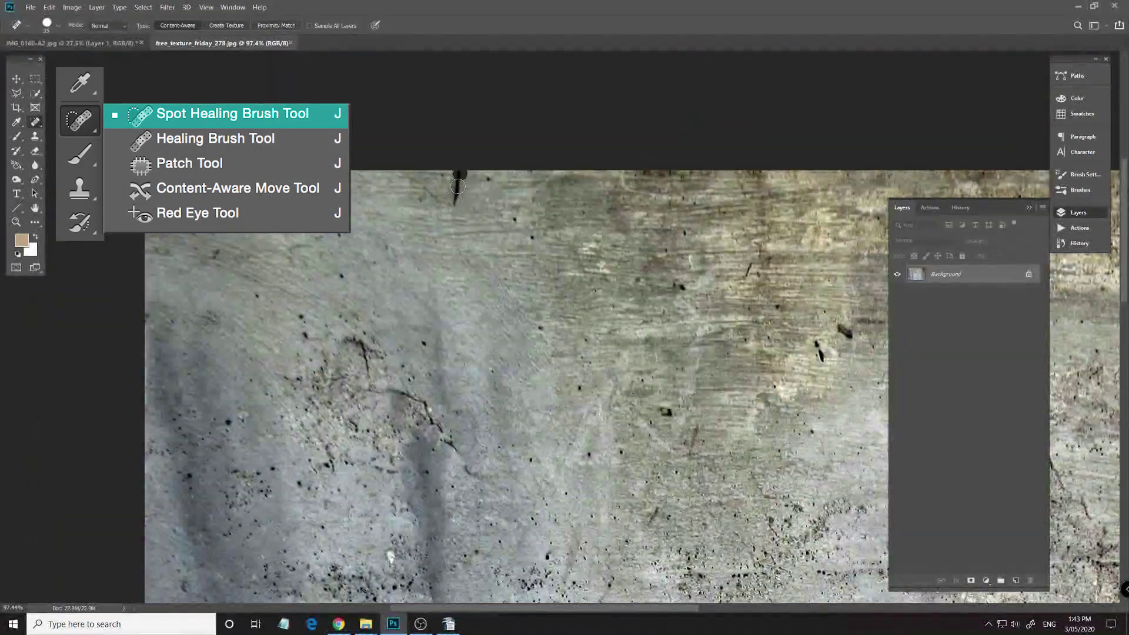
{"action": "left_click_drag", "start_coordinate": [458, 187], "coordinate": [457, 211]}
{"action": "scroll", "coordinate": [412, 264], "scroll_direction": "down", "scroll_amount": 10}
{"action": "scroll", "coordinate": [412, 265], "scroll_direction": "left", "scroll_amount": 3}
{"action": "mouse_move", "coordinate": [388, 329]}
{"action": "left_mouse_down"}
{"action": "mouse_move", "coordinate": [368, 331]}
{"action": "mouse_move", "coordinate": [400, 353]}
{"action": "mouse_move", "coordinate": [324, 332]}
{"action": "left_mouse_up"}
{"action": "mouse_move", "coordinate": [497, 329]}
{"action": "left_mouse_down"}
{"action": "mouse_move", "coordinate": [491, 353]}
{"action": "mouse_move", "coordinate": [542, 368]}
{"action": "left_mouse_up"}
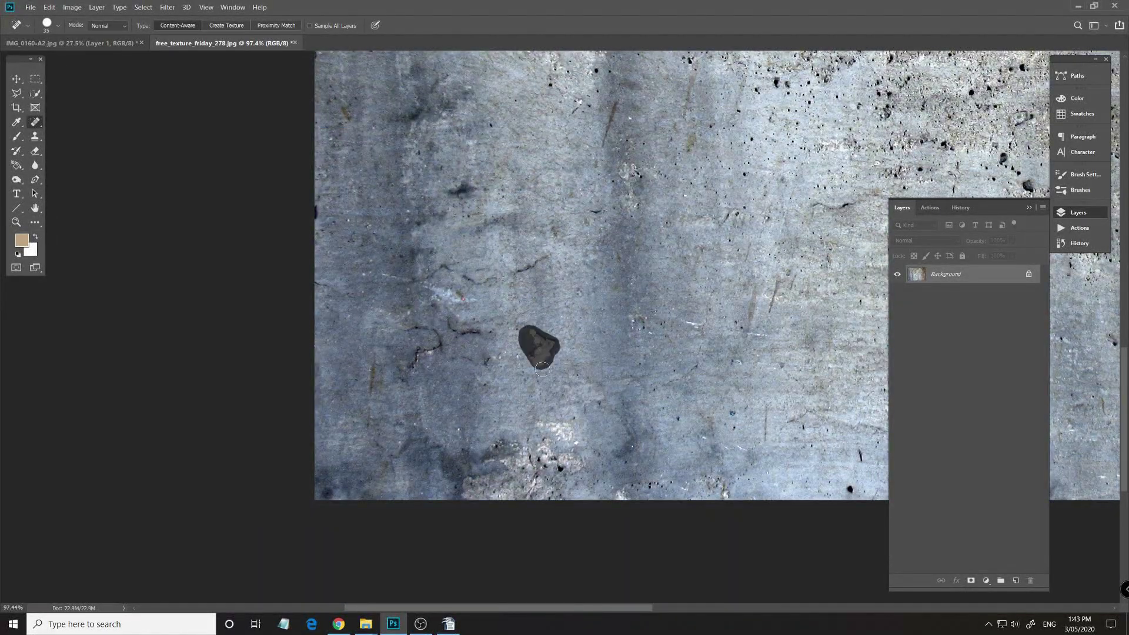
Heal the remaining spots at lower right and upper left, then float the texture window.
{"action": "left_click_drag", "start_coordinate": [622, 163], "coordinate": [624, 177]}
{"action": "scroll", "coordinate": [588, 265], "scroll_direction": "right", "scroll_amount": 5}
{"action": "left_click_drag", "start_coordinate": [437, 150], "coordinate": [429, 415]}
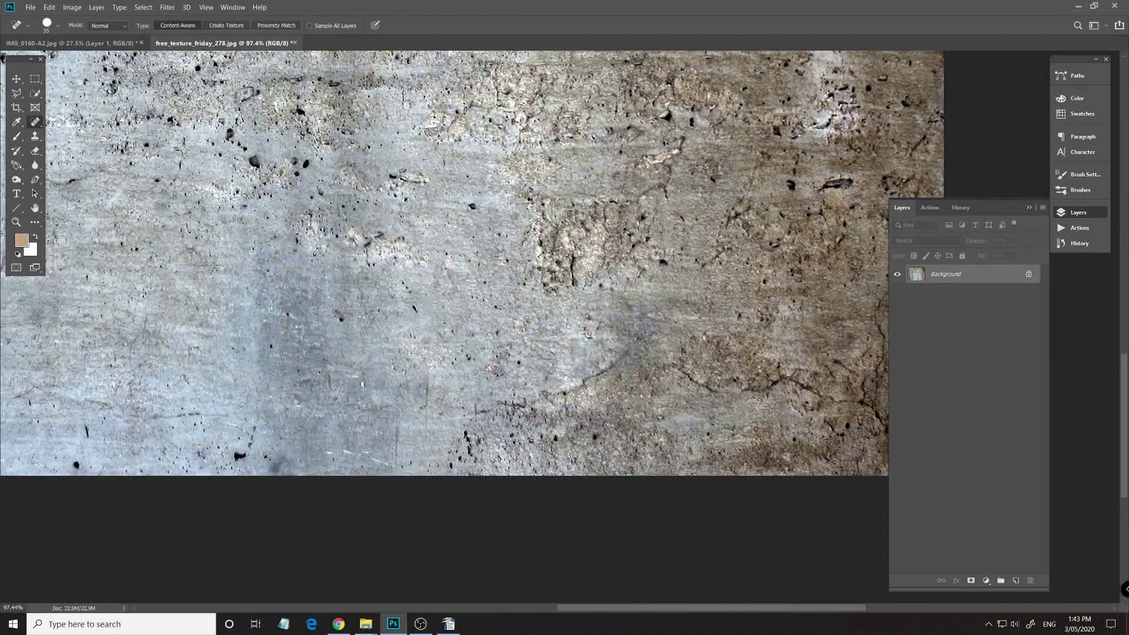
{"action": "left_click_drag", "start_coordinate": [652, 358], "coordinate": [703, 388]}
{"action": "key", "text": "ctrl+0"}
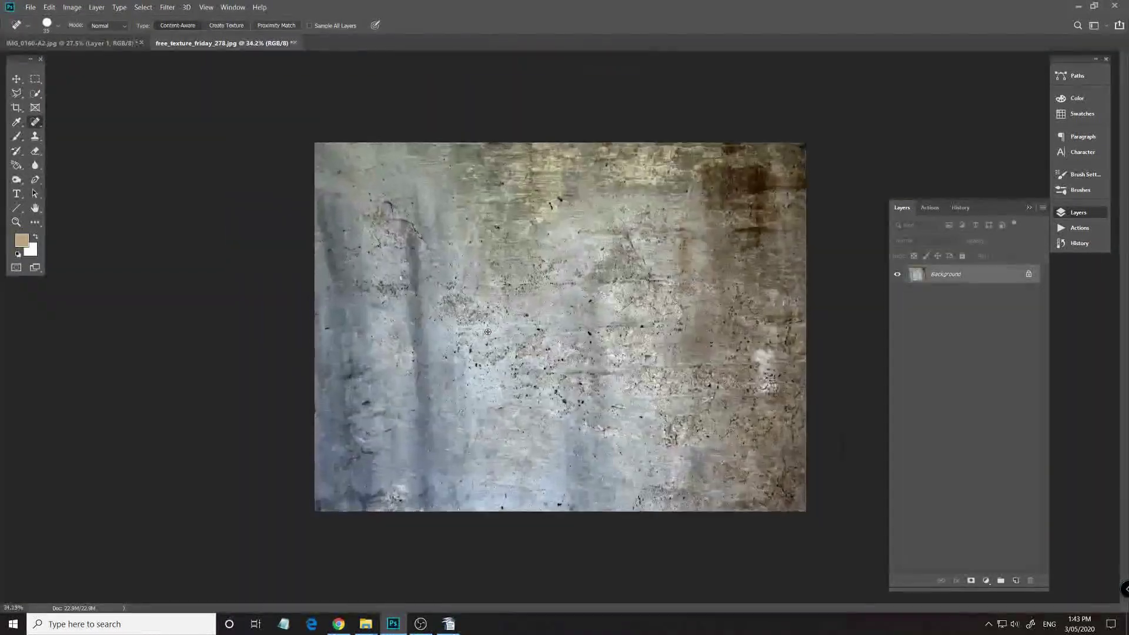
{"action": "scroll", "coordinate": [488, 332], "scroll_direction": "up", "scroll_amount": 5}
{"action": "mouse_move", "coordinate": [371, 155]}
{"action": "left_mouse_down"}
{"action": "mouse_move", "coordinate": [463, 246]}
{"action": "mouse_move", "coordinate": [506, 339]}
{"action": "left_mouse_up"}
{"action": "scroll", "coordinate": [463, 315], "scroll_direction": "down", "scroll_amount": 4}
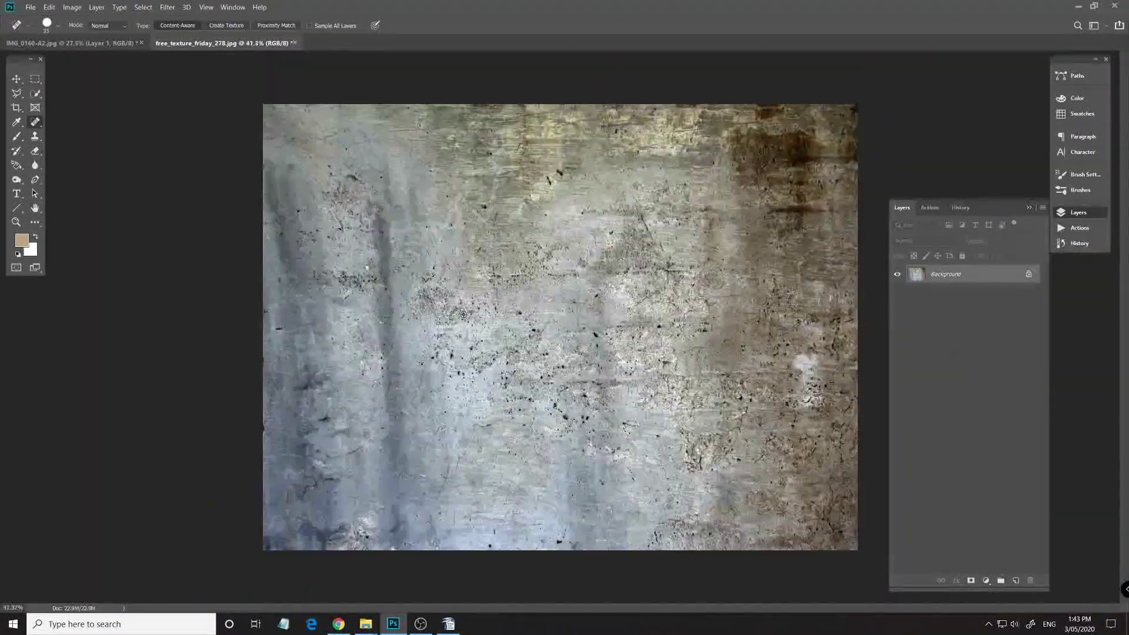
{"action": "left_click_drag", "start_coordinate": [183, 44], "coordinate": [189, 106]}
Copy the wall texture into IMG_0160 as Layer 3 and close the texture without saving.
{"action": "left_click", "coordinate": [17, 79]}
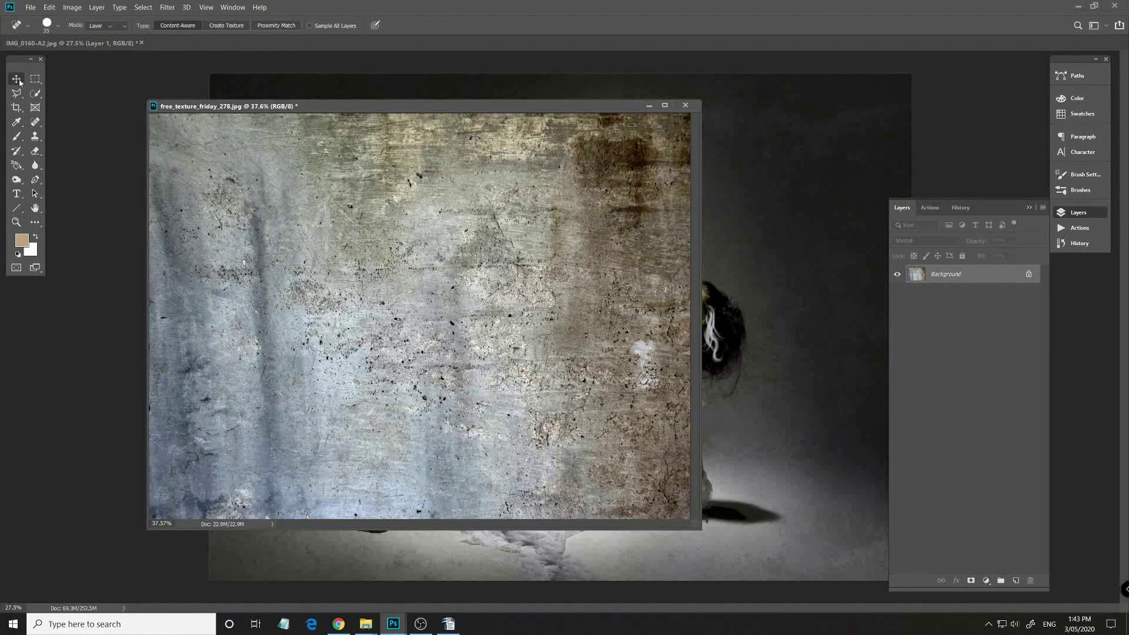
{"action": "left_click_drag", "start_coordinate": [652, 296], "coordinate": [755, 318]}
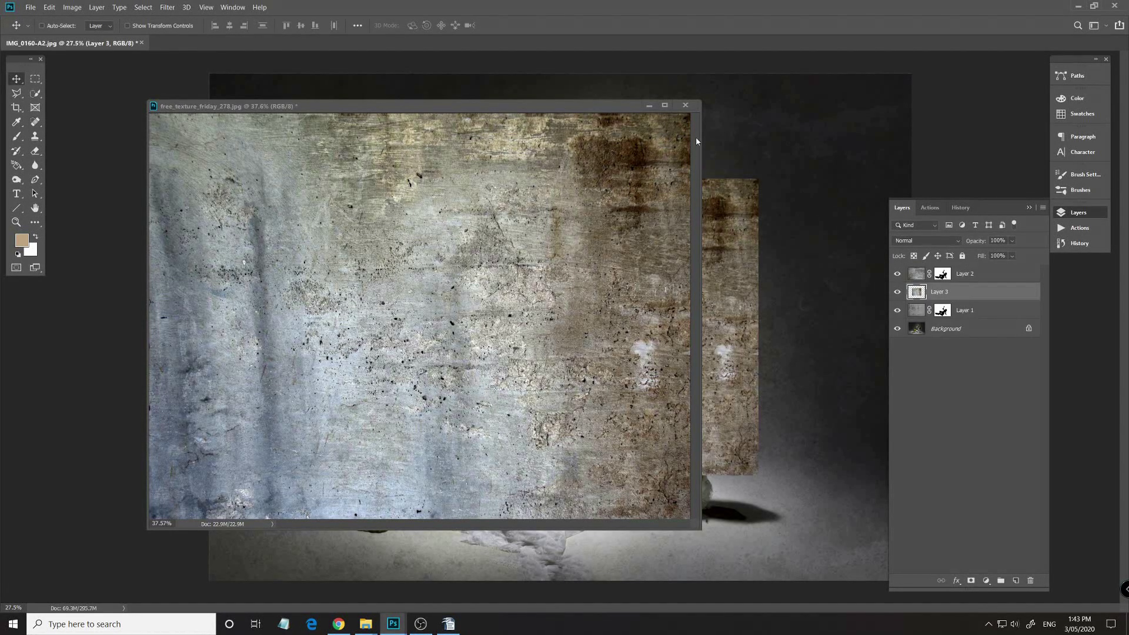
{"action": "left_click", "coordinate": [686, 106]}
{"action": "left_click", "coordinate": [575, 234]}
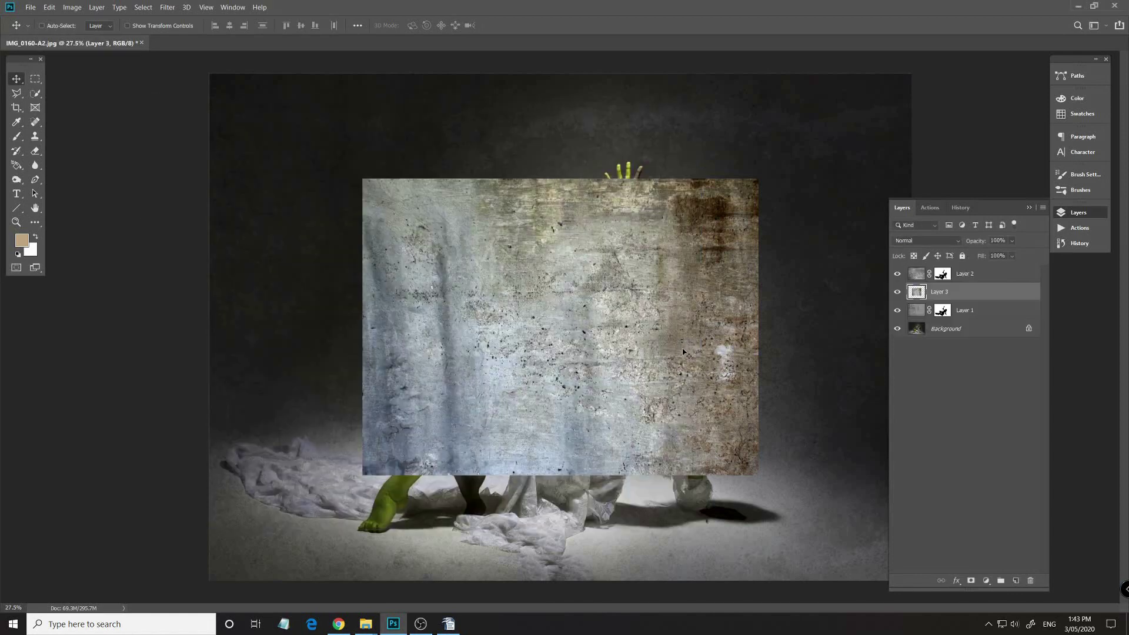
Position Layer 3 and scale it up to fill the whole canvas.
{"action": "left_click_drag", "start_coordinate": [635, 373], "coordinate": [793, 265]}
{"action": "left_click", "coordinate": [49, 8]}
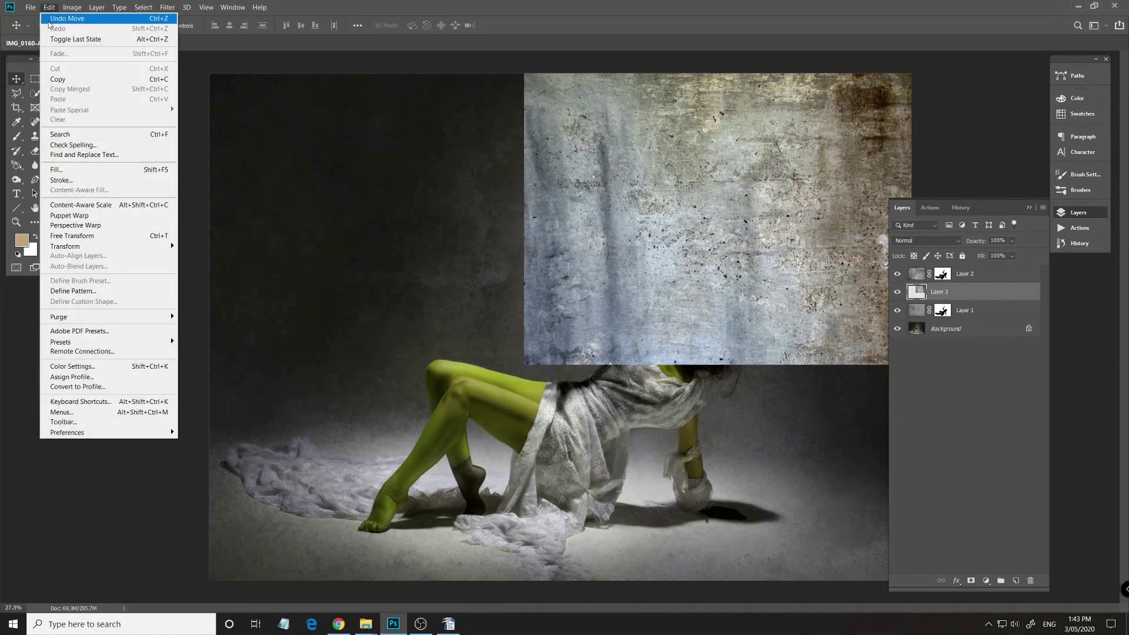
{"action": "mouse_move", "coordinate": [72, 248]}
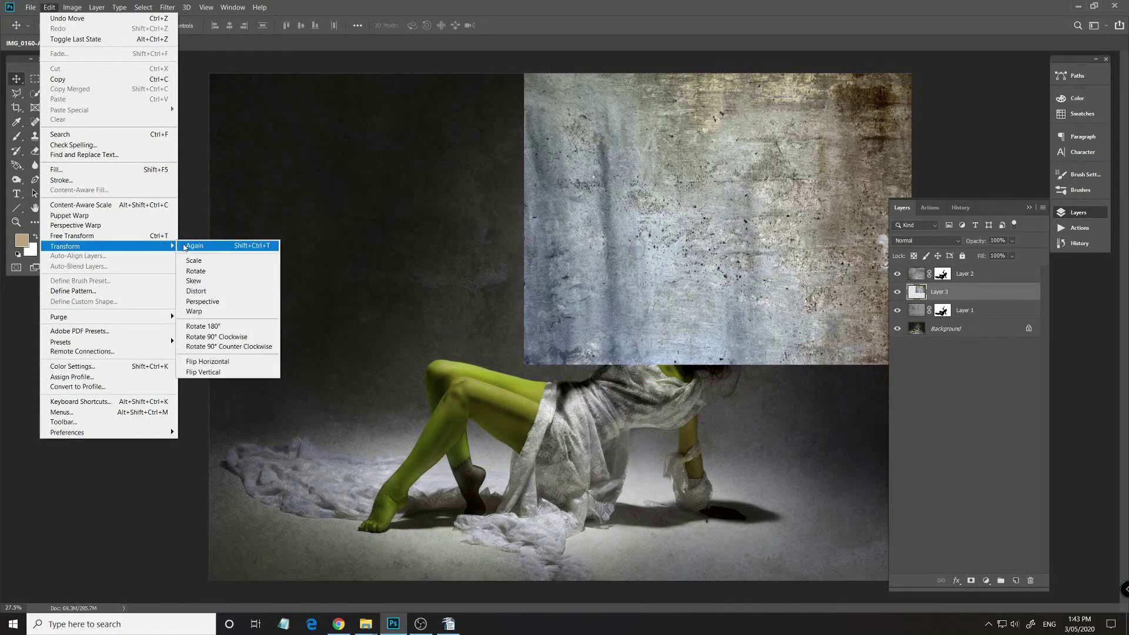
{"action": "left_click", "coordinate": [194, 261]}
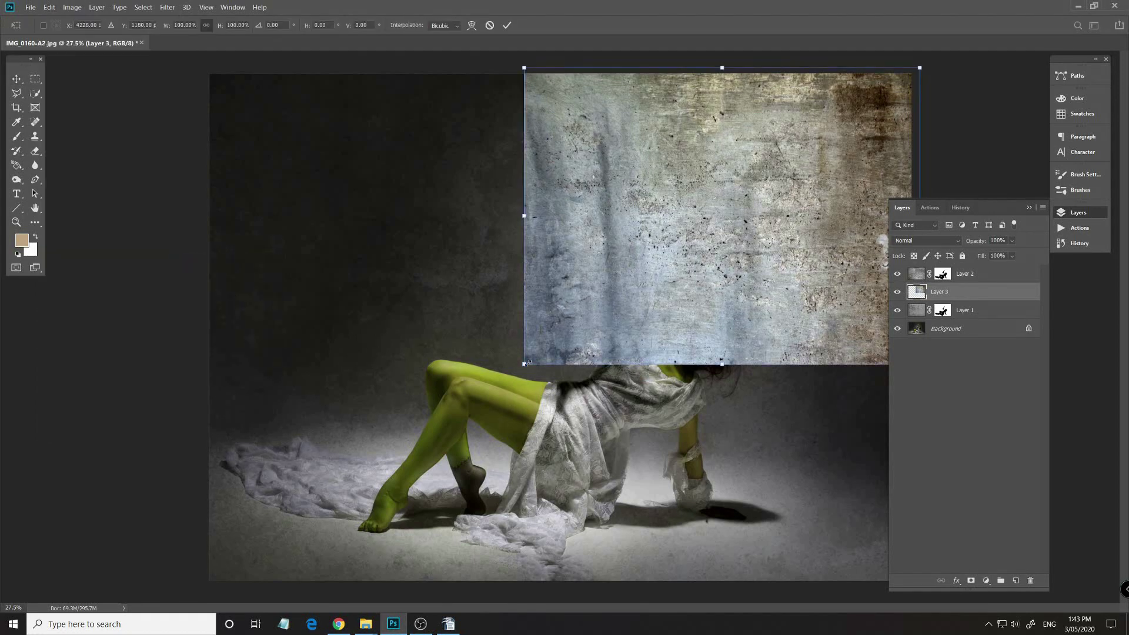
{"action": "left_click_drag", "start_coordinate": [526, 363], "coordinate": [197, 591]}
{"action": "key", "text": "Return"}
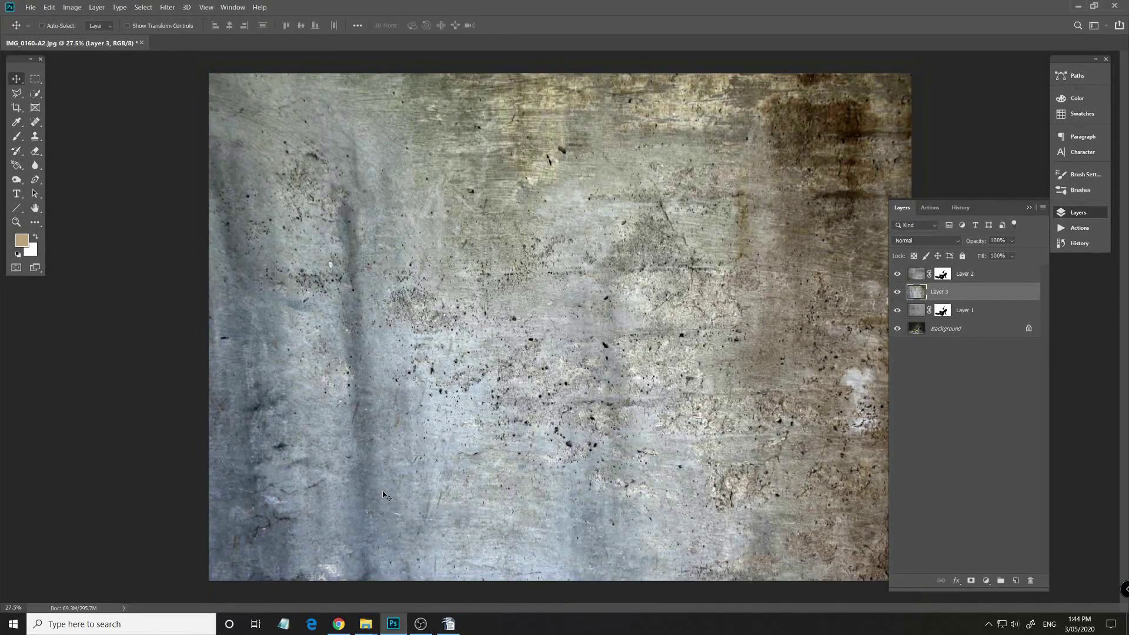
{"action": "left_click", "coordinate": [963, 242]}
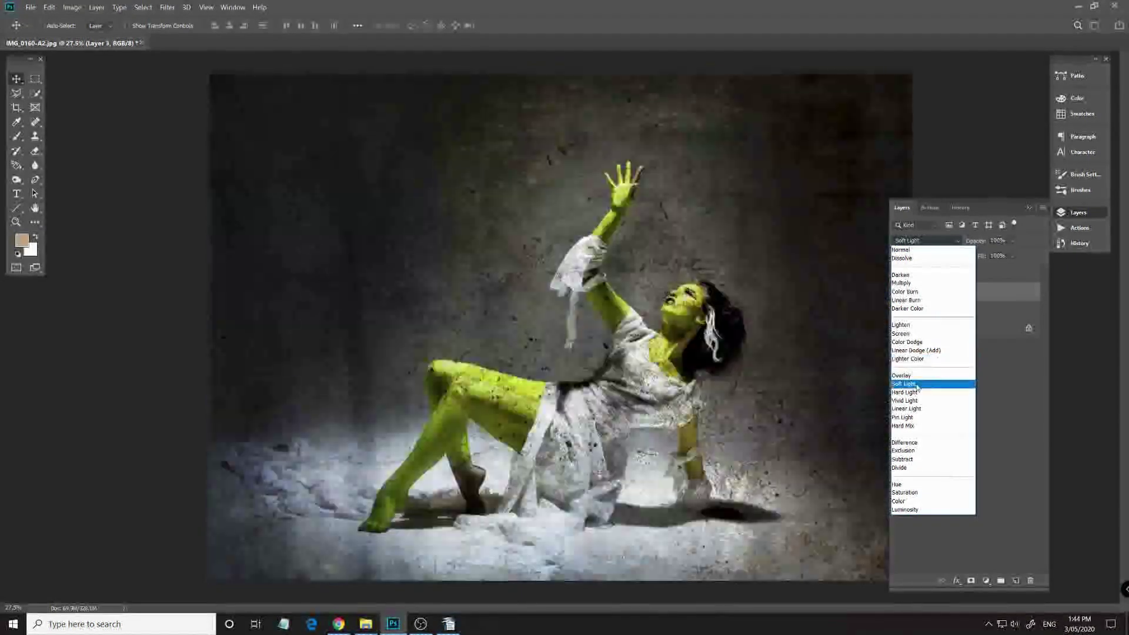
Set Layer 3 to Soft Light, copy Layer 1's figure mask onto it, and select that mask.
{"action": "left_click", "coordinate": [917, 385]}
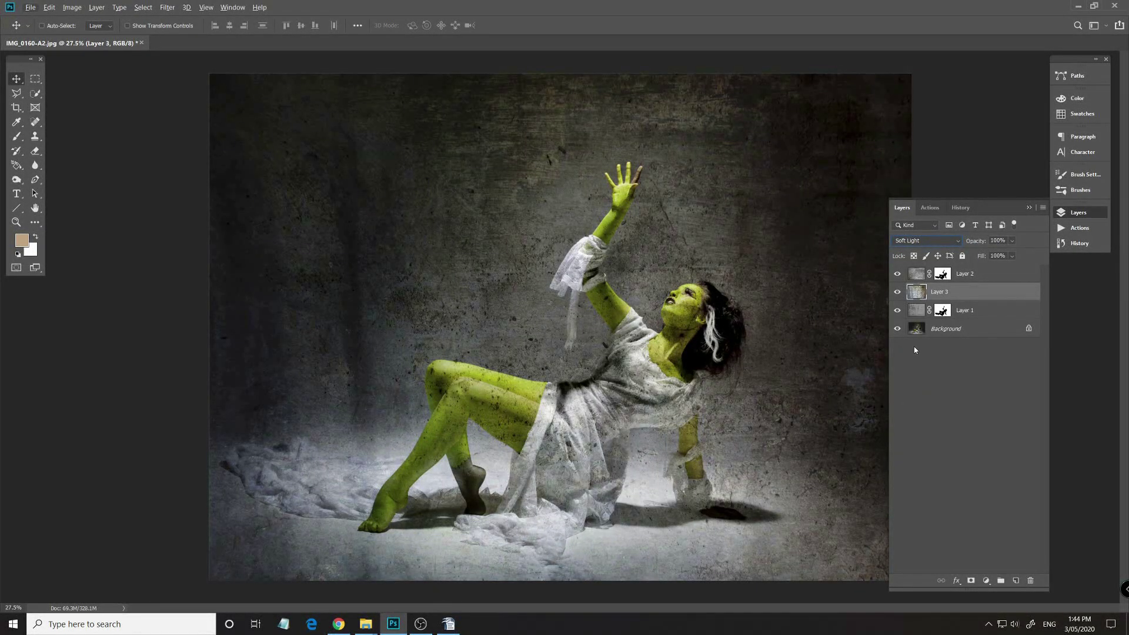
{"action": "key", "text": "ctrl+minus"}
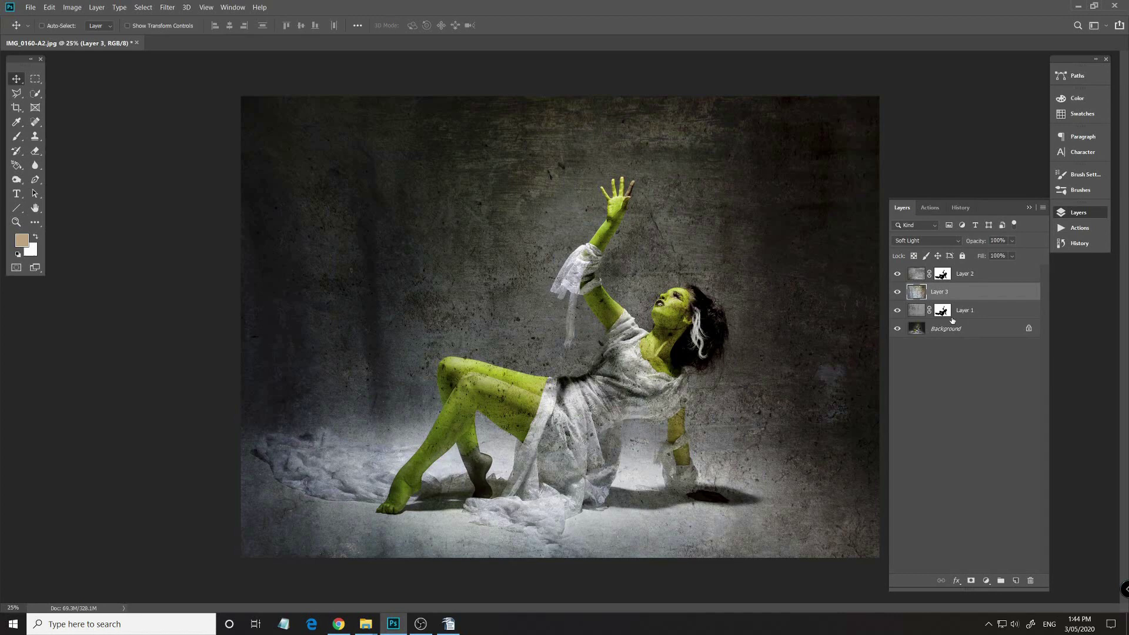
{"action": "left_click_drag", "start_coordinate": [946, 313], "coordinate": [961, 289]}
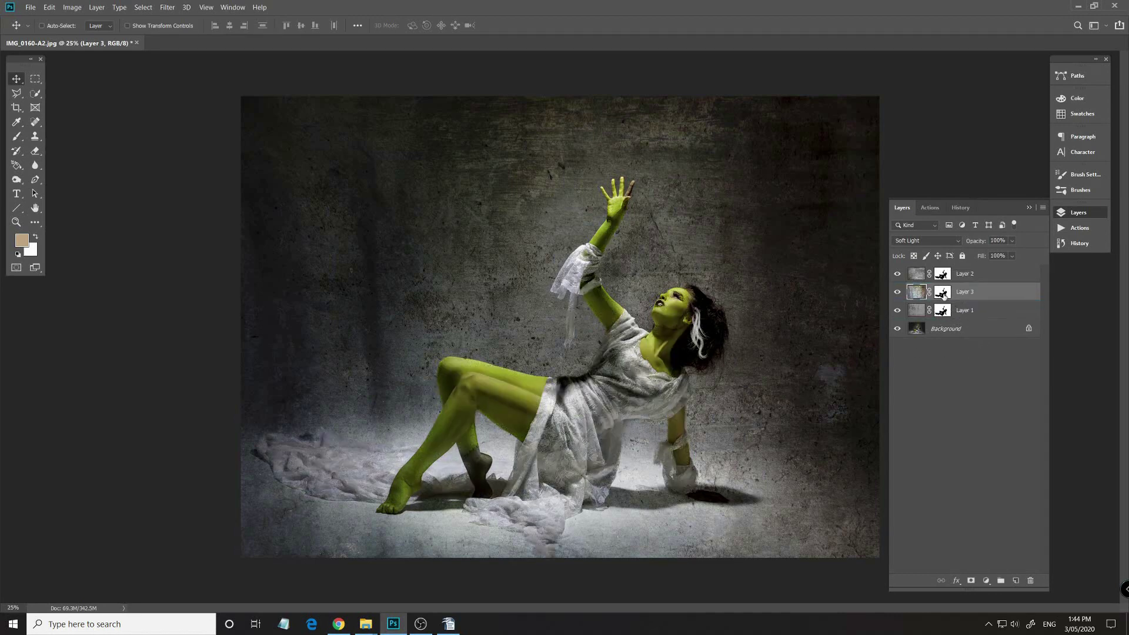
{"action": "left_click", "coordinate": [943, 293]}
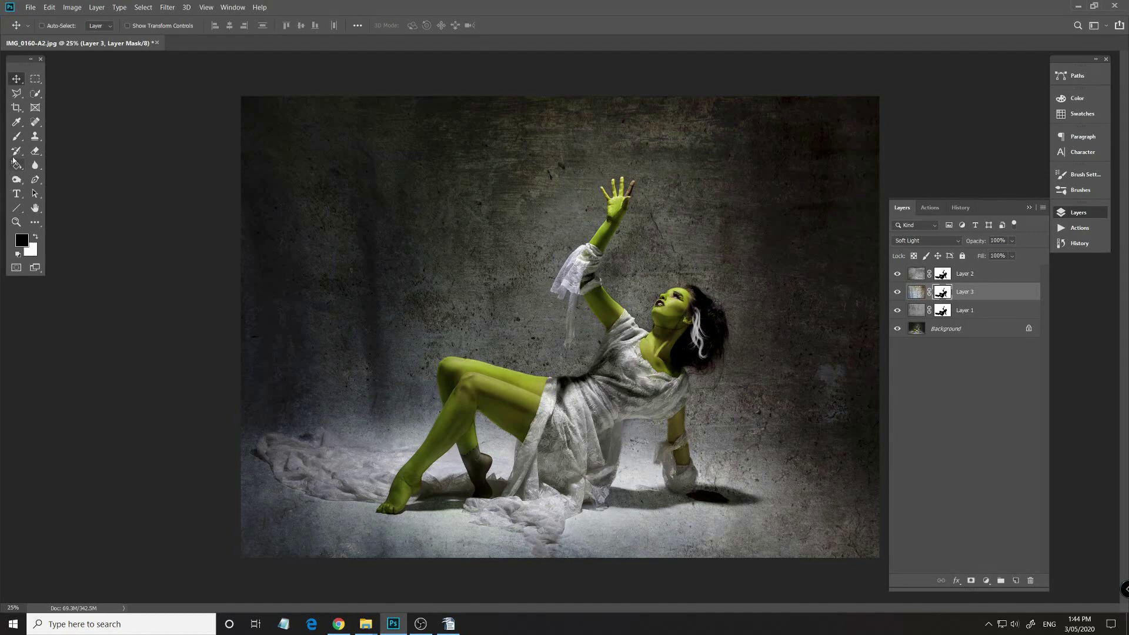
Select the Brush, set its opacity to 46%, and enlarge it to 1600.
{"action": "left_click", "coordinate": [19, 138]}
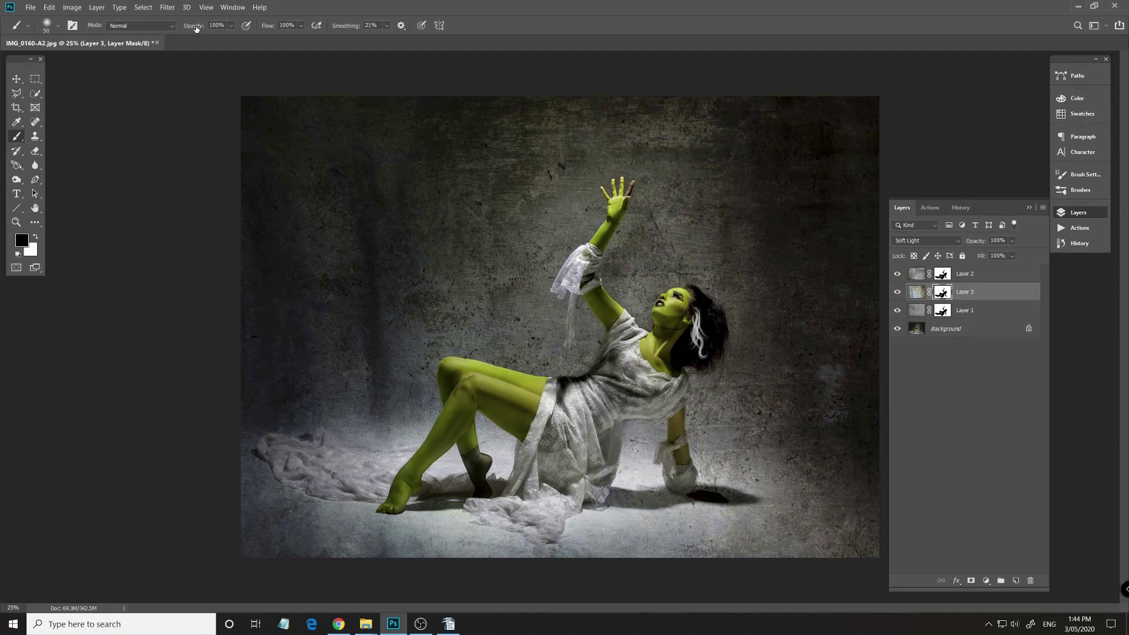
{"action": "left_click_drag", "start_coordinate": [196, 27], "coordinate": [178, 27]}
{"action": "left_click_drag", "start_coordinate": [167, 26], "coordinate": [168, 27]}
{"action": "key", "text": "bracketright"}
{"action": "key", "text": "bracketright"}
{"action": "key", "text": "bracketright"}
{"action": "key", "text": "bracketright"}
{"action": "key", "text": "bracketright"}
{"action": "key", "text": "bracketright"}
{"action": "key", "text": "bracketright"}
{"action": "key", "text": "bracketright"}
{"action": "key", "text": "bracketright"}
{"action": "key", "text": "bracketright"}
{"action": "key", "text": "bracketright"}
{"action": "key", "text": "bracketright"}
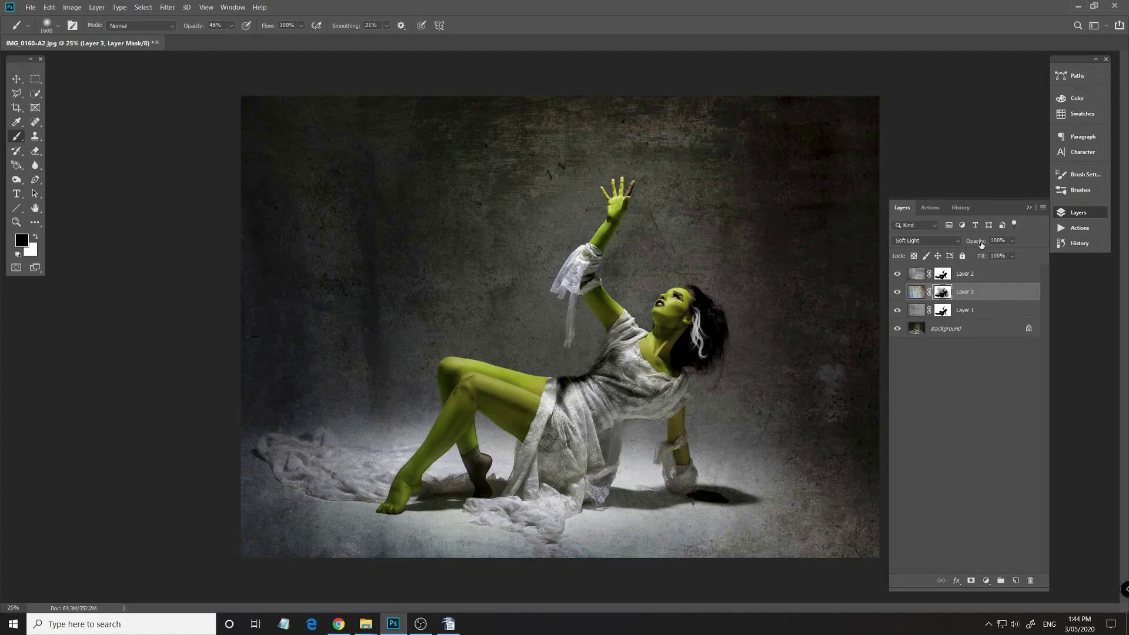
Set Layer 3's opacity to 60% and shrink the brush to 1300.
{"action": "left_click_drag", "start_coordinate": [981, 245], "coordinate": [958, 242]}
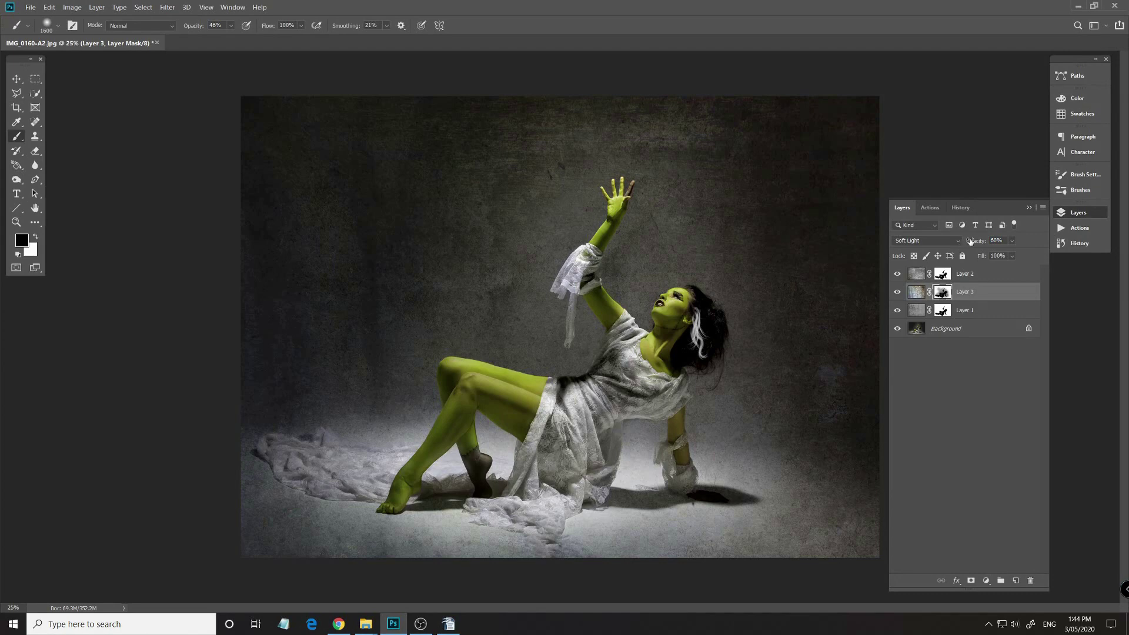
{"action": "left_click", "coordinate": [970, 242]}
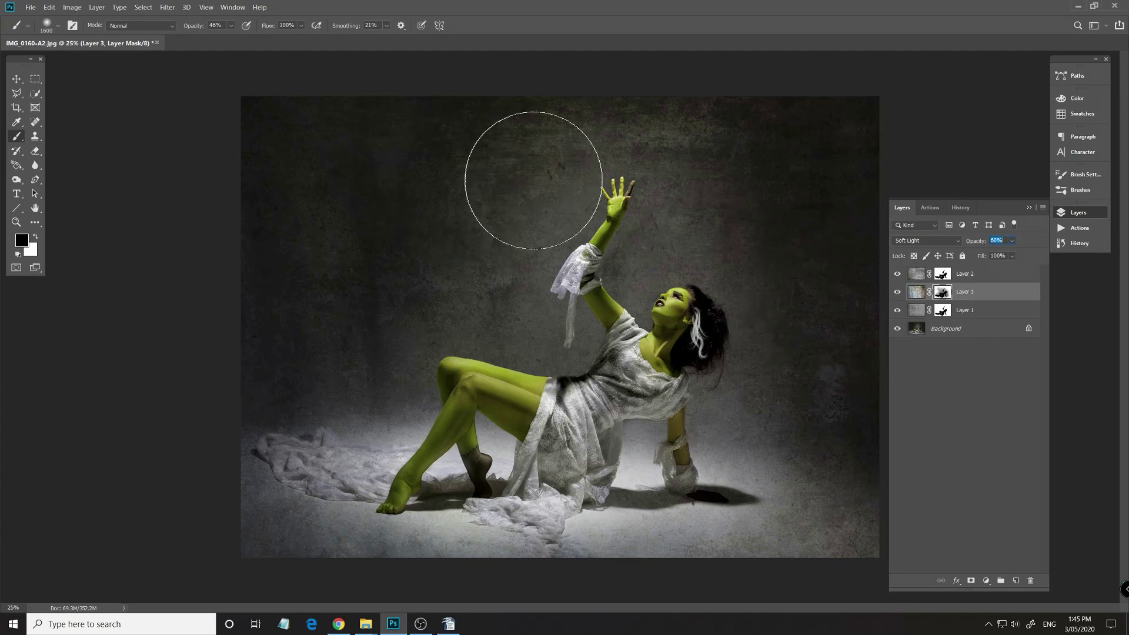
{"action": "key", "text": "Return"}
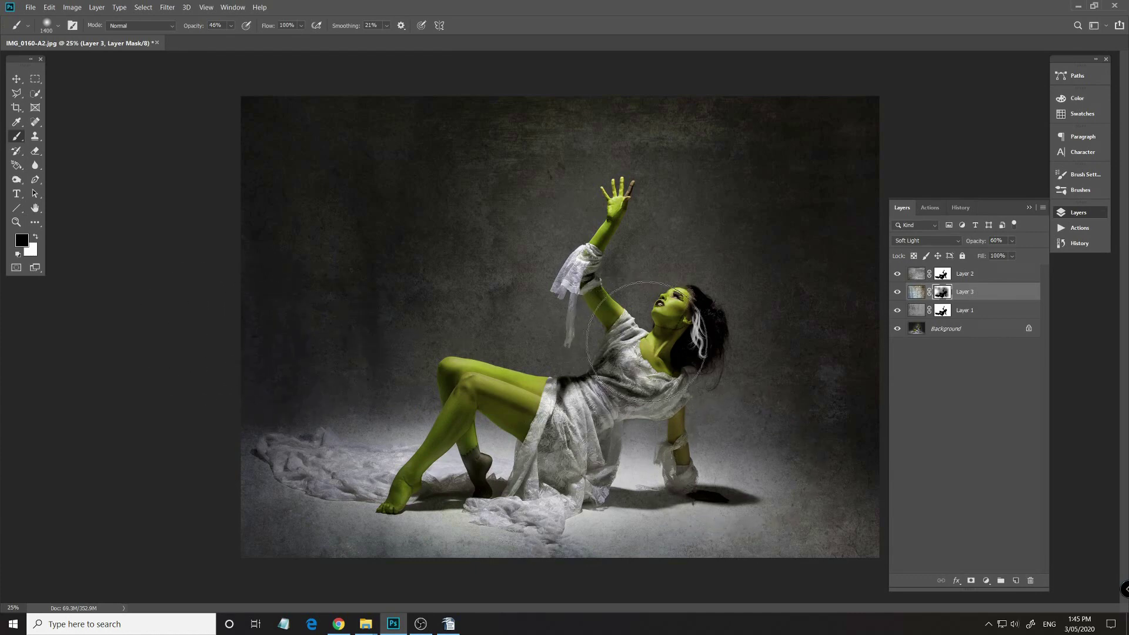
{"action": "key", "text": "bracketleft"}
{"action": "key", "text": "bracketleft"}
{"action": "key", "text": "bracketleft"}
Toggle the texture layers and Layer 3 off and on to compare with the original photo.
{"action": "left_click", "coordinate": [897, 329], "text": "alt"}
{"action": "left_click", "coordinate": [897, 329], "text": "alt"}
{"action": "left_click", "coordinate": [897, 329], "text": "alt"}
{"action": "left_click", "coordinate": [897, 328], "text": "alt"}
{"action": "left_click", "coordinate": [897, 329], "text": "alt"}
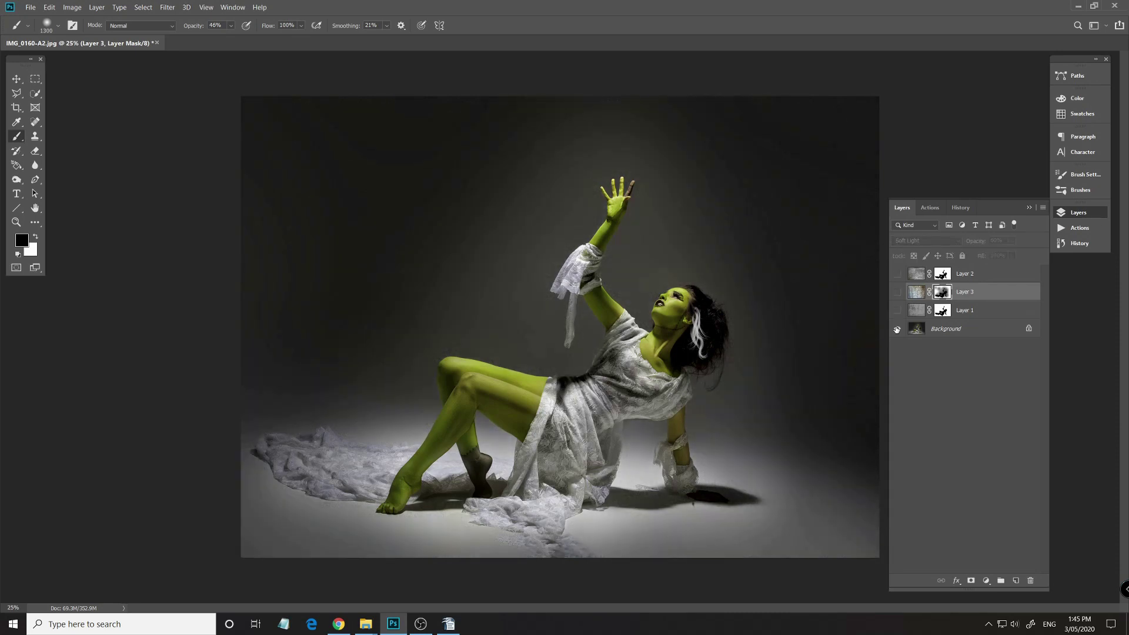
{"action": "left_click", "coordinate": [897, 329], "text": "alt"}
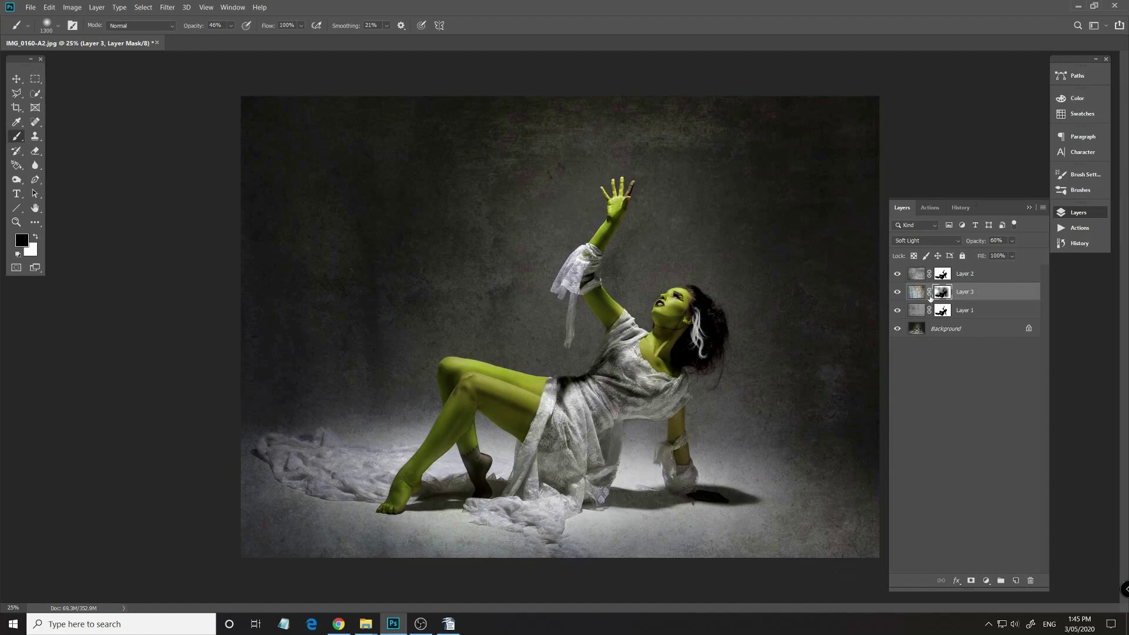
{"action": "left_click", "coordinate": [897, 291]}
{"action": "left_click", "coordinate": [897, 292]}
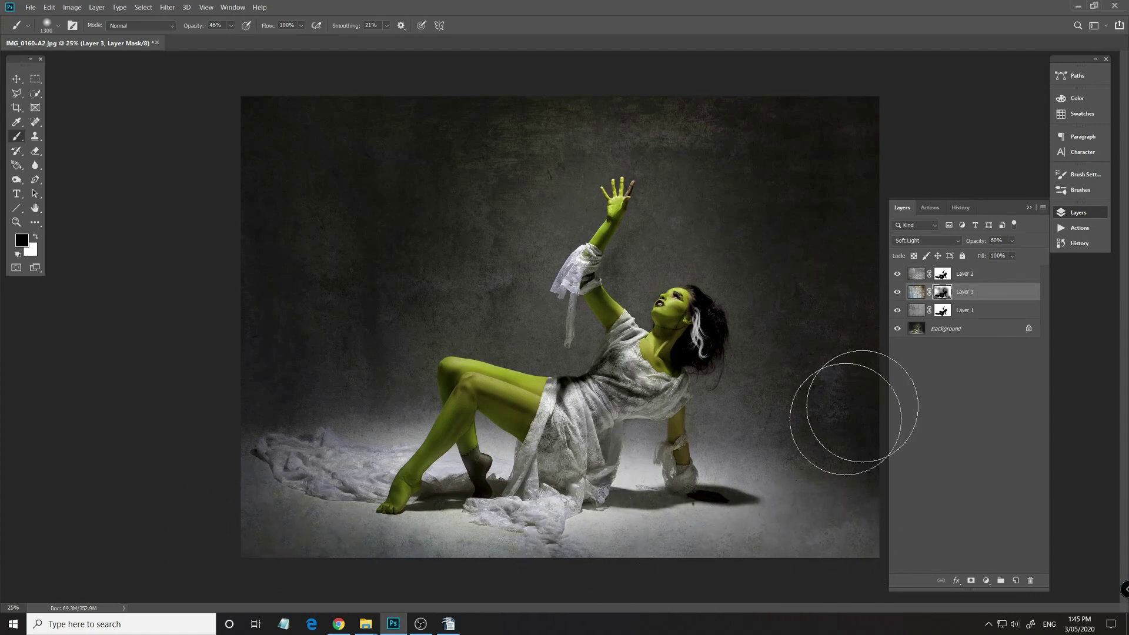
Paint black on Layer 1's mask at the lower-right floor and Layer 2's mask at the left floor edge.
{"action": "left_click", "coordinate": [944, 315]}
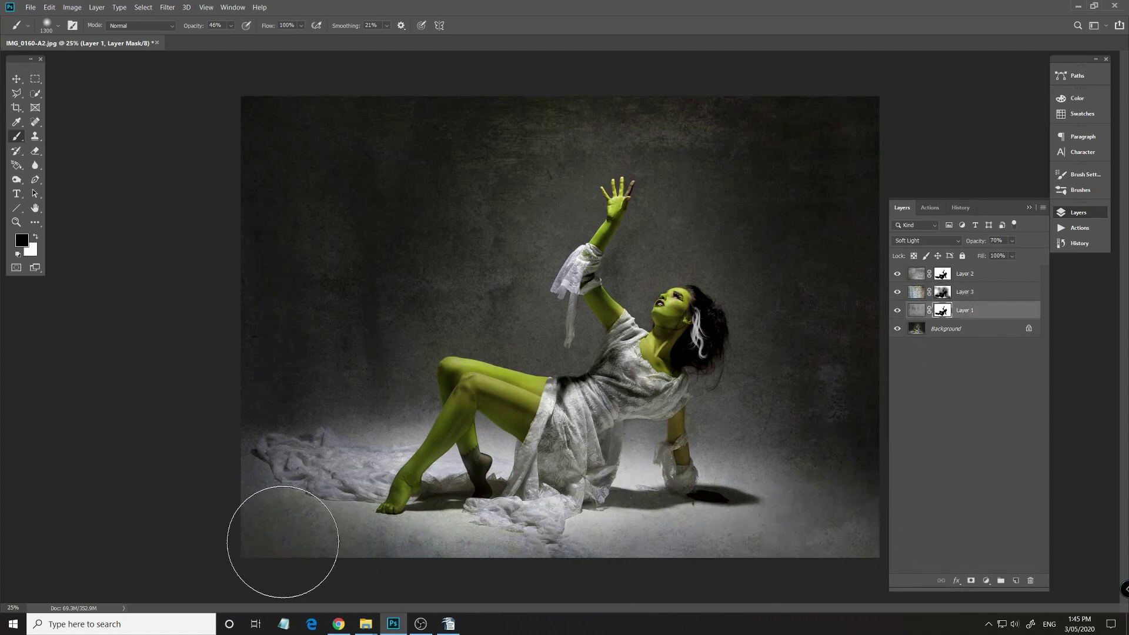
{"action": "mouse_move", "coordinate": [743, 510]}
{"action": "left_mouse_down"}
{"action": "mouse_move", "coordinate": [849, 547]}
{"action": "mouse_move", "coordinate": [859, 565]}
{"action": "mouse_move", "coordinate": [765, 484]}
{"action": "mouse_move", "coordinate": [772, 462]}
{"action": "mouse_move", "coordinate": [848, 493]}
{"action": "mouse_move", "coordinate": [844, 474]}
{"action": "mouse_move", "coordinate": [736, 449]}
{"action": "mouse_move", "coordinate": [753, 475]}
{"action": "mouse_move", "coordinate": [713, 459]}
{"action": "mouse_move", "coordinate": [838, 494]}
{"action": "mouse_move", "coordinate": [805, 478]}
{"action": "mouse_move", "coordinate": [827, 466]}
{"action": "left_mouse_up"}
{"action": "left_click", "coordinate": [943, 274]}
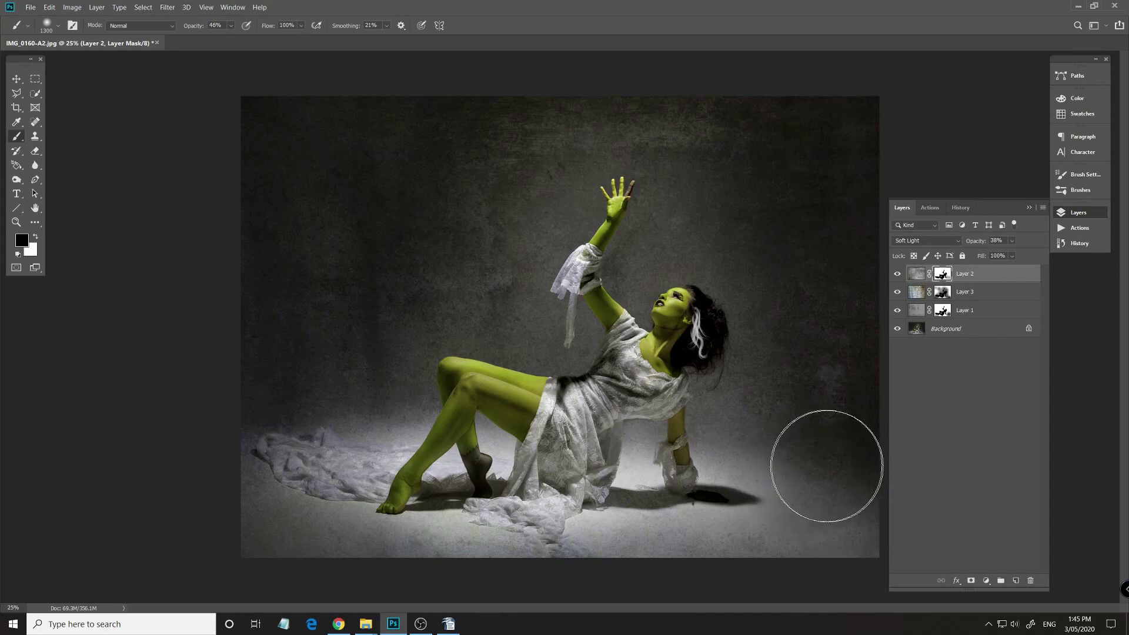
{"action": "left_click_drag", "start_coordinate": [250, 464], "coordinate": [201, 497]}
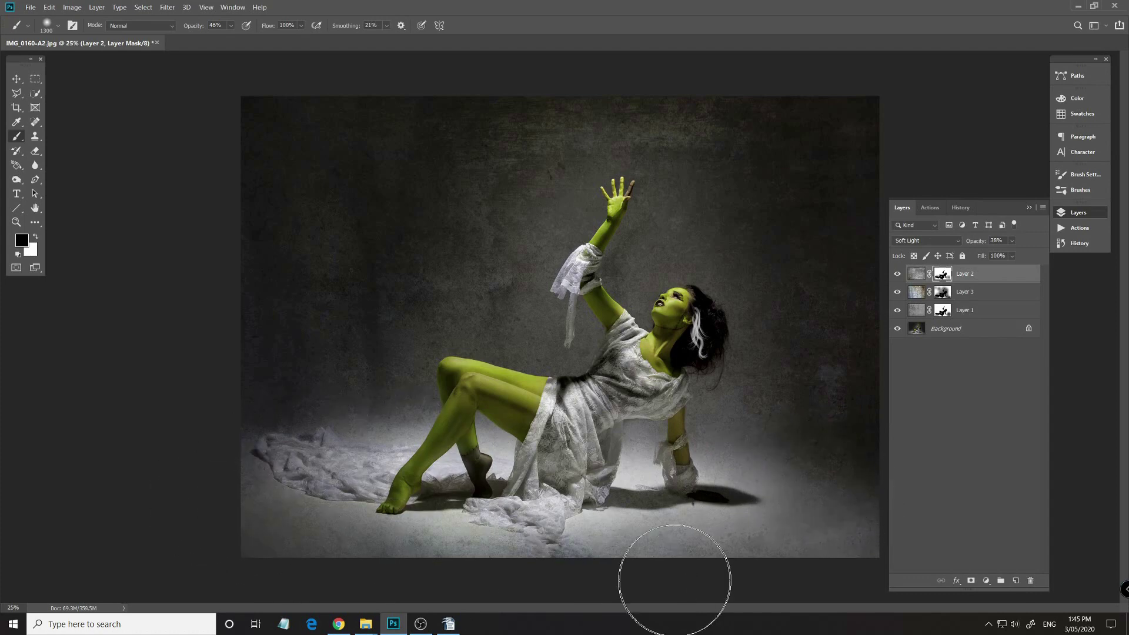
{"action": "left_click", "coordinate": [898, 293]}
{"action": "left_click", "coordinate": [898, 292]}
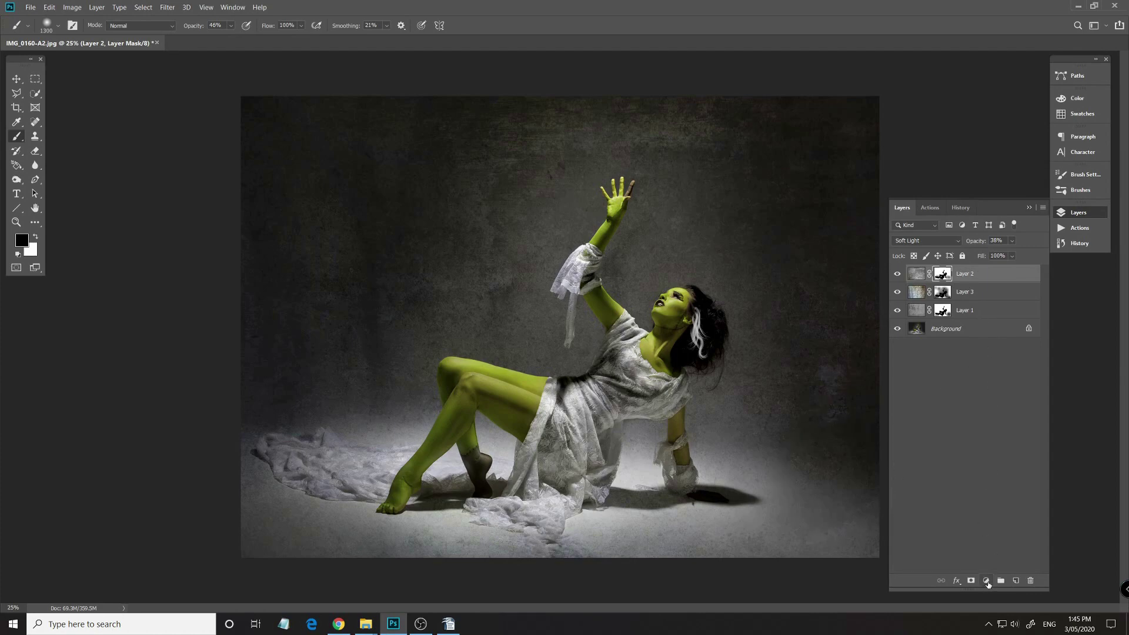
Add a Gradient Map layer at 30% opacity in Soft Light and open its Gradient Editor.
{"action": "left_click", "coordinate": [987, 581]}
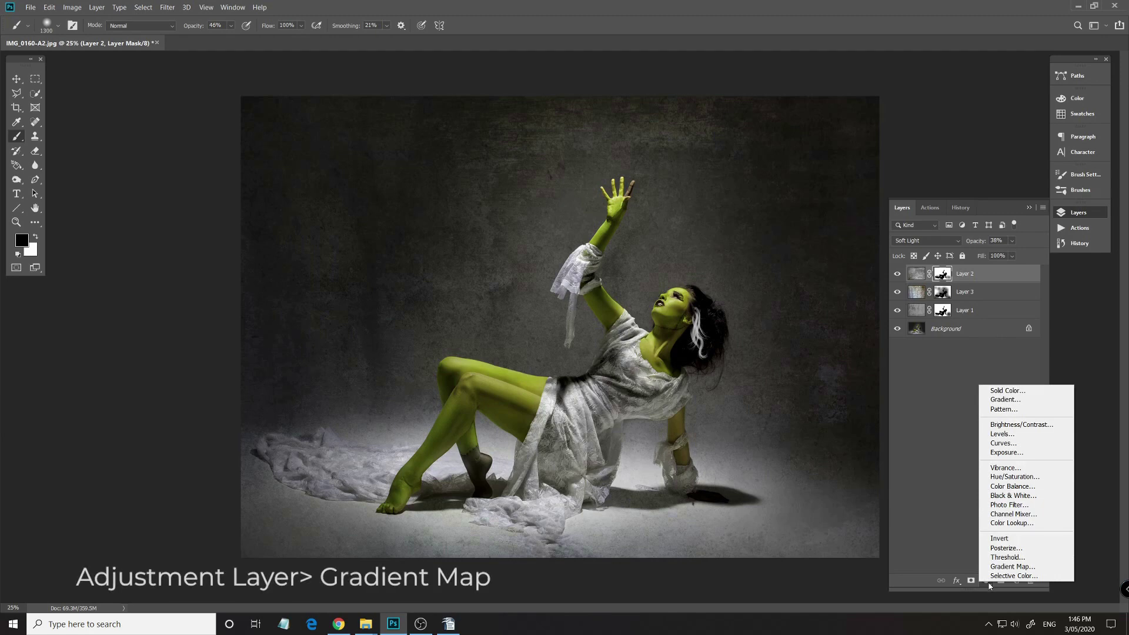
{"action": "left_click", "coordinate": [1003, 567]}
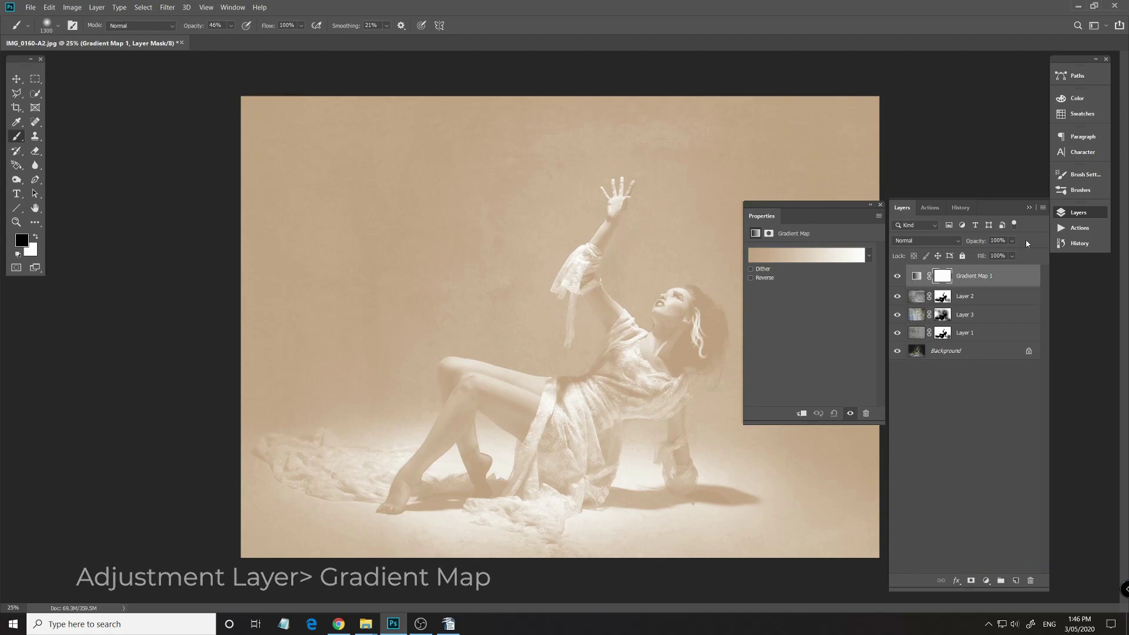
{"action": "type", "text": "30"}
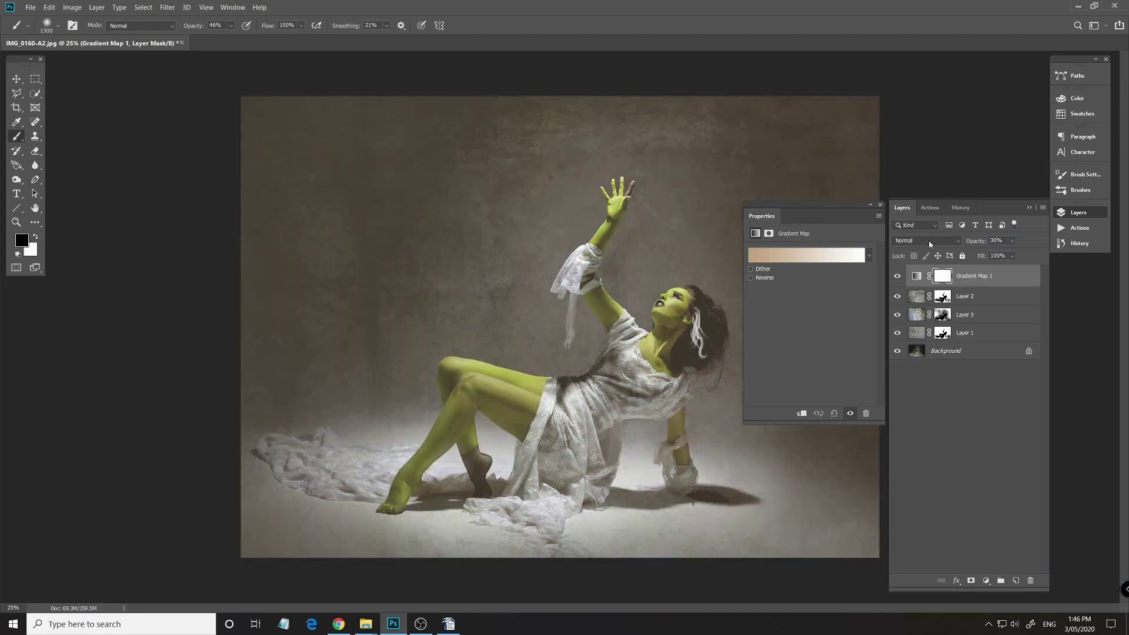
{"action": "left_click", "coordinate": [929, 240]}
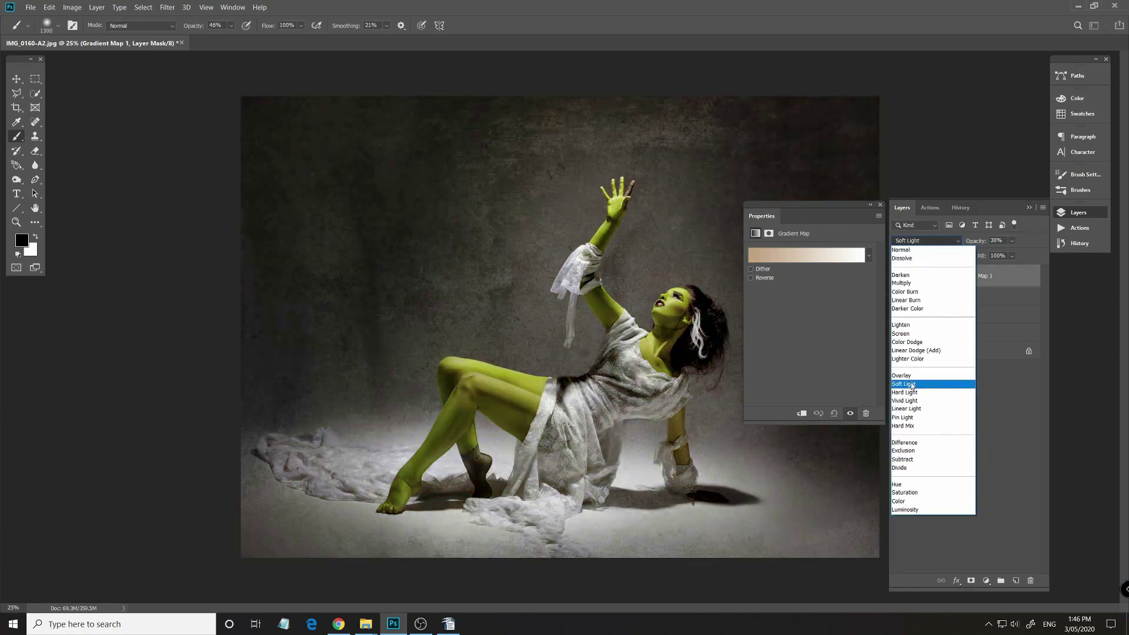
{"action": "left_click", "coordinate": [913, 385]}
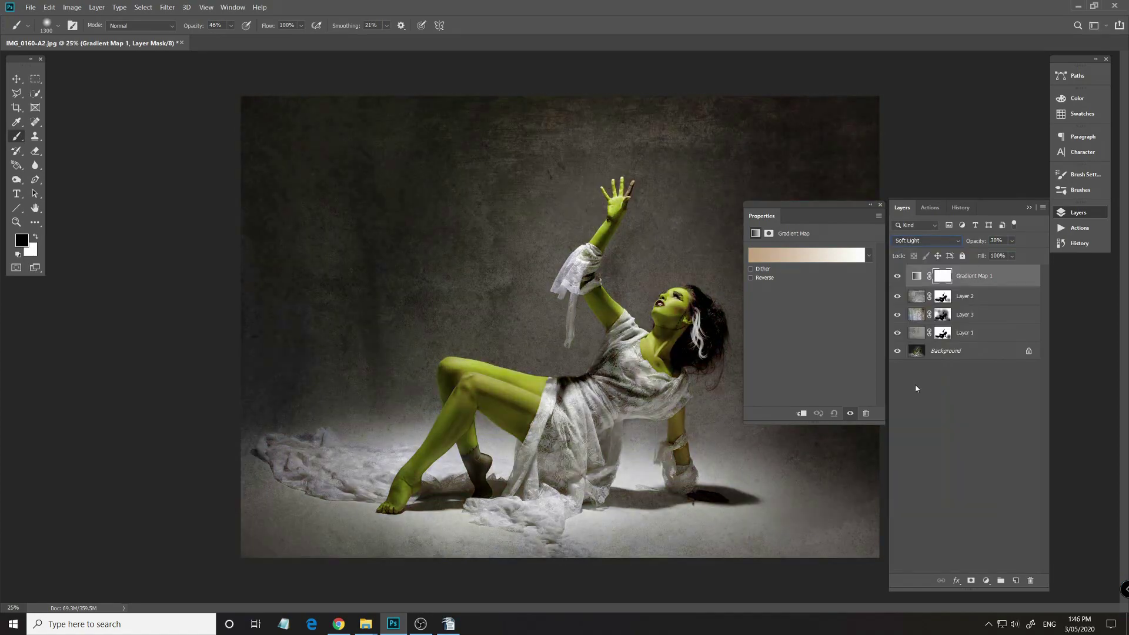
{"action": "left_click", "coordinate": [819, 260]}
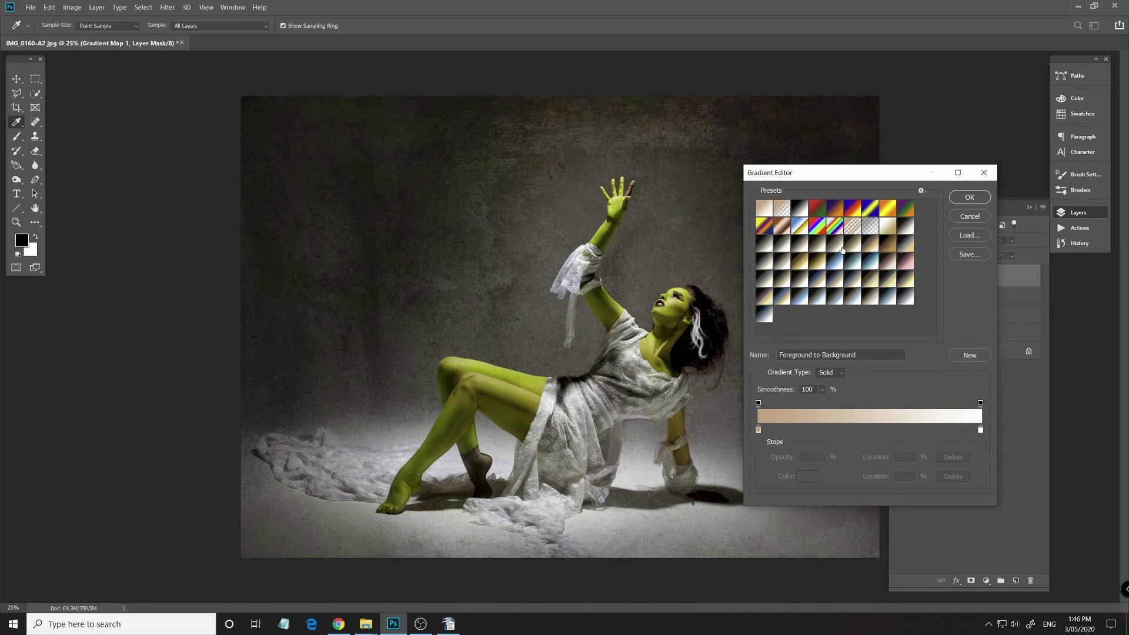
Compare the Violet-Orange, Sepia Midtones, Gold 2, Sepia Highlights 2 and Sepia Antique presets, then apply Gold-Sepia.
{"action": "left_click", "coordinate": [840, 209]}
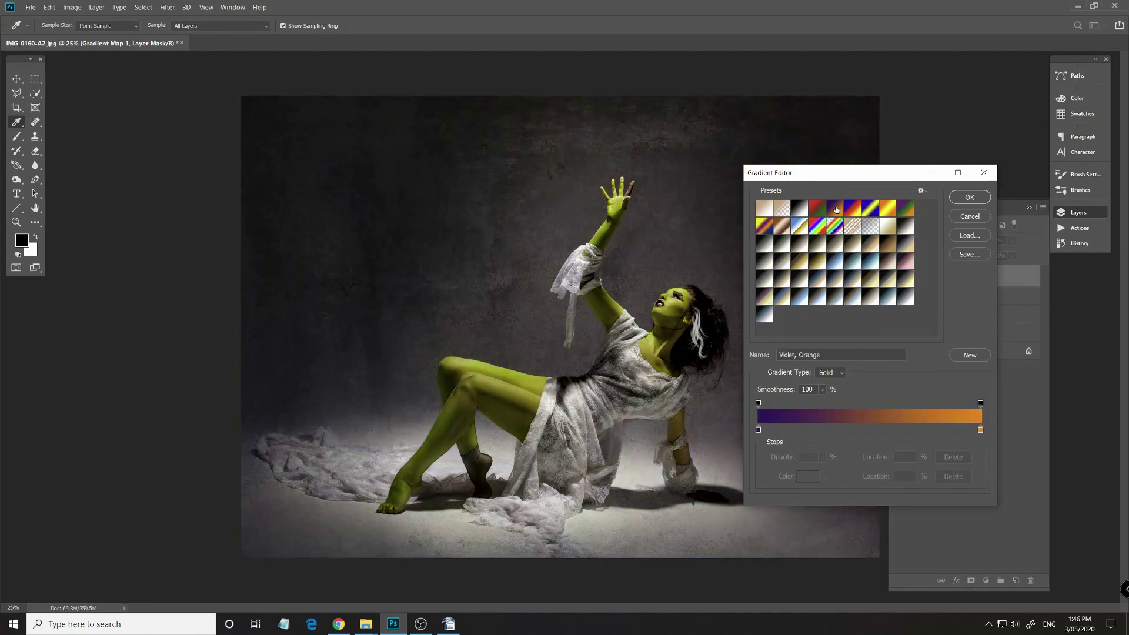
{"action": "left_click", "coordinate": [786, 266]}
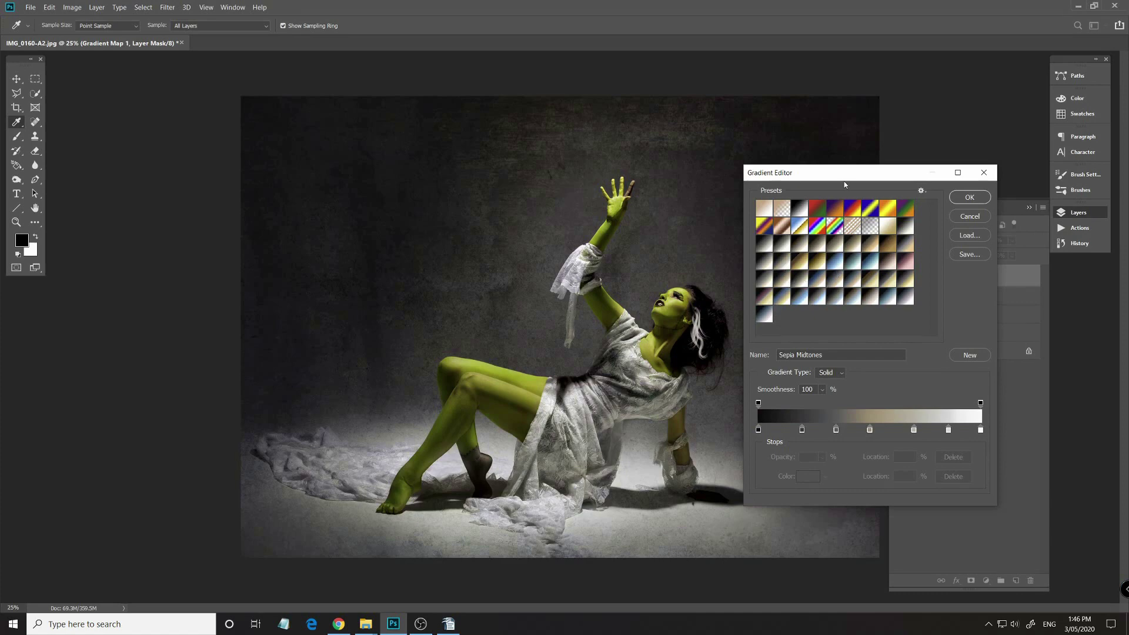
{"action": "left_click_drag", "start_coordinate": [844, 180], "coordinate": [905, 151]}
{"action": "left_click", "coordinate": [876, 233]}
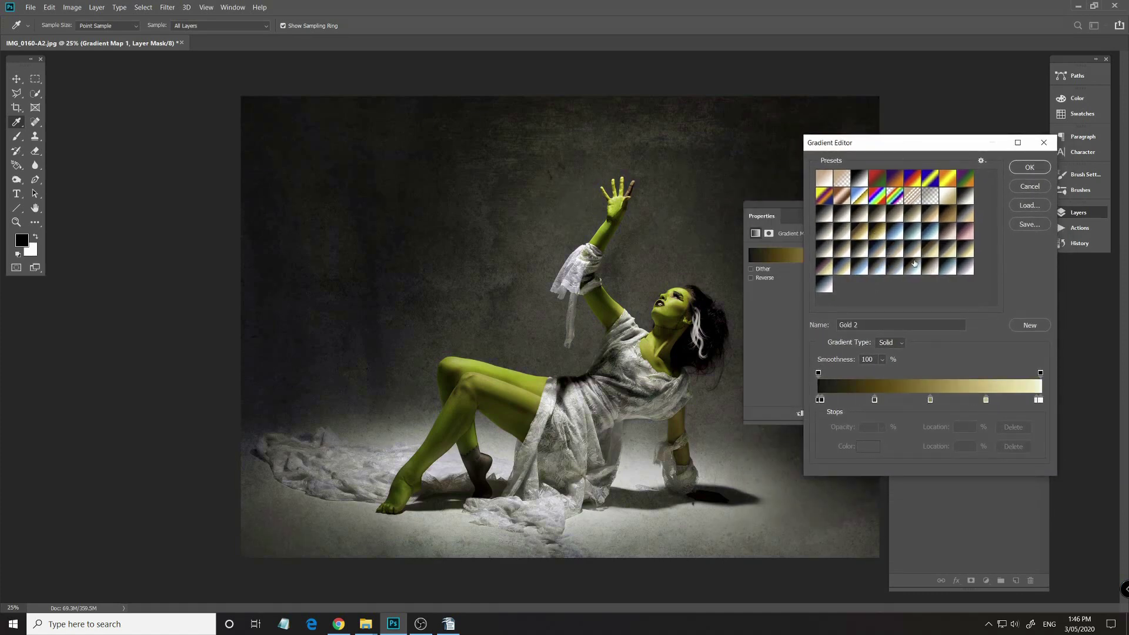
{"action": "left_click", "coordinate": [947, 219]}
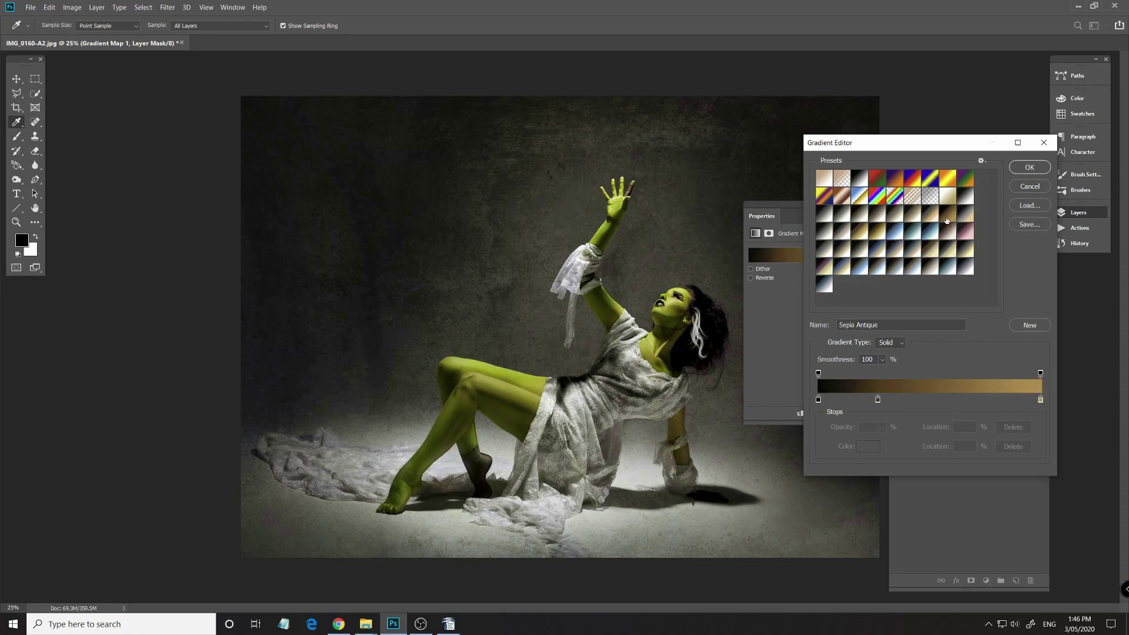
{"action": "left_click", "coordinate": [871, 238]}
{"action": "left_click", "coordinate": [842, 237]}
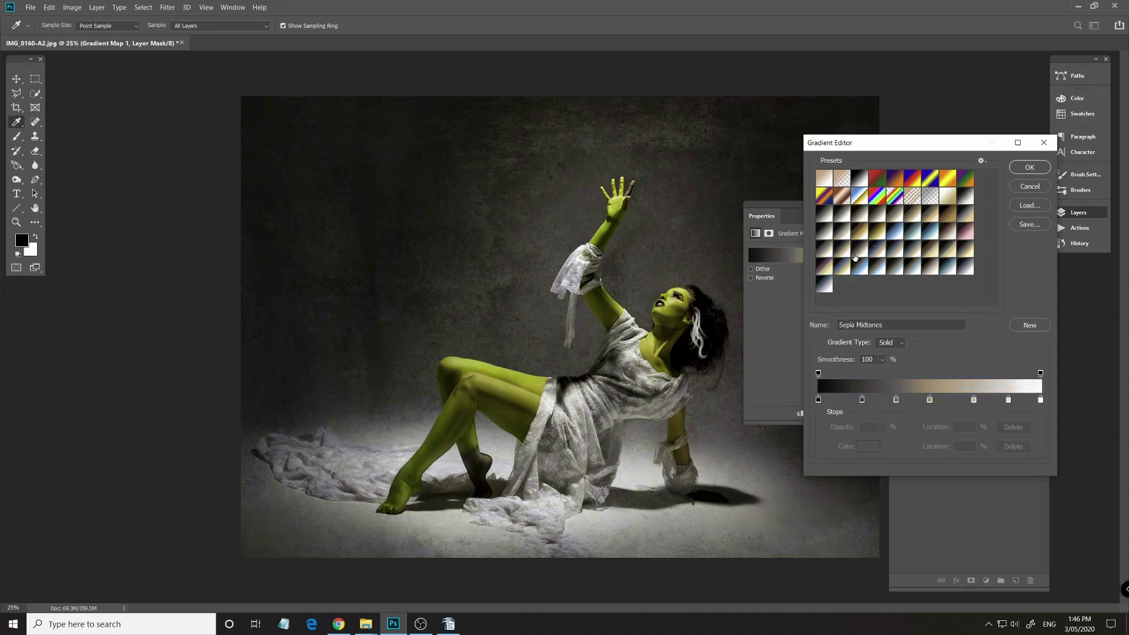
{"action": "left_click", "coordinate": [825, 237]}
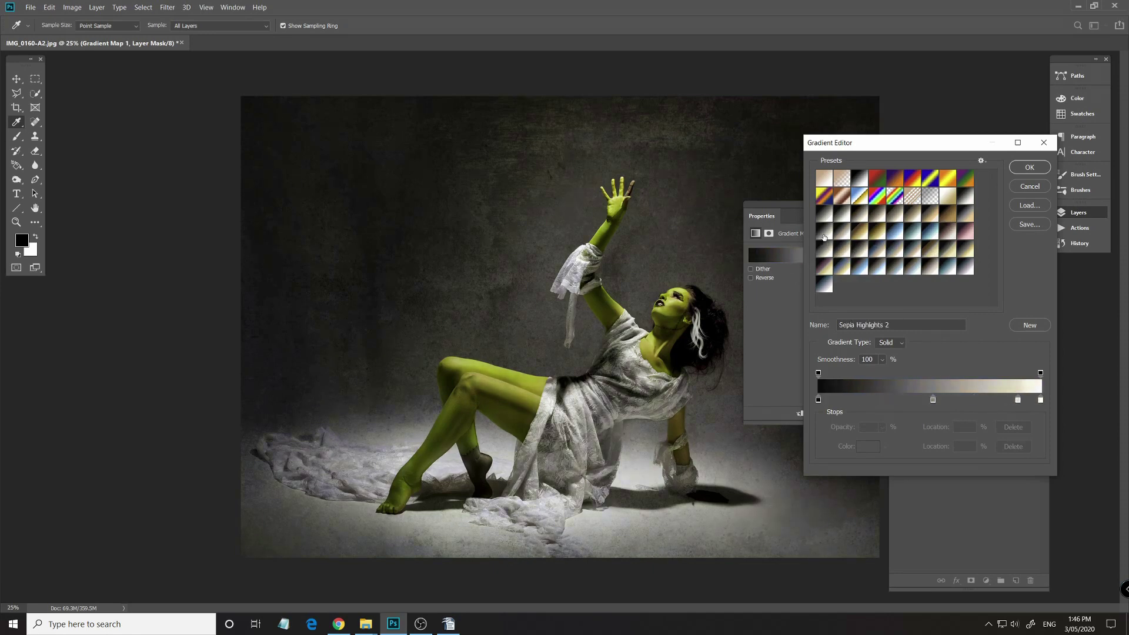
{"action": "left_click", "coordinate": [936, 255]}
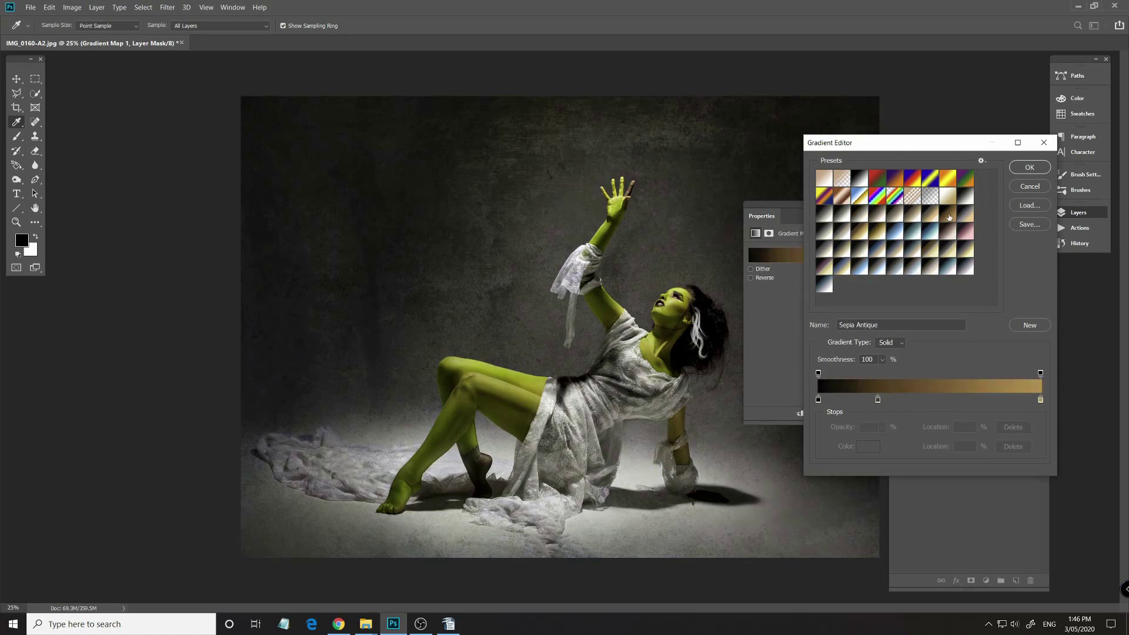
{"action": "left_click", "coordinate": [931, 252]}
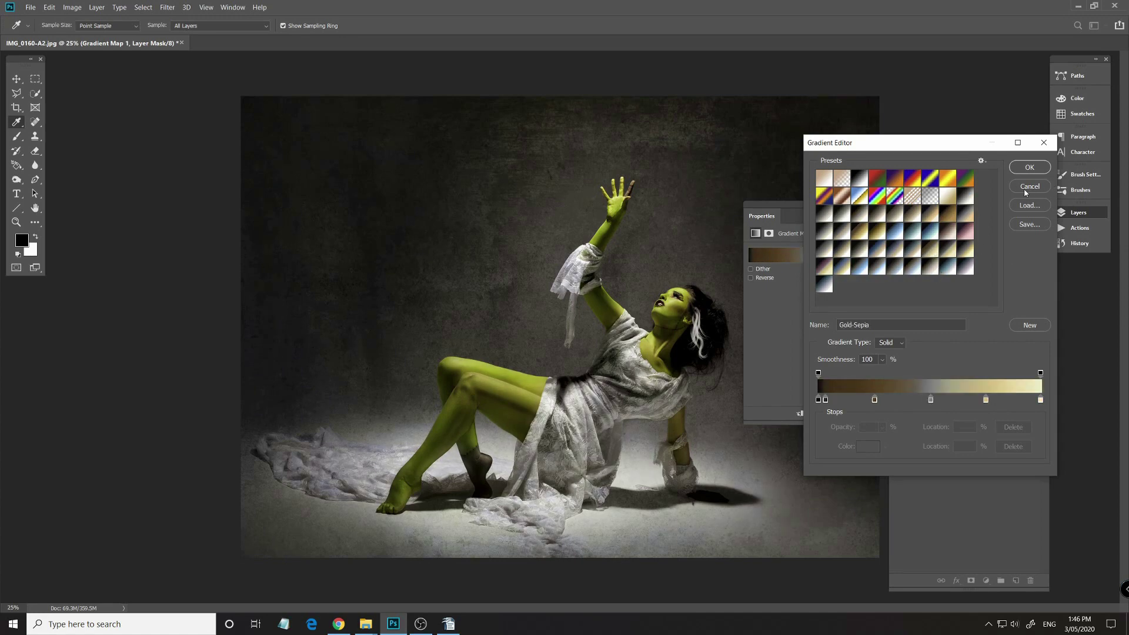
{"action": "left_click", "coordinate": [1029, 169]}
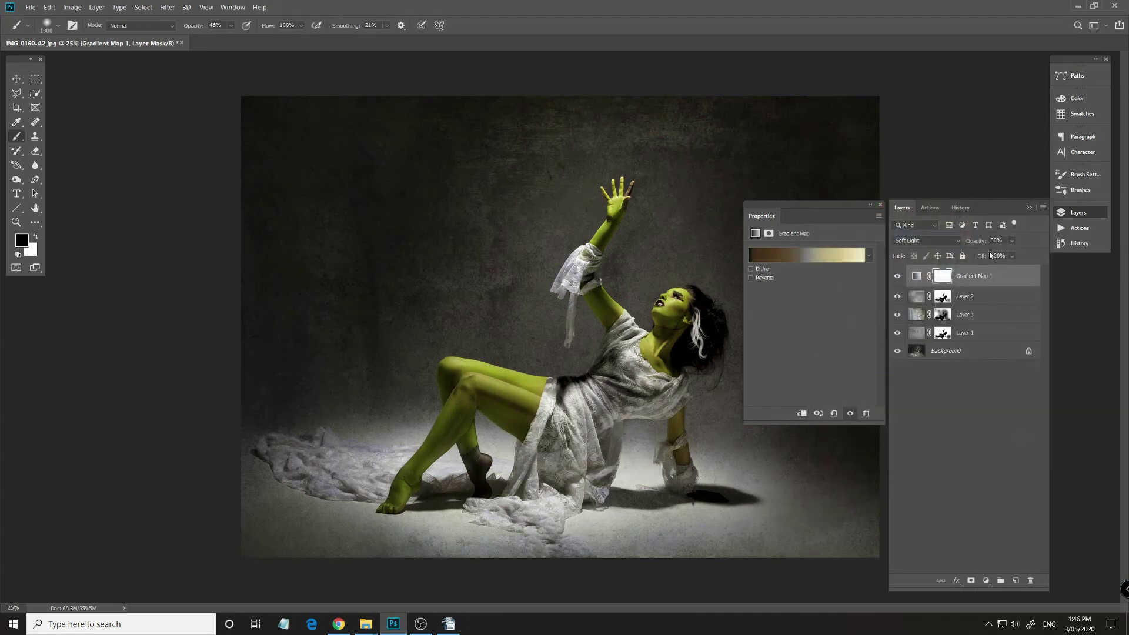
Set Gradient Map 1 opacity to 48% and replace its white mask with Layer 2's figure mask.
{"action": "left_click_drag", "start_coordinate": [972, 243], "coordinate": [987, 243]}
{"action": "left_click", "coordinate": [881, 205]}
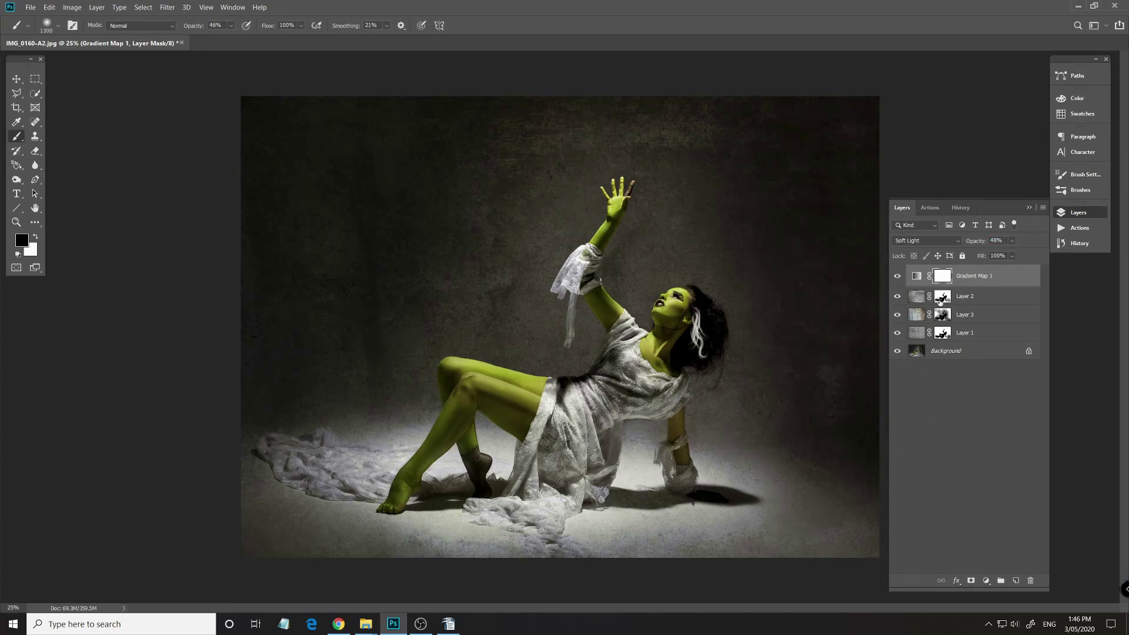
{"action": "left_click", "coordinate": [944, 280]}
{"action": "left_click_drag", "start_coordinate": [943, 280], "coordinate": [1035, 581]}
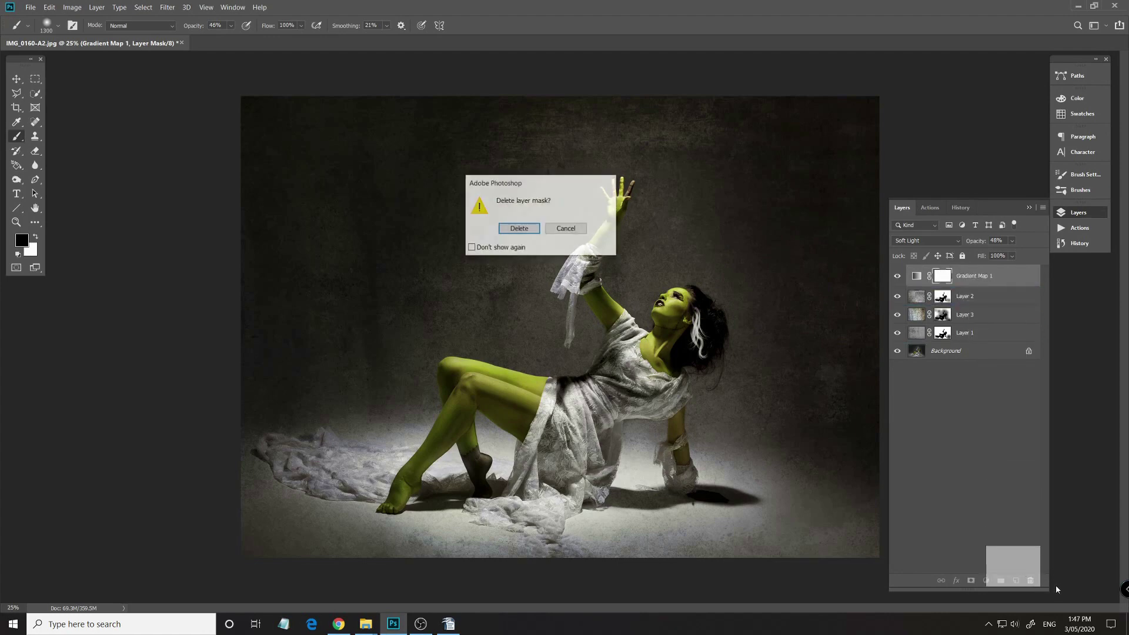
{"action": "left_click", "coordinate": [538, 234]}
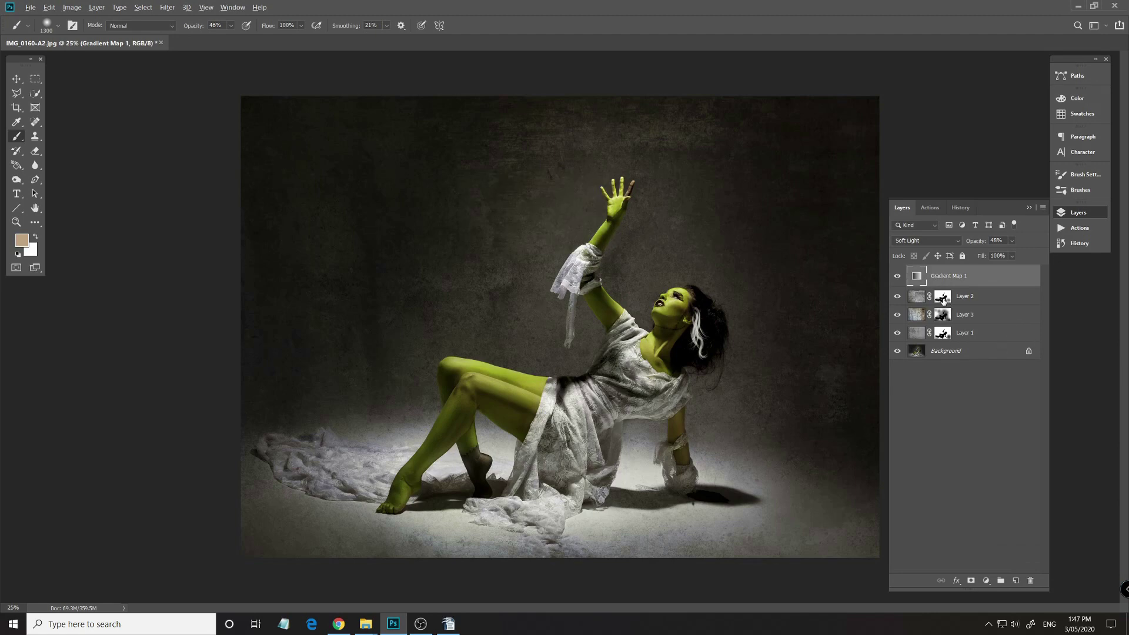
{"action": "left_click_drag", "start_coordinate": [943, 300], "coordinate": [971, 286]}
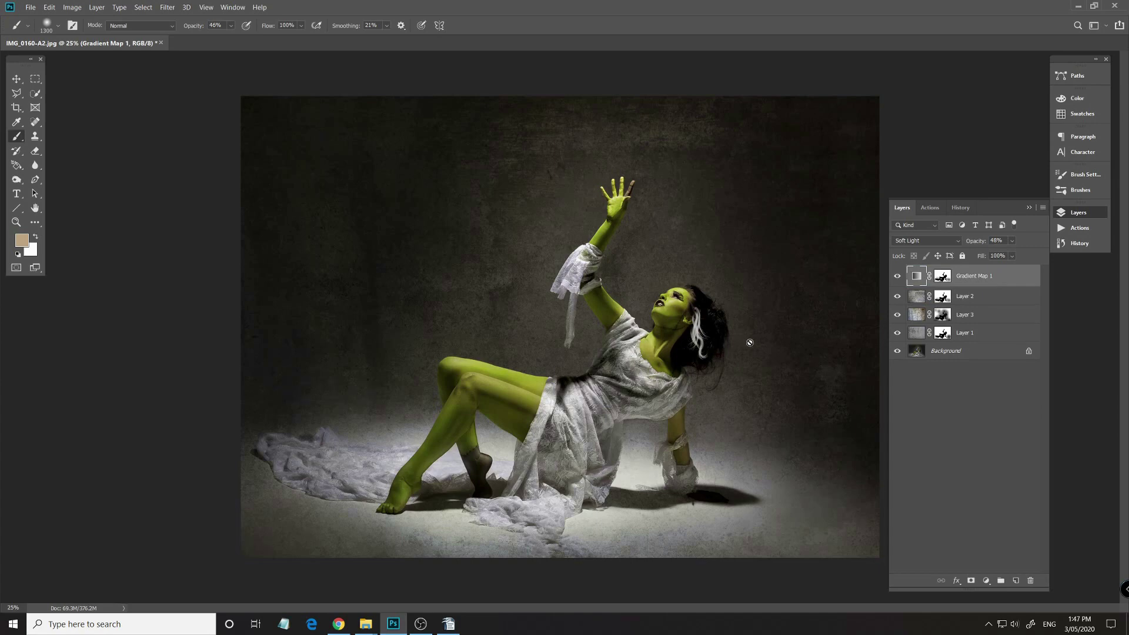
Compare the gradient map on and off, then set its figure mask density to 48%.
{"action": "key", "text": "d"}
{"action": "left_click", "coordinate": [943, 276]}
{"action": "scroll", "coordinate": [686, 299], "scroll_direction": "up", "scroll_amount": 1}
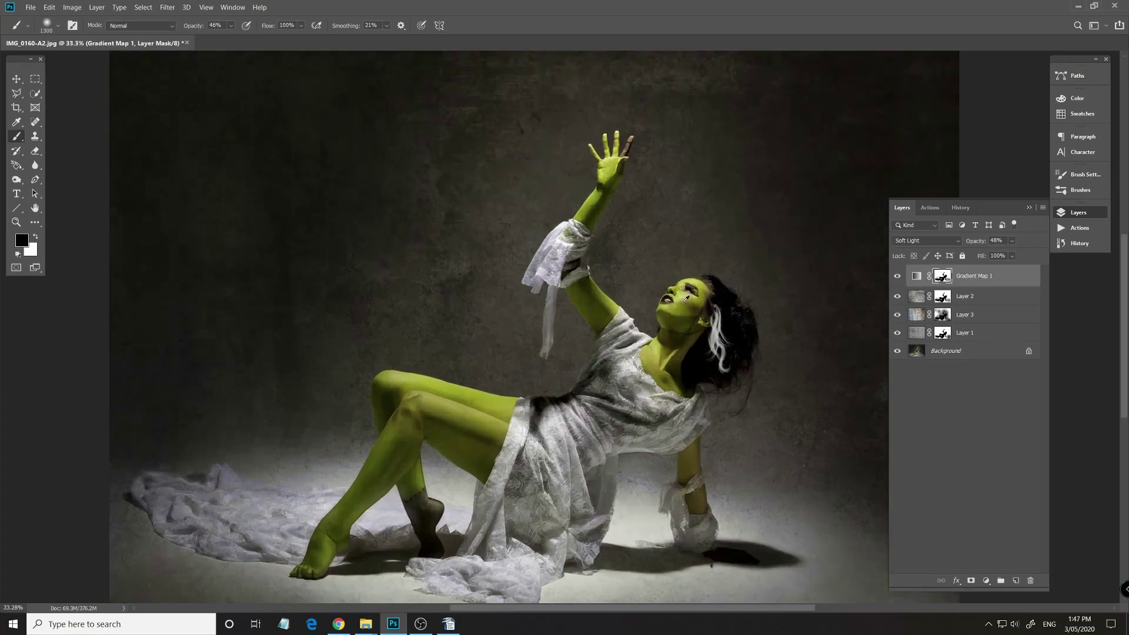
{"action": "scroll", "coordinate": [687, 299], "scroll_direction": "up", "scroll_amount": 3}
{"action": "left_click", "coordinate": [899, 277]}
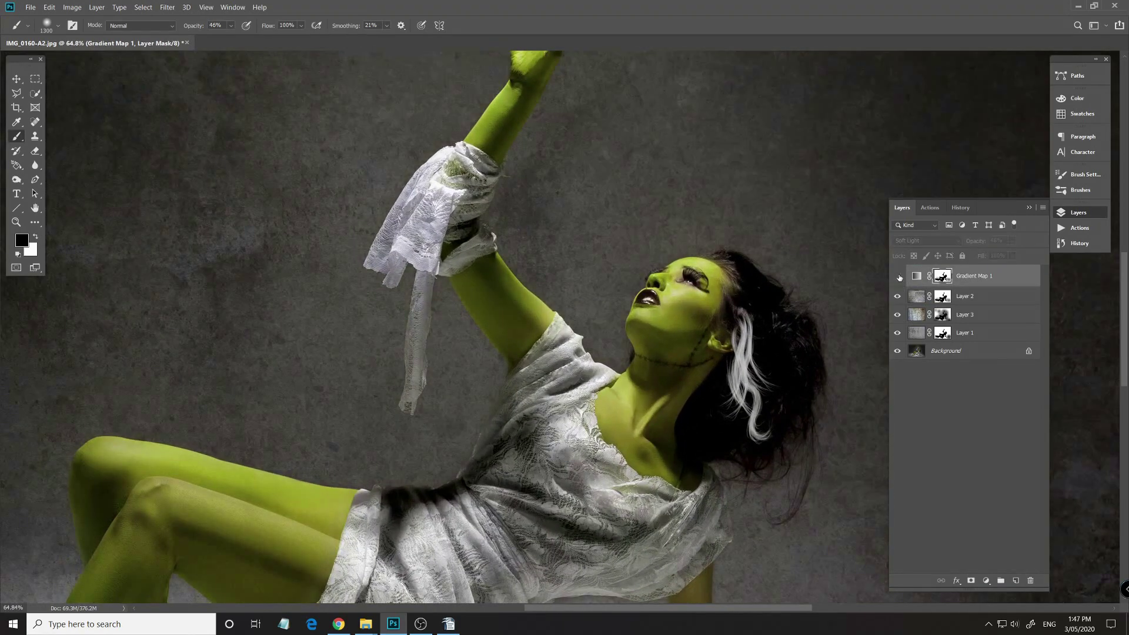
{"action": "left_click", "coordinate": [898, 277]}
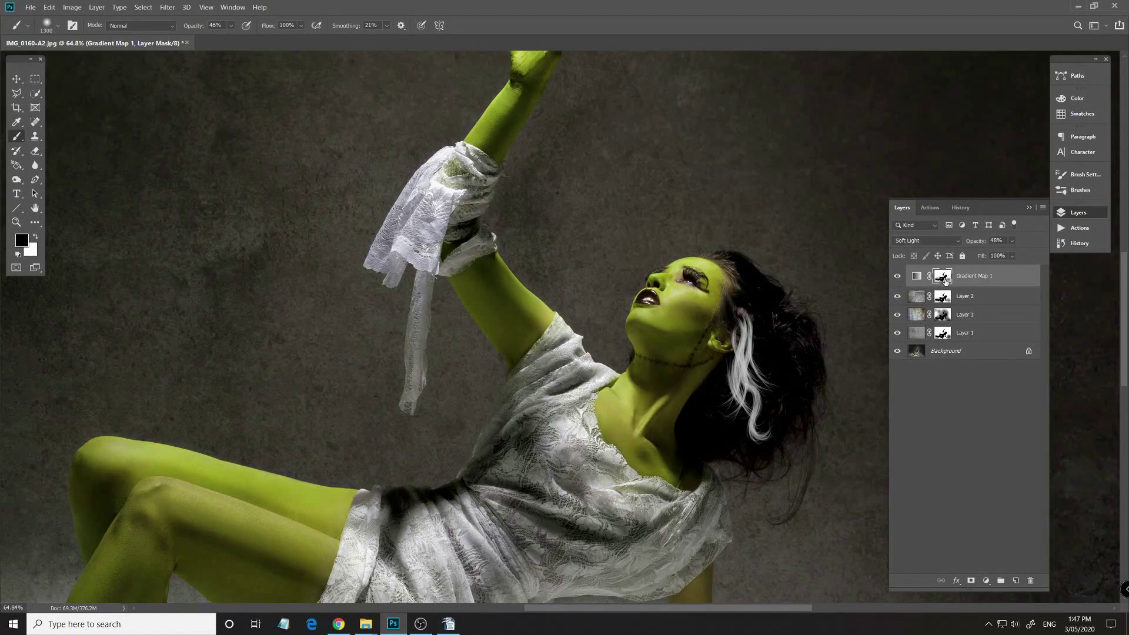
{"action": "double_click", "coordinate": [948, 282]}
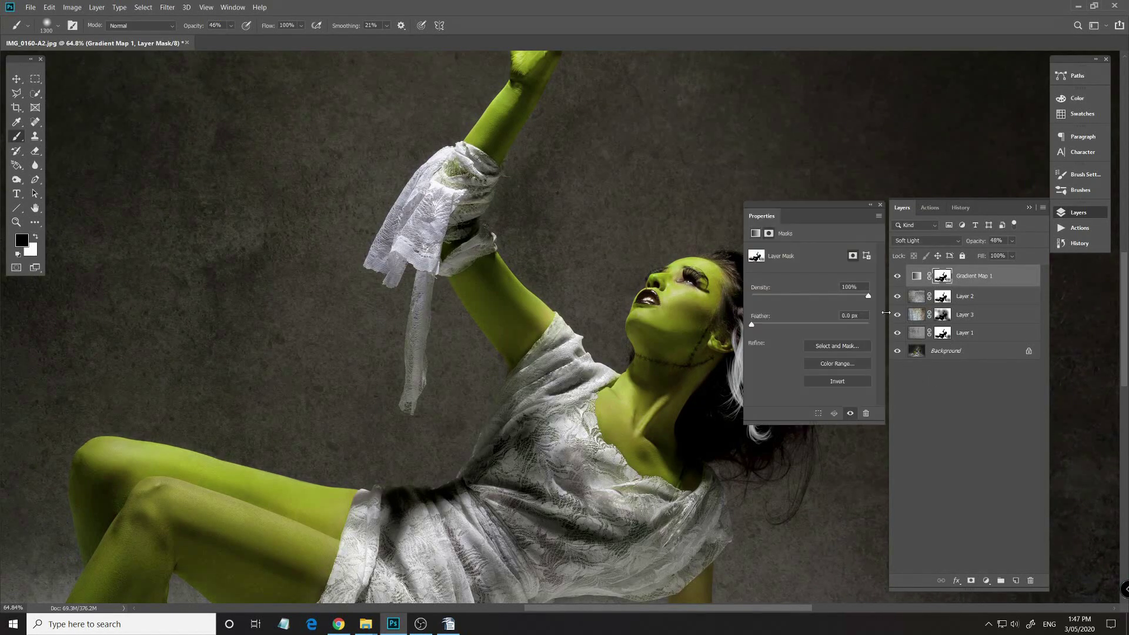
{"action": "left_click_drag", "start_coordinate": [869, 297], "coordinate": [805, 295]}
{"action": "left_click_drag", "start_coordinate": [806, 294], "coordinate": [808, 294]}
{"action": "left_click", "coordinate": [882, 207]}
{"action": "key", "text": "ctrl+0"}
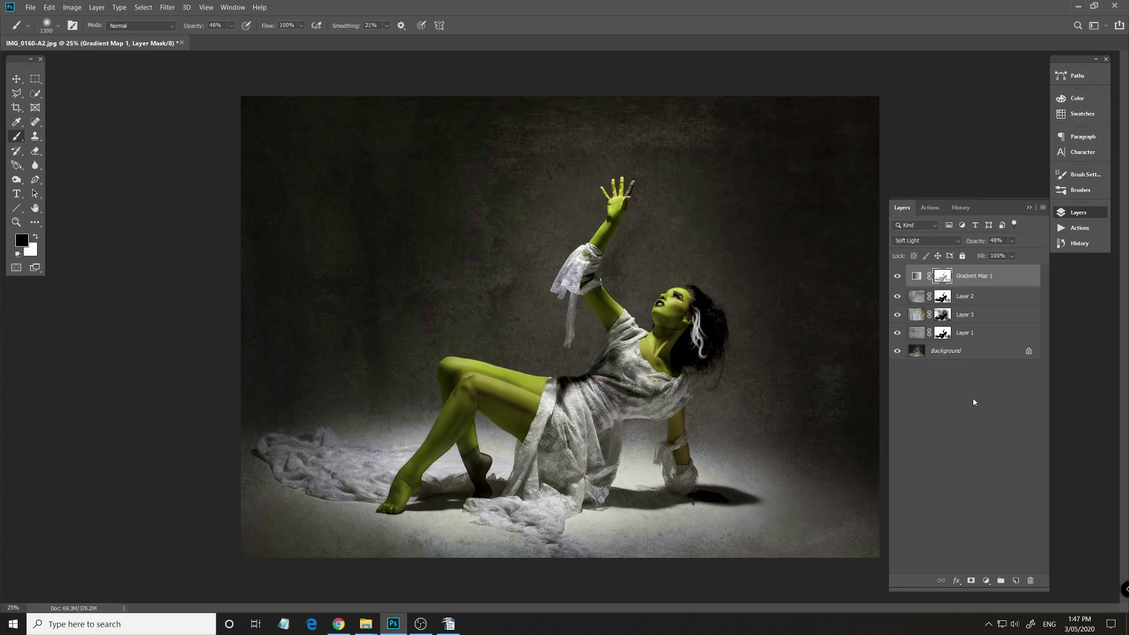
Toggle the Background layer and the texture overlay off and on to compare the result.
{"action": "left_click", "coordinate": [897, 351], "text": "alt"}
{"action": "left_click", "coordinate": [898, 352], "text": "alt"}
{"action": "left_click", "coordinate": [898, 352], "text": "alt"}
{"action": "left_click", "coordinate": [898, 352], "text": "alt"}
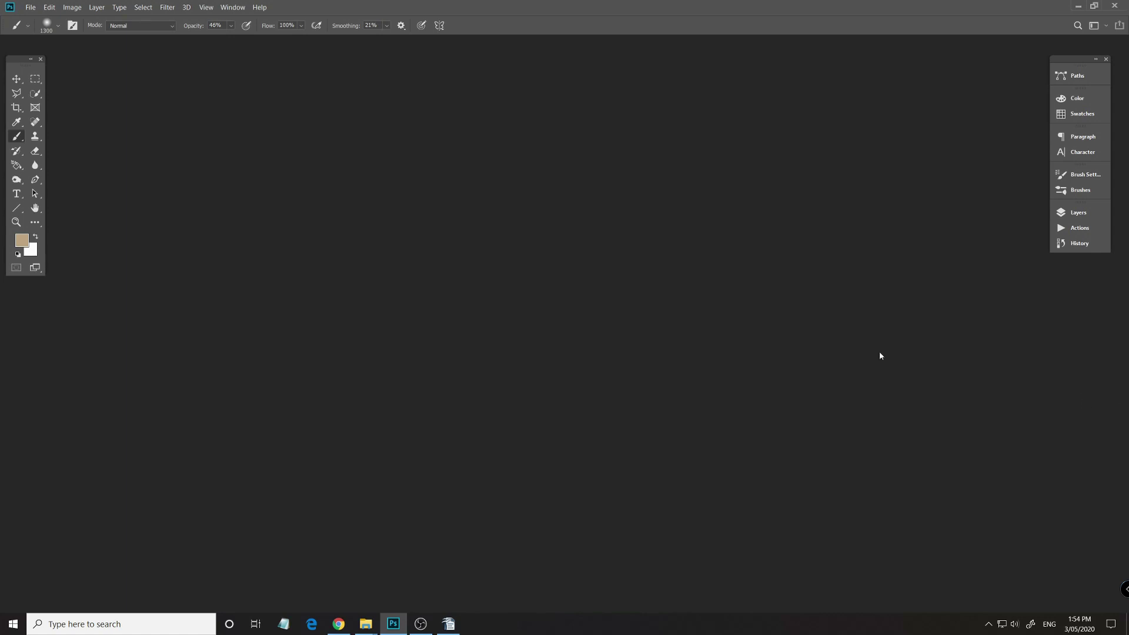
Open the recent file Raw-728.psd from the File menu.
{"action": "left_click", "coordinate": [30, 7]}
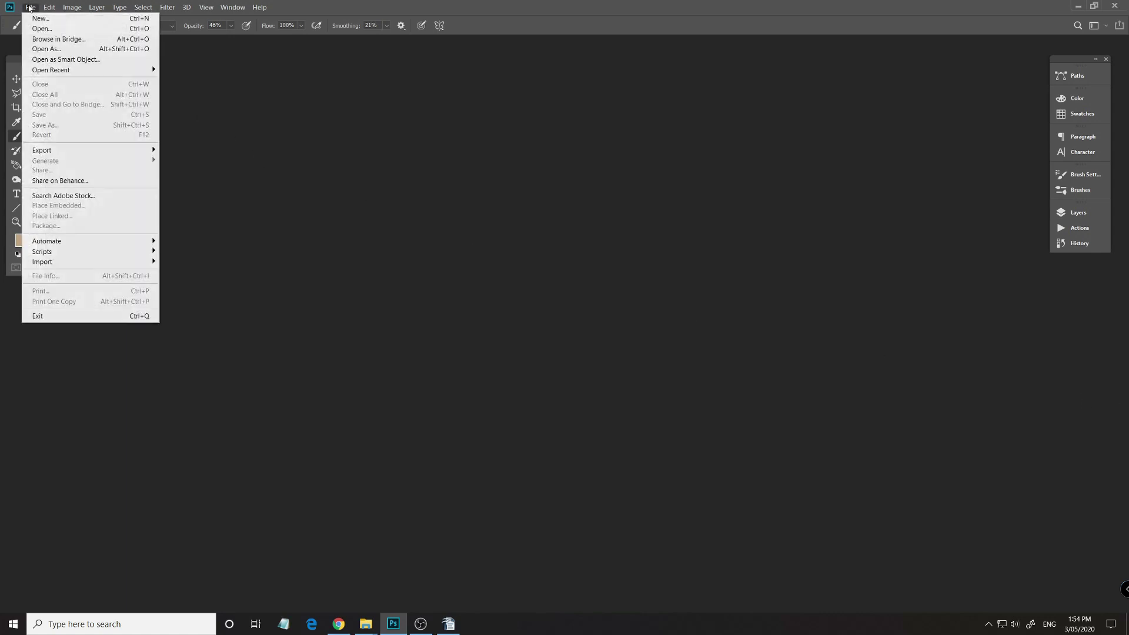
{"action": "mouse_move", "coordinate": [57, 71]}
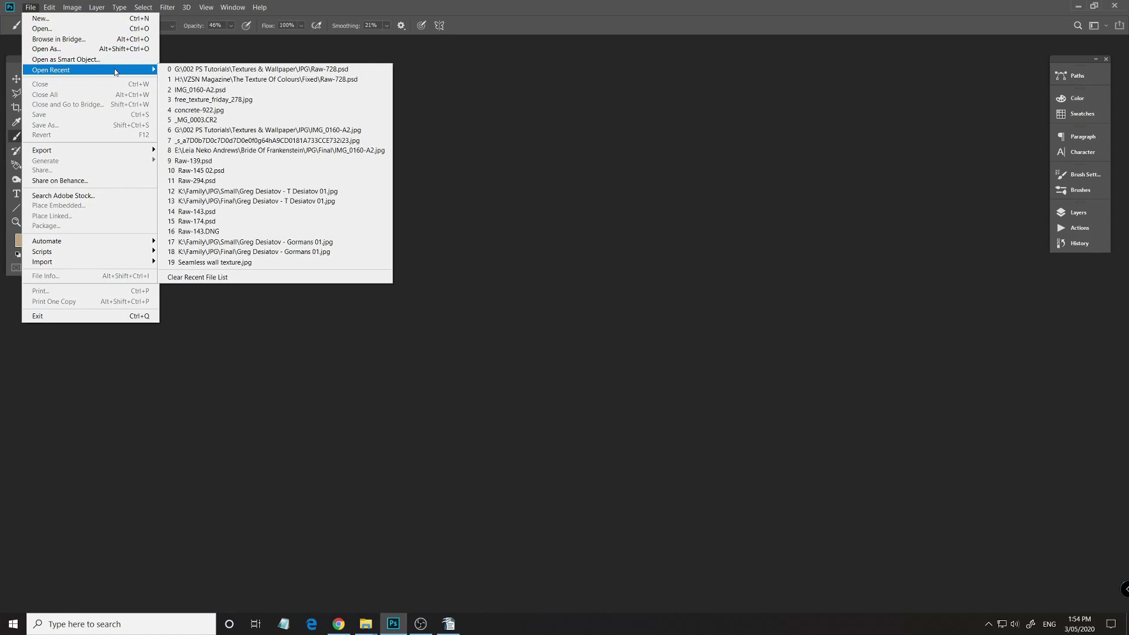
{"action": "left_click", "coordinate": [197, 71]}
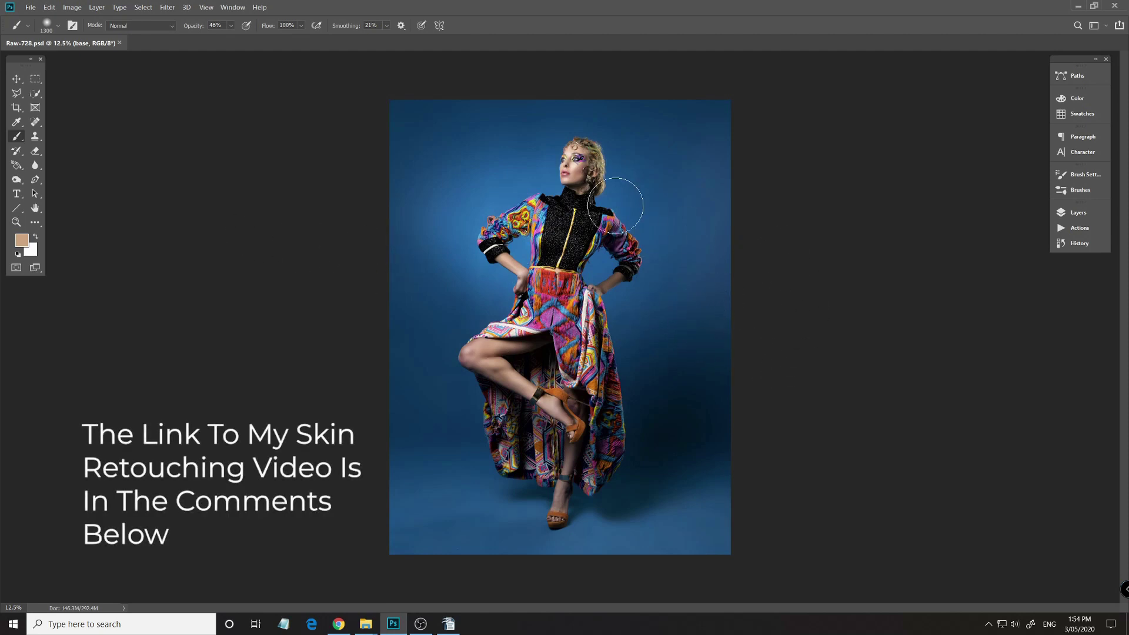
Expand the Layers panel, zoom to the model's face and toggle the base layer to compare.
{"action": "left_click", "coordinate": [1068, 215]}
{"action": "scroll", "coordinate": [590, 154], "scroll_direction": "up", "scroll_amount": 5}
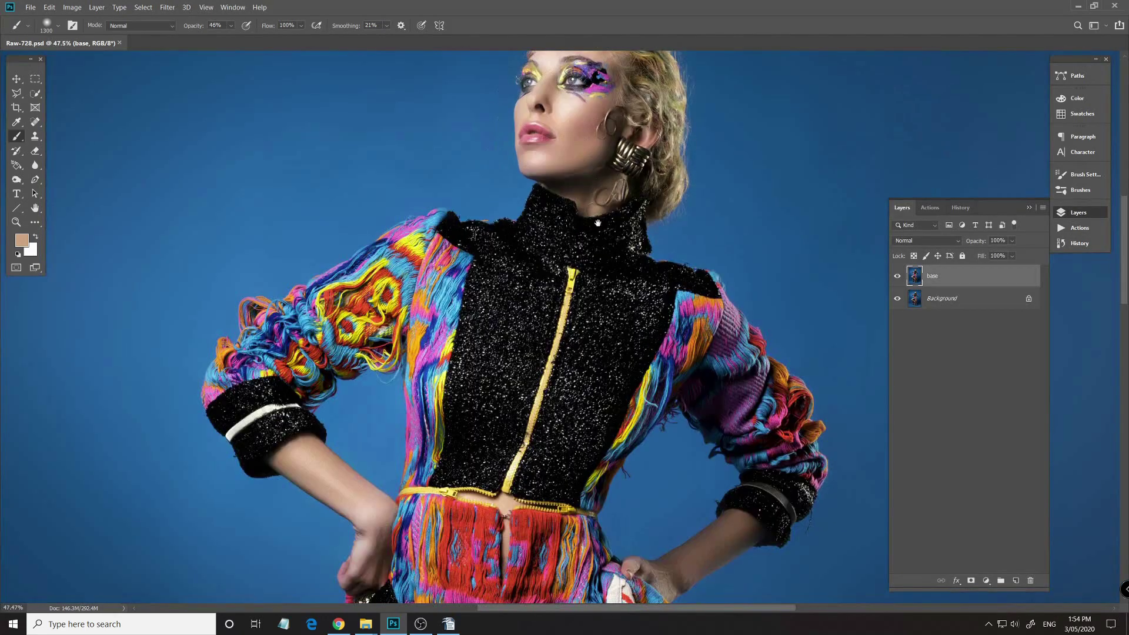
{"action": "left_click_drag", "start_coordinate": [705, 215], "coordinate": [673, 324]}
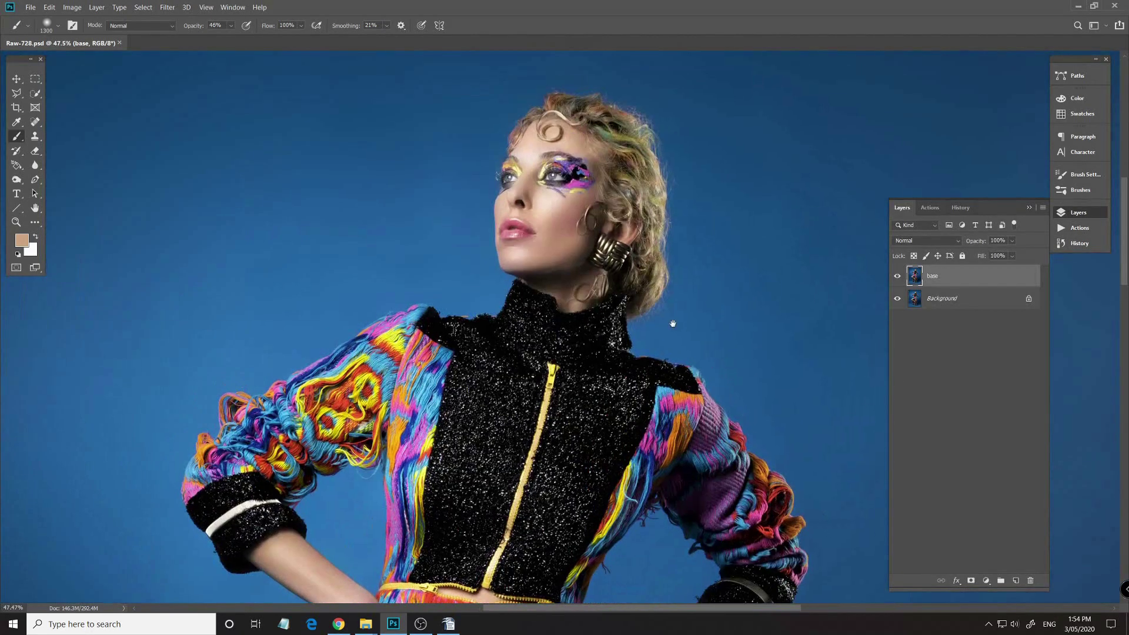
{"action": "left_click", "coordinate": [898, 299], "text": "alt"}
{"action": "left_click", "coordinate": [900, 299], "text": "alt"}
{"action": "left_click", "coordinate": [899, 299], "text": "alt"}
{"action": "left_click", "coordinate": [899, 299], "text": "alt"}
Compare once more, then leave the base layer hidden and select the Background layer.
{"action": "scroll", "coordinate": [704, 308], "scroll_direction": "down", "scroll_amount": 5}
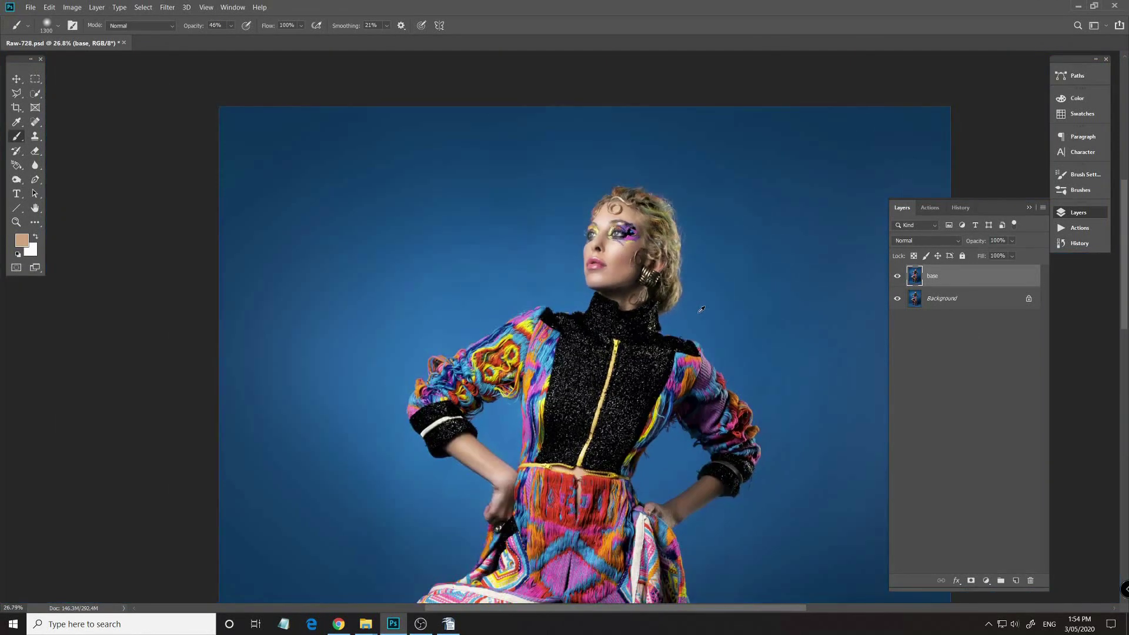
{"action": "scroll", "coordinate": [704, 307], "scroll_direction": "up", "scroll_amount": 1}
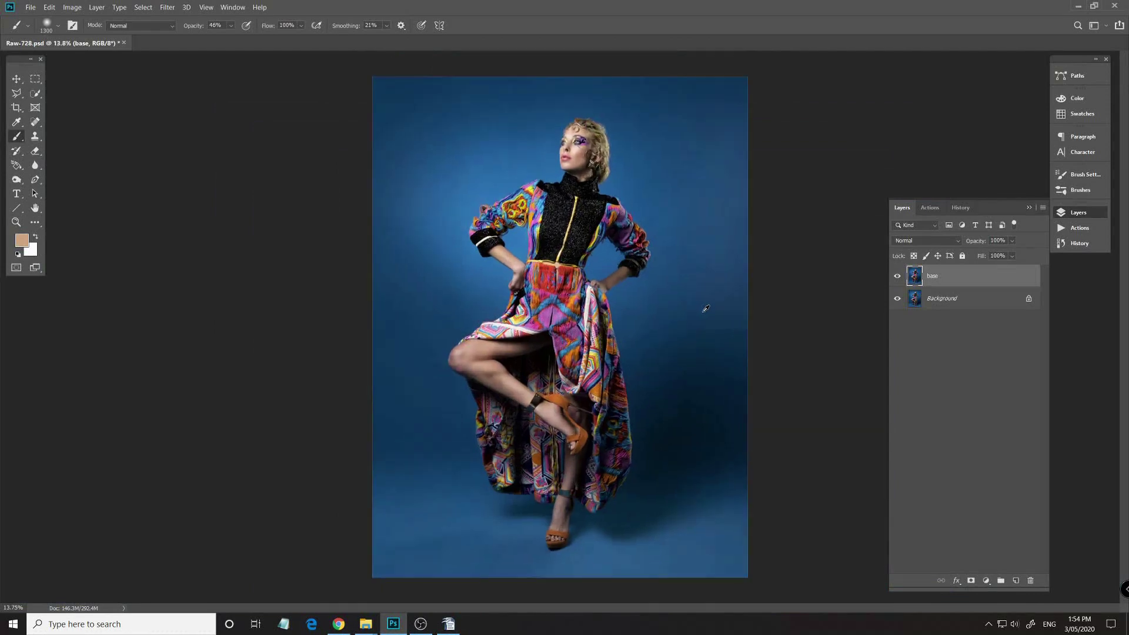
{"action": "left_click", "coordinate": [897, 299], "text": "alt"}
{"action": "left_click", "coordinate": [898, 300], "text": "alt"}
{"action": "left_click", "coordinate": [897, 276]}
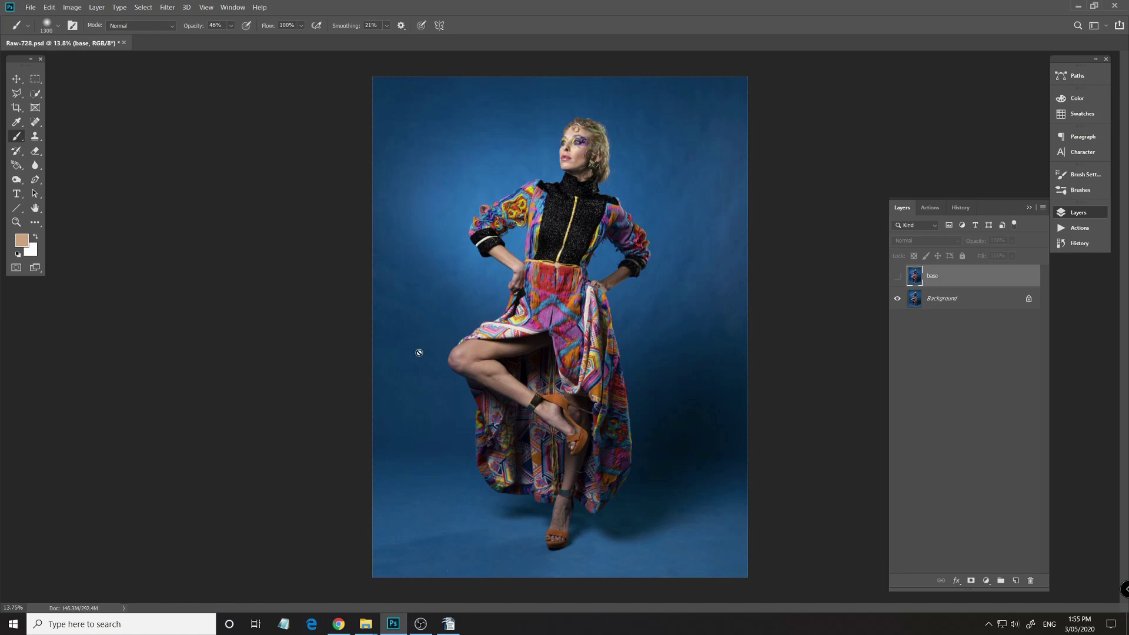
{"action": "left_click", "coordinate": [957, 300]}
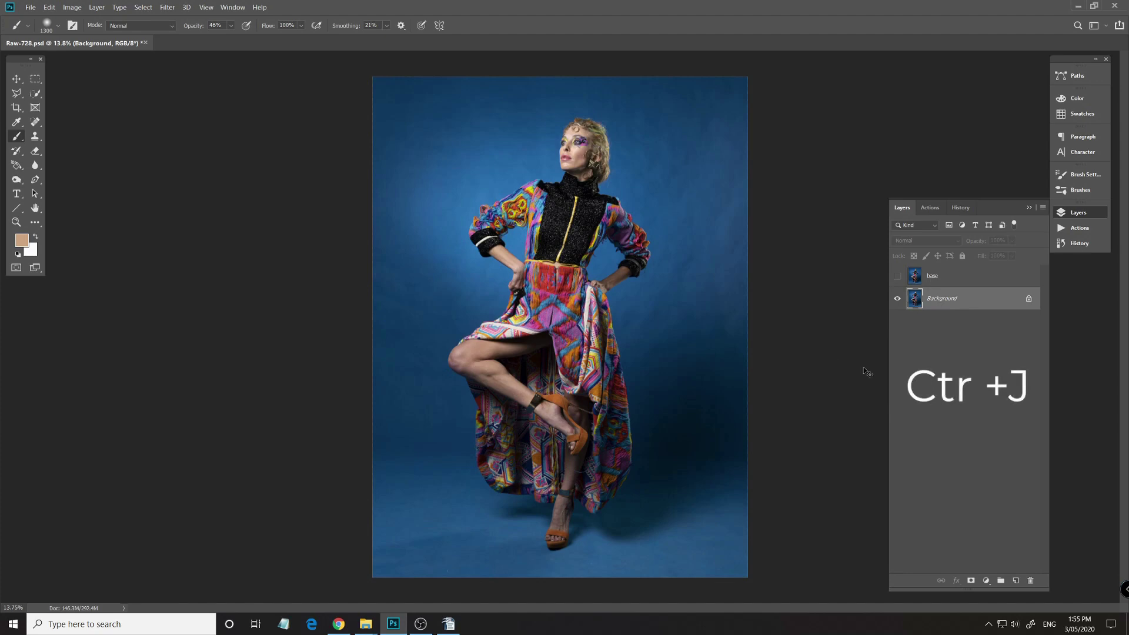
Duplicate Background, hide Background copy 2 and select Background copy.
{"action": "key", "text": "ctrl+j"}
{"action": "key", "text": "ctrl+j"}
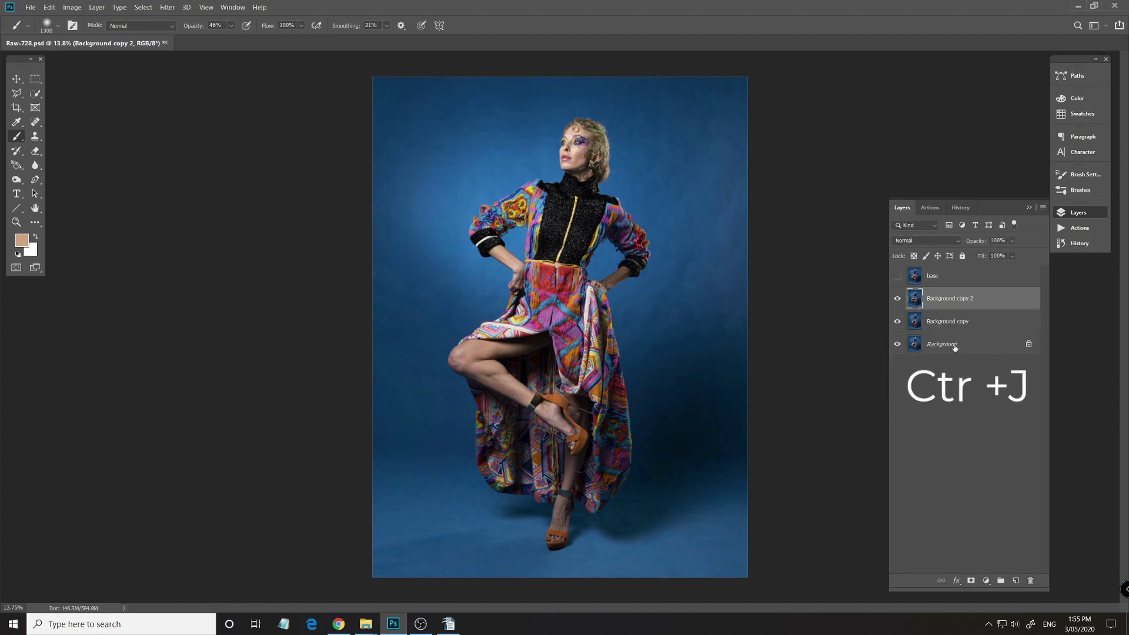
{"action": "left_click", "coordinate": [897, 299]}
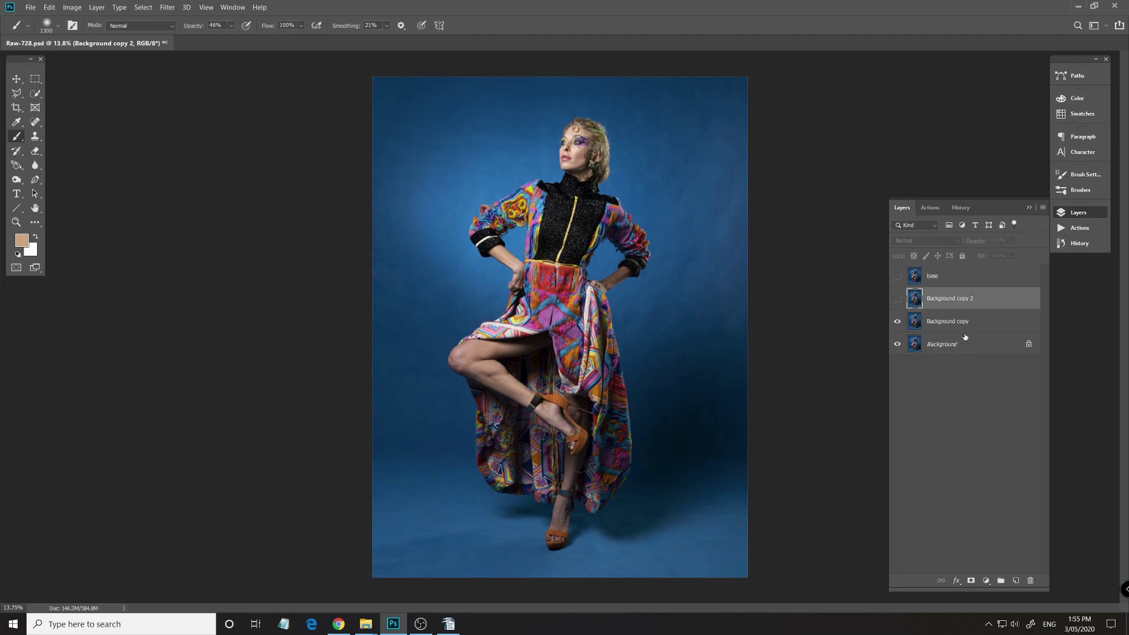
{"action": "left_click", "coordinate": [956, 322]}
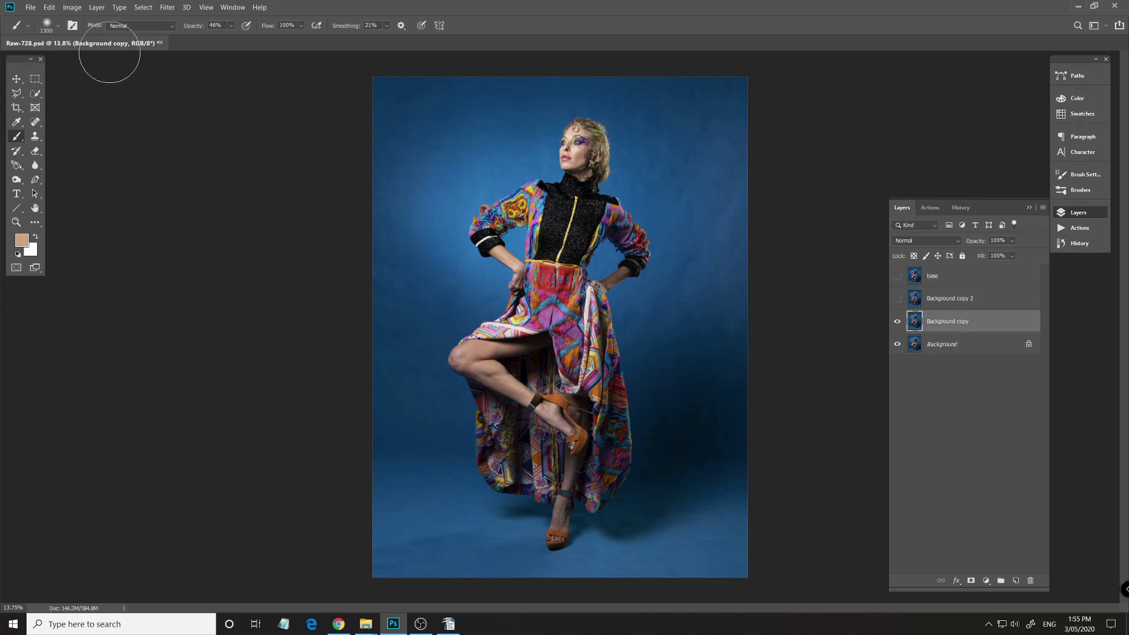
{"action": "left_click", "coordinate": [167, 8]}
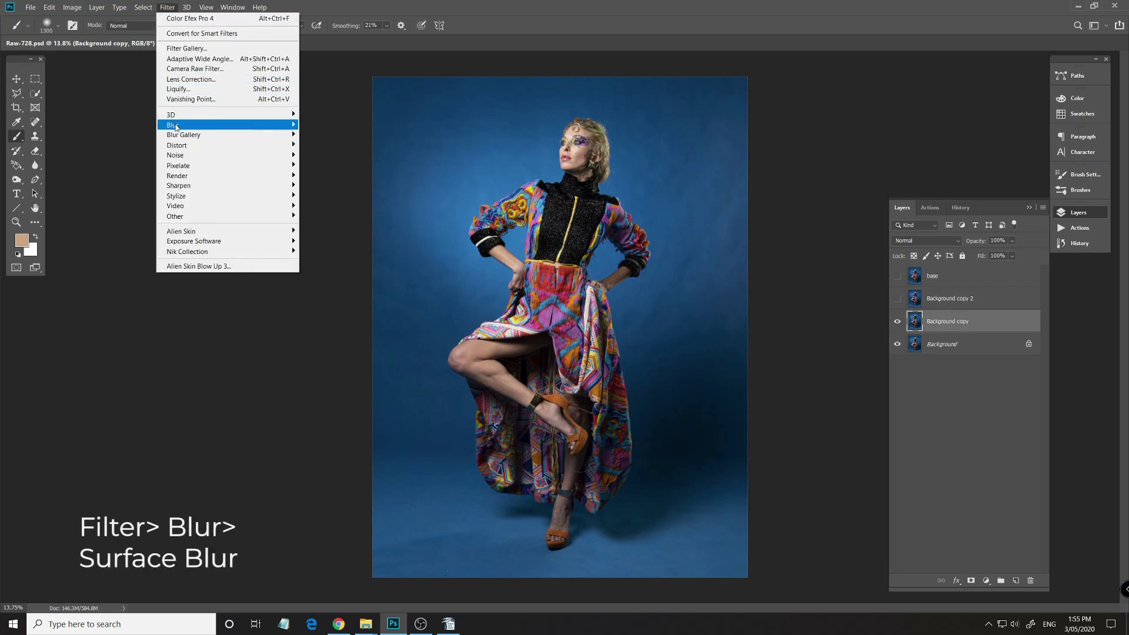
Apply Surface Blur with Radius 95 pixels and Threshold 30 levels to Background copy.
{"action": "mouse_move", "coordinate": [177, 126]}
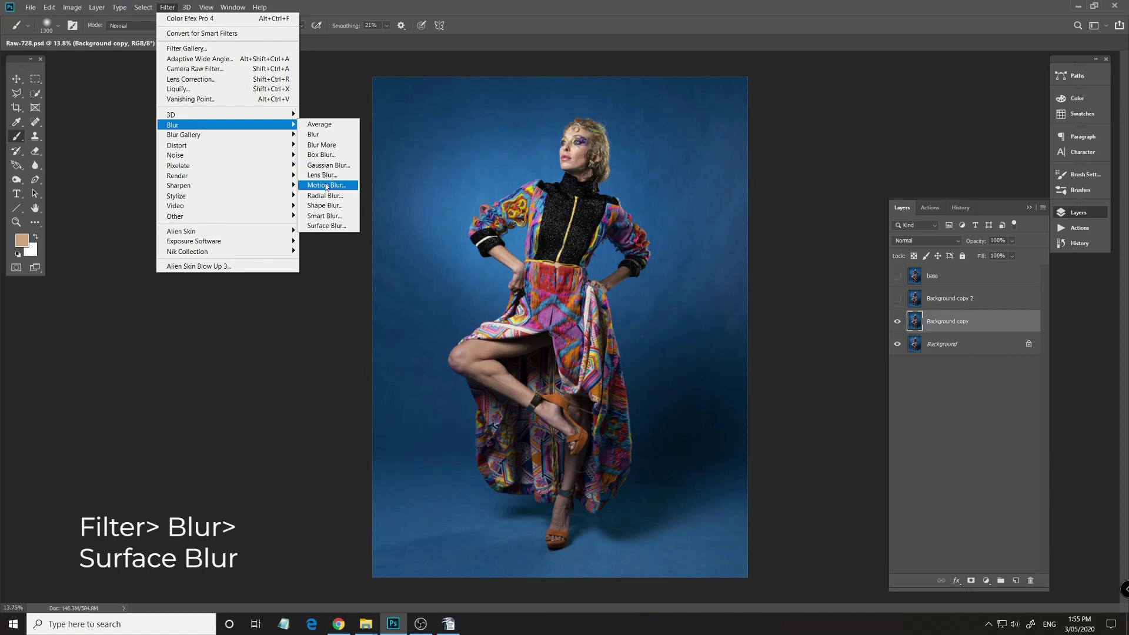
{"action": "left_click", "coordinate": [343, 226]}
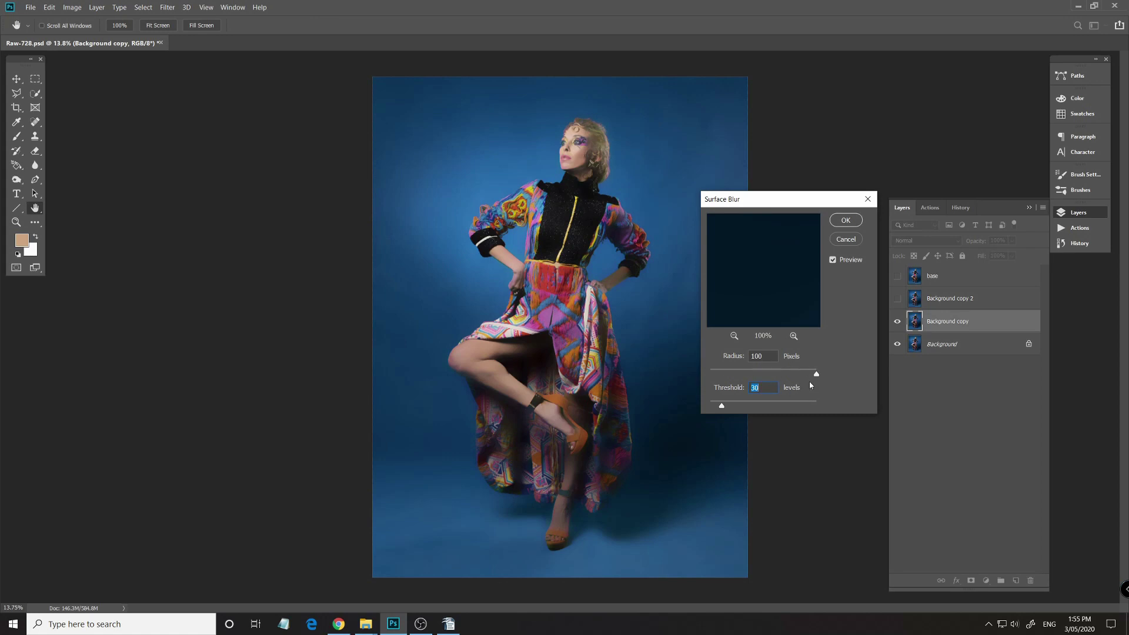
{"action": "mouse_move", "coordinate": [817, 376]}
{"action": "left_mouse_down"}
{"action": "mouse_move", "coordinate": [717, 374]}
{"action": "mouse_move", "coordinate": [822, 375]}
{"action": "mouse_move", "coordinate": [718, 375]}
{"action": "mouse_move", "coordinate": [811, 374]}
{"action": "left_mouse_up"}
{"action": "key", "text": "alt"}
{"action": "left_click", "coordinate": [518, 221]}
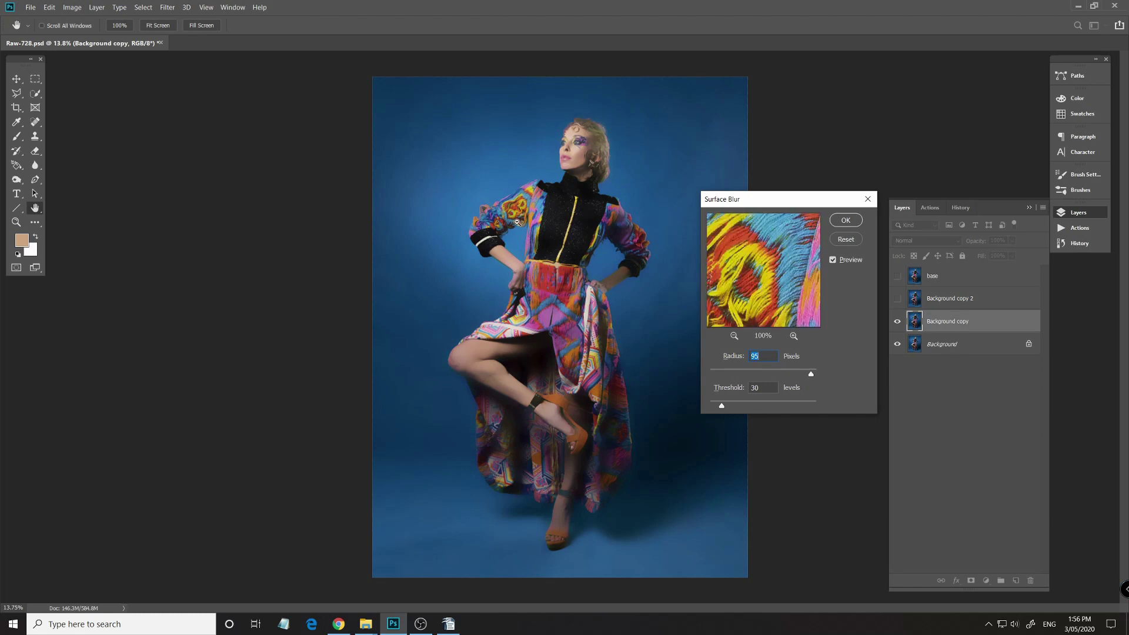
{"action": "left_click", "coordinate": [577, 341], "text": "ctrl"}
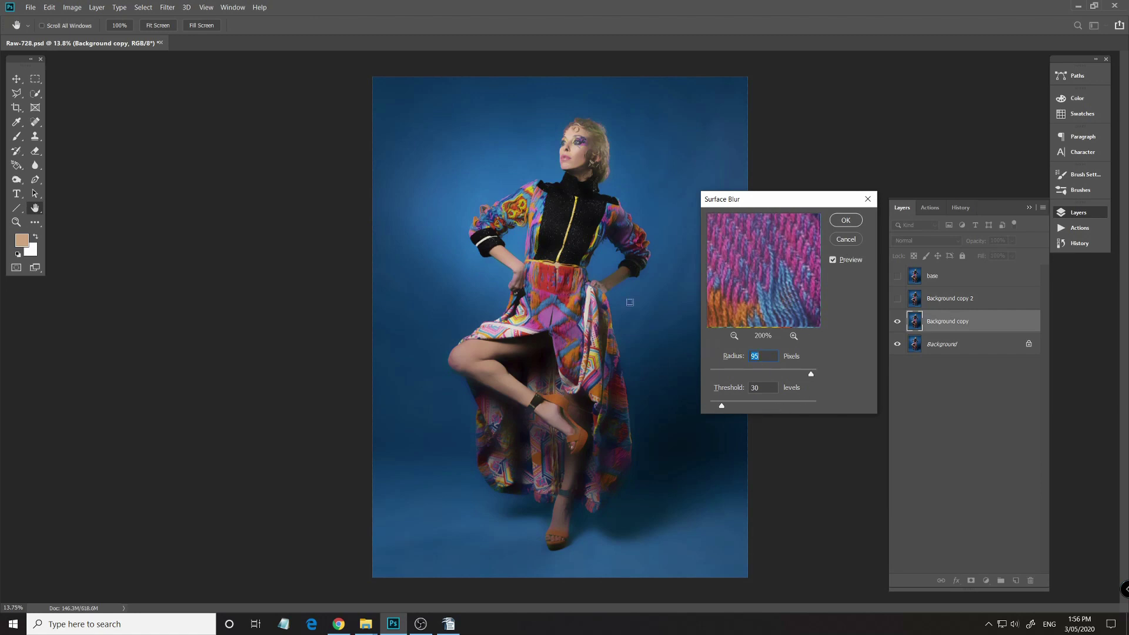
{"action": "left_click", "coordinate": [846, 220]}
{"action": "key", "text": "b"}
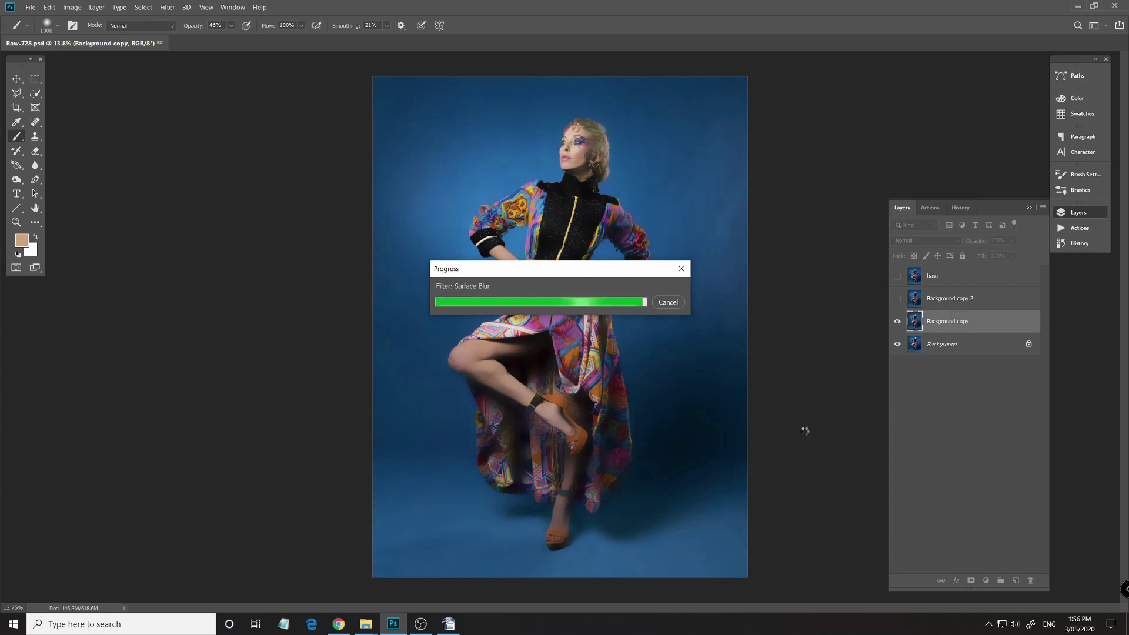
Show and select Background copy 2, then quick-select the blue backdrop with a 1000 px brush.
{"action": "left_click", "coordinate": [897, 299]}
{"action": "left_click", "coordinate": [945, 305]}
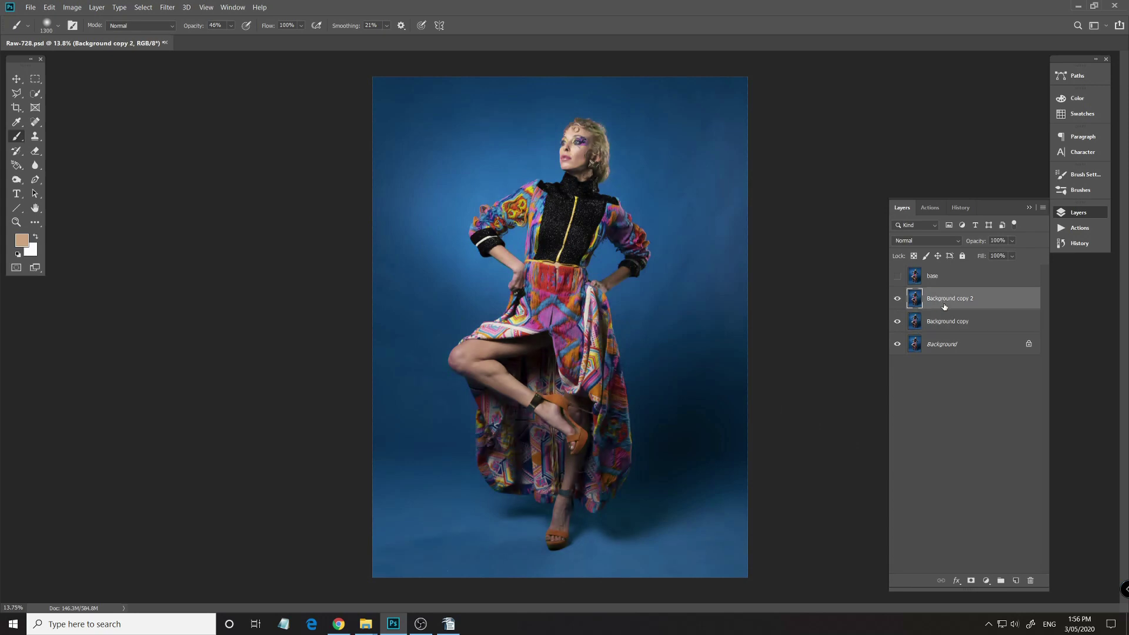
{"action": "left_click", "coordinate": [35, 94]}
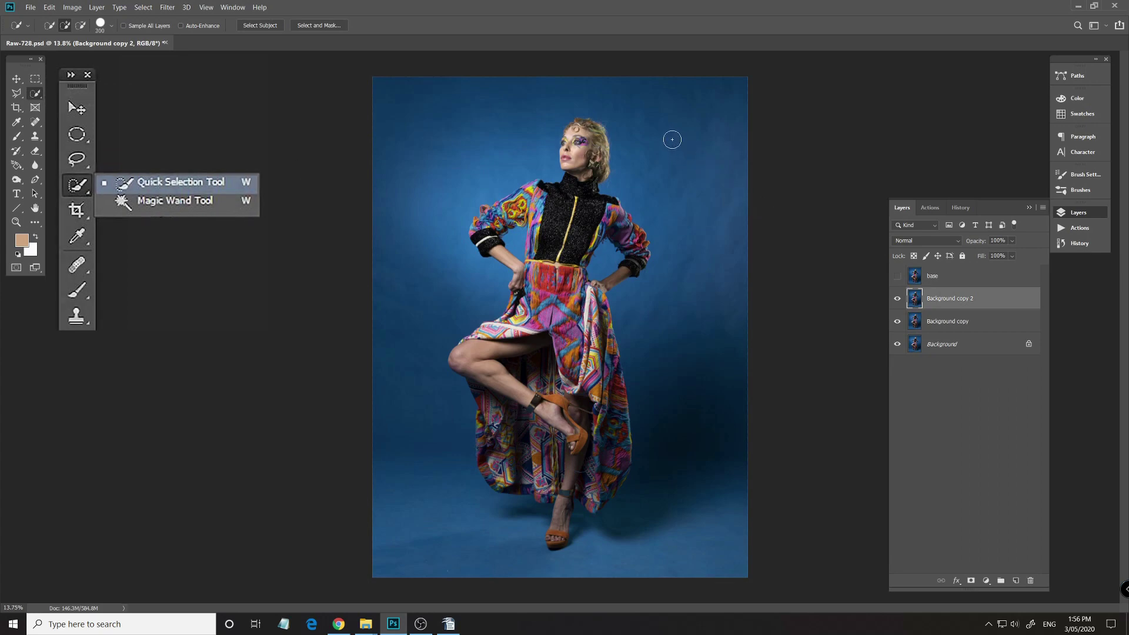
{"action": "key", "text": "bracketright"}
{"action": "key", "text": "bracketright"}
{"action": "key", "text": "bracketright"}
{"action": "key", "text": "bracketright"}
{"action": "key", "text": "bracketright"}
{"action": "key", "text": "bracketright"}
{"action": "key", "text": "bracketright"}
{"action": "key", "text": "bracketright"}
{"action": "mouse_move", "coordinate": [667, 140]}
{"action": "left_mouse_down"}
{"action": "mouse_move", "coordinate": [715, 221]}
{"action": "mouse_move", "coordinate": [719, 433]}
{"action": "left_mouse_up"}
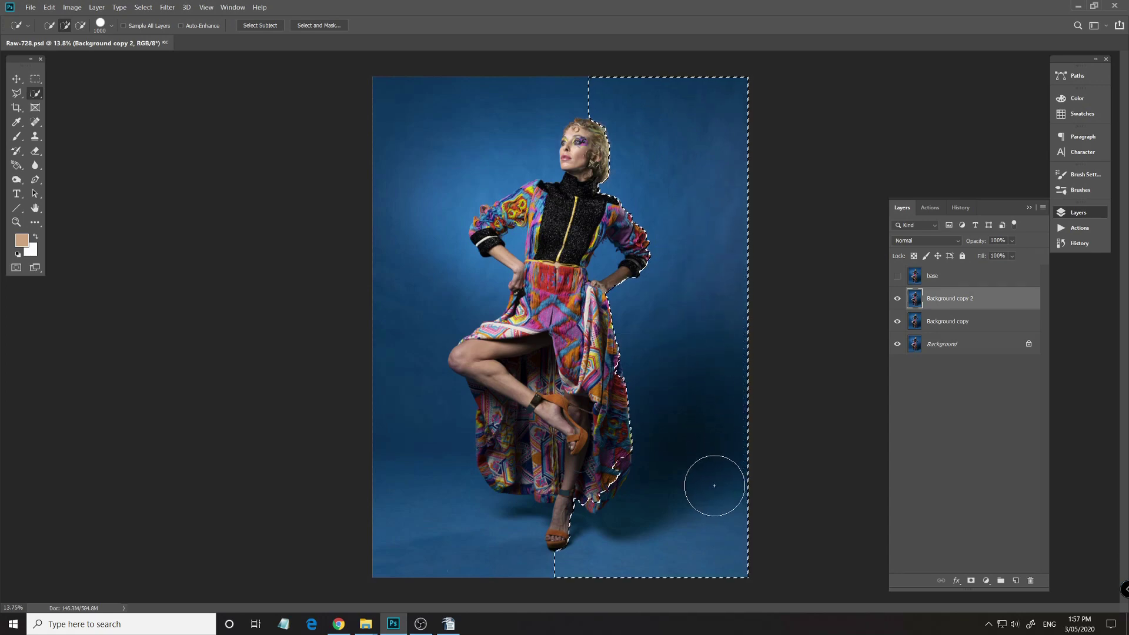
{"action": "left_click_drag", "start_coordinate": [456, 535], "coordinate": [376, 471]}
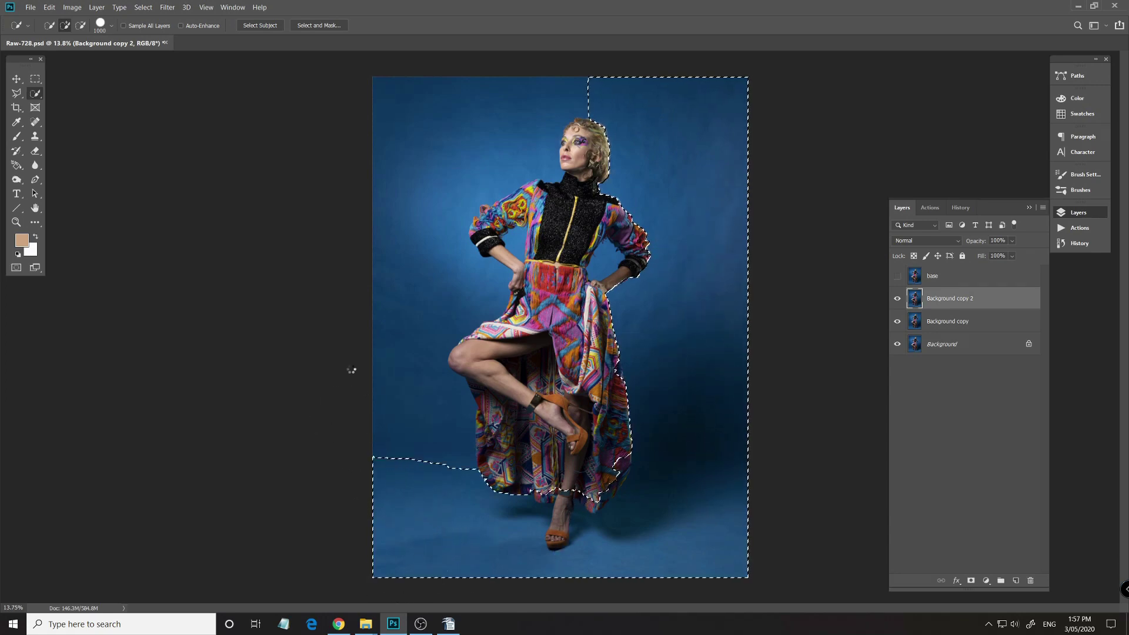
{"action": "left_click_drag", "start_coordinate": [365, 335], "coordinate": [370, 272]}
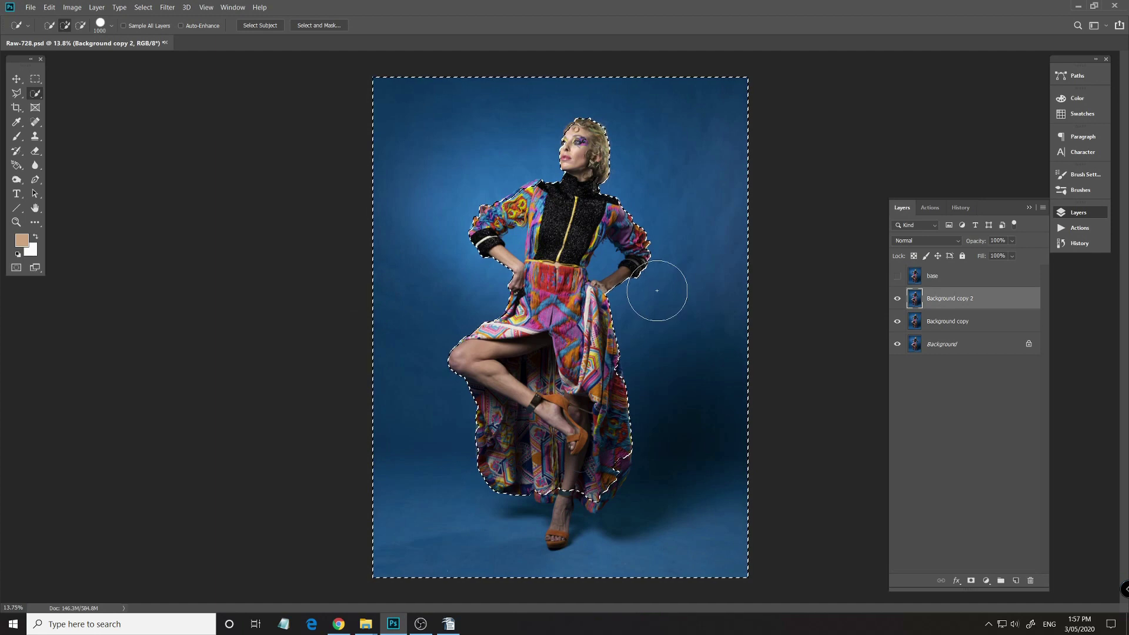
Refine the selection around the leg and sandal with a 200 px brush, then add a layer mask.
{"action": "key", "text": "bracketleft"}
{"action": "key", "text": "bracketleft"}
{"action": "key", "text": "bracketleft"}
{"action": "key", "text": "bracketleft"}
{"action": "key", "text": "bracketleft"}
{"action": "key", "text": "bracketleft"}
{"action": "key", "text": "bracketleft"}
{"action": "key", "text": "bracketleft"}
{"action": "key", "text": "bracketleft"}
{"action": "key", "text": "bracketleft"}
{"action": "key", "text": "bracketleft"}
{"action": "key", "text": "bracketleft"}
{"action": "key", "text": "bracketleft"}
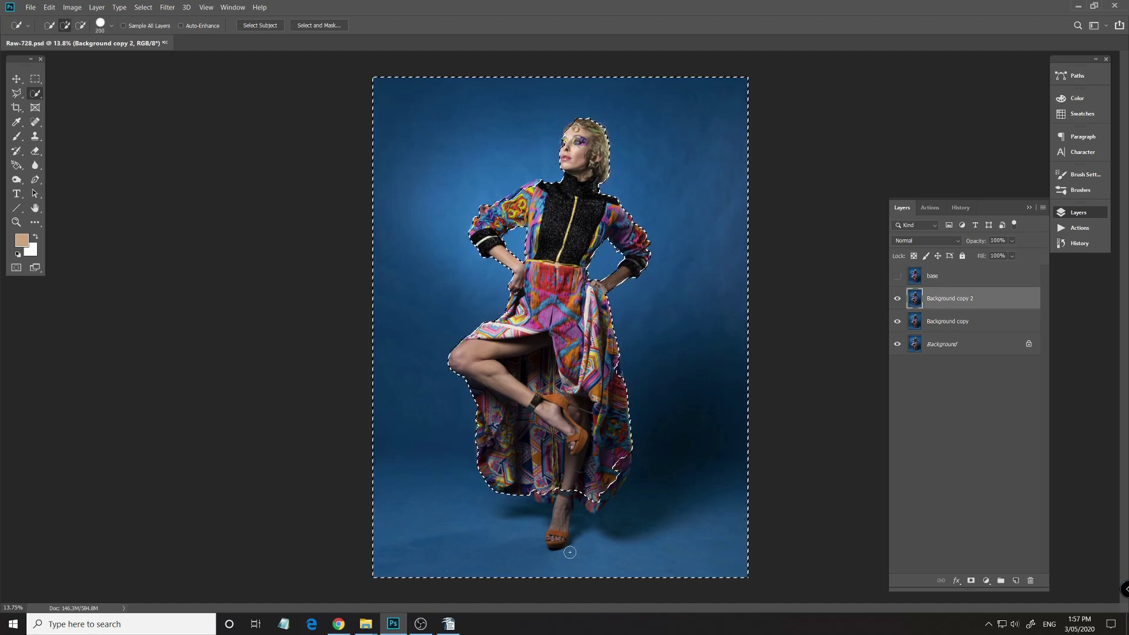
{"action": "scroll", "coordinate": [578, 541], "scroll_direction": "up", "scroll_amount": 5}
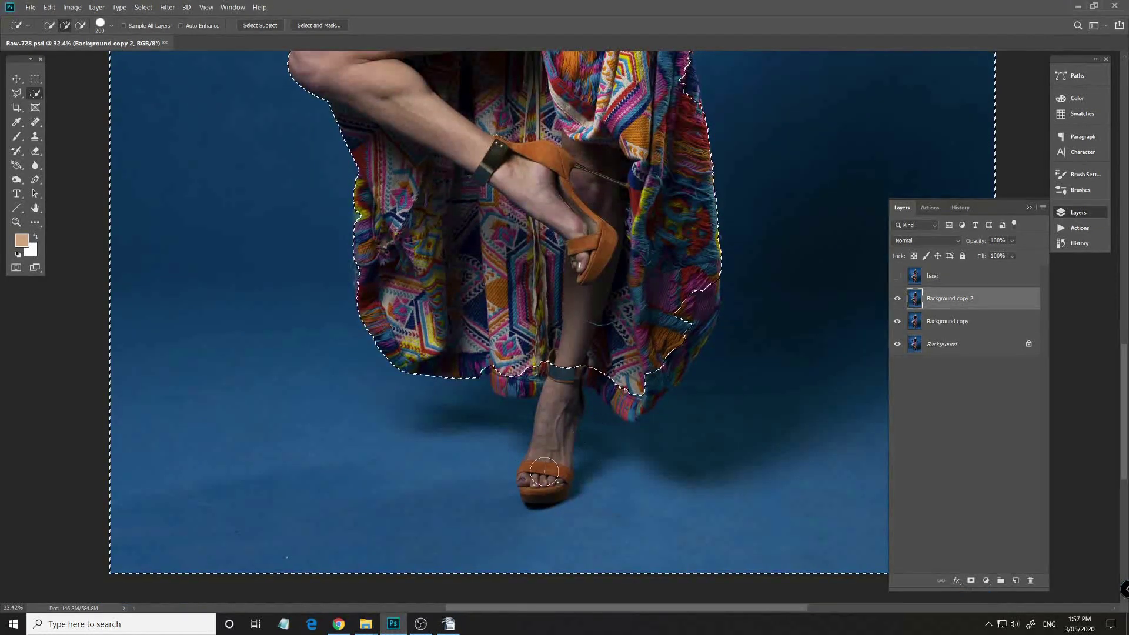
{"action": "mouse_move", "coordinate": [544, 472]}
{"action": "left_mouse_down"}
{"action": "mouse_move", "coordinate": [564, 416]}
{"action": "mouse_move", "coordinate": [559, 368]}
{"action": "left_mouse_up"}
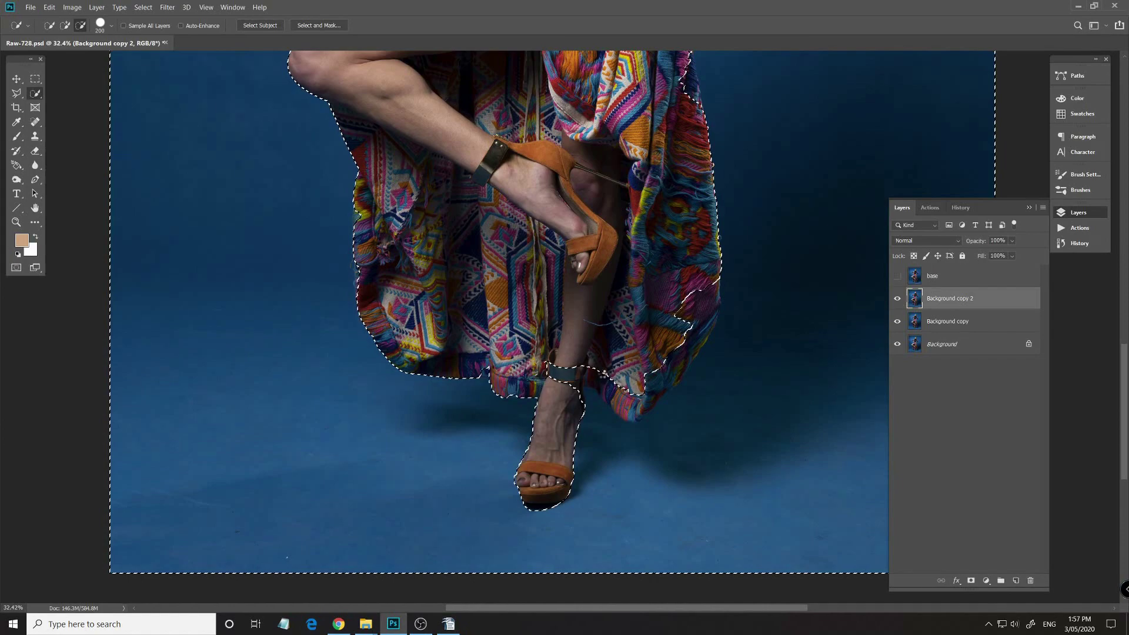
{"action": "left_click_drag", "start_coordinate": [556, 366], "coordinate": [601, 372]}
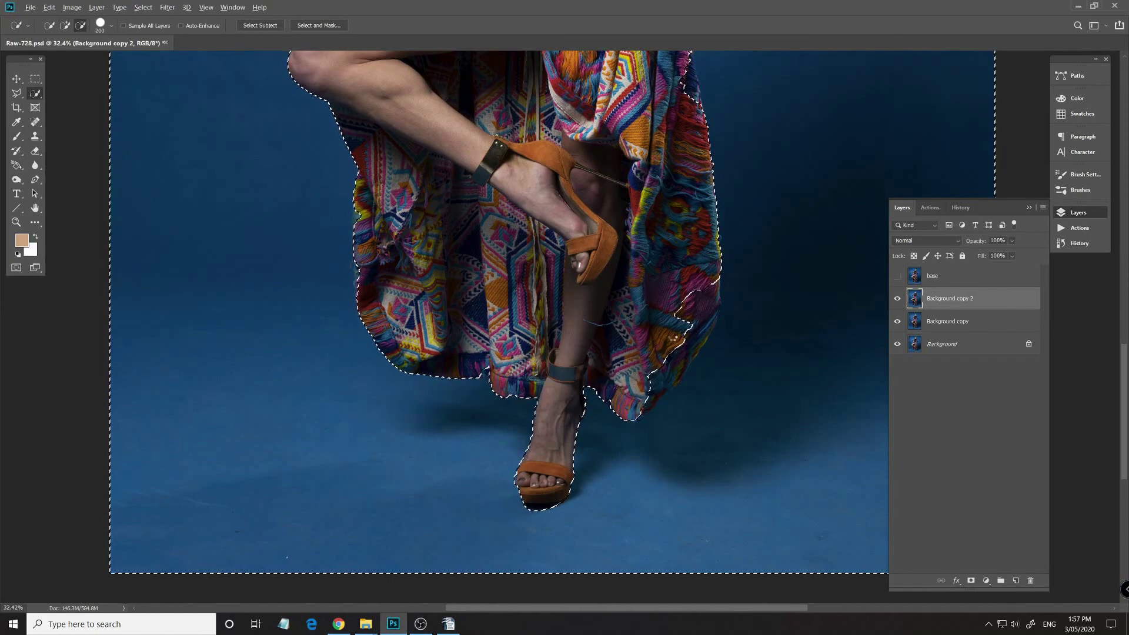
{"action": "scroll", "coordinate": [620, 453], "scroll_direction": "up", "scroll_amount": 10}
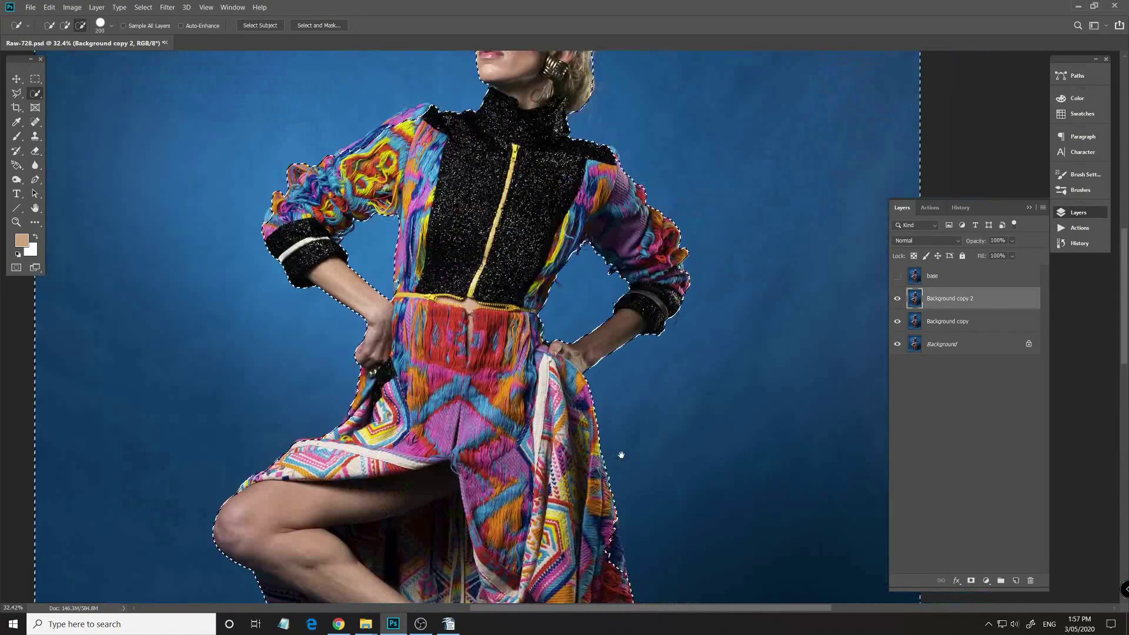
{"action": "scroll", "coordinate": [465, 276], "scroll_direction": "up", "scroll_amount": 3}
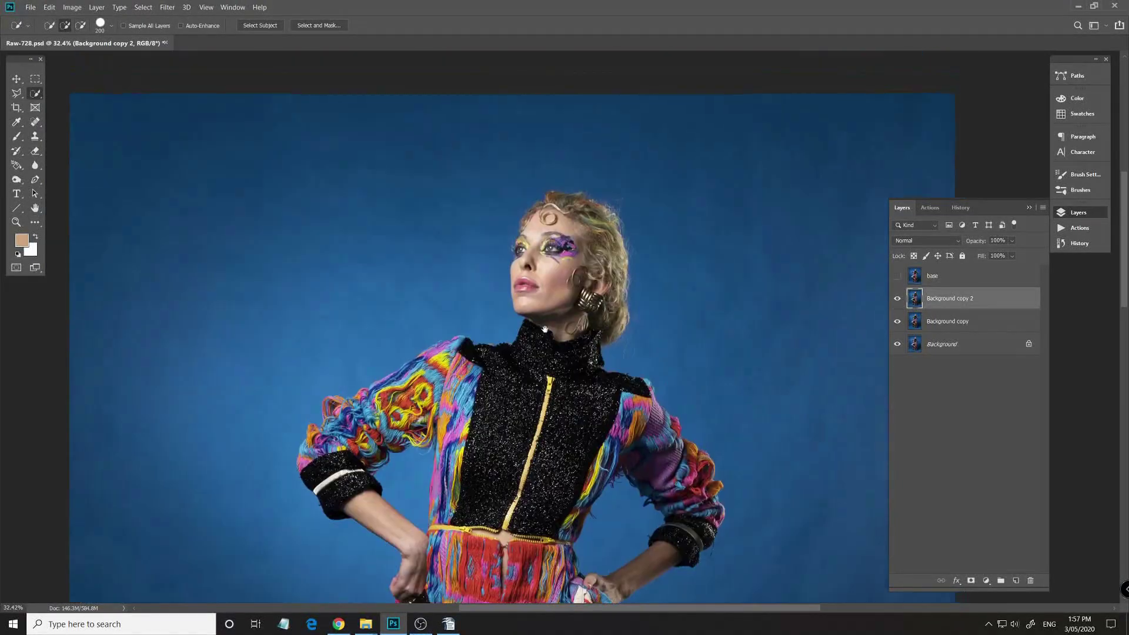
{"action": "scroll", "coordinate": [575, 391], "scroll_direction": "up", "scroll_amount": 5}
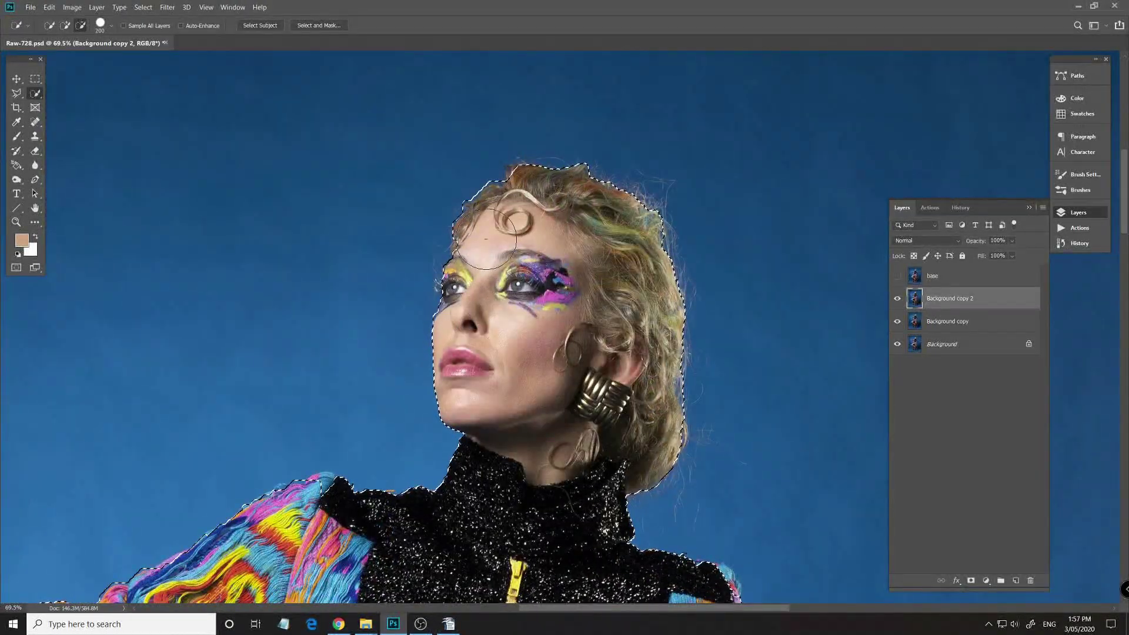
{"action": "scroll", "coordinate": [470, 247], "scroll_direction": "down", "scroll_amount": 10}
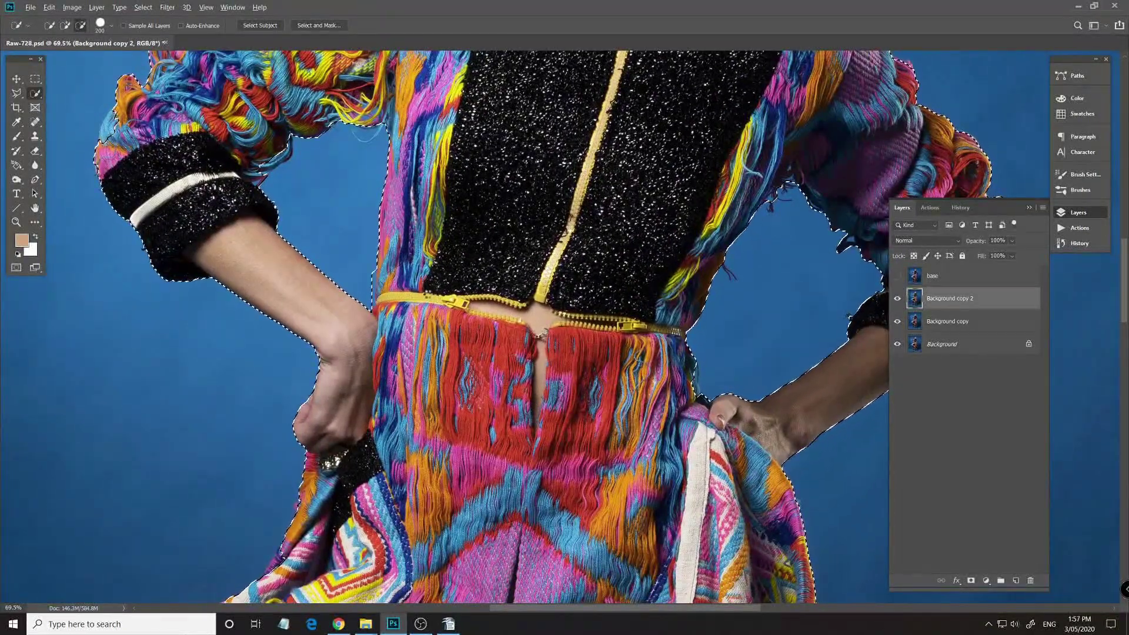
{"action": "scroll", "coordinate": [532, 430], "scroll_direction": "down", "scroll_amount": 3}
{"action": "scroll", "coordinate": [532, 430], "scroll_direction": "down", "scroll_amount": 8}
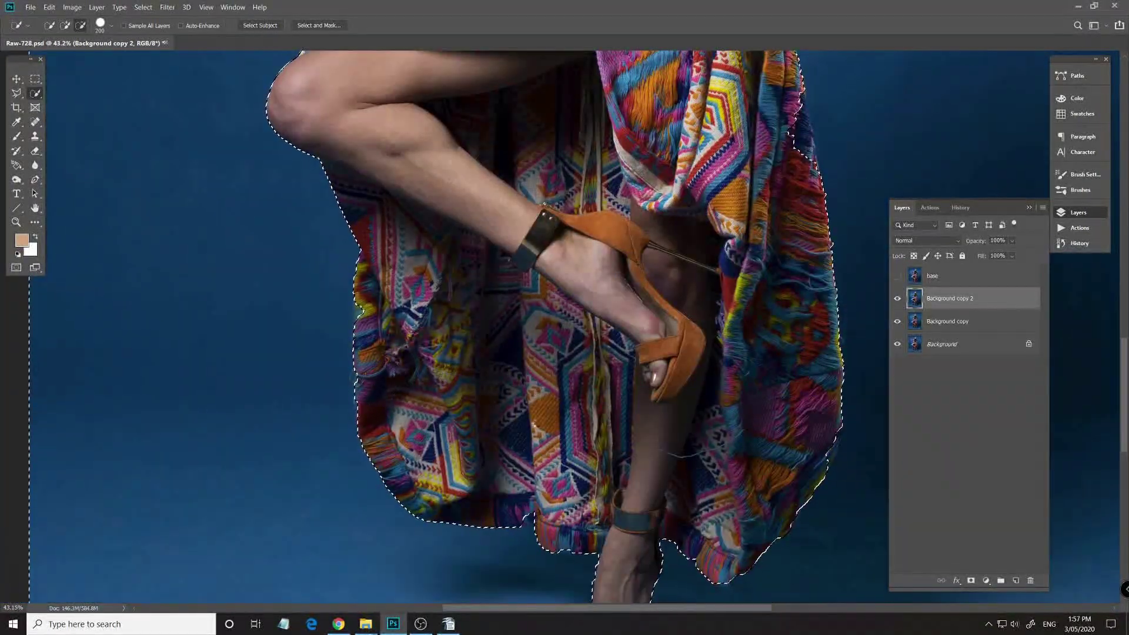
{"action": "scroll", "coordinate": [700, 418], "scroll_direction": "down", "scroll_amount": 5}
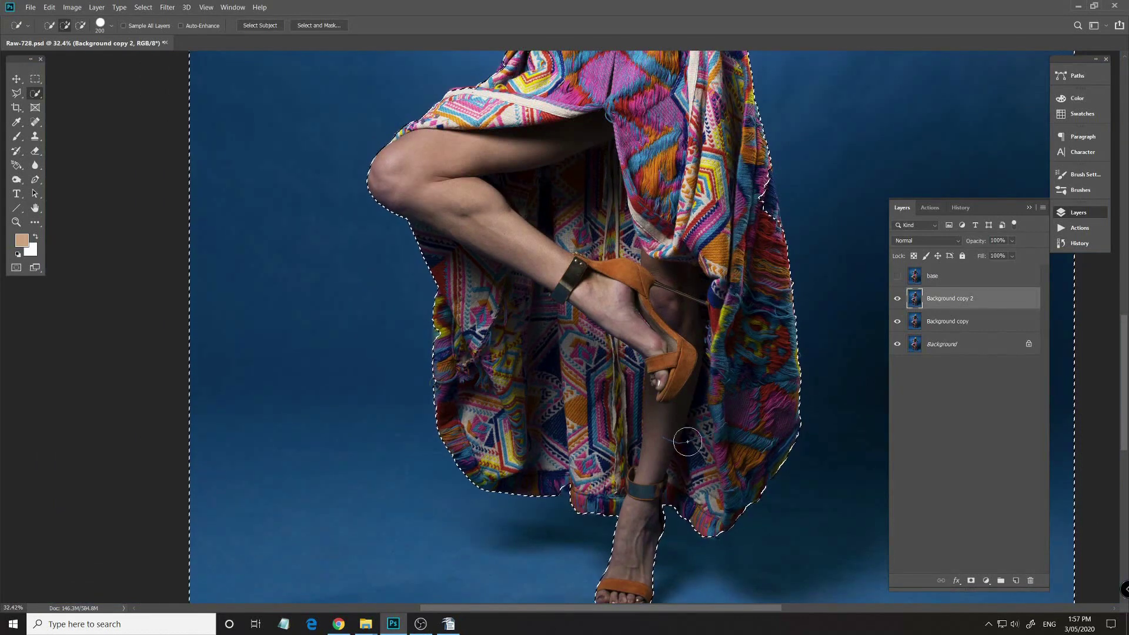
{"action": "key", "text": "ctrl+0"}
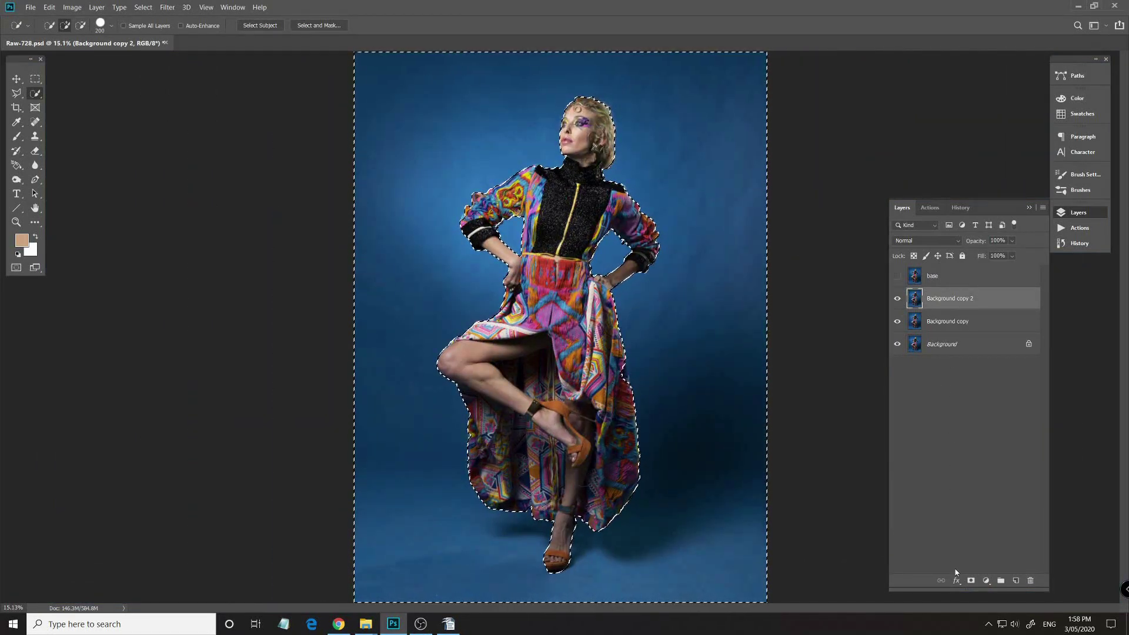
{"action": "left_click", "coordinate": [972, 581]}
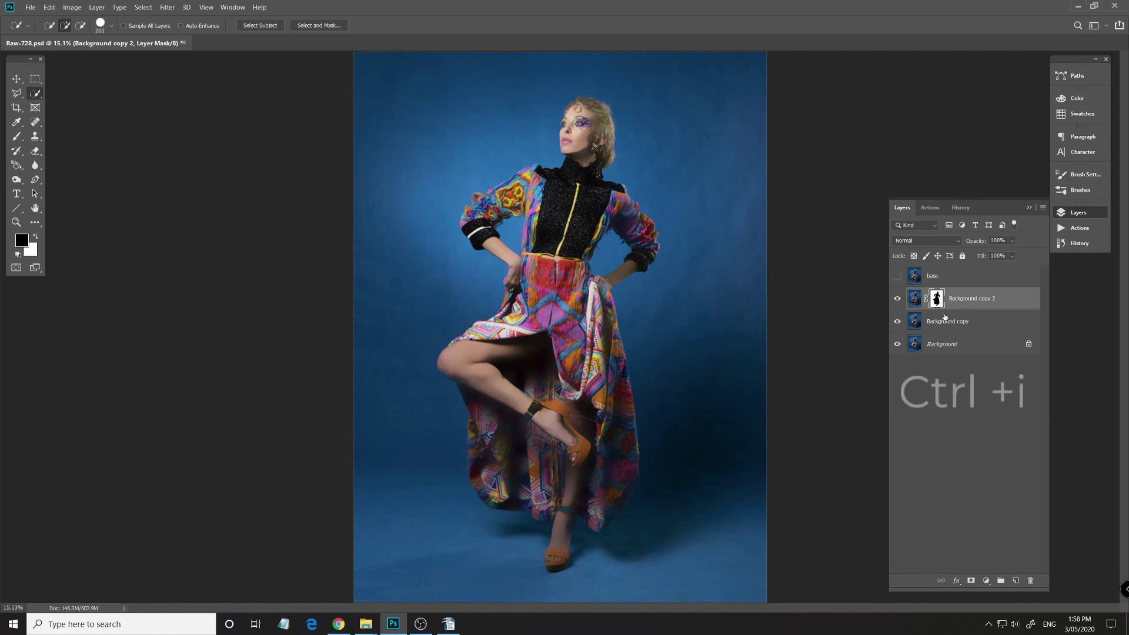
Invert Background copy 2's mask, then merge it with the blurred Background copy.
{"action": "key", "text": "ctrl+i"}
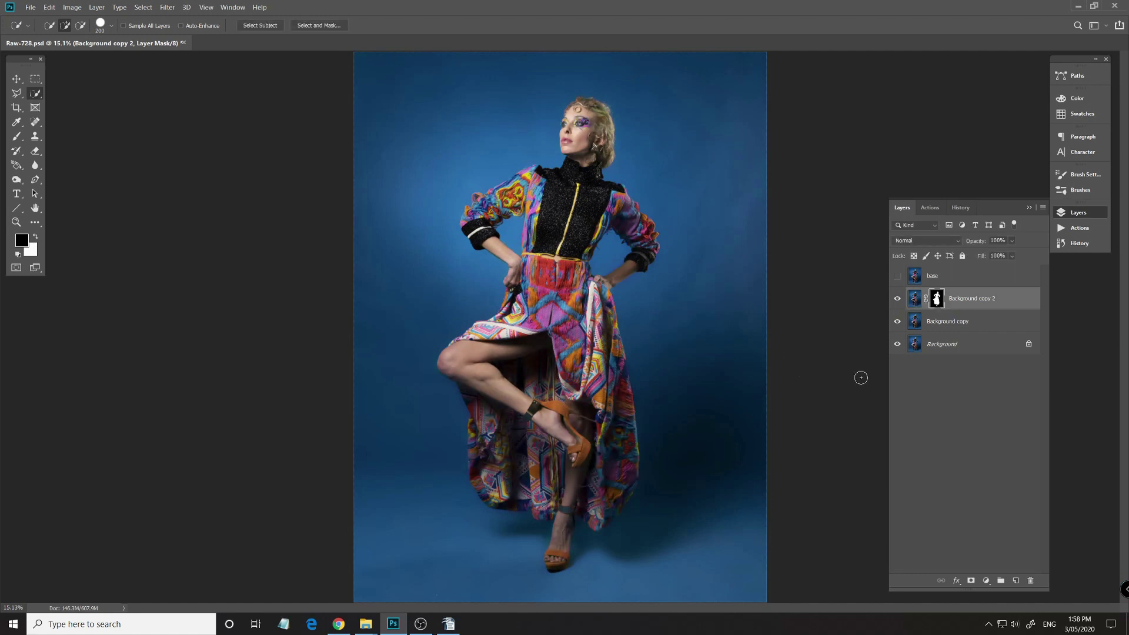
{"action": "left_click", "coordinate": [943, 323], "text": "shift"}
{"action": "right_click", "coordinate": [944, 323]}
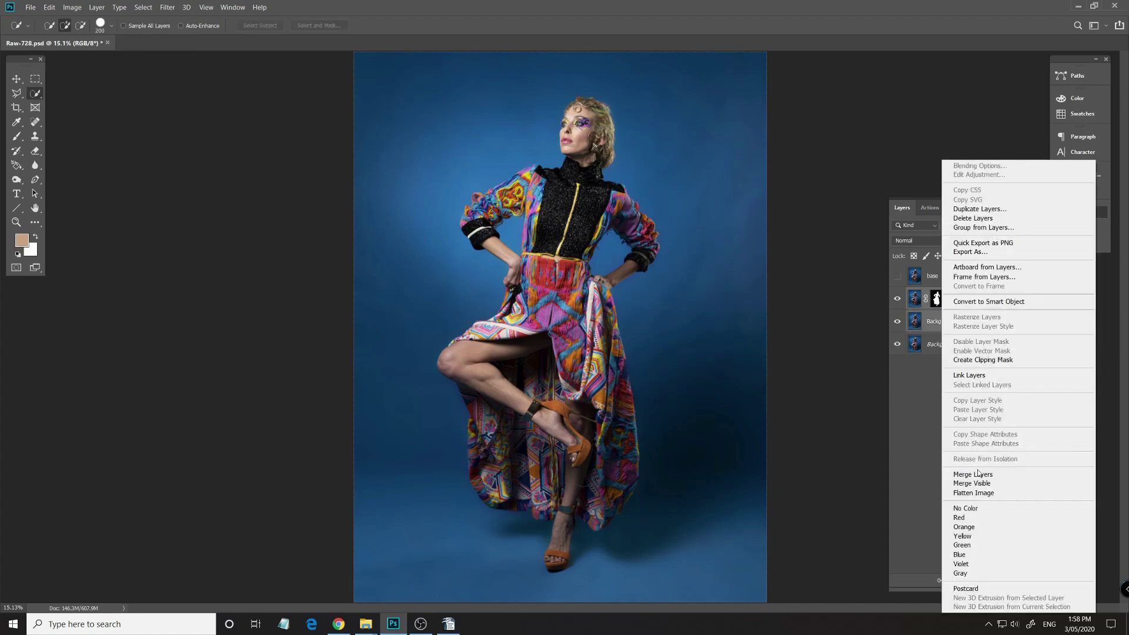
{"action": "left_click", "coordinate": [979, 475]}
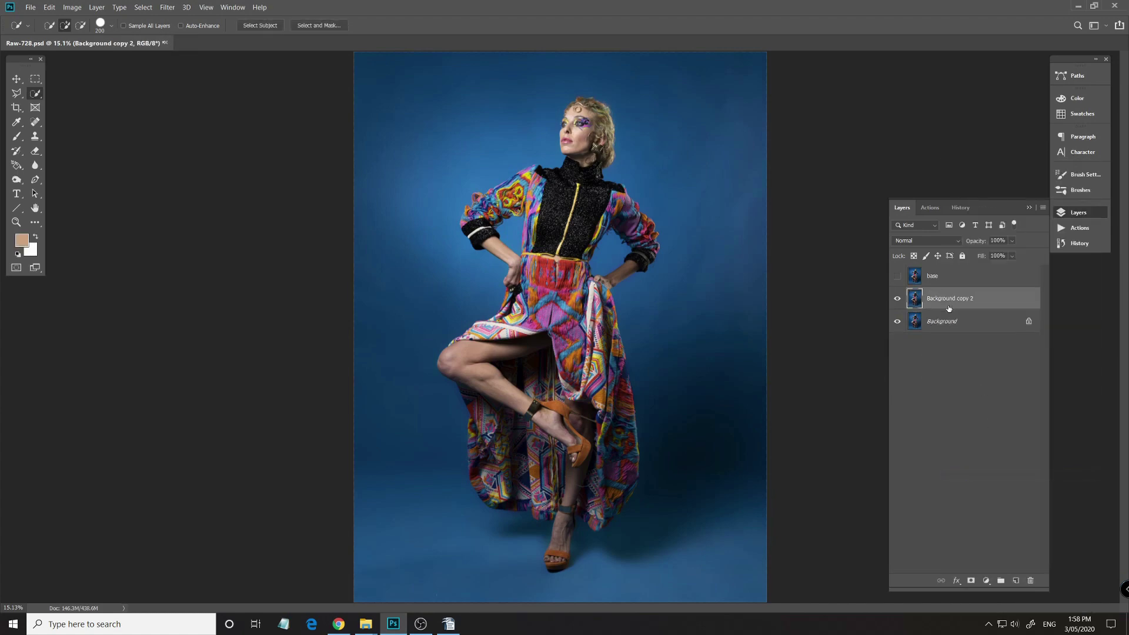
Duplicate Background copy 2, hide the new Background copy 3 and select Background copy 2.
{"action": "key", "text": "ctrl+j"}
{"action": "left_click", "coordinate": [897, 299]}
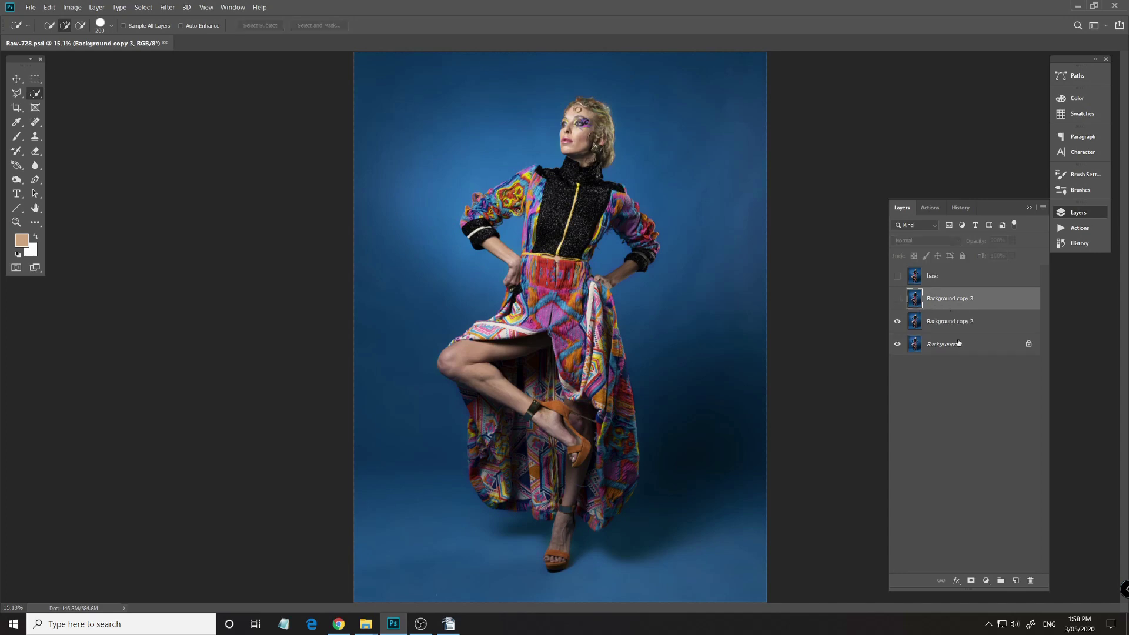
{"action": "left_click", "coordinate": [959, 322]}
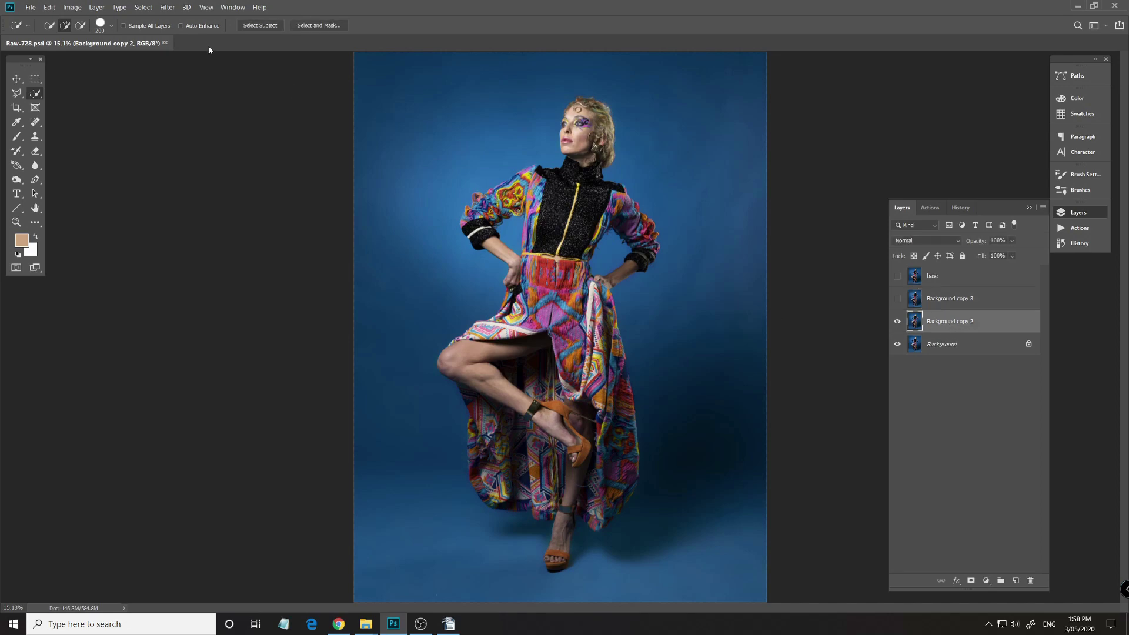
Preview a Gaussian Blur with a radius of 176.2 pixels.
{"action": "left_click", "coordinate": [168, 8]}
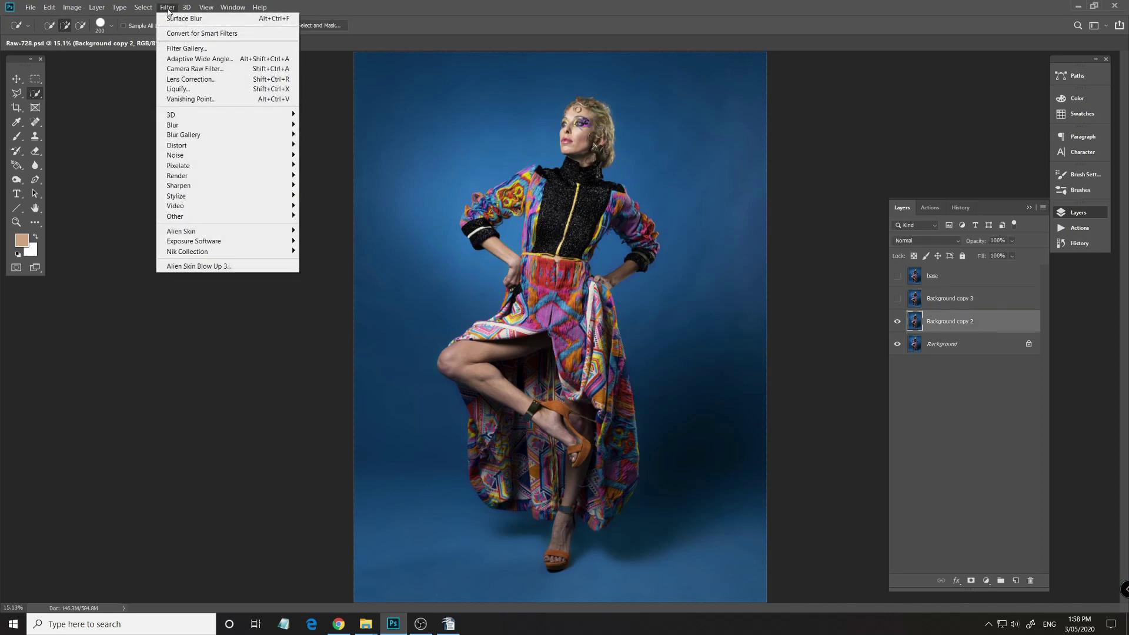
{"action": "mouse_move", "coordinate": [203, 129]}
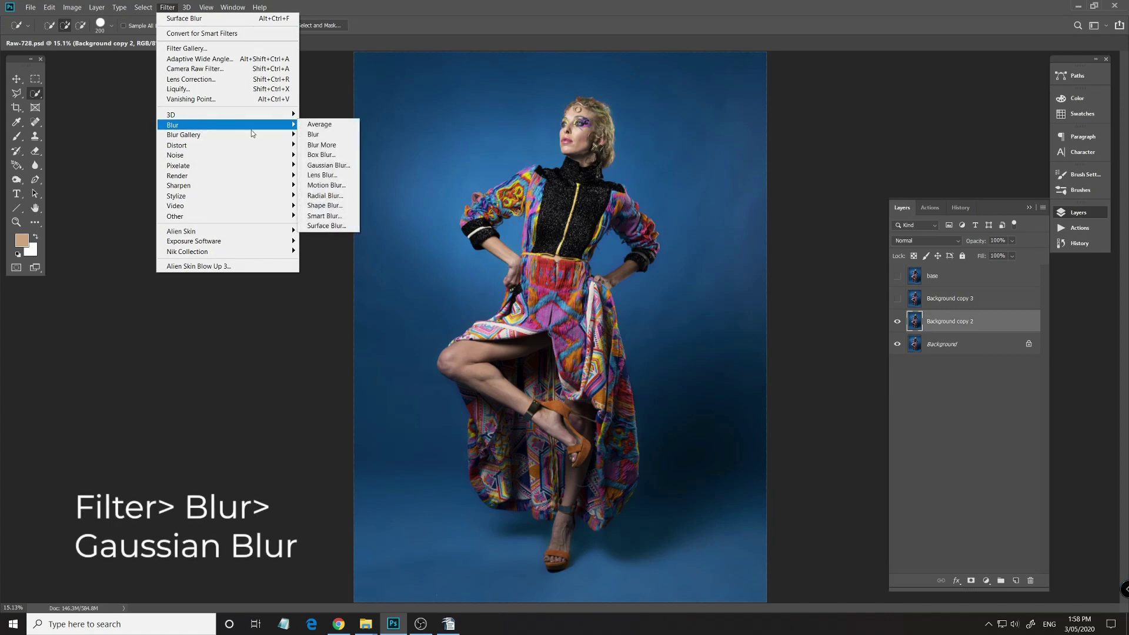
{"action": "left_click", "coordinate": [330, 165]}
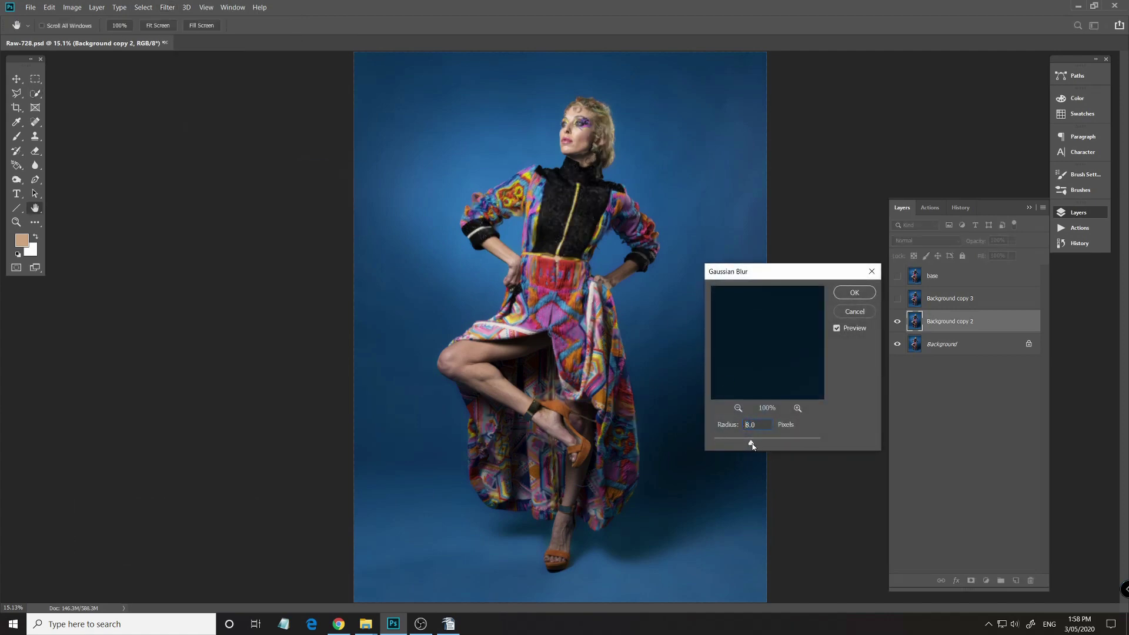
{"action": "left_click_drag", "start_coordinate": [751, 444], "coordinate": [797, 449]}
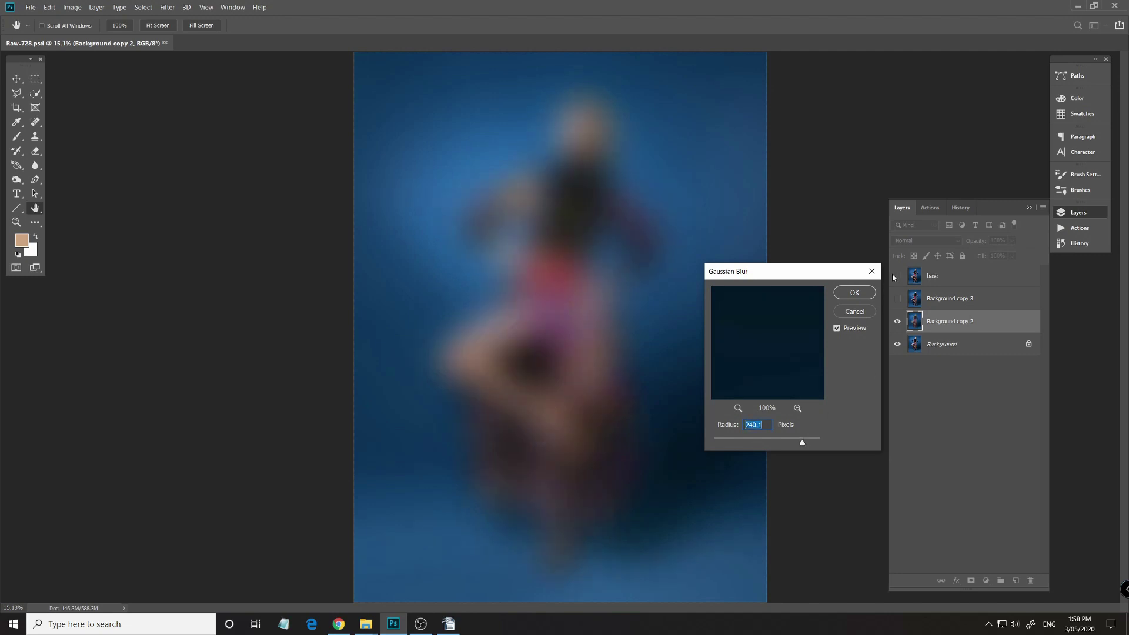
{"action": "left_click_drag", "start_coordinate": [801, 445], "coordinate": [797, 445]}
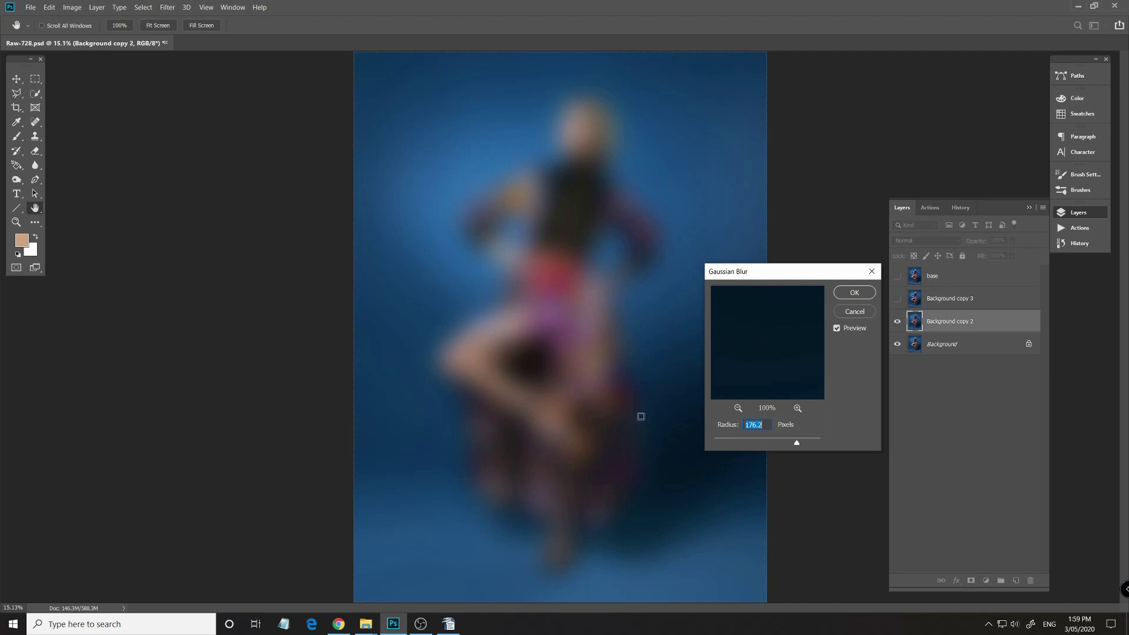
Apply the Gaussian Blur, then show Background copy 3 and add a white layer mask.
{"action": "left_click", "coordinate": [854, 293]}
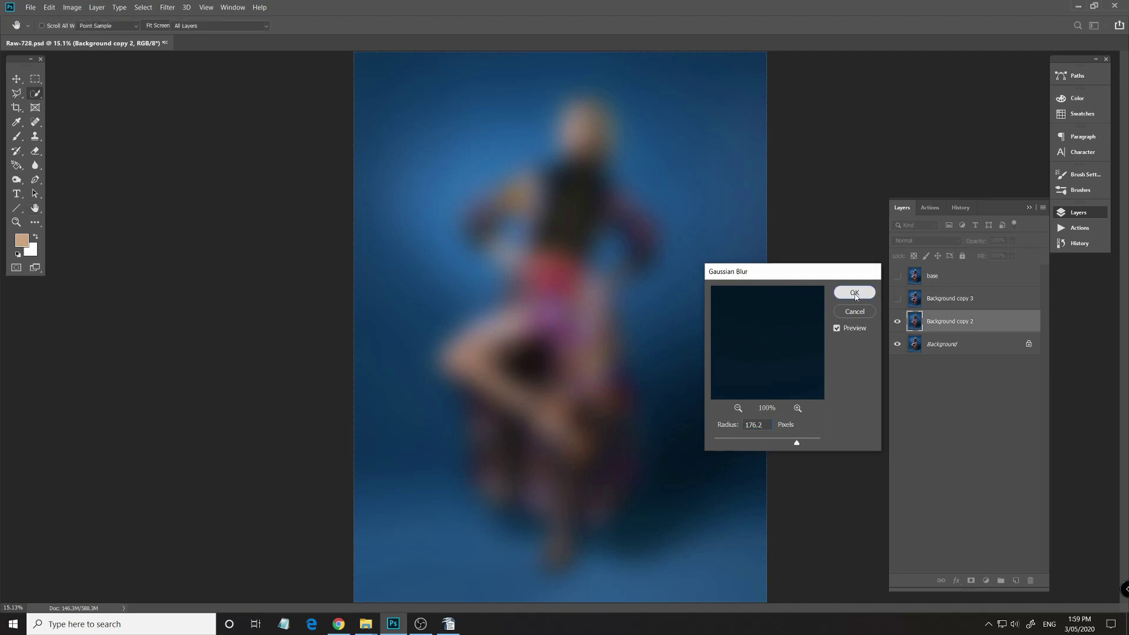
{"action": "left_click", "coordinate": [897, 299]}
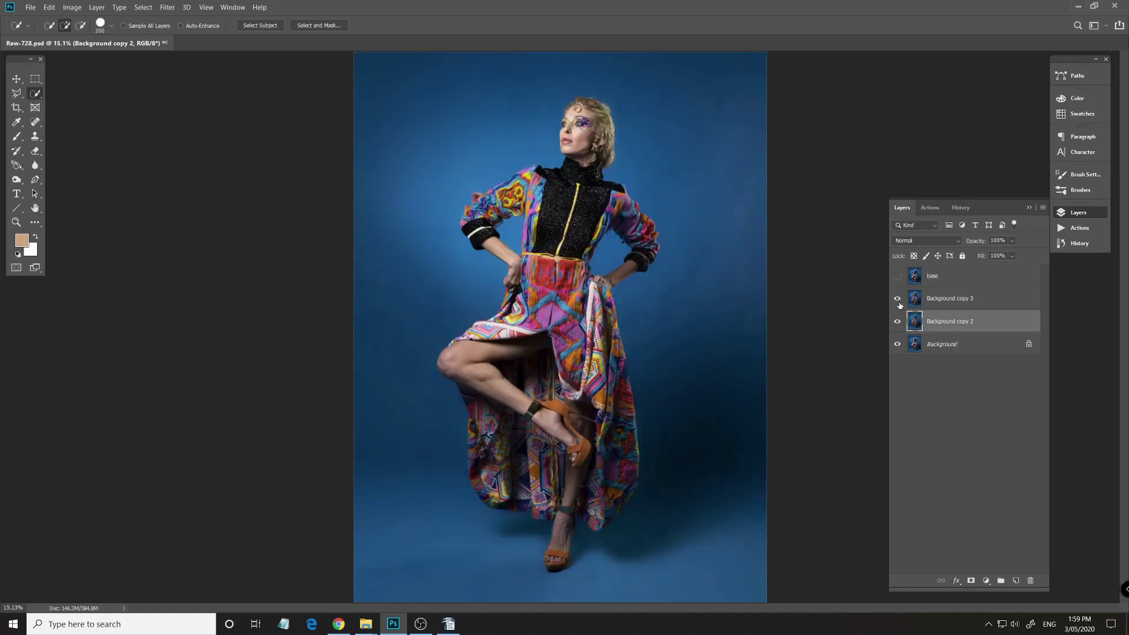
{"action": "left_click", "coordinate": [944, 305]}
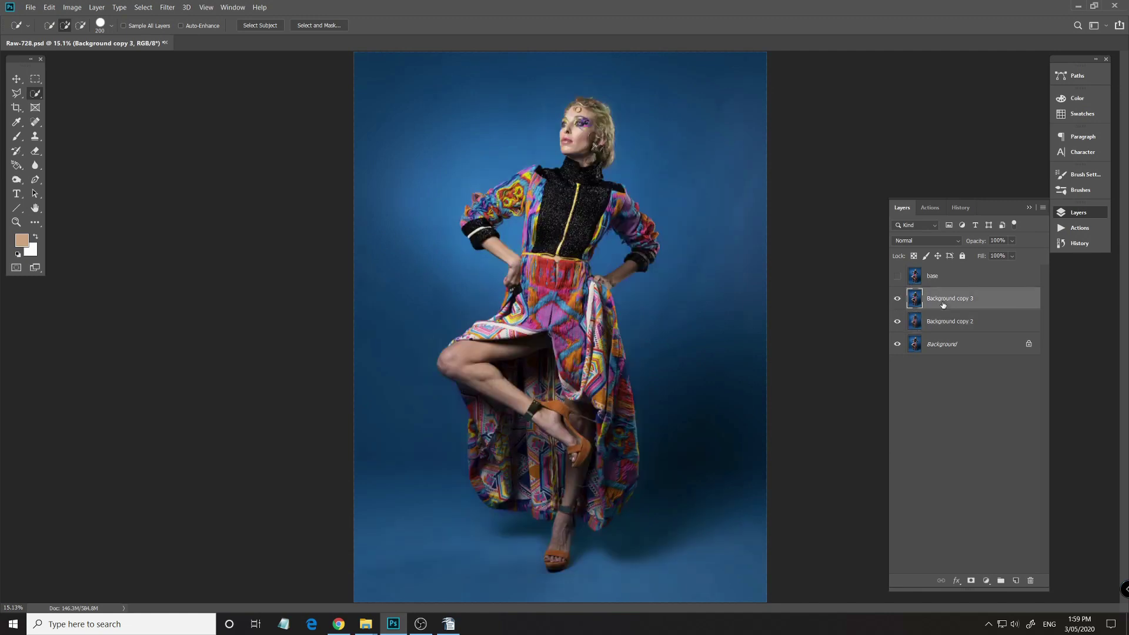
{"action": "left_click", "coordinate": [971, 581]}
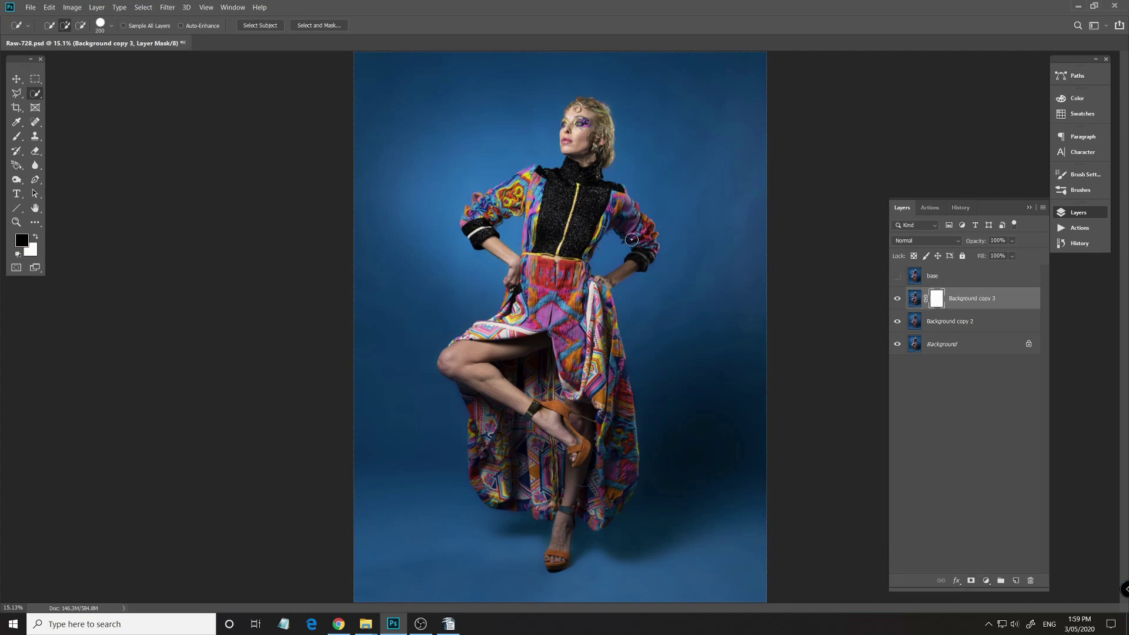
Paint black with a 1400 px brush over the background areas of Background copy 3's mask.
{"action": "scroll", "coordinate": [632, 240], "scroll_direction": "down", "scroll_amount": 1}
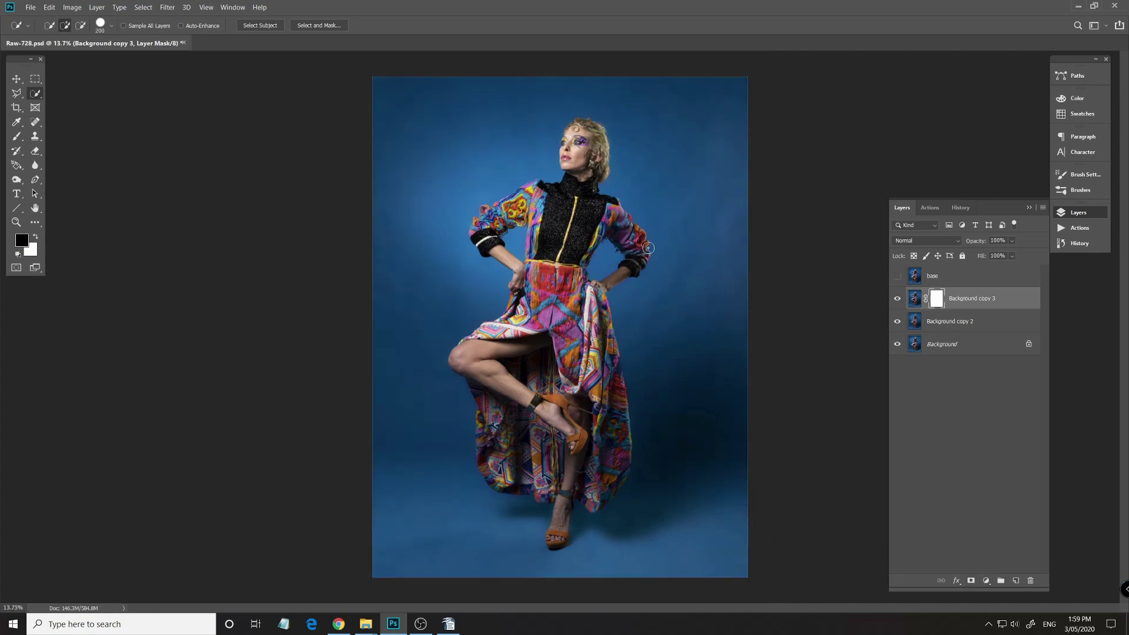
{"action": "left_click", "coordinate": [16, 140]}
{"action": "left_click", "coordinate": [22, 240]}
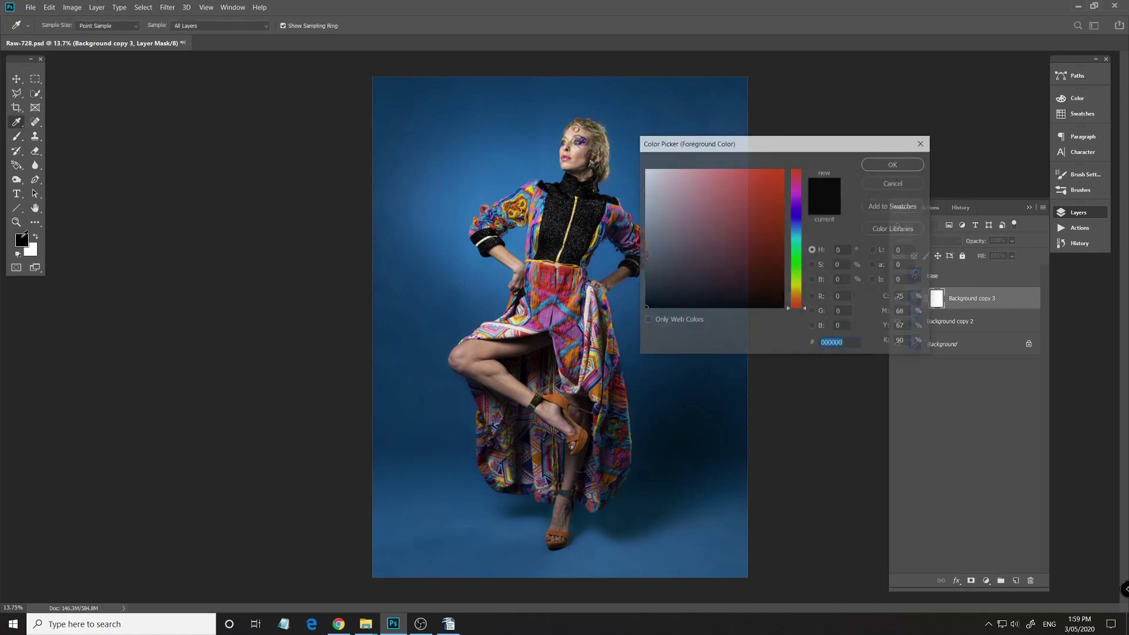
{"action": "left_click", "coordinate": [895, 164]}
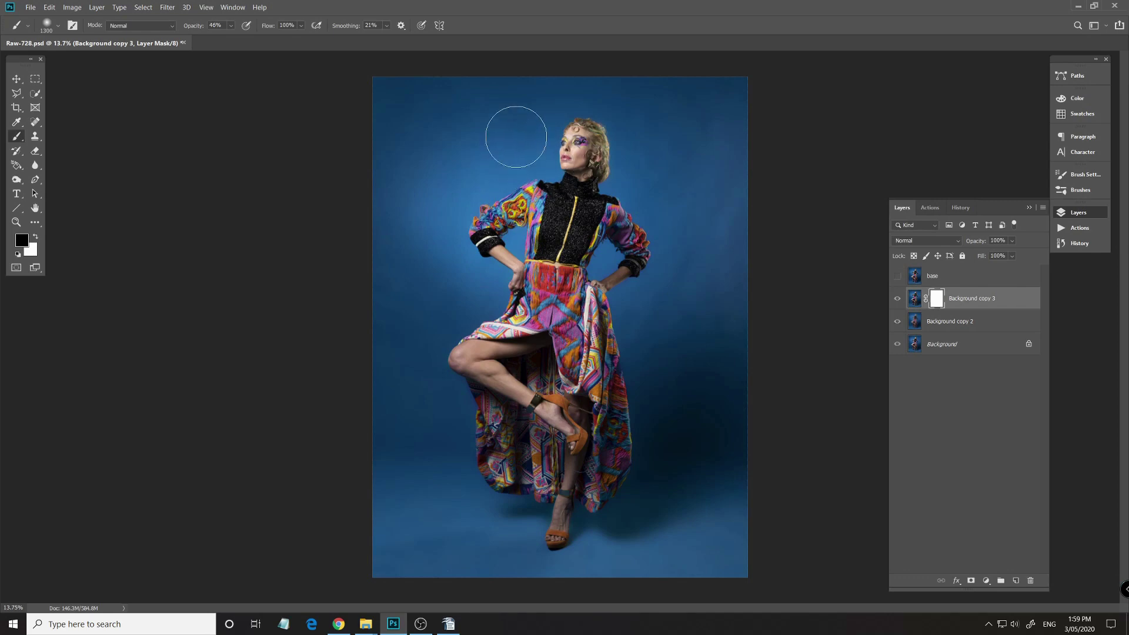
{"action": "key", "text": "bracketright"}
{"action": "left_click_drag", "start_coordinate": [520, 105], "coordinate": [494, 103]}
{"action": "left_click_drag", "start_coordinate": [196, 27], "coordinate": [298, 39]}
{"action": "mouse_move", "coordinate": [454, 132]}
{"action": "left_mouse_down"}
{"action": "mouse_move", "coordinate": [506, 130]}
{"action": "mouse_move", "coordinate": [389, 116]}
{"action": "mouse_move", "coordinate": [426, 88]}
{"action": "mouse_move", "coordinate": [413, 287]}
{"action": "mouse_move", "coordinate": [382, 355]}
{"action": "mouse_move", "coordinate": [398, 106]}
{"action": "mouse_move", "coordinate": [366, 102]}
{"action": "mouse_move", "coordinate": [377, 414]}
{"action": "mouse_move", "coordinate": [407, 413]}
{"action": "mouse_move", "coordinate": [416, 429]}
{"action": "mouse_move", "coordinate": [431, 558]}
{"action": "mouse_move", "coordinate": [373, 510]}
{"action": "mouse_move", "coordinate": [461, 558]}
{"action": "mouse_move", "coordinate": [460, 570]}
{"action": "mouse_move", "coordinate": [372, 444]}
{"action": "mouse_move", "coordinate": [374, 558]}
{"action": "mouse_move", "coordinate": [468, 584]}
{"action": "left_mouse_up"}
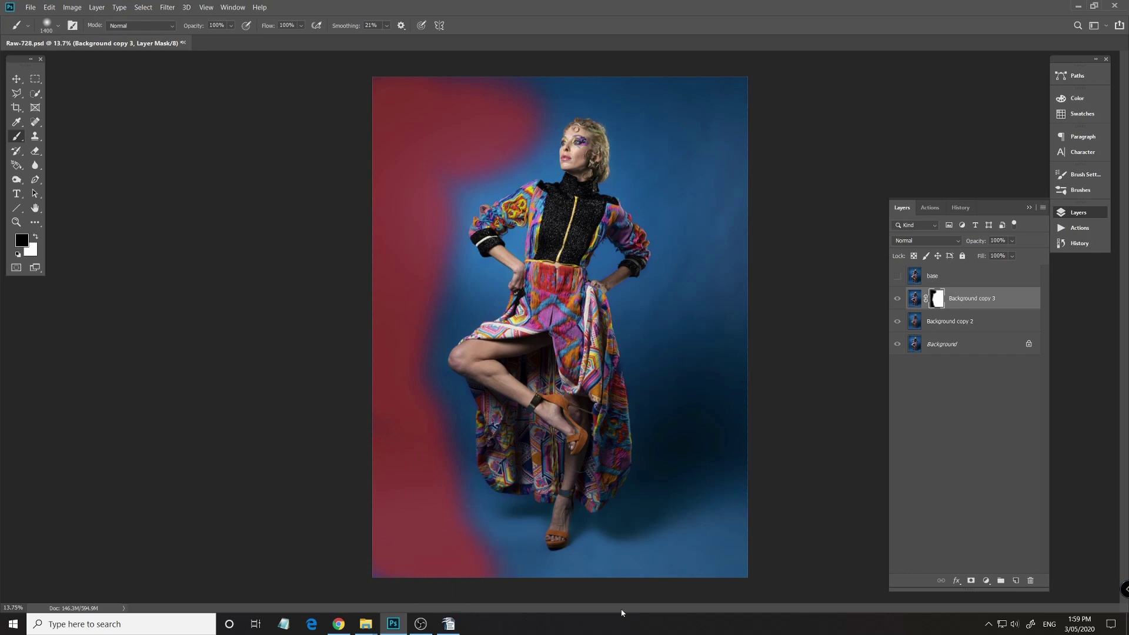
{"action": "mouse_move", "coordinate": [605, 575]}
{"action": "left_mouse_down"}
{"action": "mouse_move", "coordinate": [679, 560]}
{"action": "mouse_move", "coordinate": [740, 528]}
{"action": "mouse_move", "coordinate": [738, 331]}
{"action": "mouse_move", "coordinate": [665, 319]}
{"action": "mouse_move", "coordinate": [702, 458]}
{"action": "mouse_move", "coordinate": [696, 535]}
{"action": "mouse_move", "coordinate": [695, 465]}
{"action": "mouse_move", "coordinate": [664, 544]}
{"action": "mouse_move", "coordinate": [625, 577]}
{"action": "mouse_move", "coordinate": [756, 588]}
{"action": "left_mouse_up"}
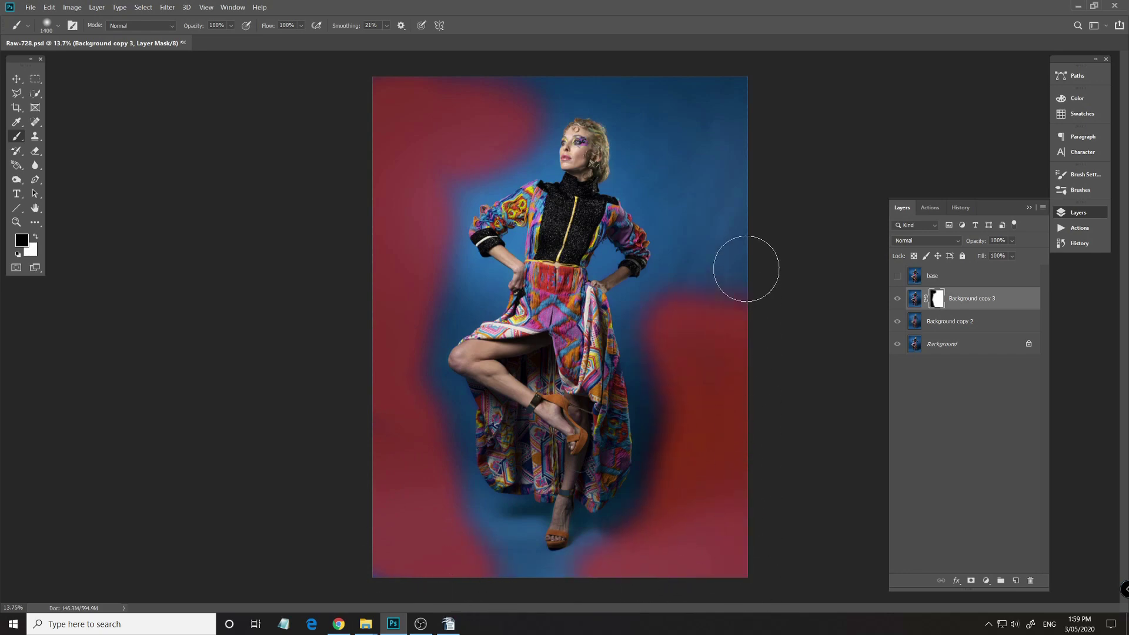
{"action": "mouse_move", "coordinate": [659, 163]}
{"action": "left_mouse_down"}
{"action": "mouse_move", "coordinate": [713, 265]}
{"action": "mouse_move", "coordinate": [676, 315]}
{"action": "mouse_move", "coordinate": [688, 159]}
{"action": "mouse_move", "coordinate": [627, 79]}
{"action": "mouse_move", "coordinate": [554, 63]}
{"action": "mouse_move", "coordinate": [724, 118]}
{"action": "mouse_move", "coordinate": [753, 184]}
{"action": "mouse_move", "coordinate": [628, 70]}
{"action": "mouse_move", "coordinate": [454, 96]}
{"action": "mouse_move", "coordinate": [418, 182]}
{"action": "mouse_move", "coordinate": [373, 199]}
{"action": "mouse_move", "coordinate": [368, 340]}
{"action": "mouse_move", "coordinate": [398, 410]}
{"action": "mouse_move", "coordinate": [492, 580]}
{"action": "mouse_move", "coordinate": [567, 606]}
{"action": "mouse_move", "coordinate": [370, 574]}
{"action": "left_mouse_up"}
Hide the red mask overlay and zoom in on the face and collar to check the edges.
{"action": "key", "text": "backslash"}
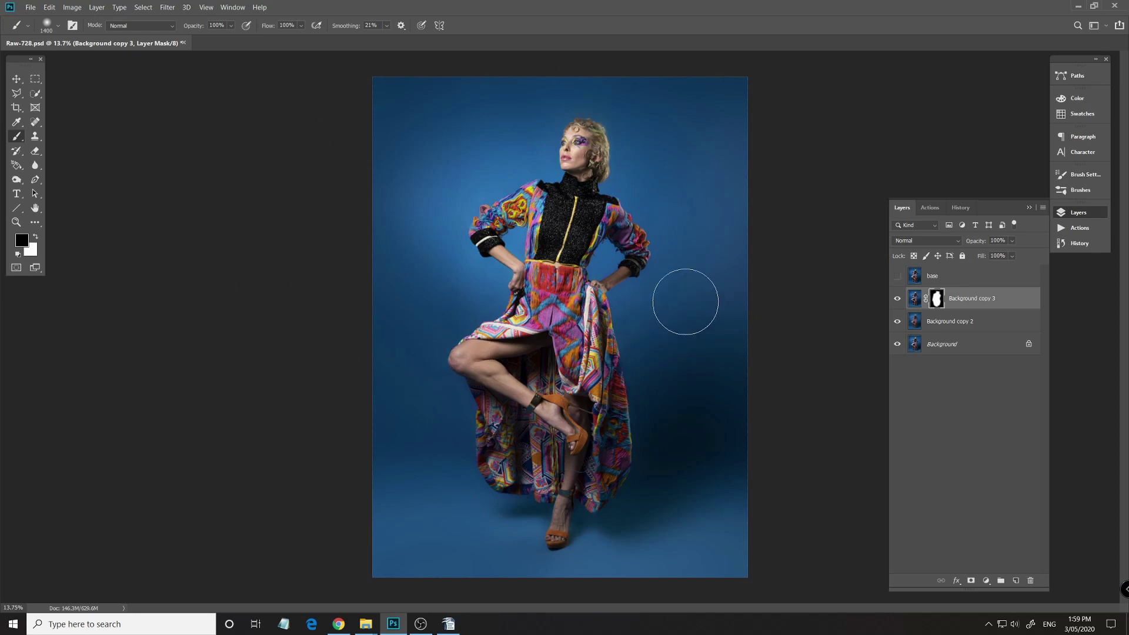
{"action": "scroll", "coordinate": [646, 235], "scroll_direction": "up", "scroll_amount": 1}
{"action": "scroll", "coordinate": [547, 257], "scroll_direction": "up", "scroll_amount": 3}
{"action": "scroll", "coordinate": [554, 263], "scroll_direction": "up", "scroll_amount": 5}
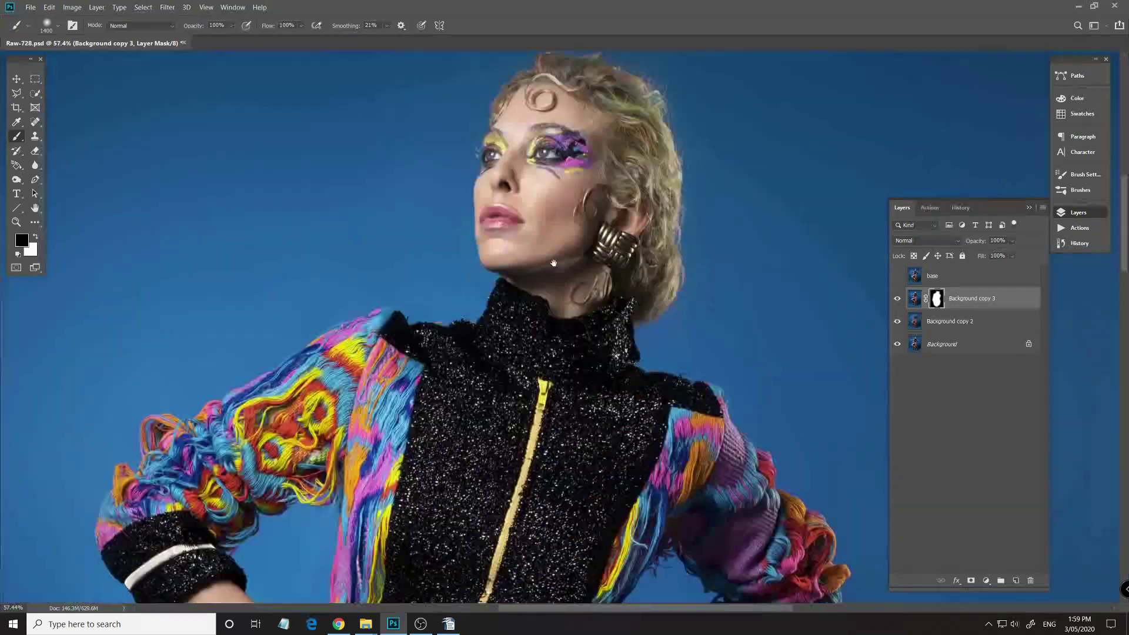
{"action": "left_click_drag", "start_coordinate": [554, 263], "coordinate": [555, 338]}
{"action": "scroll", "coordinate": [567, 365], "scroll_direction": "down", "scroll_amount": 9}
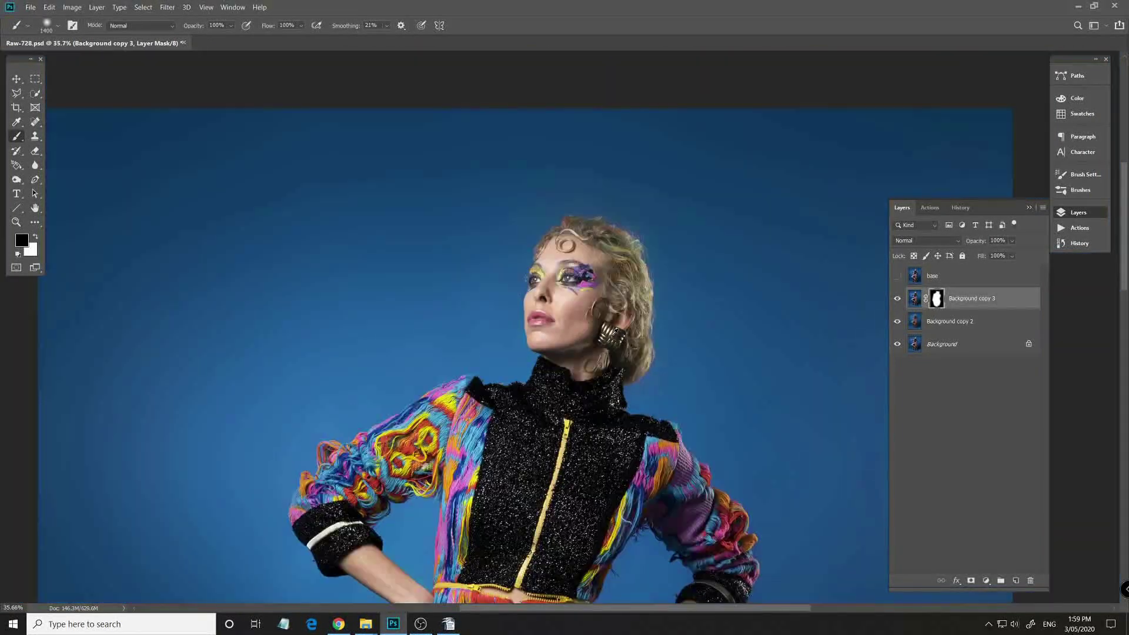
{"action": "scroll", "coordinate": [614, 331], "scroll_direction": "down", "scroll_amount": 3}
{"action": "scroll", "coordinate": [616, 330], "scroll_direction": "up", "scroll_amount": 2}
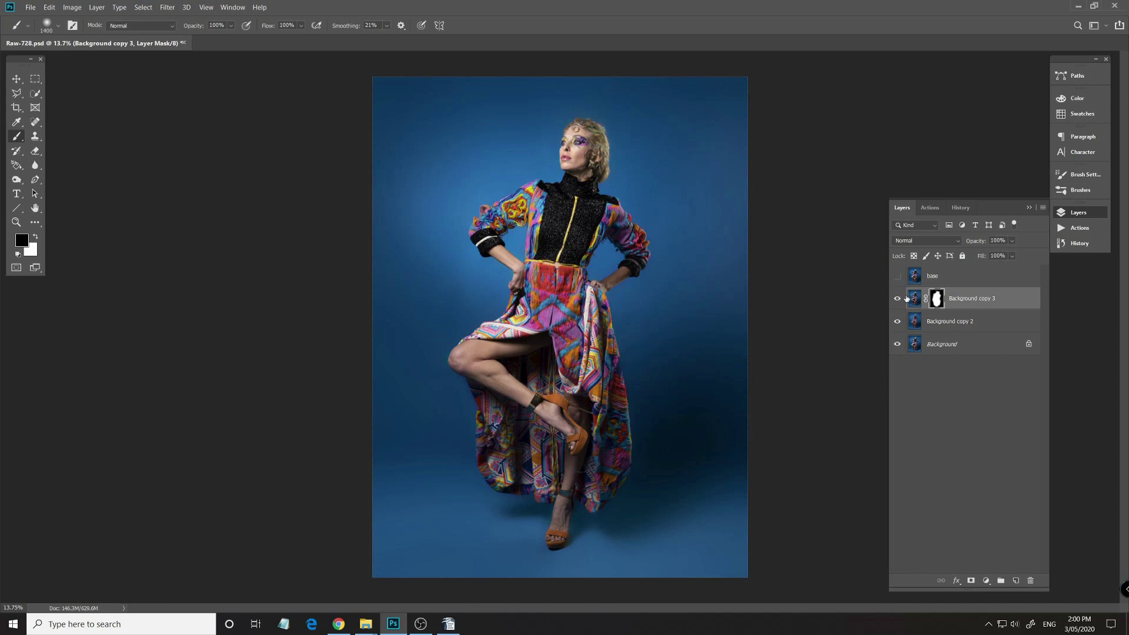
Show the base layer, delete Background copy 2 and 3, and fit the photo on screen.
{"action": "left_click", "coordinate": [899, 278]}
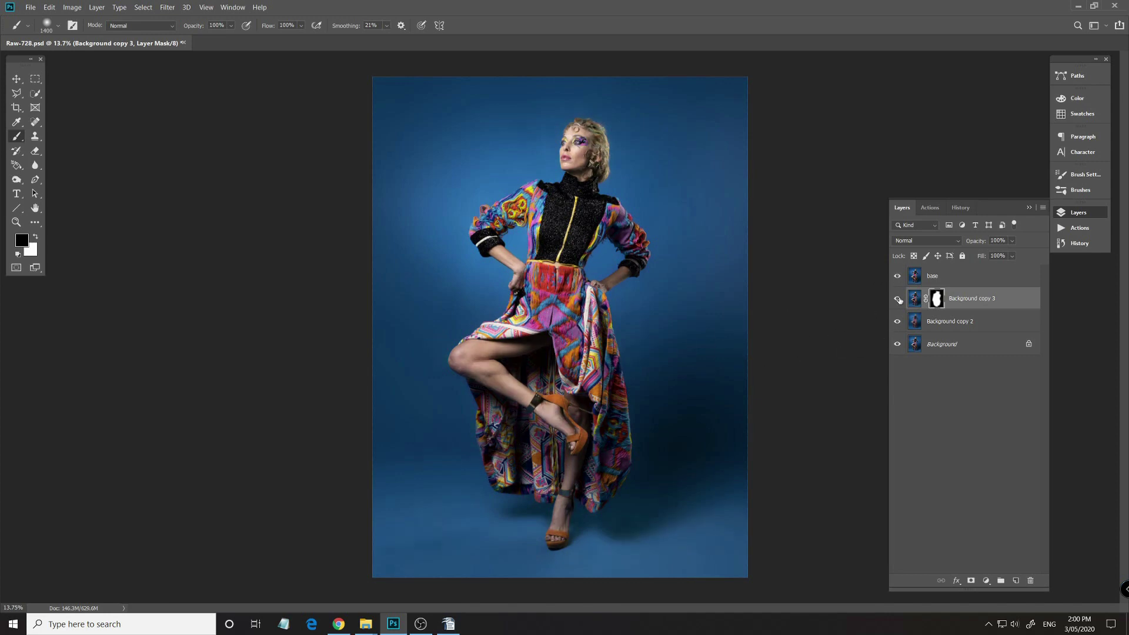
{"action": "left_click", "coordinate": [957, 324], "text": "shift"}
{"action": "left_click_drag", "start_coordinate": [965, 327], "coordinate": [1031, 581]}
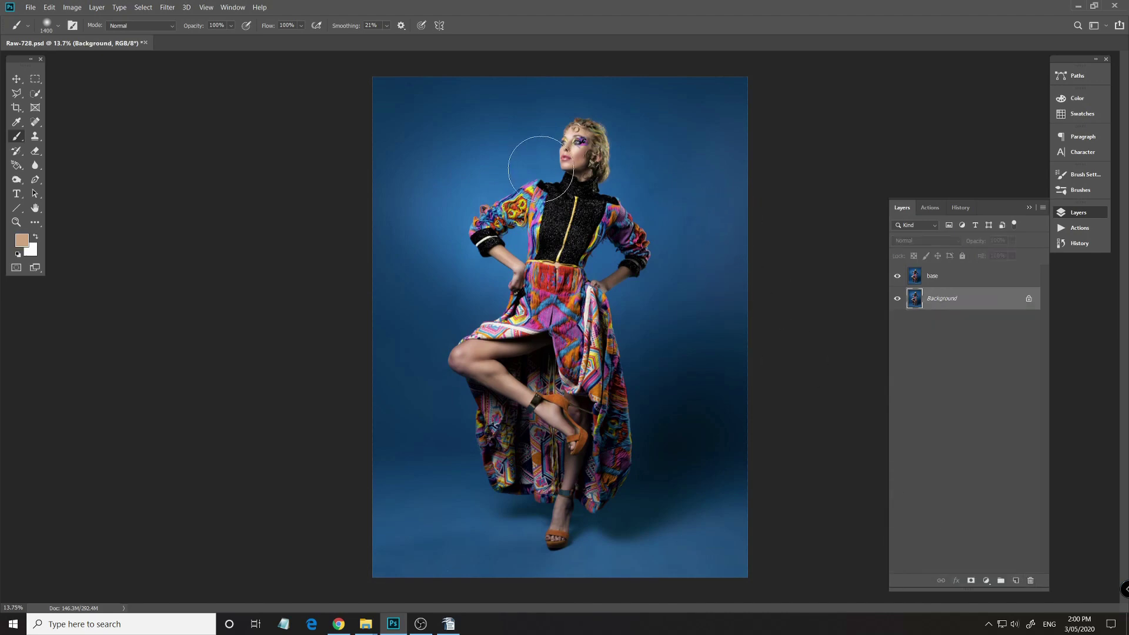
{"action": "scroll", "coordinate": [618, 165], "scroll_direction": "up", "scroll_amount": 5}
{"action": "scroll", "coordinate": [580, 201], "scroll_direction": "up", "scroll_amount": 2}
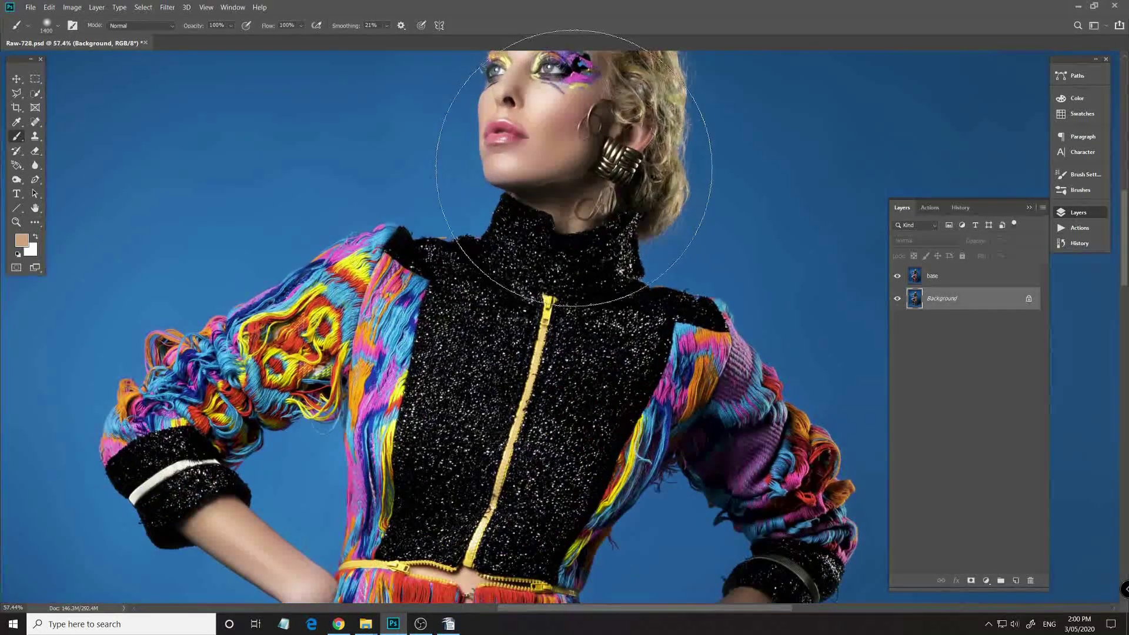
{"action": "scroll", "coordinate": [638, 268], "scroll_direction": "down", "scroll_amount": 6}
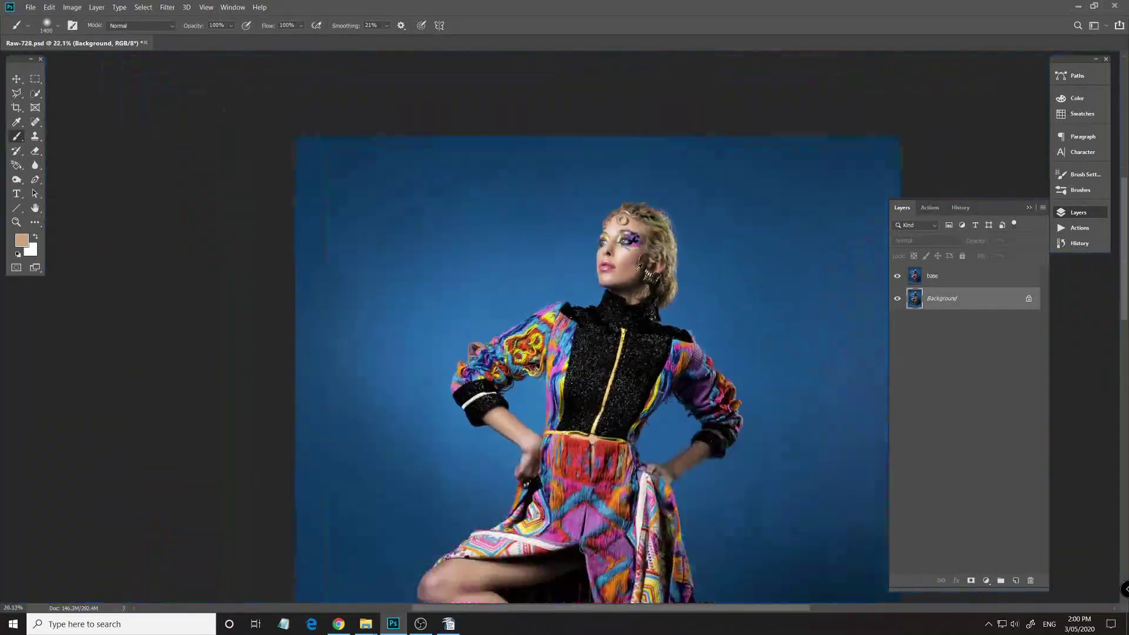
{"action": "key", "text": "ctrl+0"}
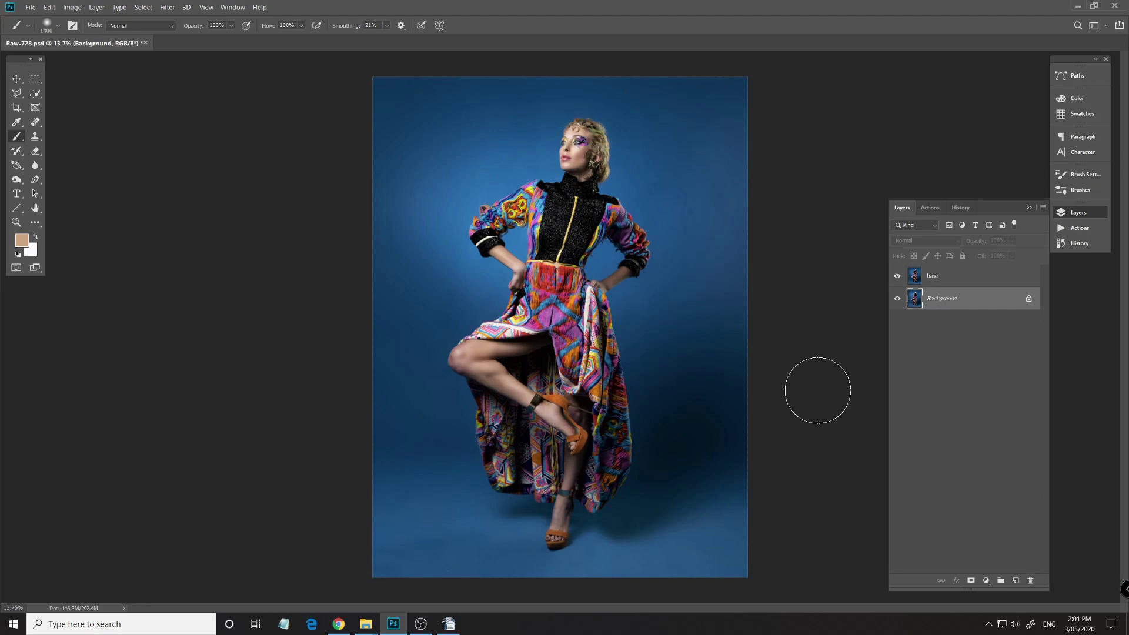
Open wallpaper.jpg as a second document beside Raw-728.psd.
{"action": "left_click", "coordinate": [27, 7]}
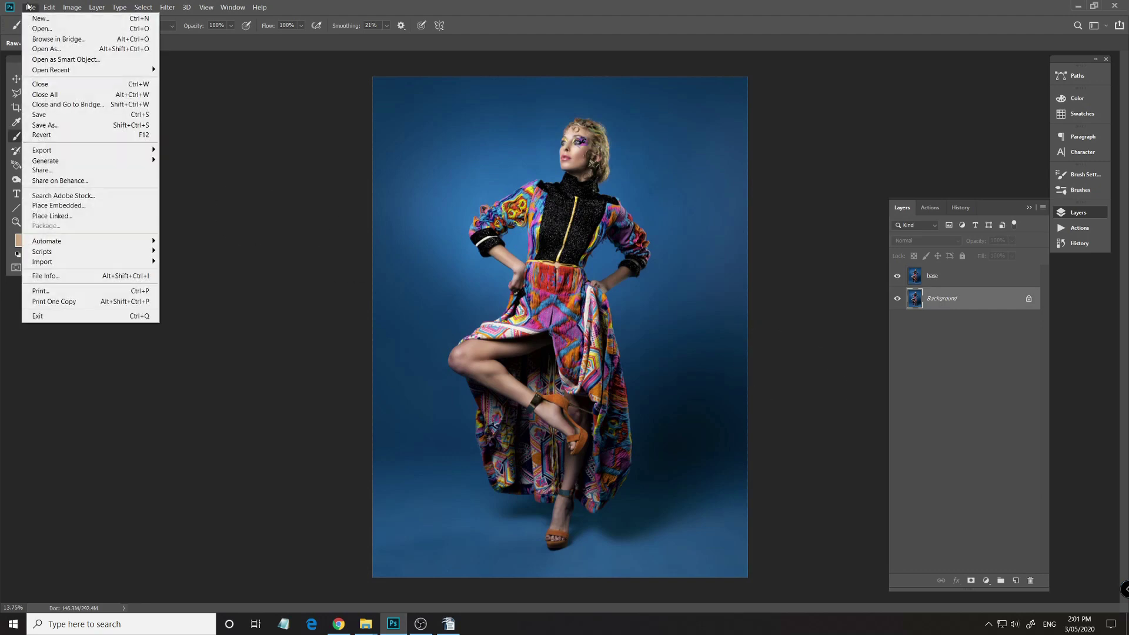
{"action": "left_click", "coordinate": [35, 30]}
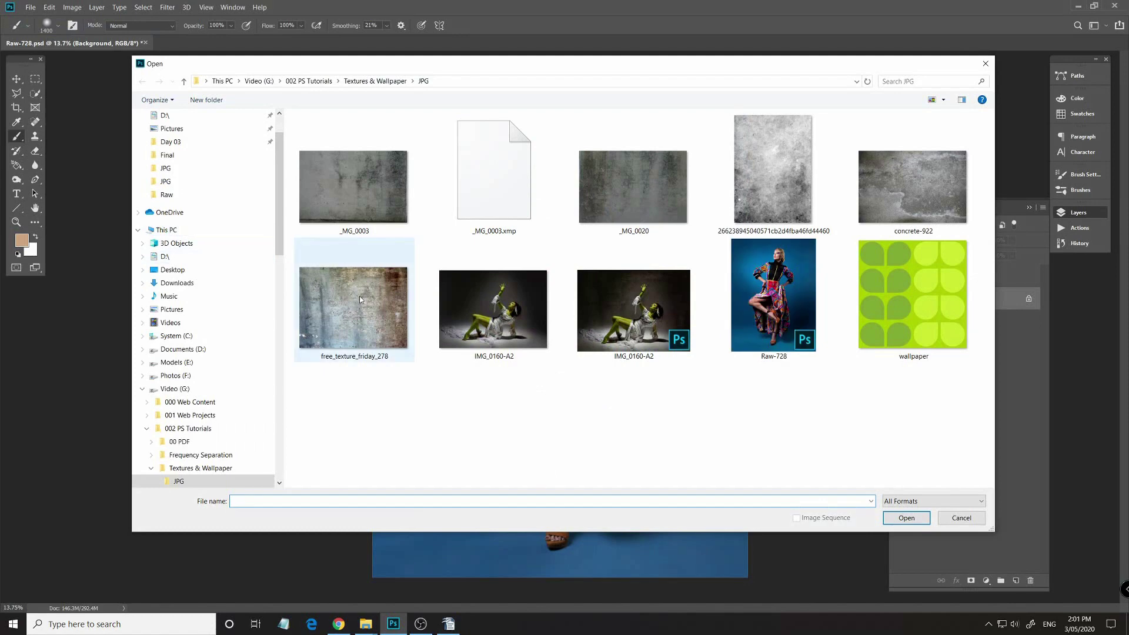
{"action": "left_click", "coordinate": [911, 315]}
{"action": "left_click", "coordinate": [923, 522]}
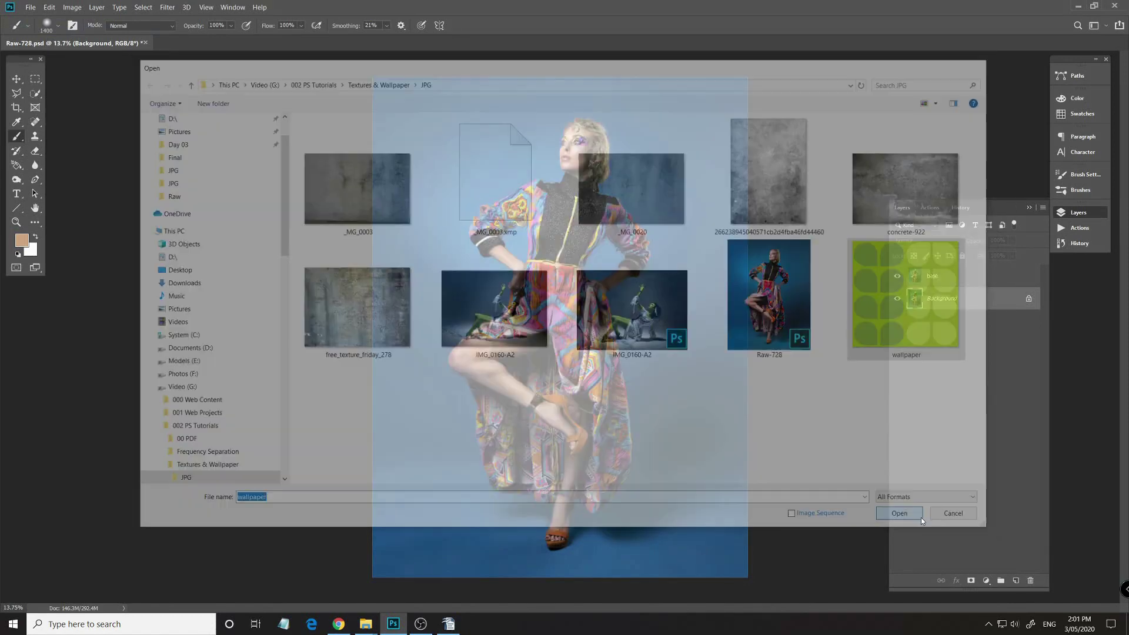
{"action": "key", "text": "bracketleft"}
{"action": "key", "text": "bracketleft"}
{"action": "key", "text": "bracketleft"}
{"action": "key", "text": "bracketleft"}
{"action": "key", "text": "bracketleft"}
{"action": "key", "text": "bracketleft"}
{"action": "key", "text": "bracketleft"}
{"action": "key", "text": "bracketleft"}
{"action": "key", "text": "bracketleft"}
{"action": "key", "text": "bracketleft"}
{"action": "key", "text": "bracketleft"}
{"action": "key", "text": "bracketleft"}
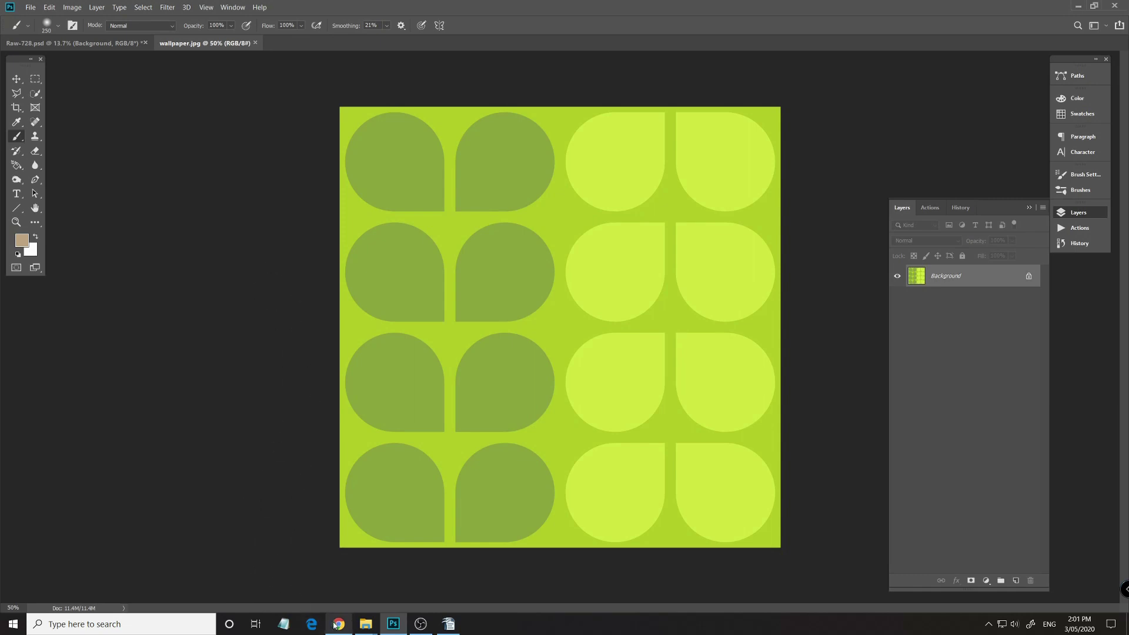
Browse Chrome's 'wallpaper patterns' image results, then return to the green wallpaper document.
{"action": "left_click", "coordinate": [339, 624]}
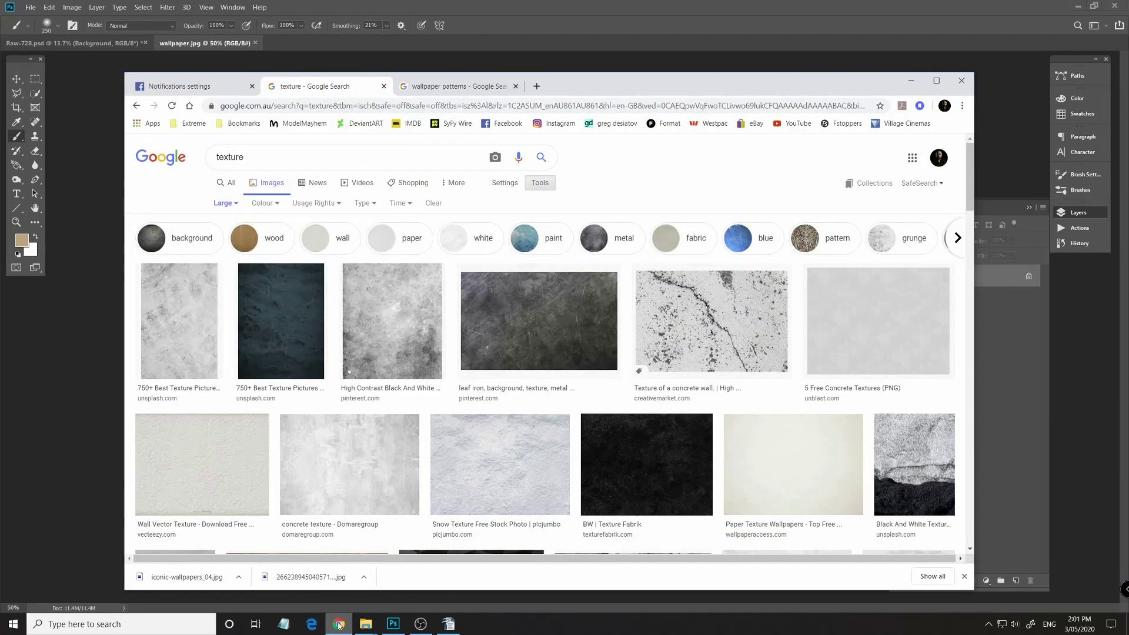
{"action": "left_click", "coordinate": [468, 88]}
{"action": "scroll", "coordinate": [353, 294], "scroll_direction": "up", "scroll_amount": 4}
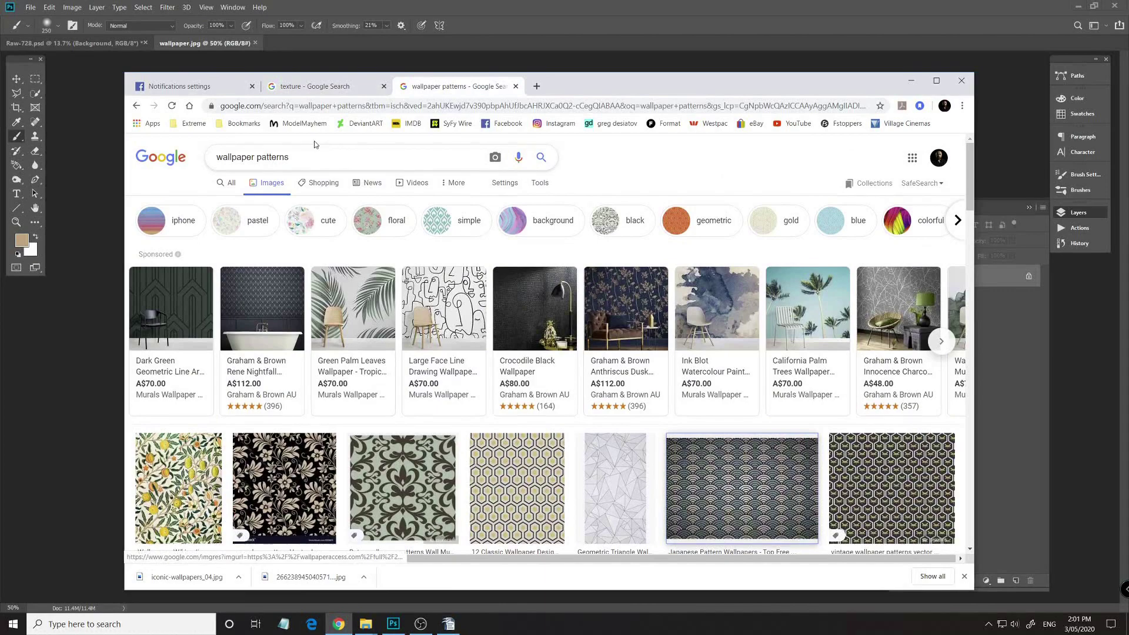
{"action": "scroll", "coordinate": [453, 345], "scroll_direction": "down", "scroll_amount": 5}
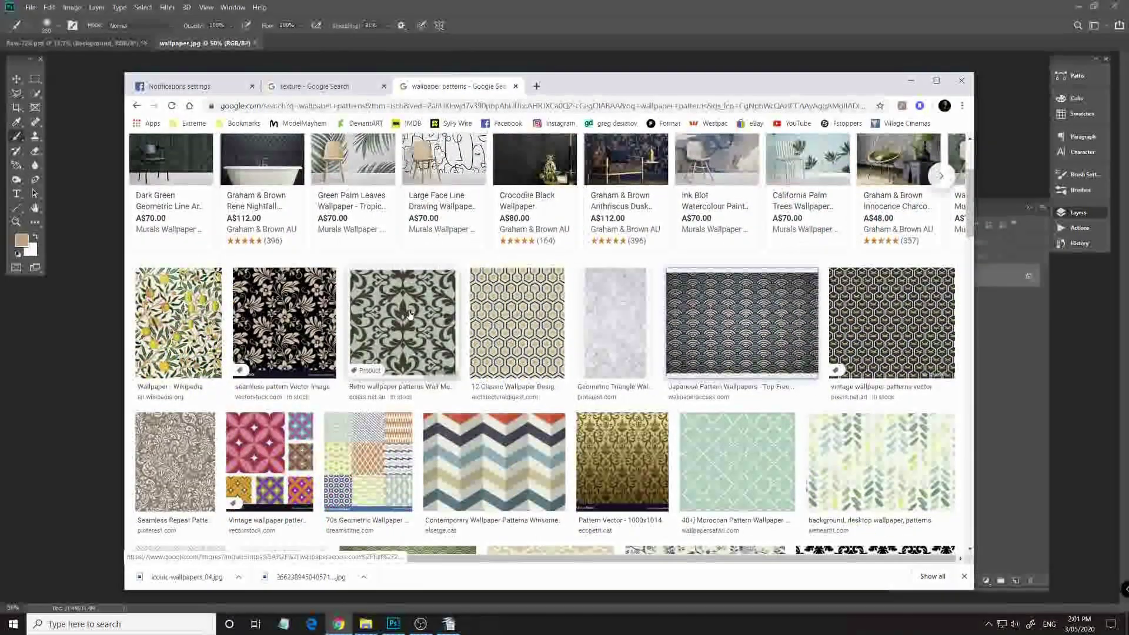
{"action": "scroll", "coordinate": [465, 348], "scroll_direction": "up", "scroll_amount": 5}
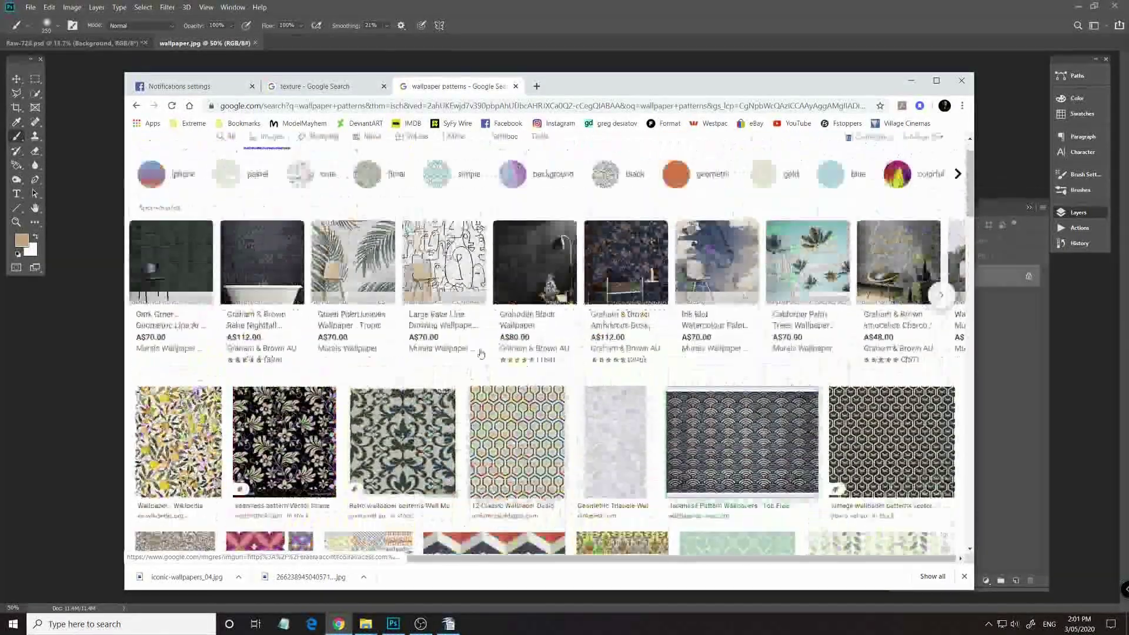
{"action": "scroll", "coordinate": [481, 352], "scroll_direction": "down", "scroll_amount": 10}
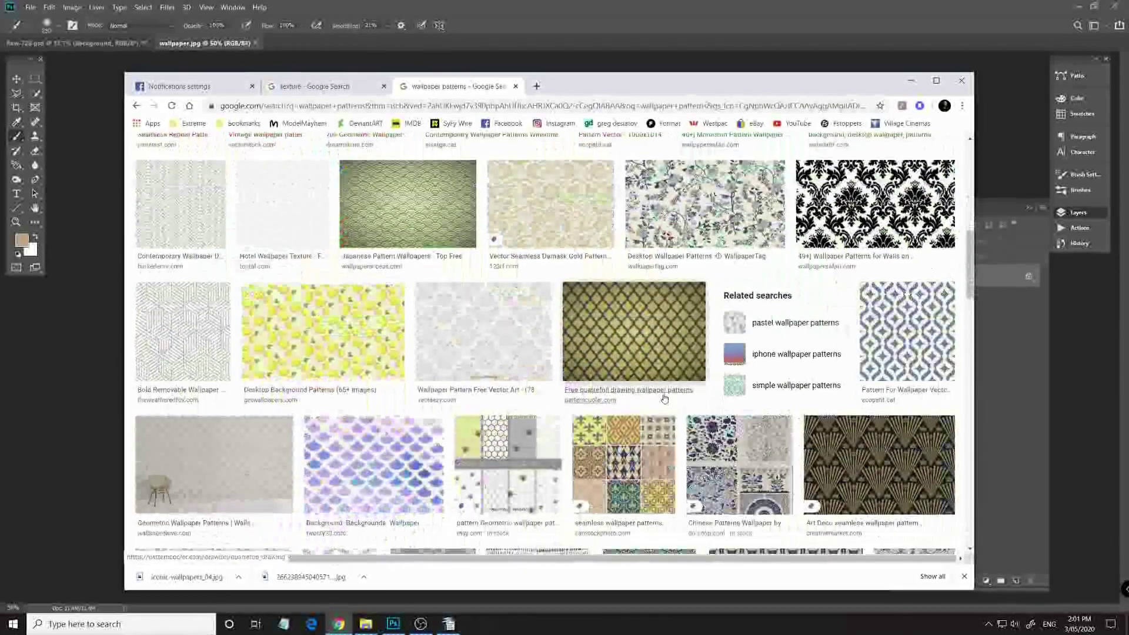
{"action": "scroll", "coordinate": [666, 397], "scroll_direction": "down", "scroll_amount": 2}
{"action": "scroll", "coordinate": [656, 395], "scroll_direction": "down", "scroll_amount": 5}
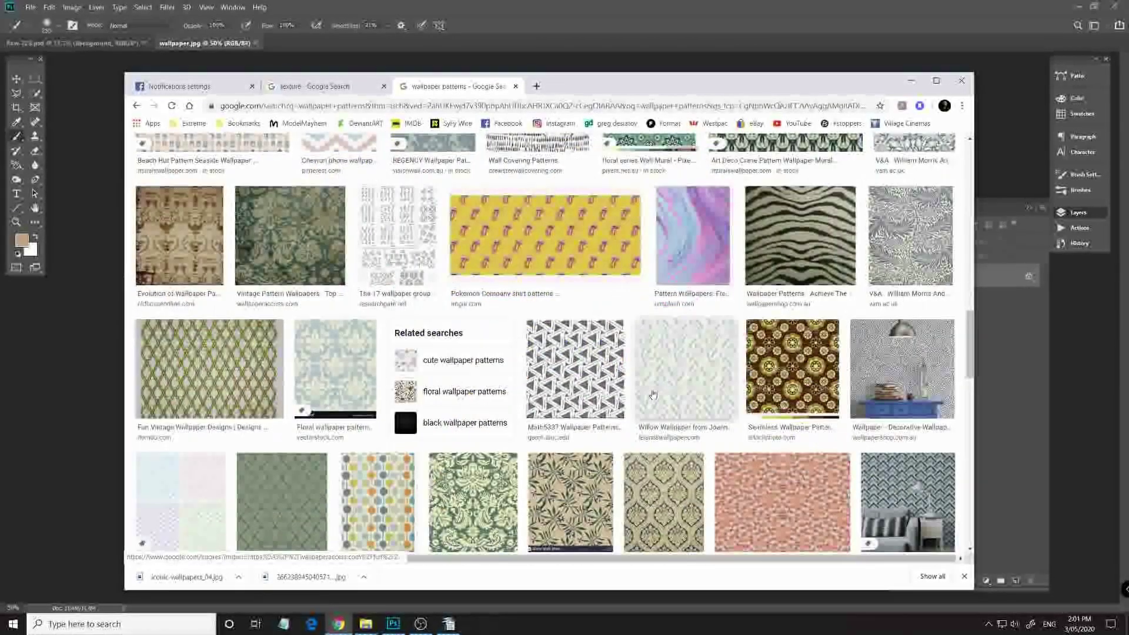
{"action": "scroll", "coordinate": [653, 394], "scroll_direction": "down", "scroll_amount": 1}
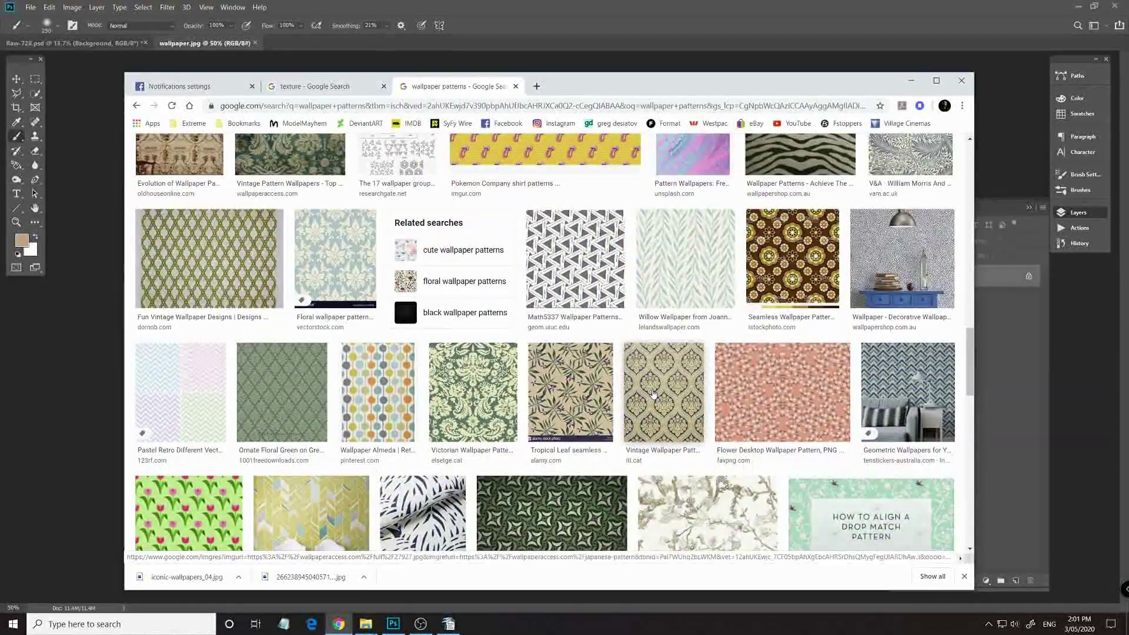
{"action": "left_click", "coordinate": [912, 83]}
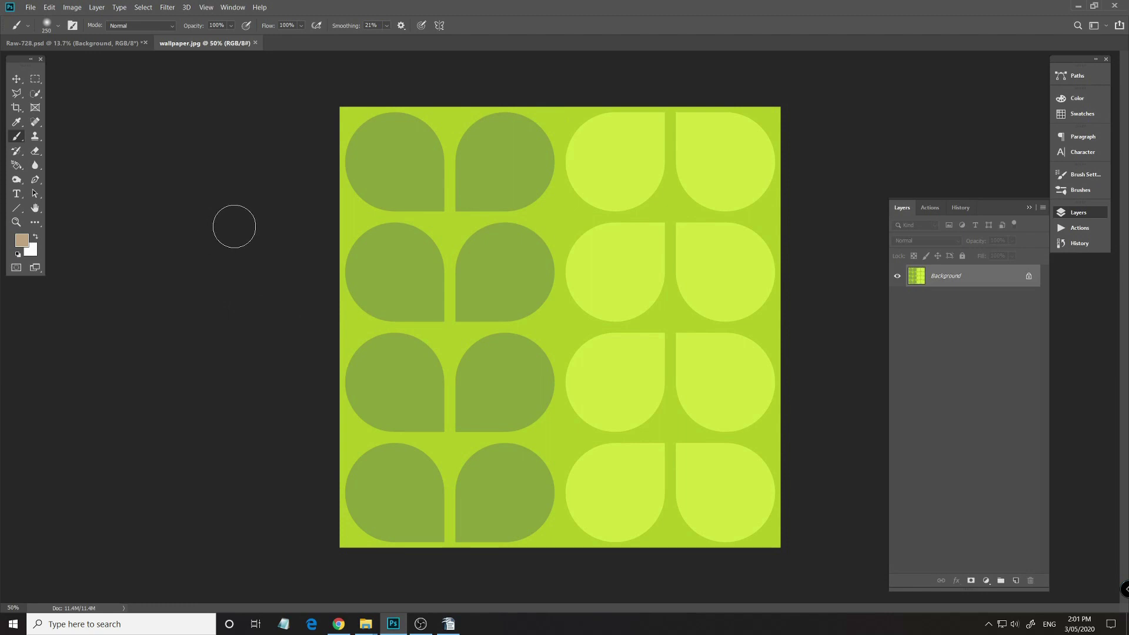
Confirm wallpaper.jpg is 2000 × 2000 pixels at 72 ppi and marquee-select the entire canvas.
{"action": "left_click", "coordinate": [121, 44]}
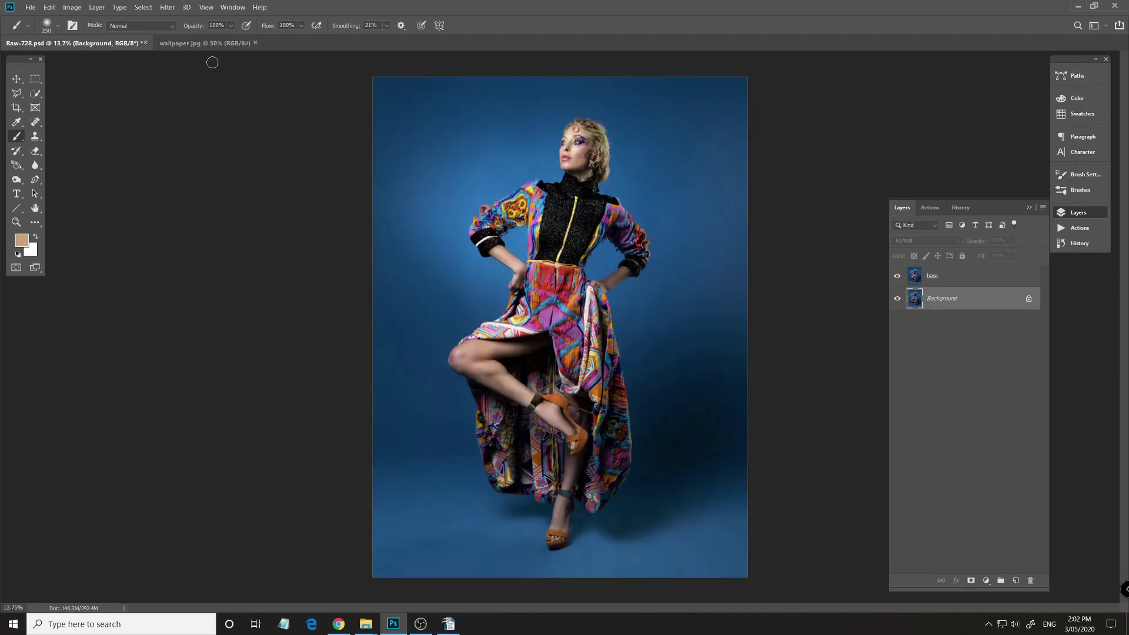
{"action": "left_click", "coordinate": [198, 45]}
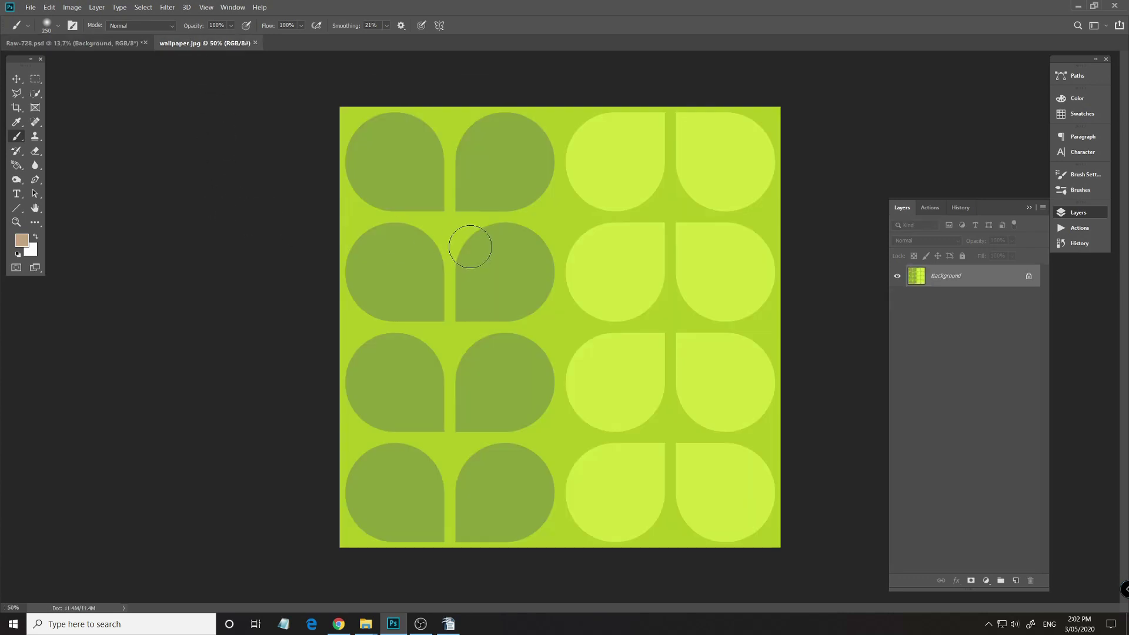
{"action": "left_click", "coordinate": [71, 8]}
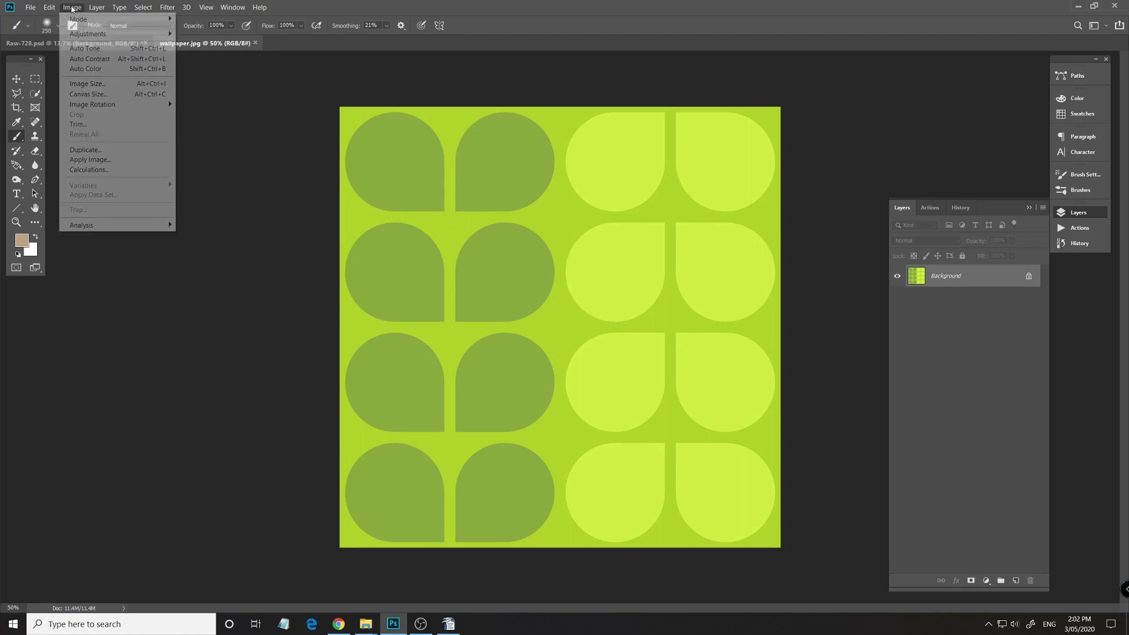
{"action": "left_click", "coordinate": [91, 85]}
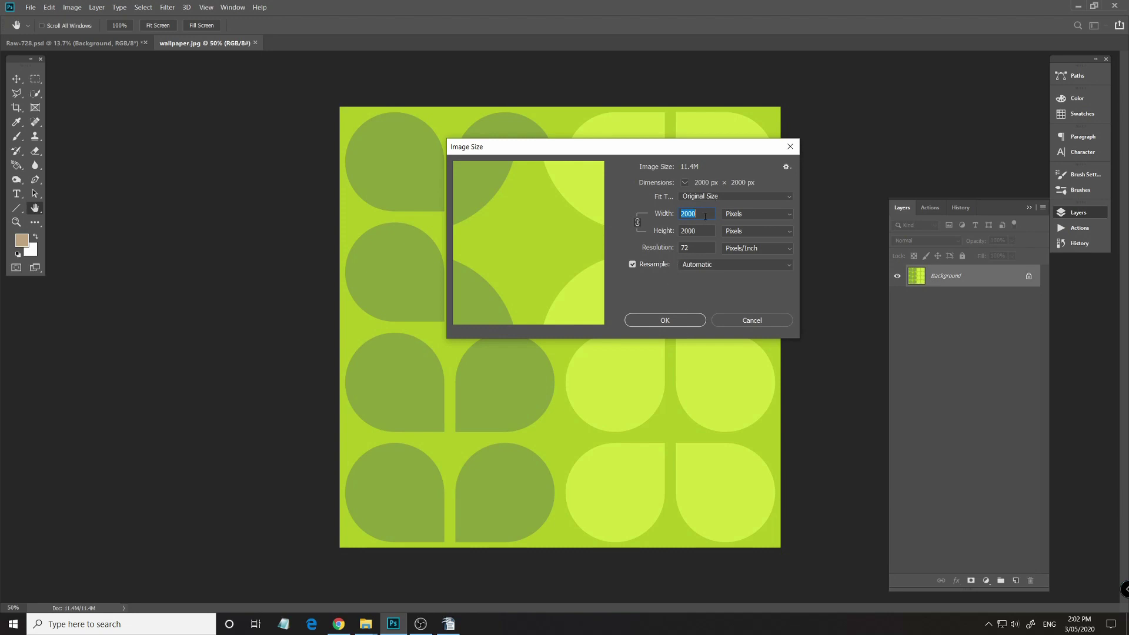
{"action": "left_click", "coordinate": [672, 321]}
{"action": "key", "text": "b"}
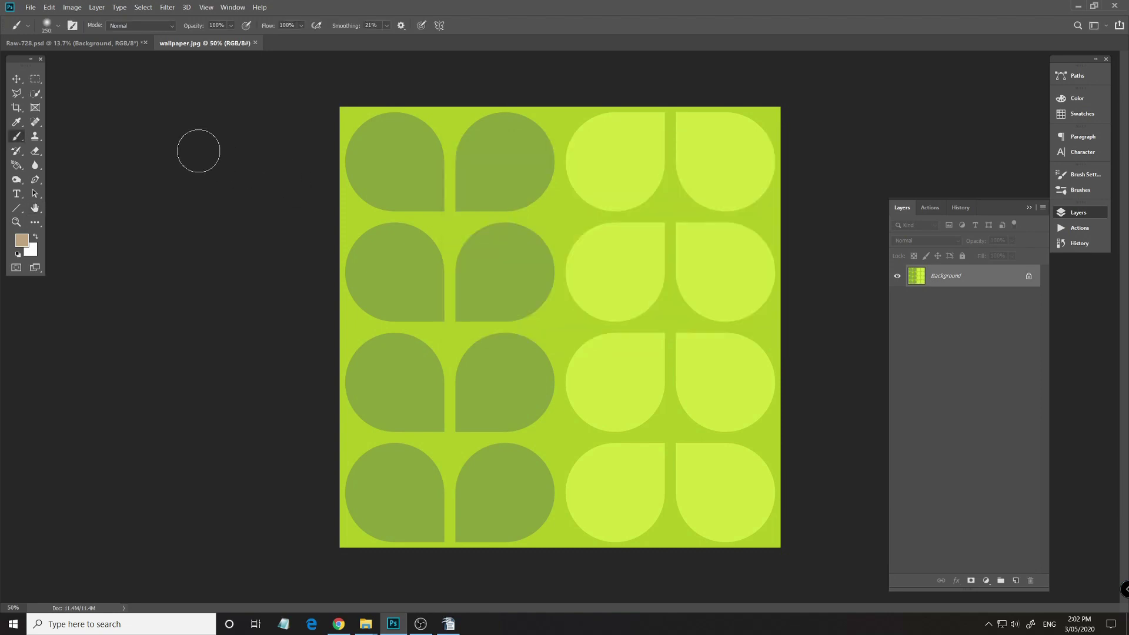
{"action": "left_click", "coordinate": [36, 81]}
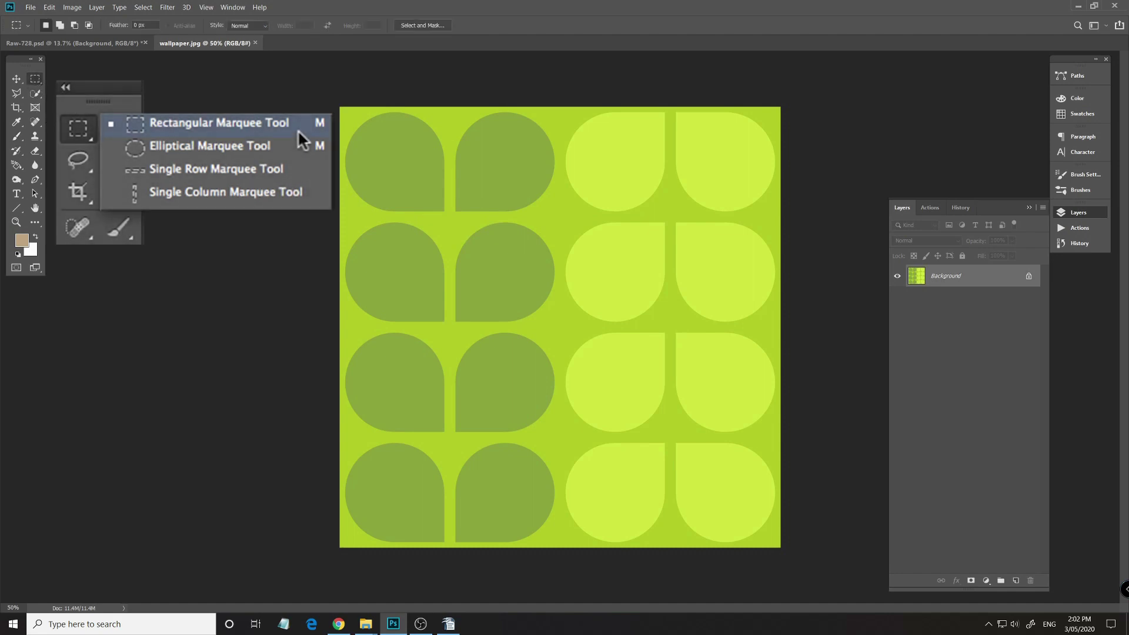
{"action": "left_click_drag", "start_coordinate": [340, 107], "coordinate": [860, 584]}
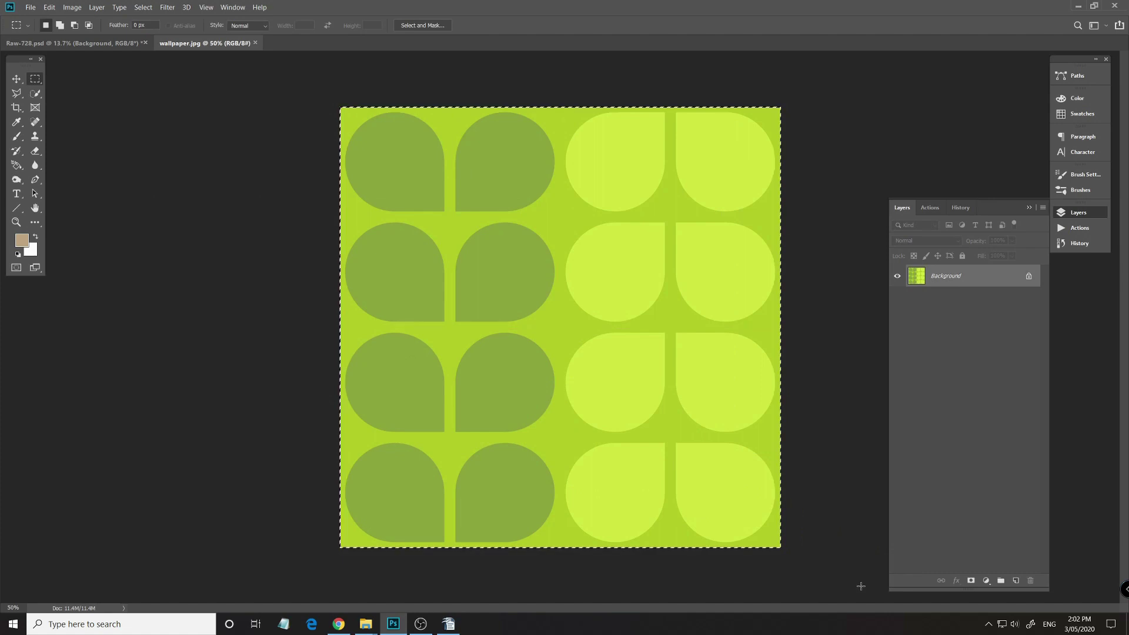
Define the selected wallpaper as a pattern named 'wallpaper.jpg'.
{"action": "left_click", "coordinate": [72, 8]}
{"action": "mouse_move", "coordinate": [50, 7]}
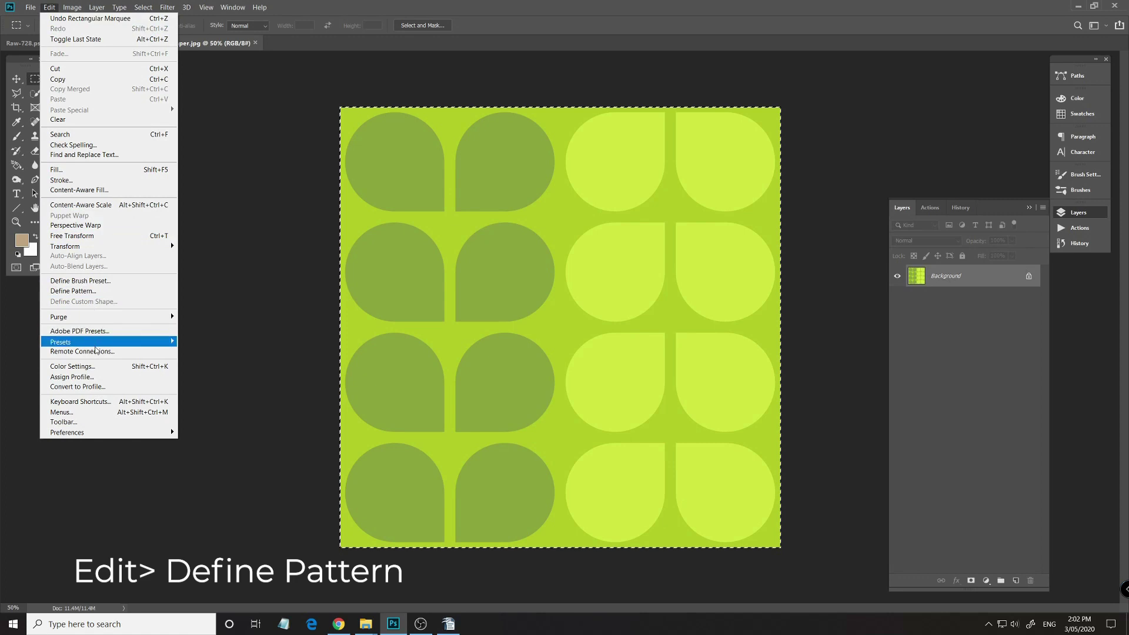
{"action": "left_click", "coordinate": [97, 291]}
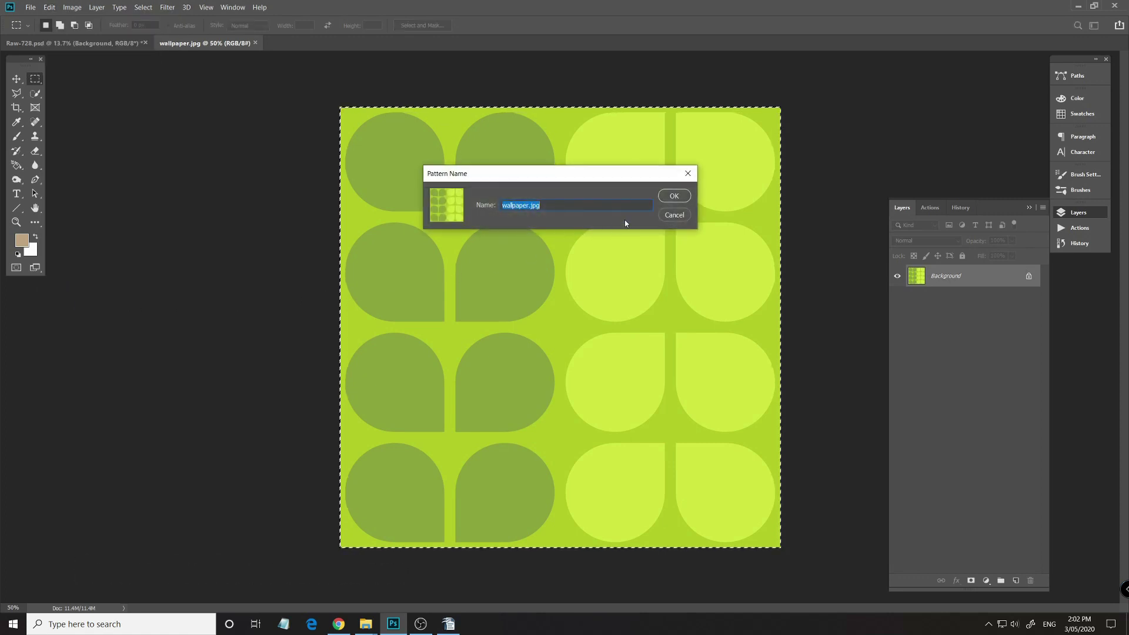
{"action": "left_click", "coordinate": [682, 197]}
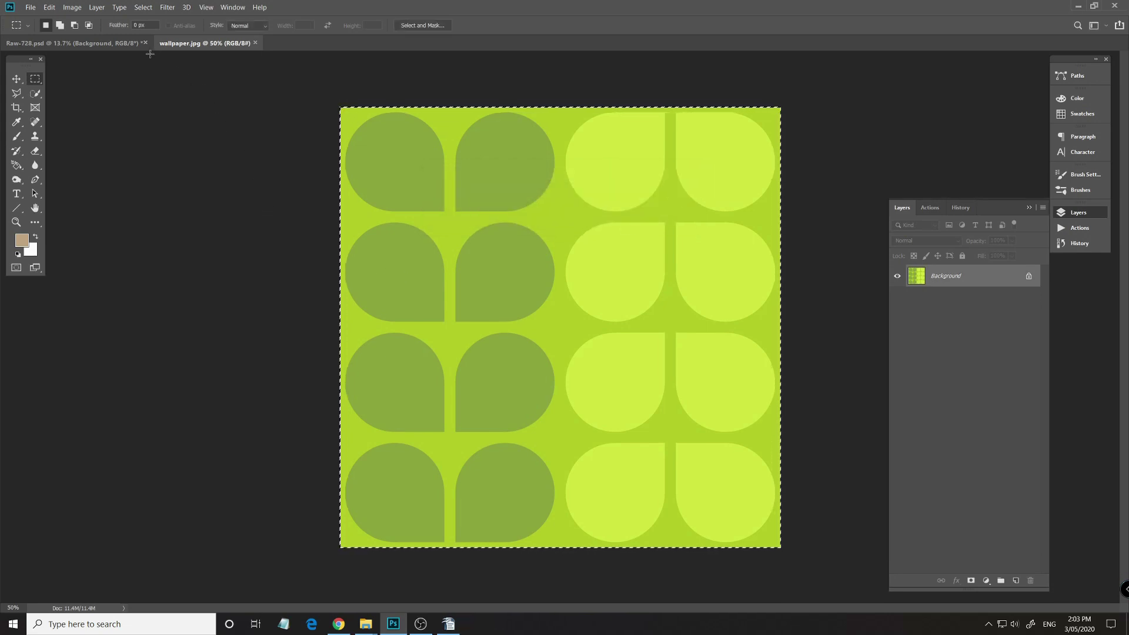
{"action": "left_click", "coordinate": [106, 46]}
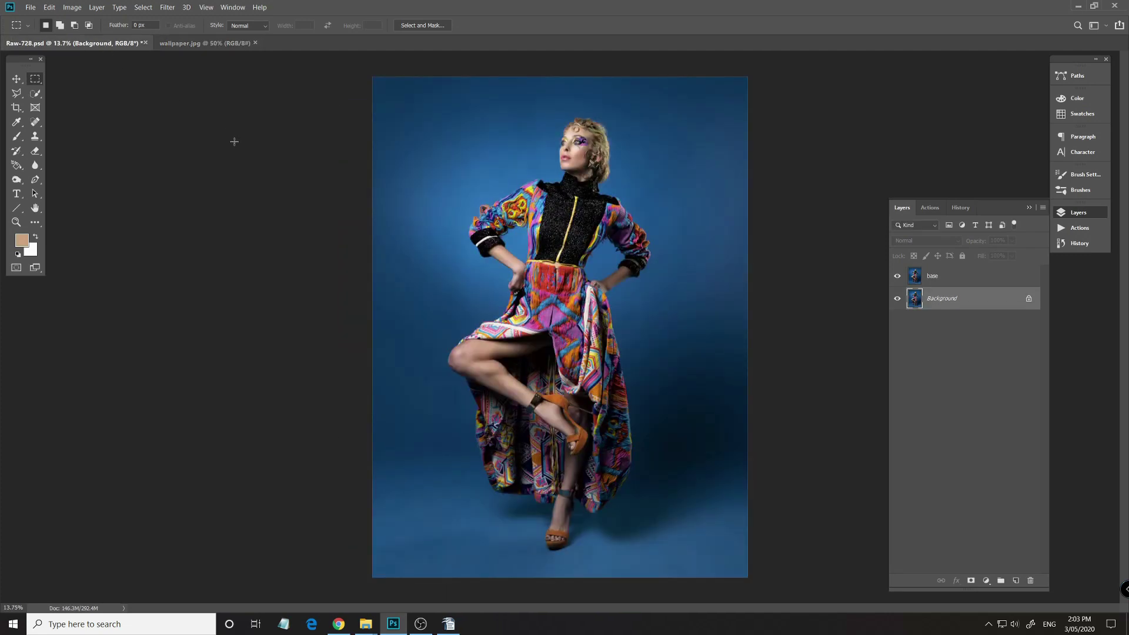
Add a new Layer 1 above the base layer in Raw-728.psd.
{"action": "left_click", "coordinate": [937, 287]}
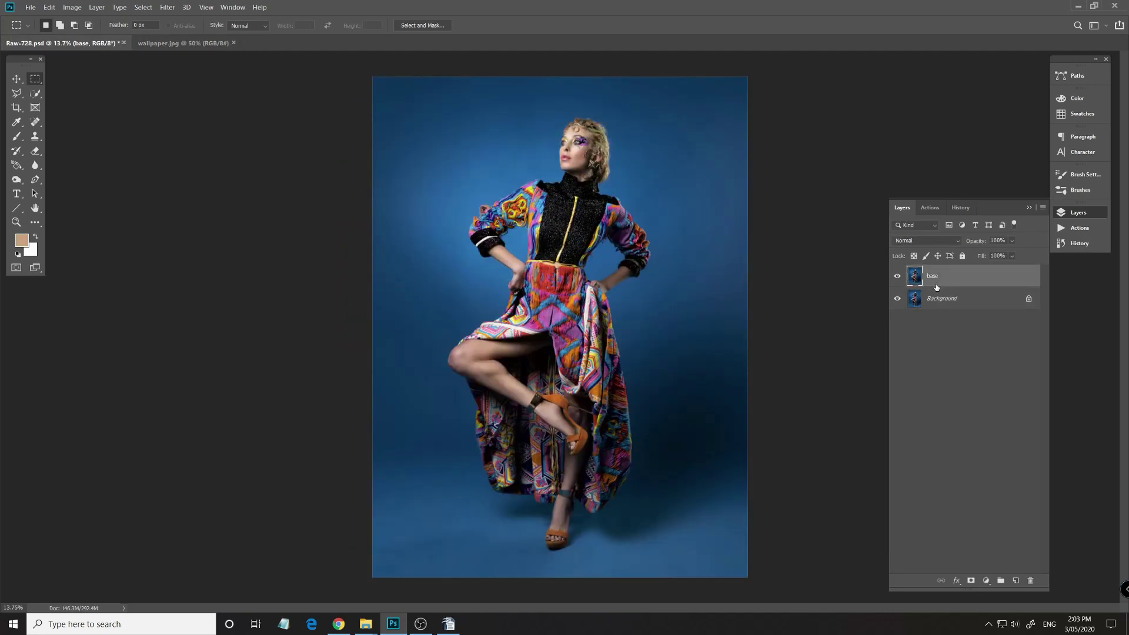
{"action": "left_click", "coordinate": [1043, 207]}
{"action": "left_click", "coordinate": [1033, 220]}
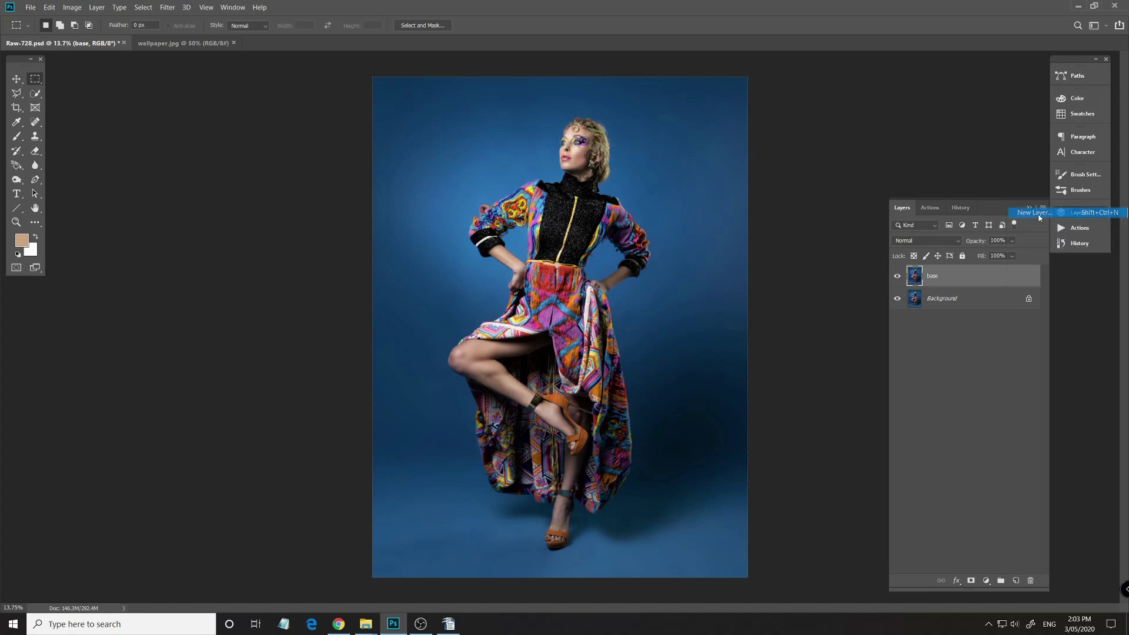
{"action": "left_click", "coordinate": [565, 148]}
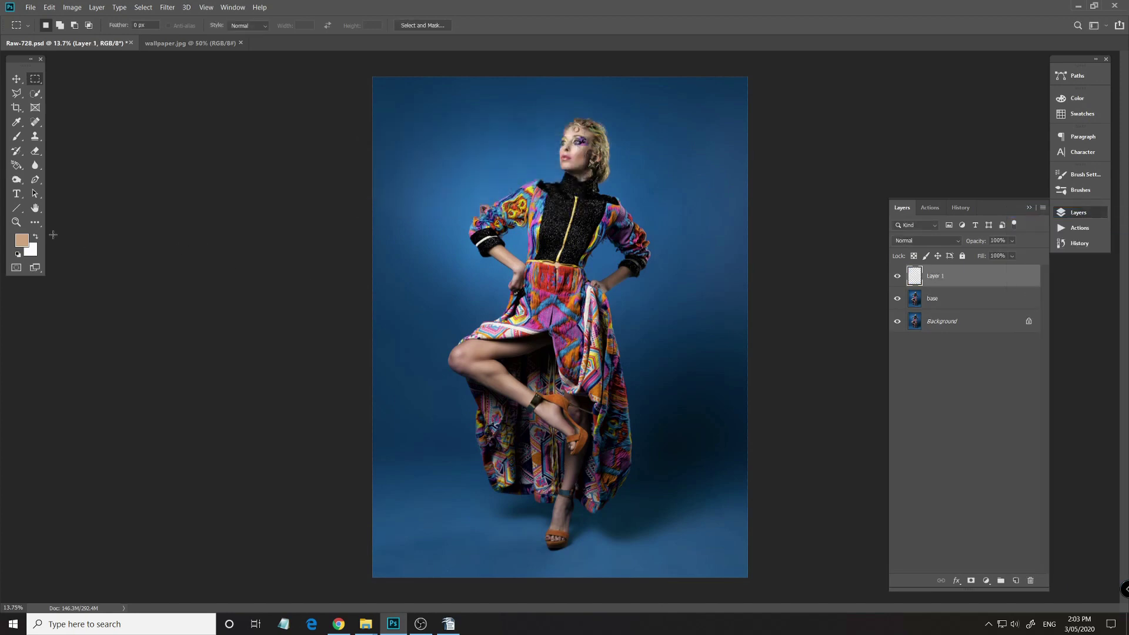
Paint-bucket fill Layer 1 with the green wallpaper.jpg pattern.
{"action": "key", "text": "g"}
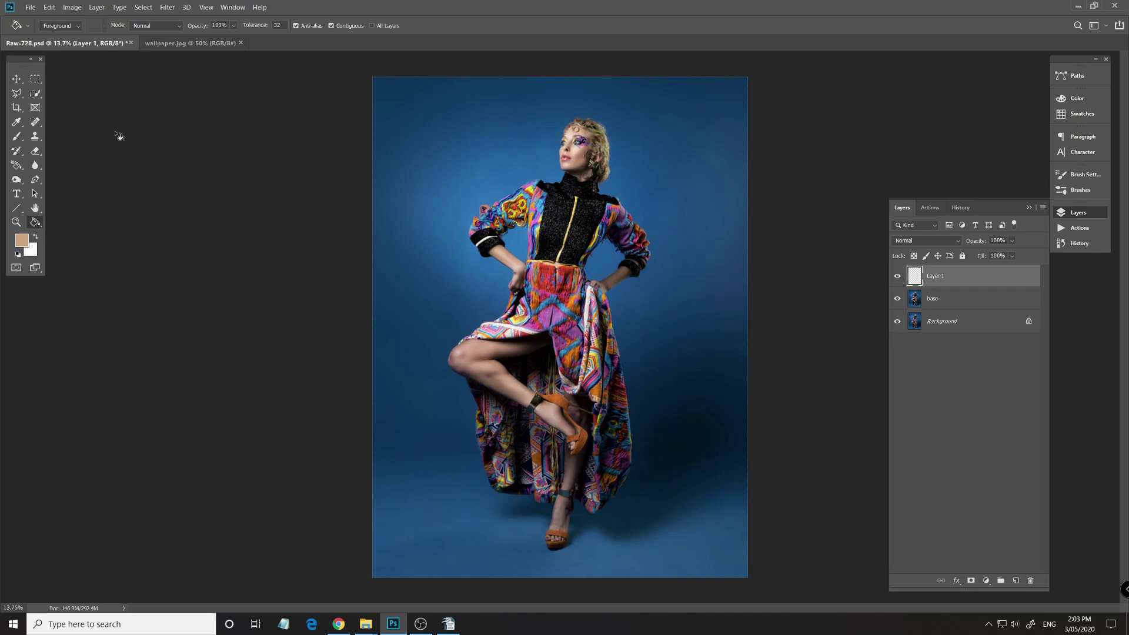
{"action": "left_click", "coordinate": [79, 25]}
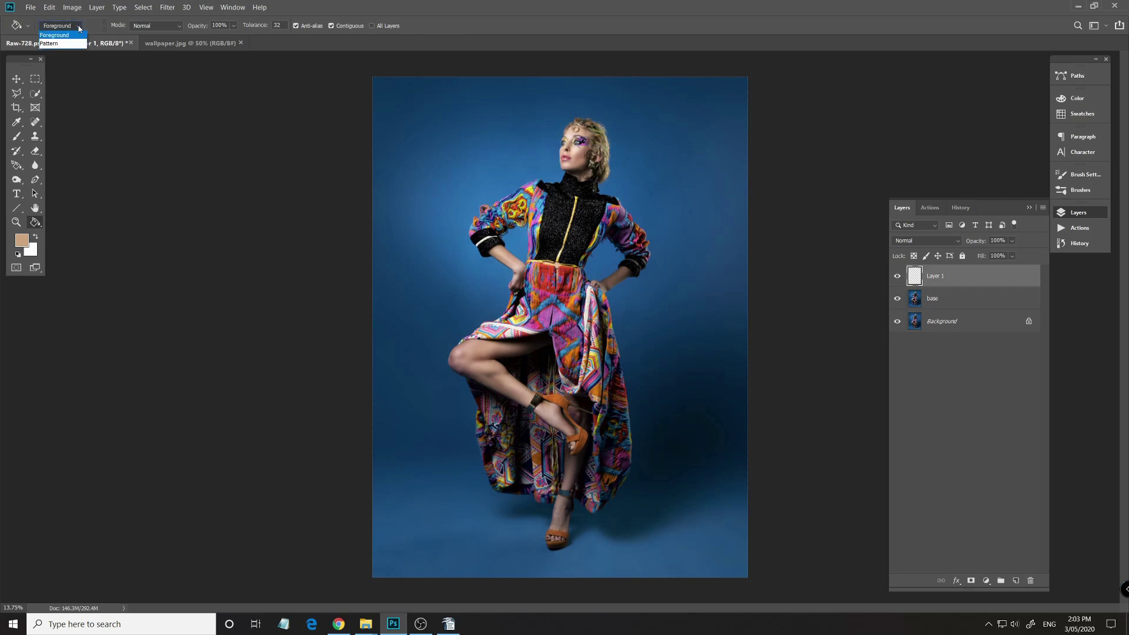
{"action": "left_click", "coordinate": [68, 45]}
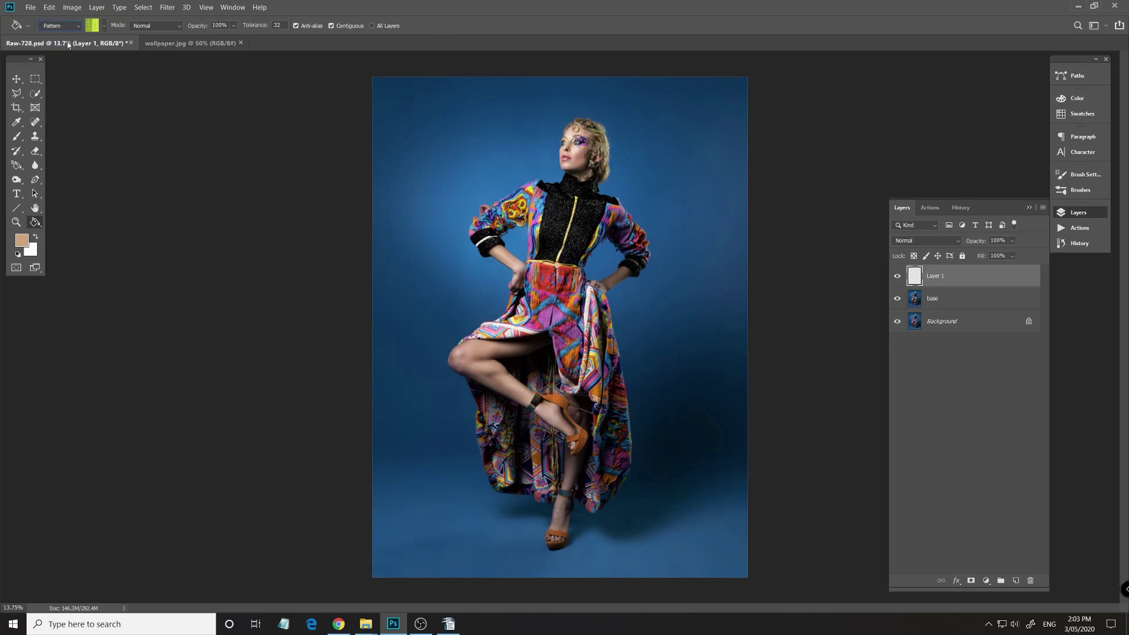
{"action": "left_click", "coordinate": [104, 26]}
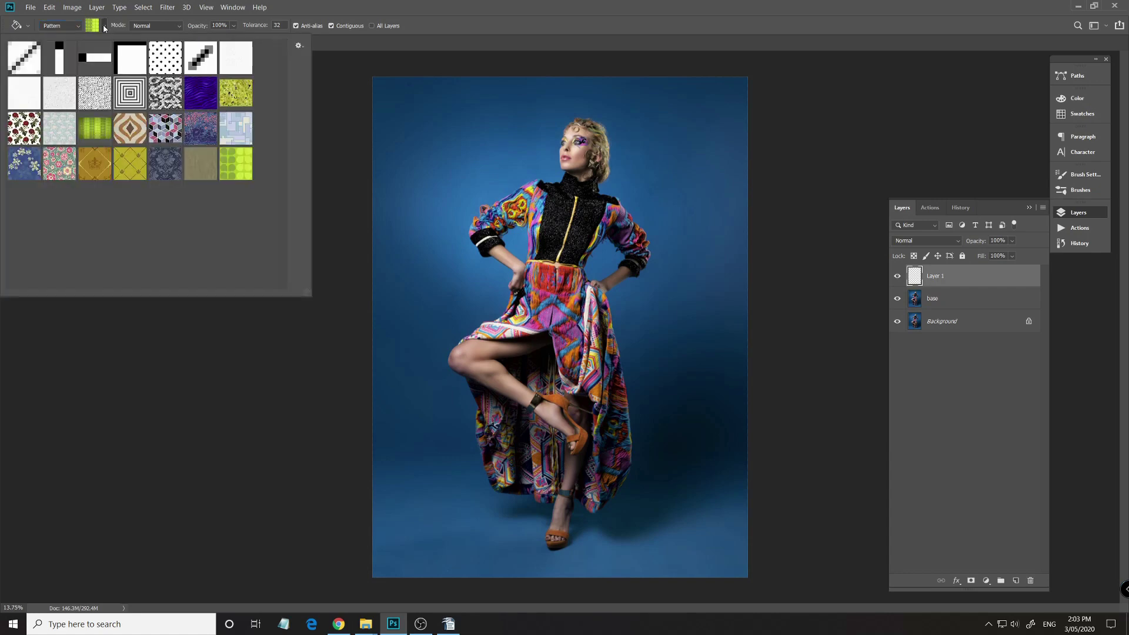
{"action": "left_click", "coordinate": [247, 172]}
{"action": "left_click", "coordinate": [426, 253]}
{"action": "left_click", "coordinate": [421, 247]}
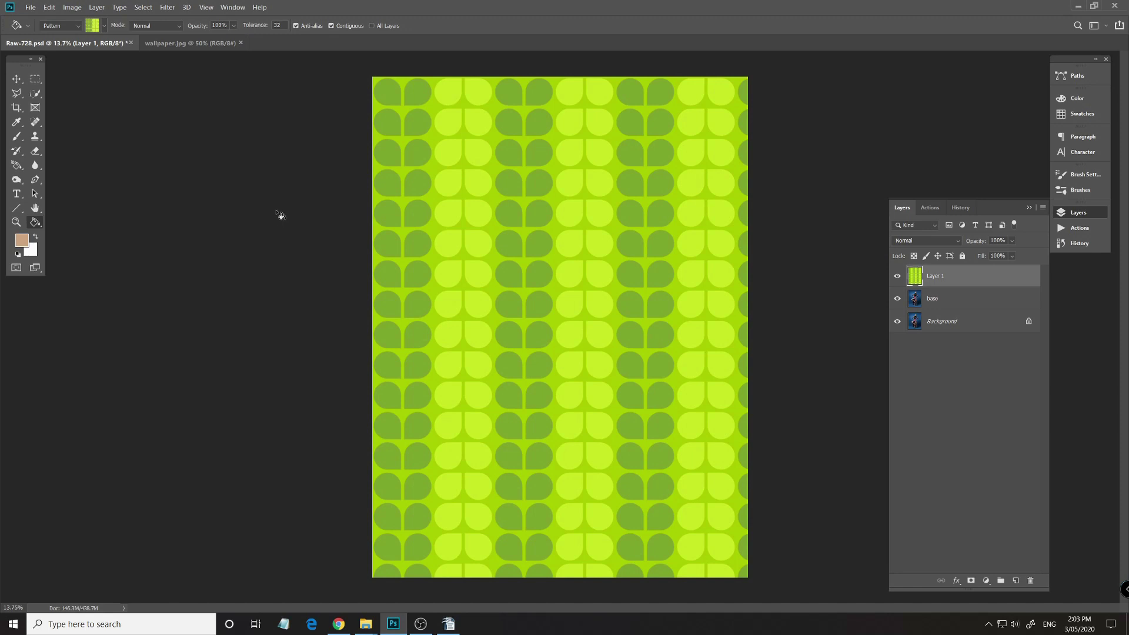
Scale Layer 1's pattern up to roughly 102% past the canvas edges and commit.
{"action": "scroll", "coordinate": [550, 304], "scroll_direction": "down", "scroll_amount": 2, "text": "alt"}
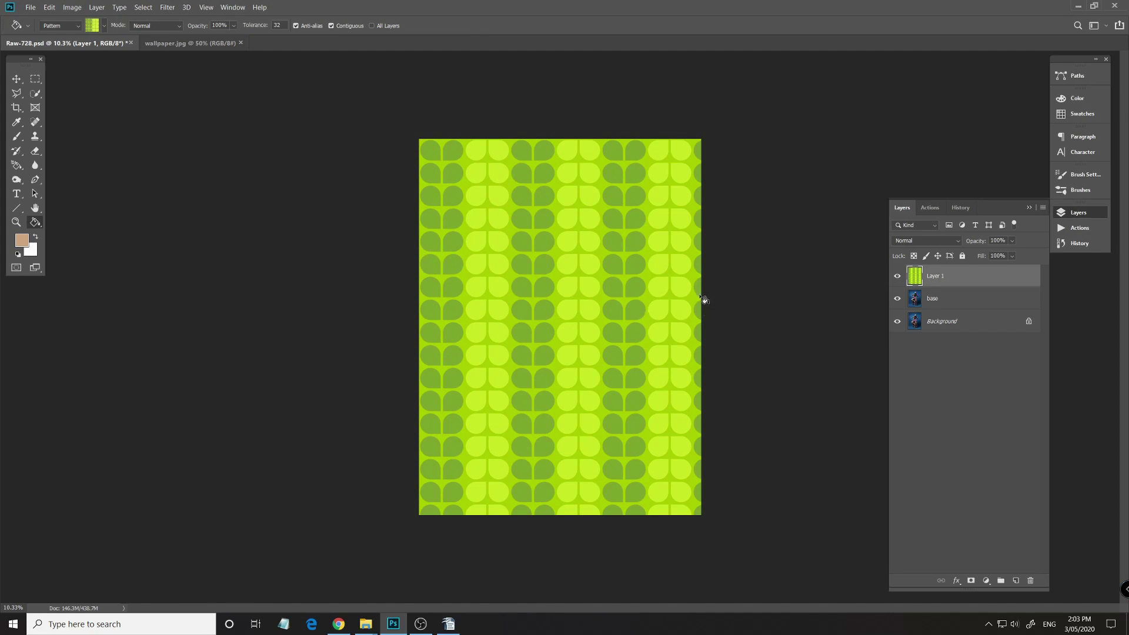
{"action": "left_click", "coordinate": [50, 8]}
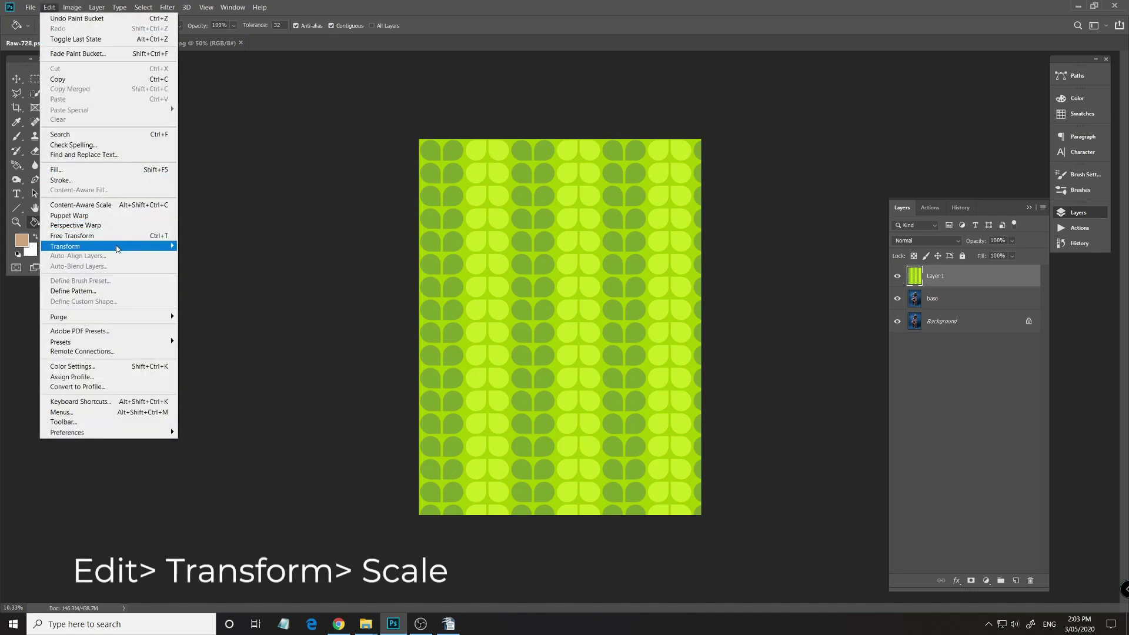
{"action": "mouse_move", "coordinate": [120, 247]}
{"action": "left_click", "coordinate": [210, 268]}
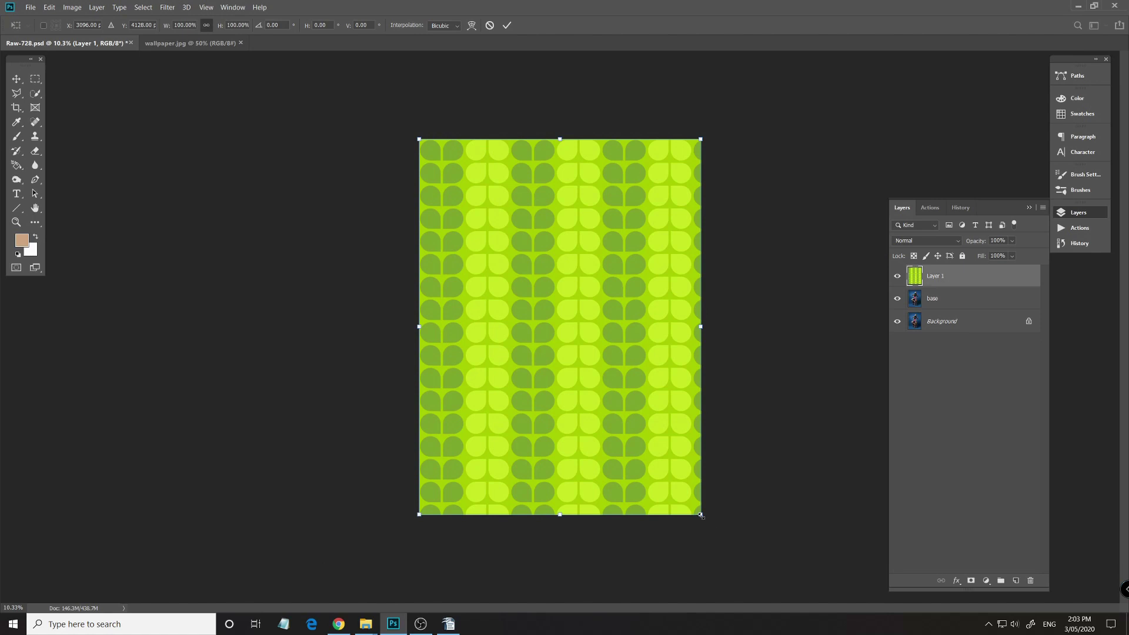
{"action": "left_click_drag", "start_coordinate": [700, 516], "coordinate": [709, 525]}
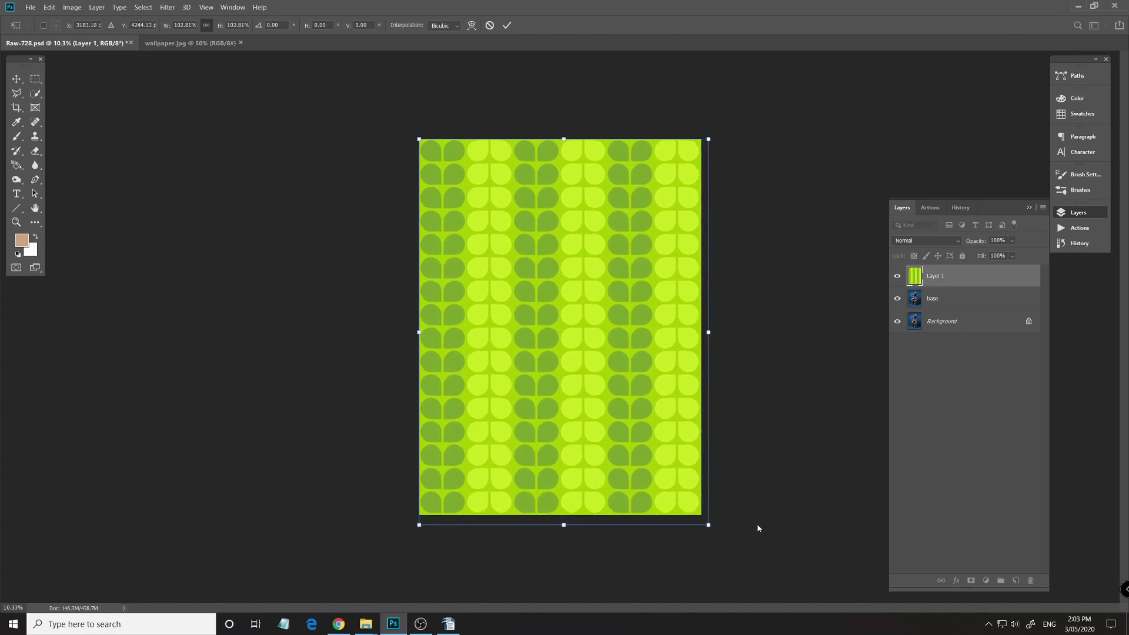
{"action": "key", "text": "Return"}
{"action": "key", "text": "g"}
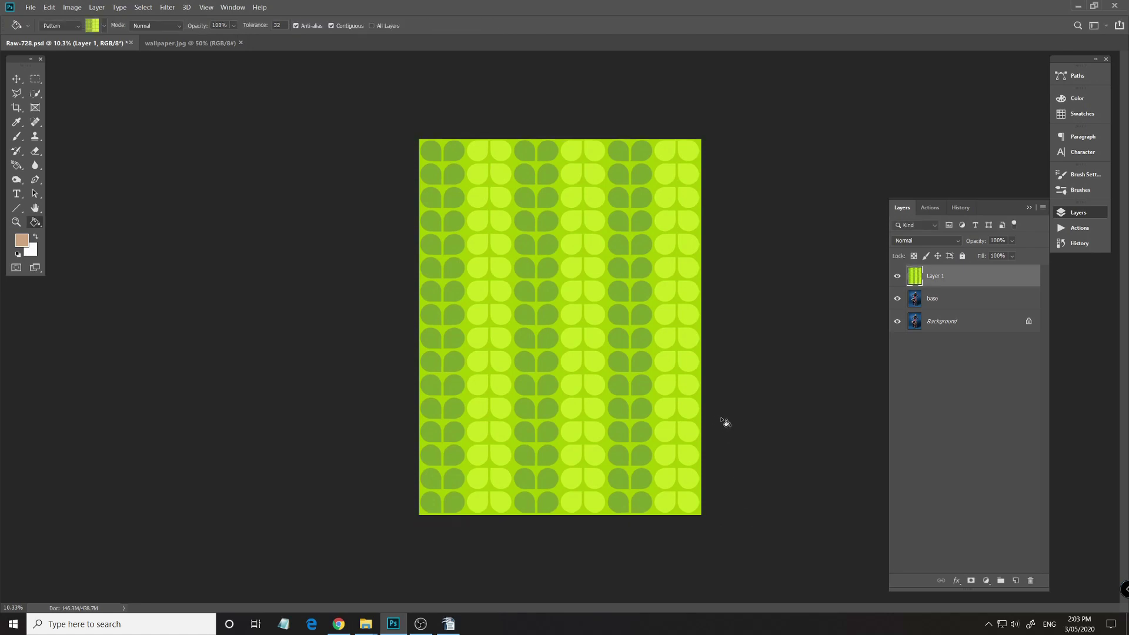
Set Layer 1's blend mode to Soft Light.
{"action": "left_click", "coordinate": [957, 241]}
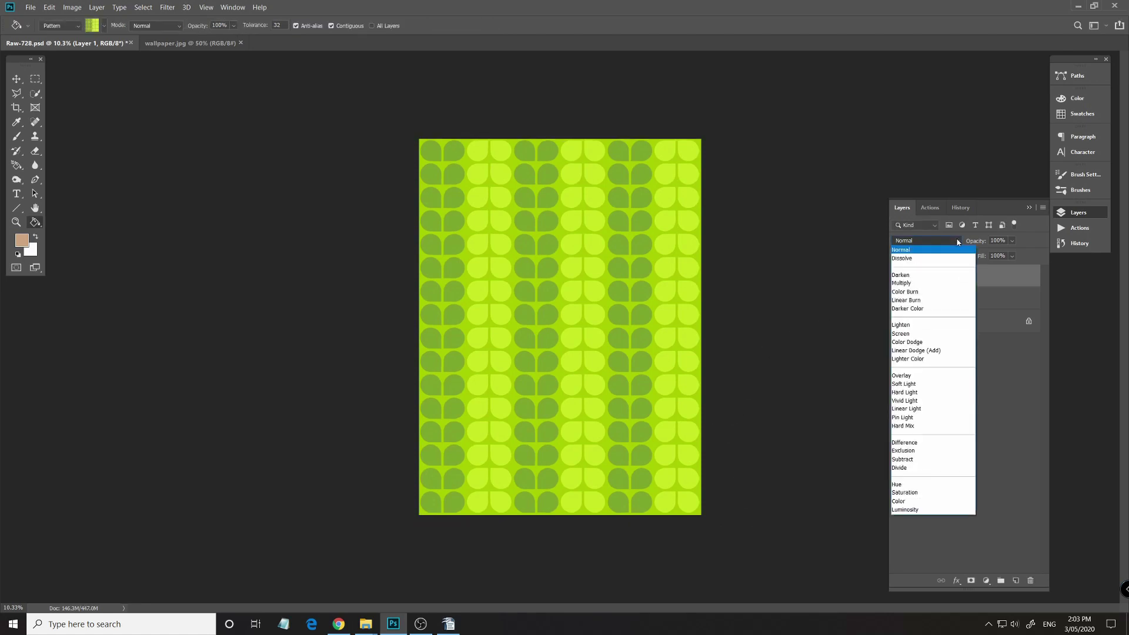
{"action": "left_click", "coordinate": [909, 385]}
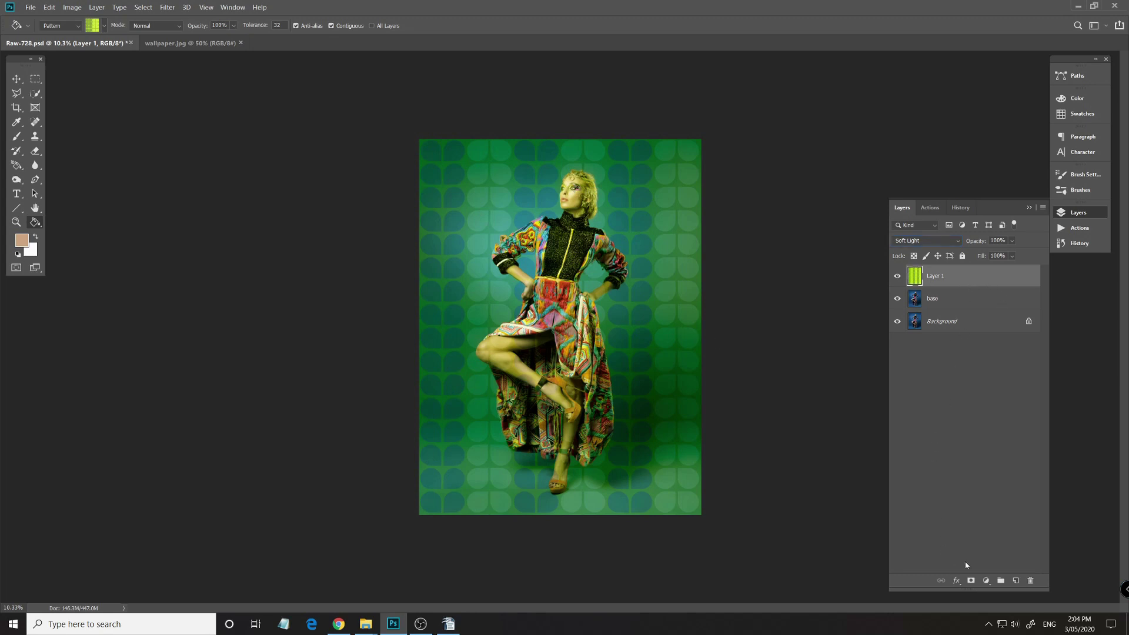
{"action": "left_click", "coordinate": [987, 581]}
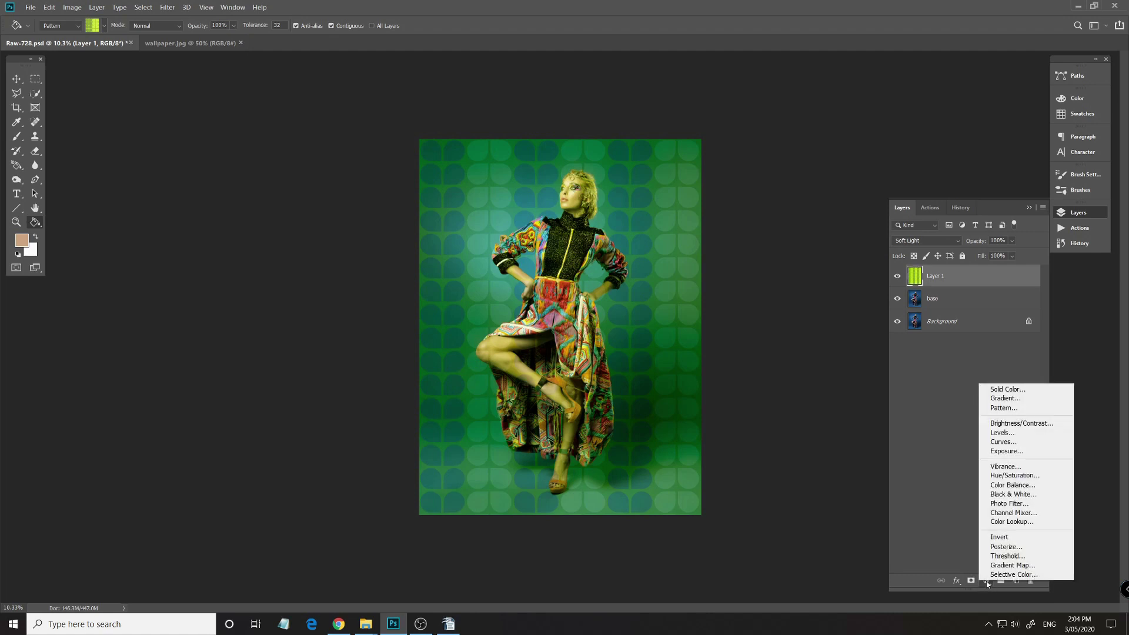
Add a Black & White adjustment clipped to Layer 1, darkening its yellow and green tones.
{"action": "left_click", "coordinate": [1022, 494]}
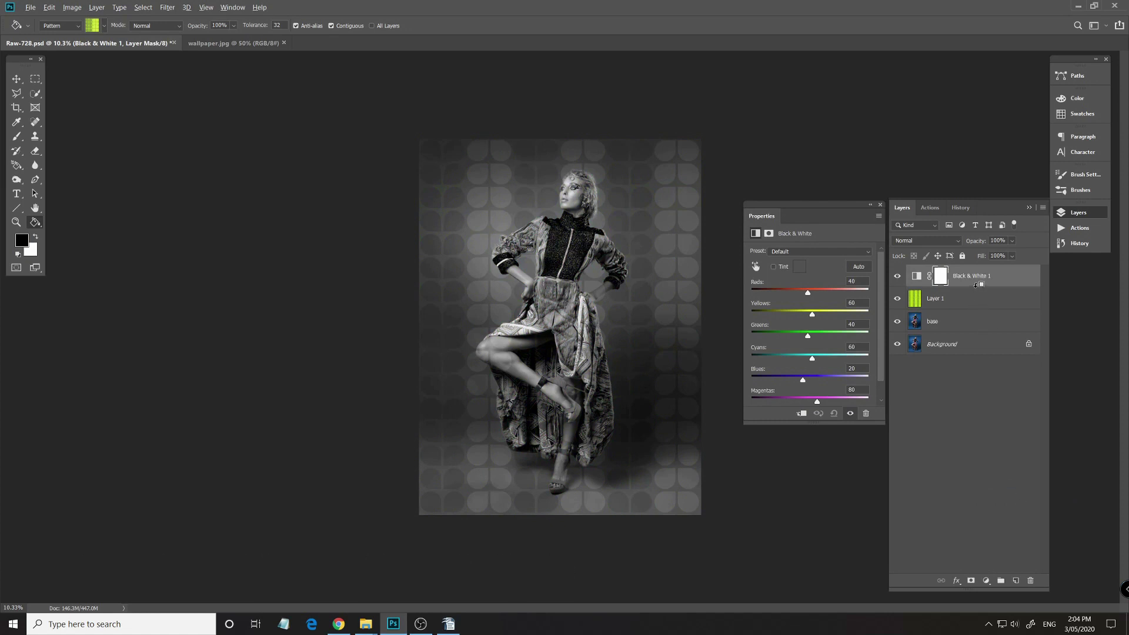
{"action": "left_click", "coordinate": [978, 285], "text": "alt"}
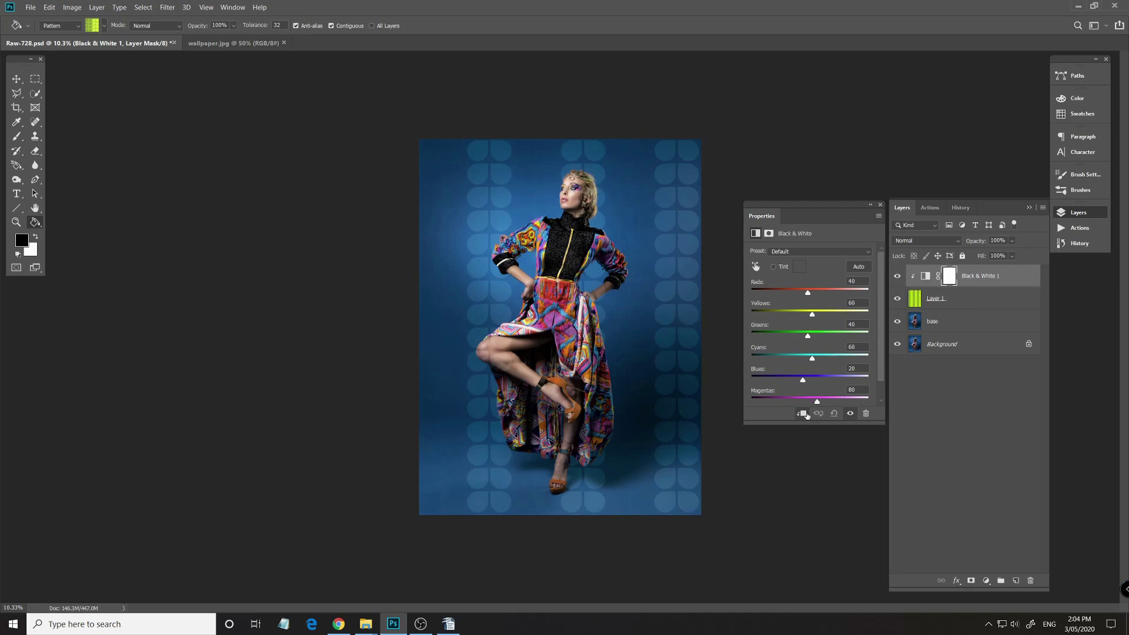
{"action": "left_click", "coordinate": [806, 415]}
{"action": "left_click", "coordinate": [806, 415]}
{"action": "left_click_drag", "start_coordinate": [816, 317], "coordinate": [814, 317]}
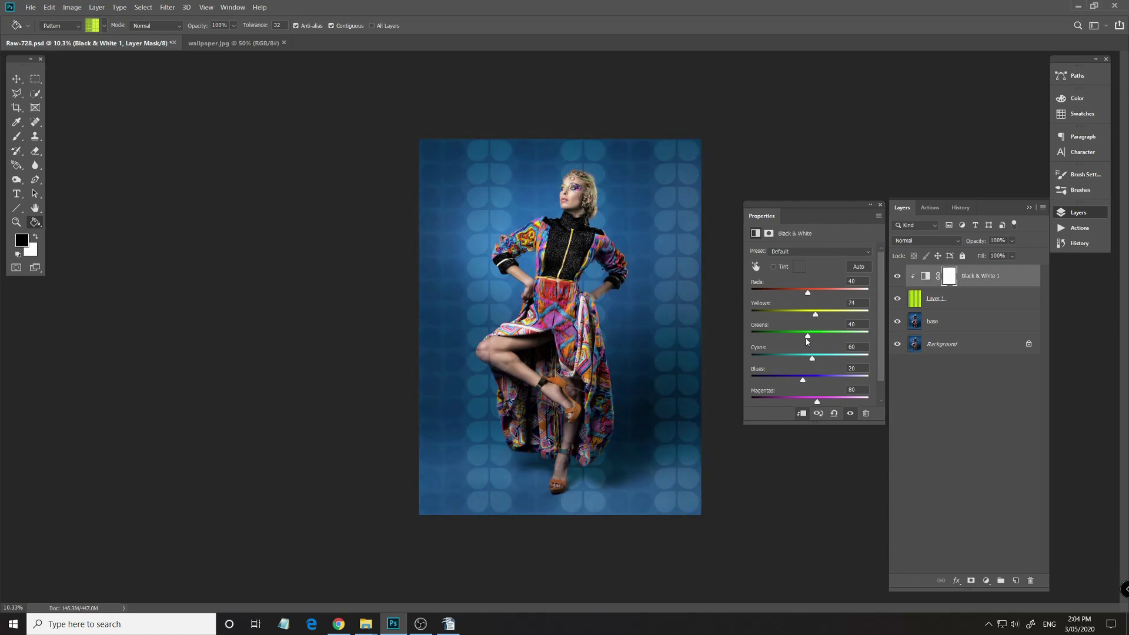
{"action": "left_click_drag", "start_coordinate": [809, 338], "coordinate": [817, 316]}
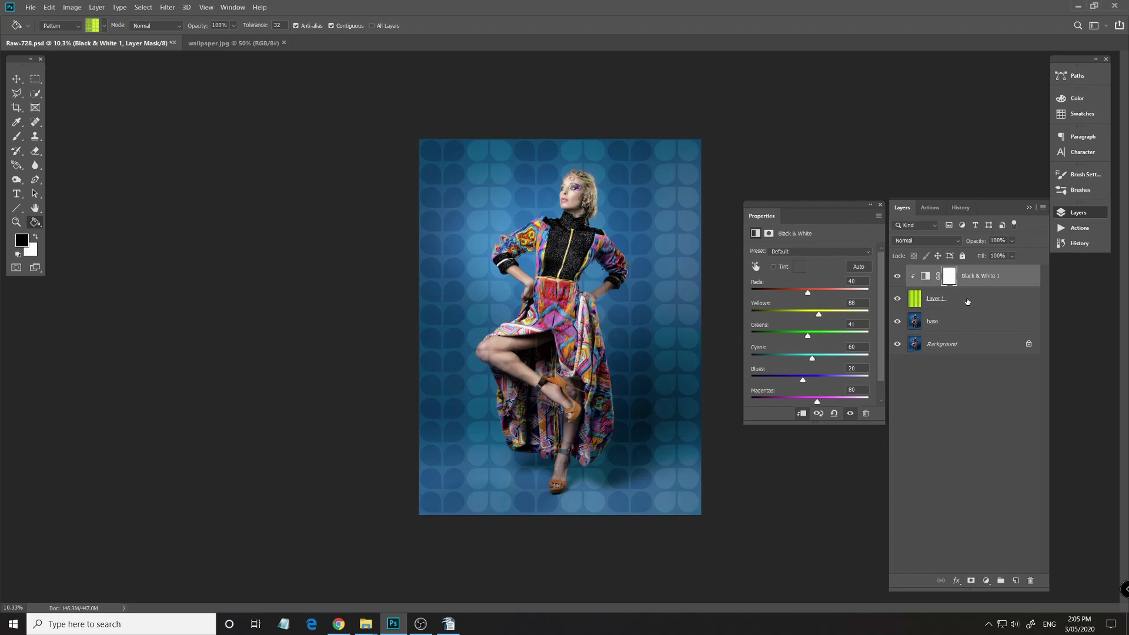
{"action": "left_click", "coordinate": [967, 300]}
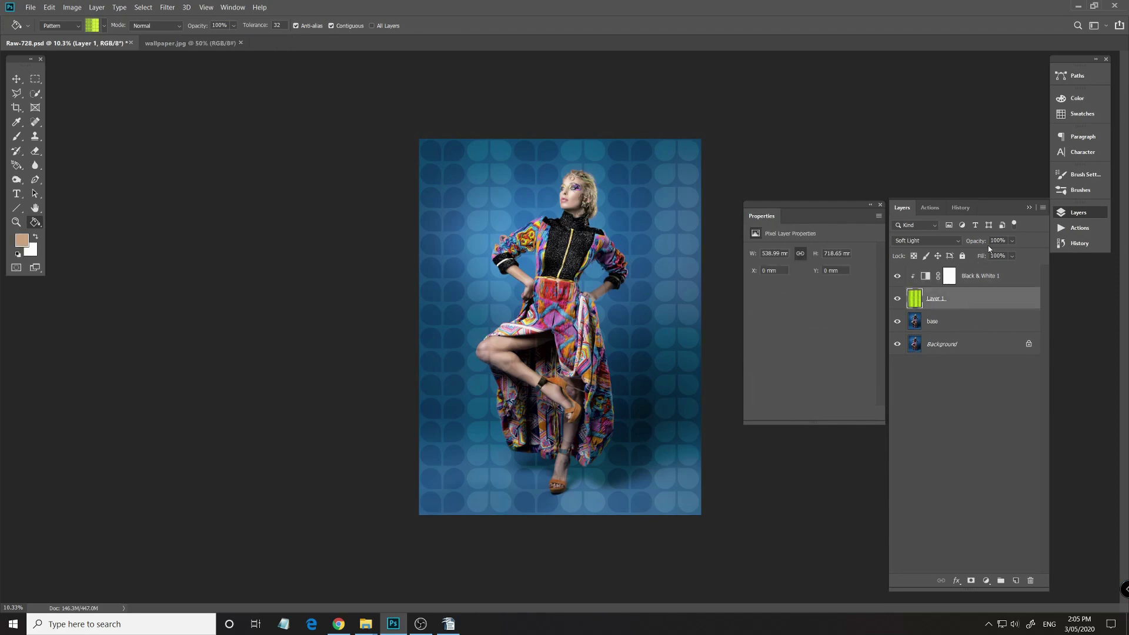
Lower Layer 1's opacity to 48%.
{"action": "left_click_drag", "start_coordinate": [981, 242], "coordinate": [957, 242]}
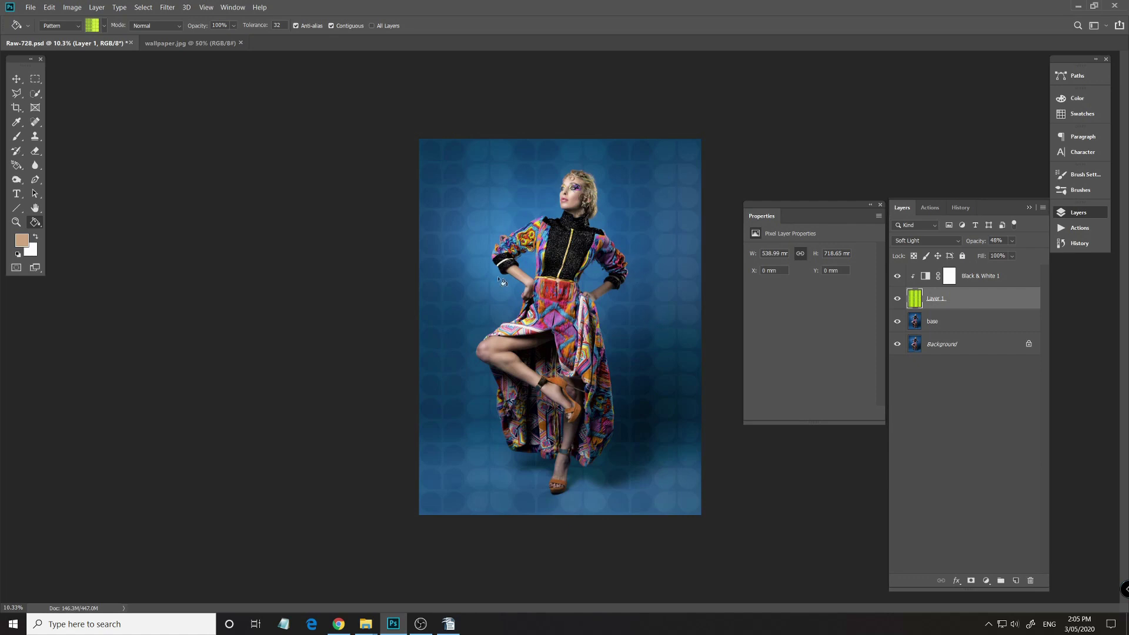
{"action": "left_click", "coordinate": [35, 79]}
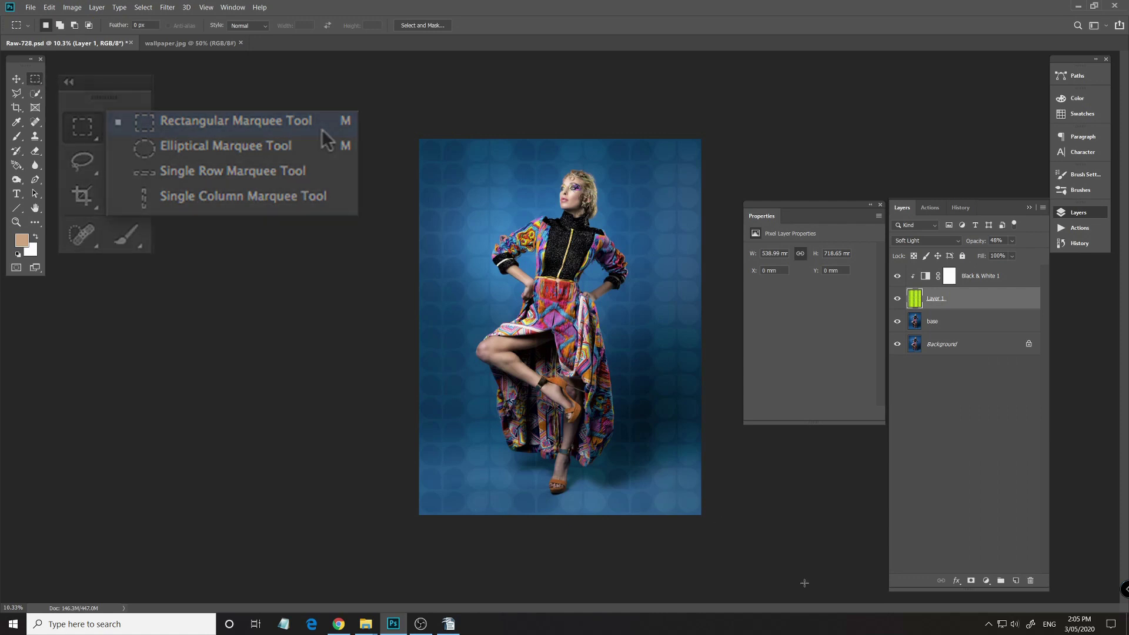
Select the bottom strip and fan its lower edge outward with a Perspective transform, then deselect.
{"action": "left_click_drag", "start_coordinate": [737, 544], "coordinate": [369, 401]}
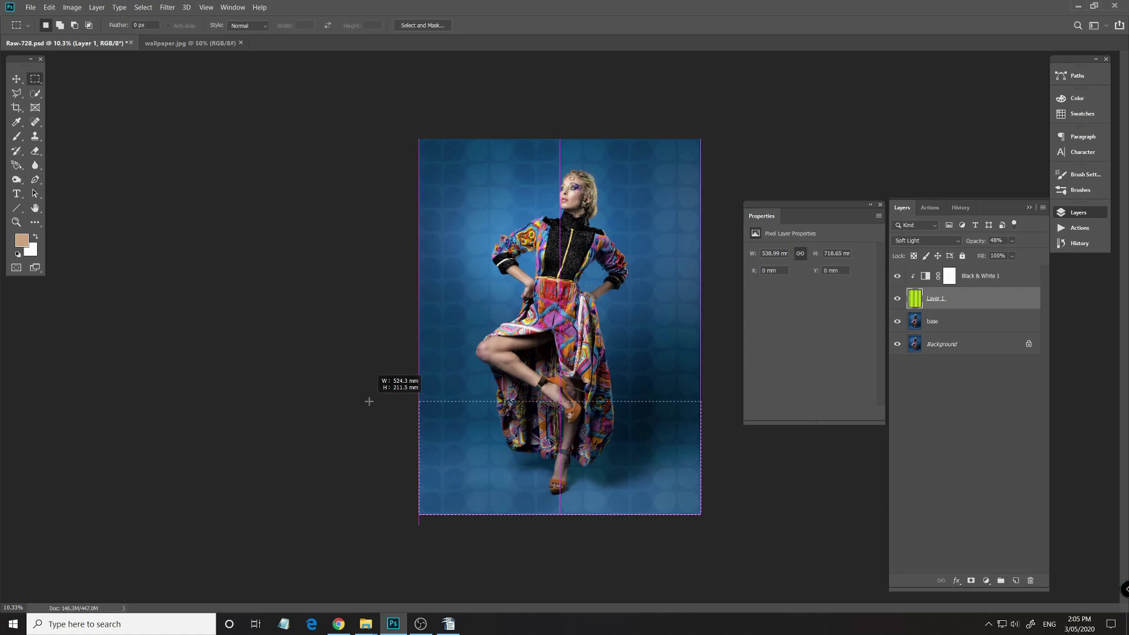
{"action": "left_click_drag", "start_coordinate": [369, 401], "coordinate": [370, 401]}
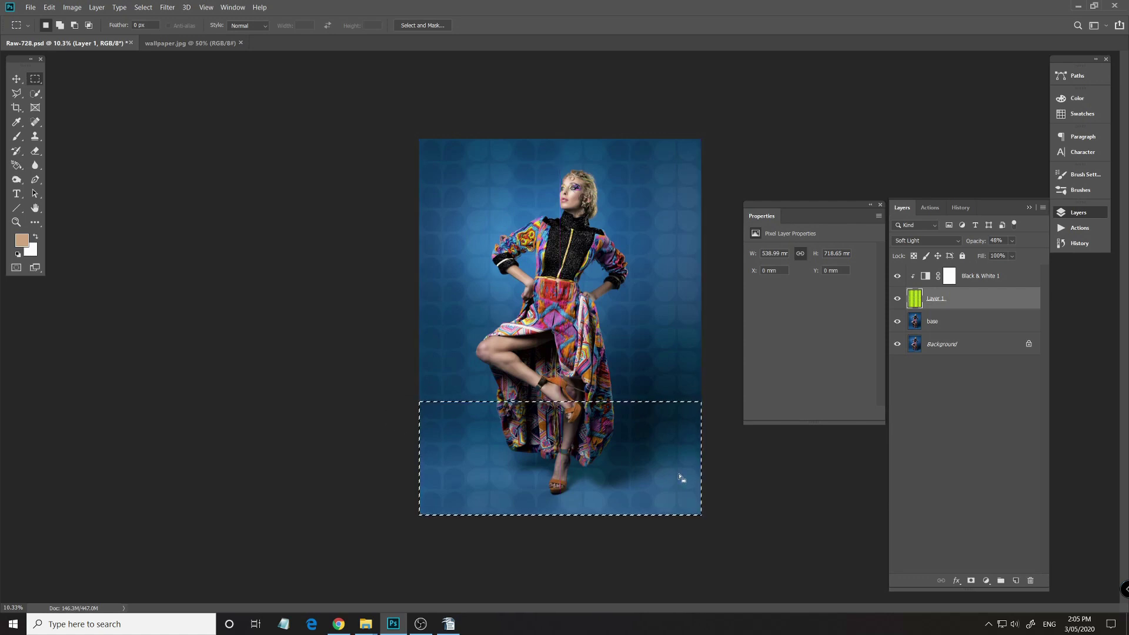
{"action": "left_click", "coordinate": [49, 7]}
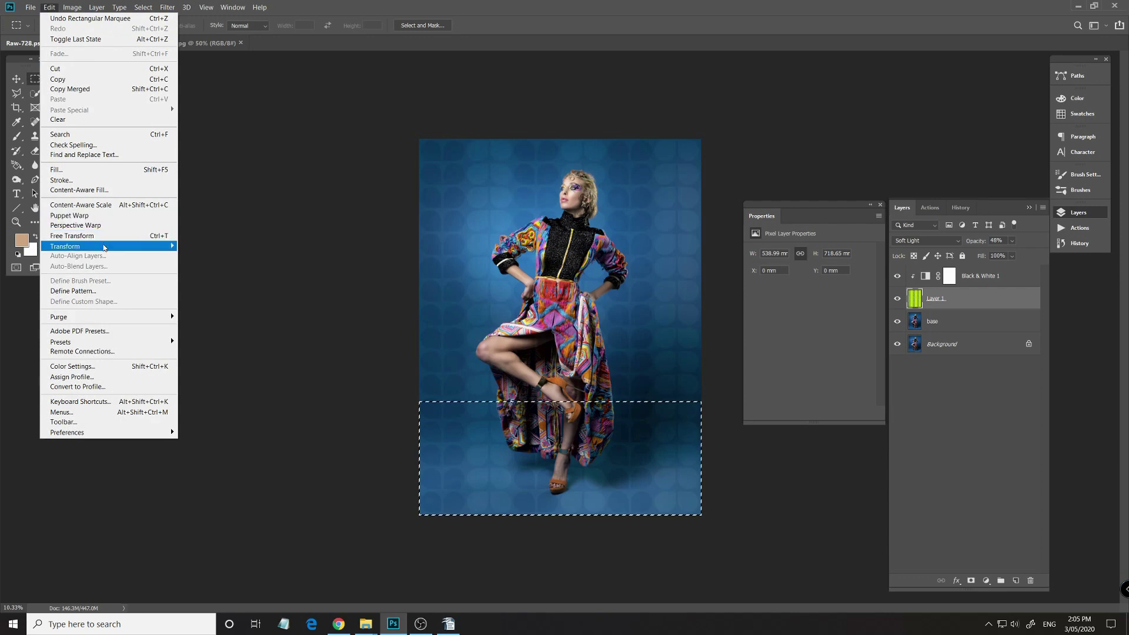
{"action": "mouse_move", "coordinate": [104, 248]}
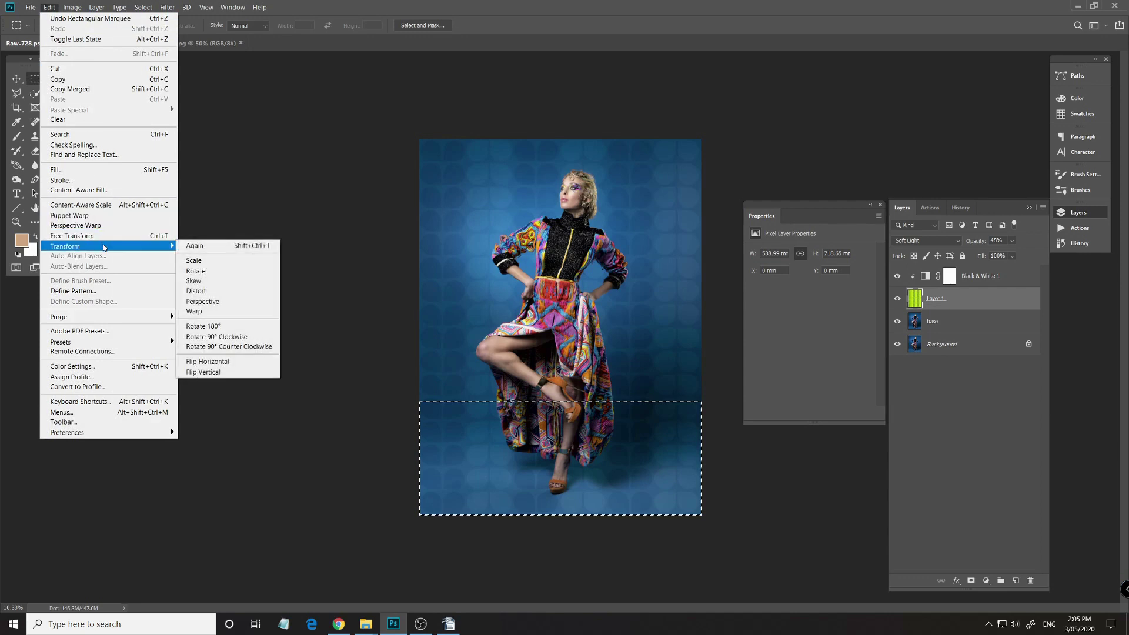
{"action": "left_click", "coordinate": [223, 307]}
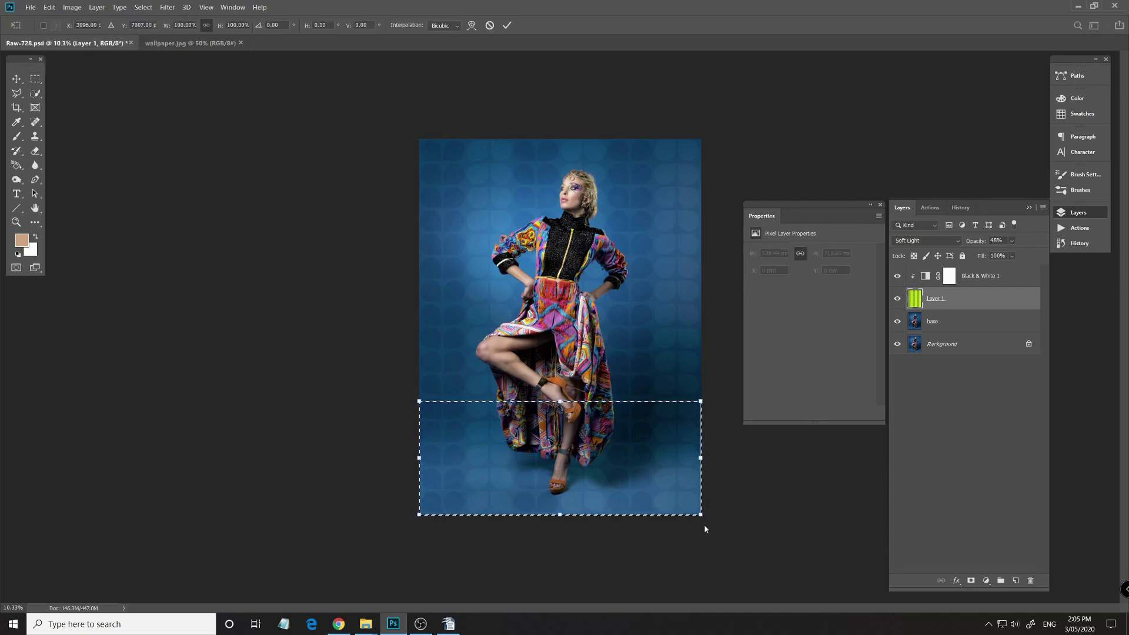
{"action": "left_click_drag", "start_coordinate": [702, 519], "coordinate": [1128, 464]}
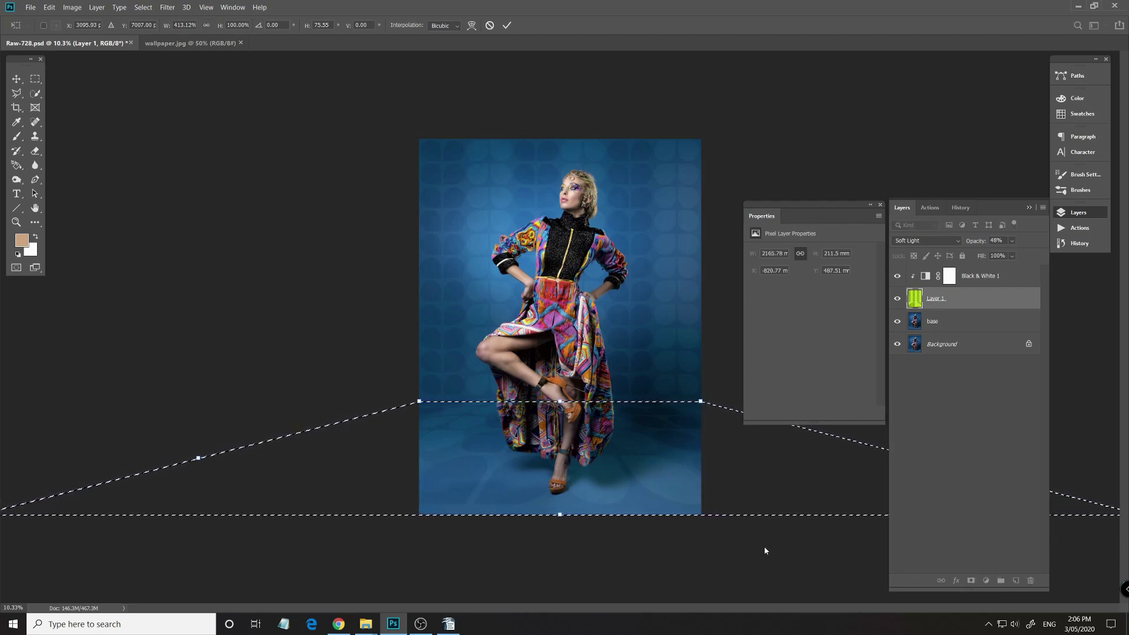
{"action": "key", "text": "Return"}
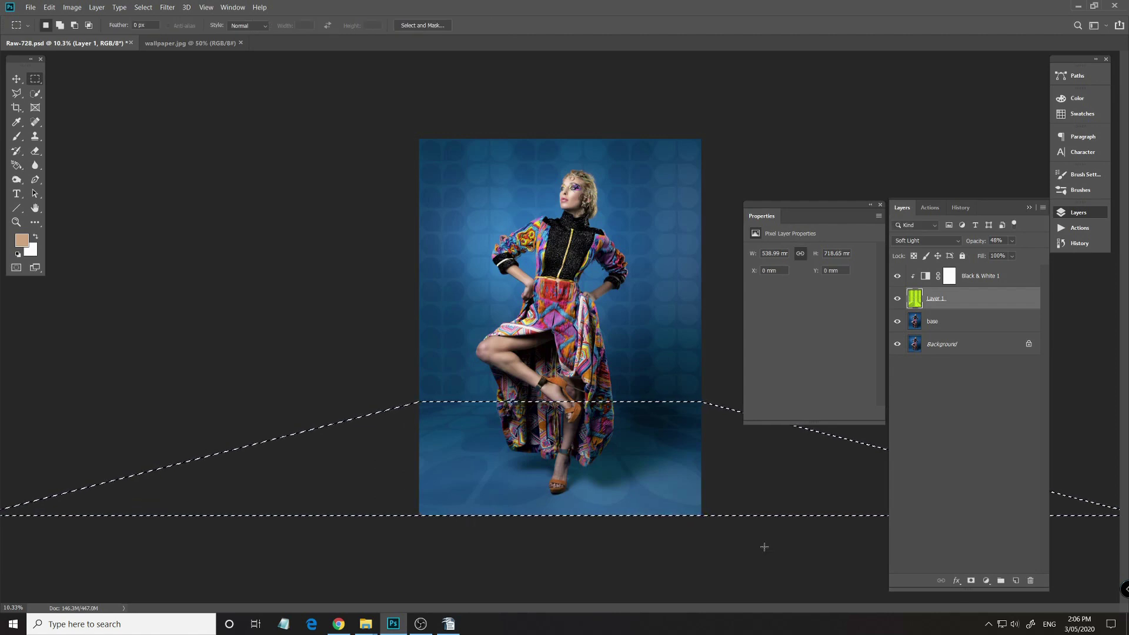
{"action": "key", "text": "ctrl+d"}
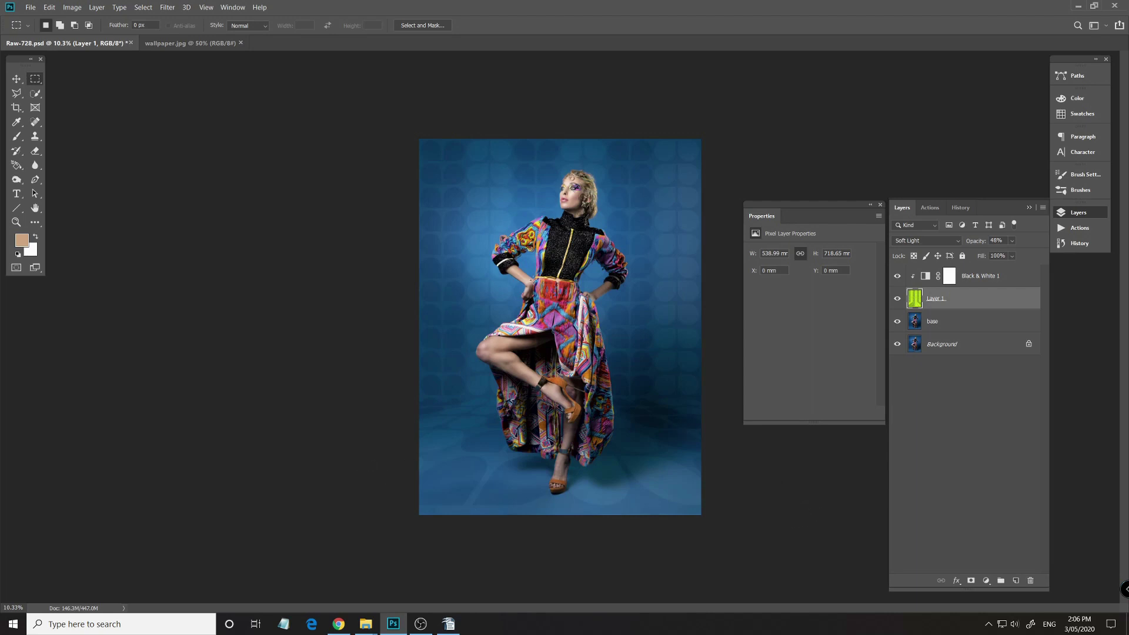
Convert Layer 1, the wallpaper pattern layer, into an embedded smart object.
{"action": "right_click", "coordinate": [970, 303]}
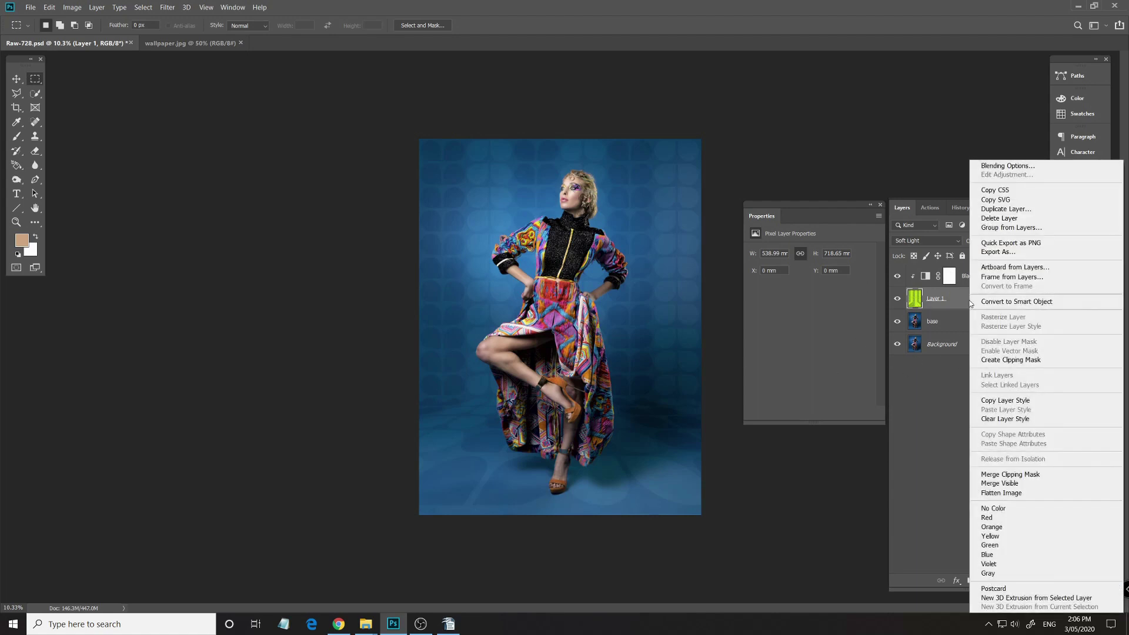
{"action": "left_click", "coordinate": [992, 302]}
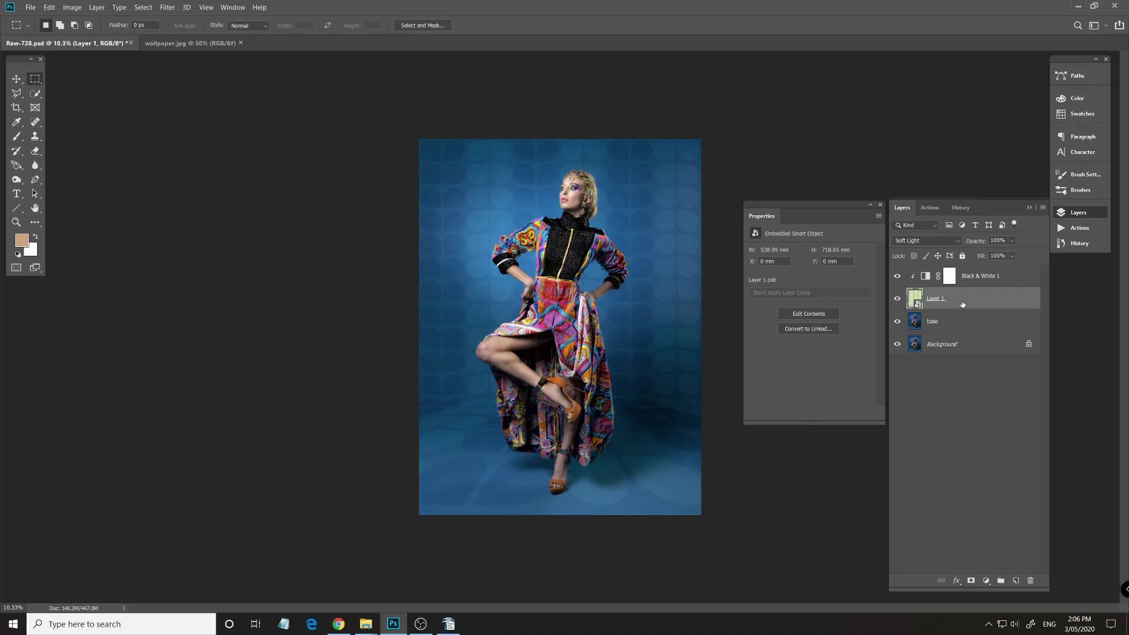
{"action": "scroll", "coordinate": [607, 332], "scroll_direction": "up", "scroll_amount": 8}
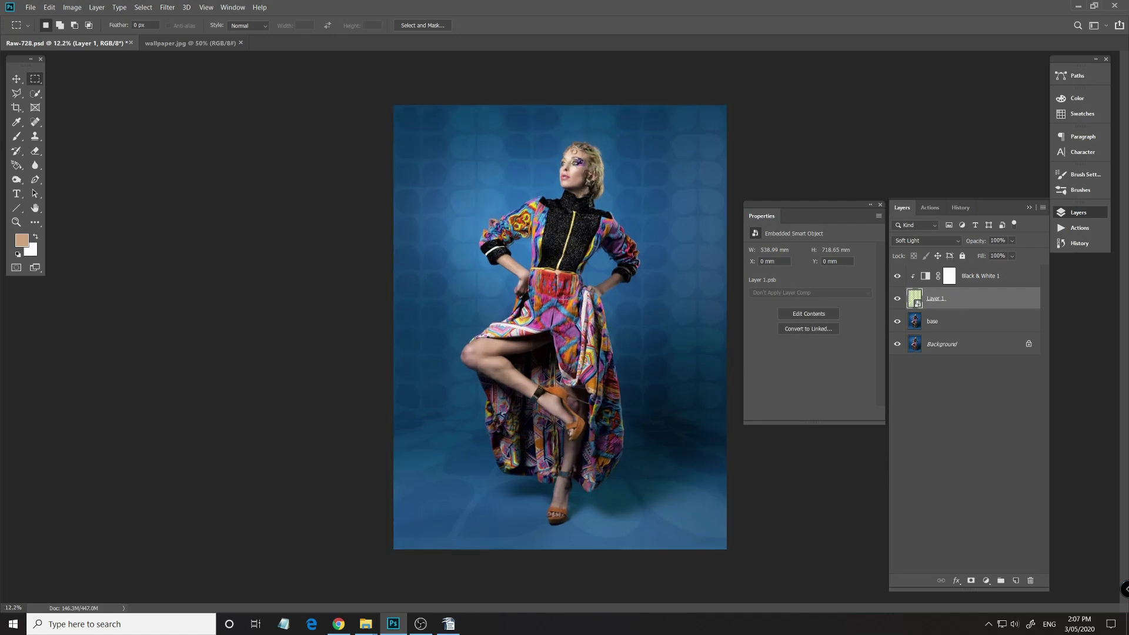
Apply a Gaussian Blur smart filter with an 8.4-pixel radius to Layer 1.
{"action": "scroll", "coordinate": [607, 331], "scroll_direction": "up", "scroll_amount": 10}
{"action": "scroll", "coordinate": [522, 242], "scroll_direction": "left", "scroll_amount": 5}
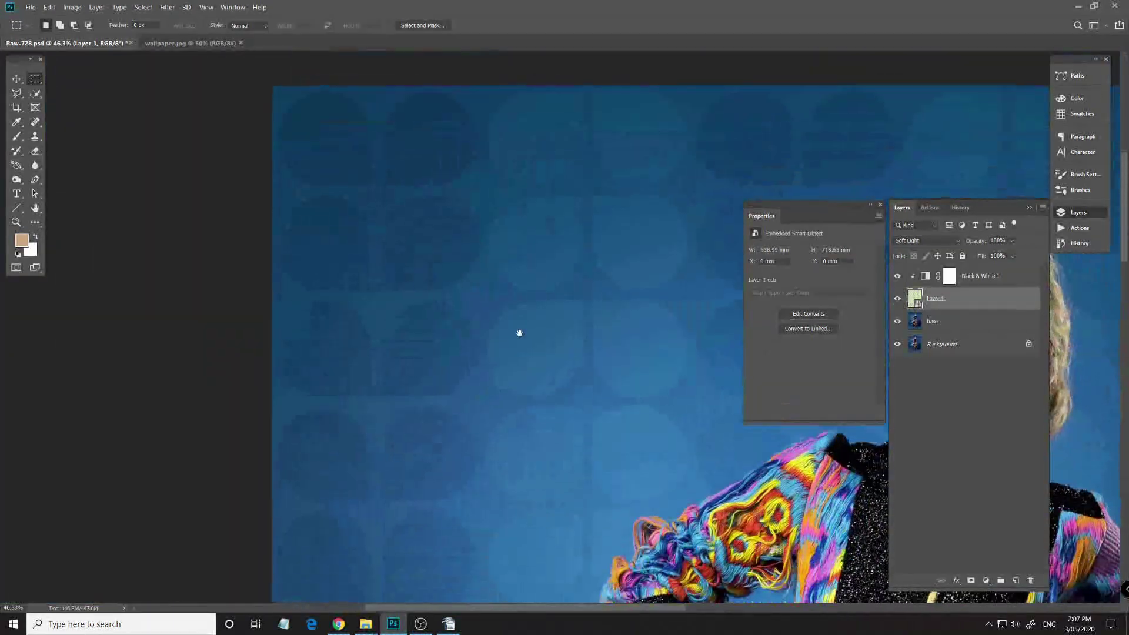
{"action": "left_click_drag", "start_coordinate": [519, 334], "coordinate": [270, 293]}
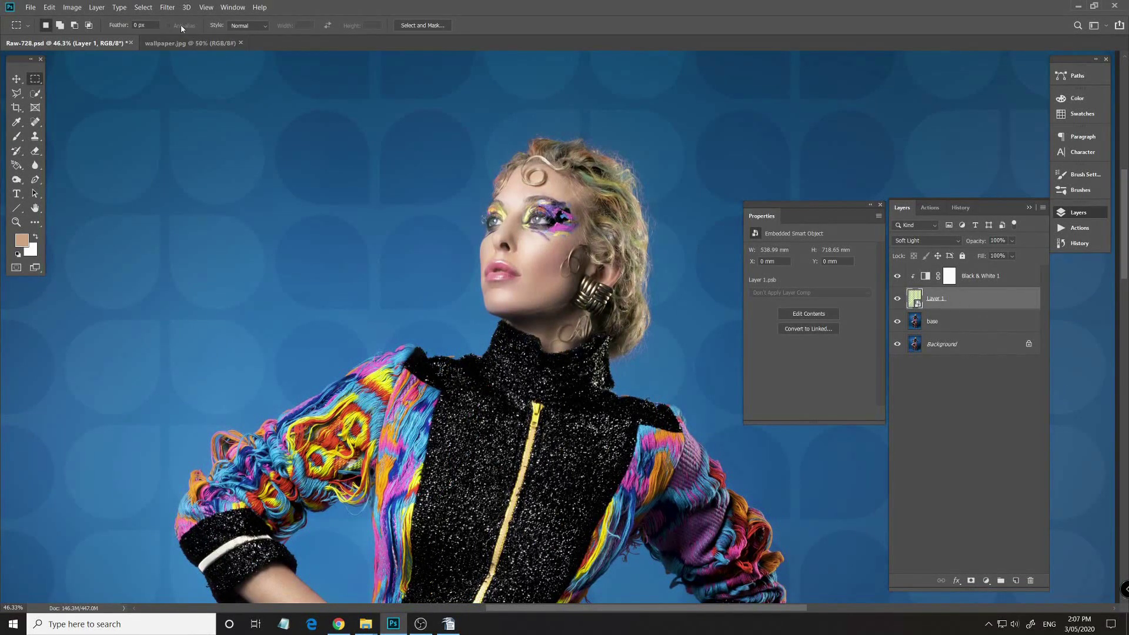
{"action": "left_click", "coordinate": [168, 7]}
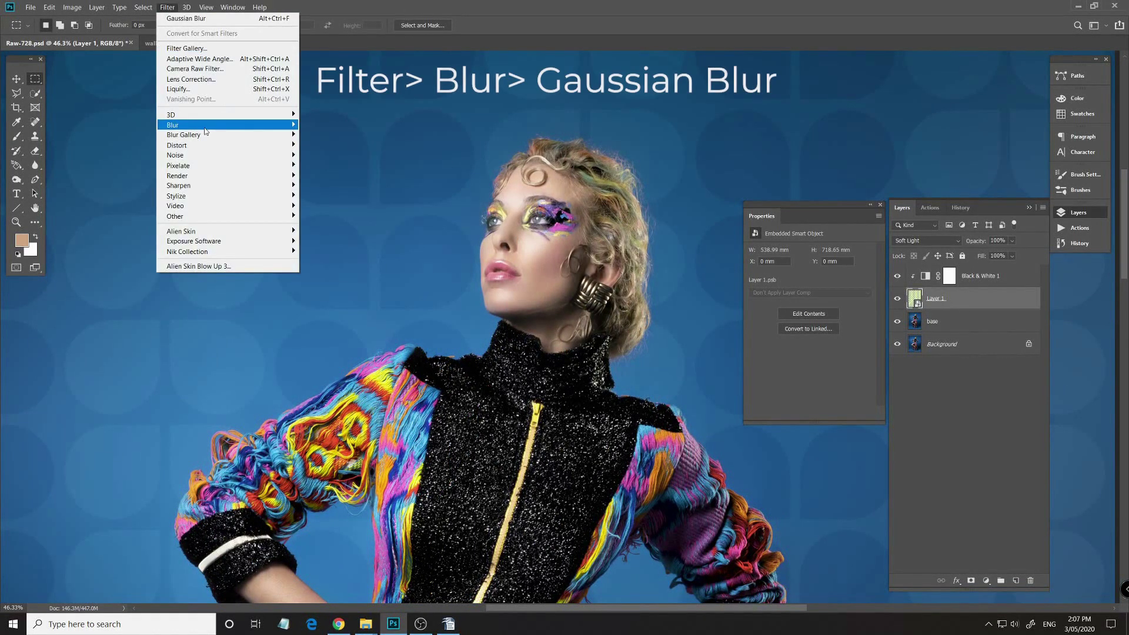
{"action": "mouse_move", "coordinate": [206, 127]}
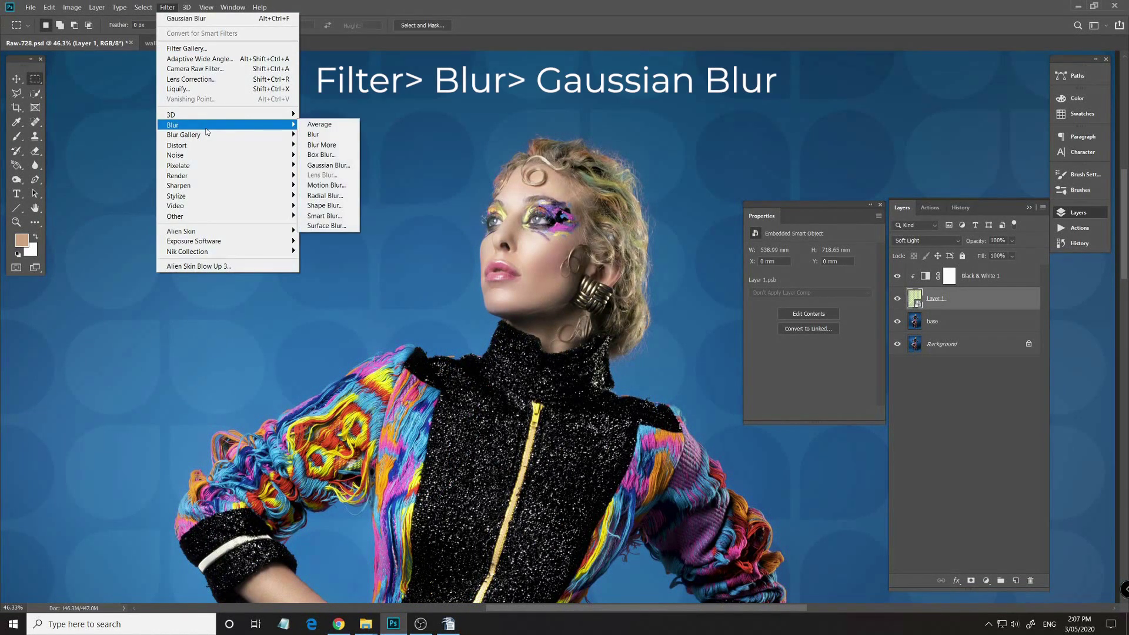
{"action": "left_click", "coordinate": [328, 165]}
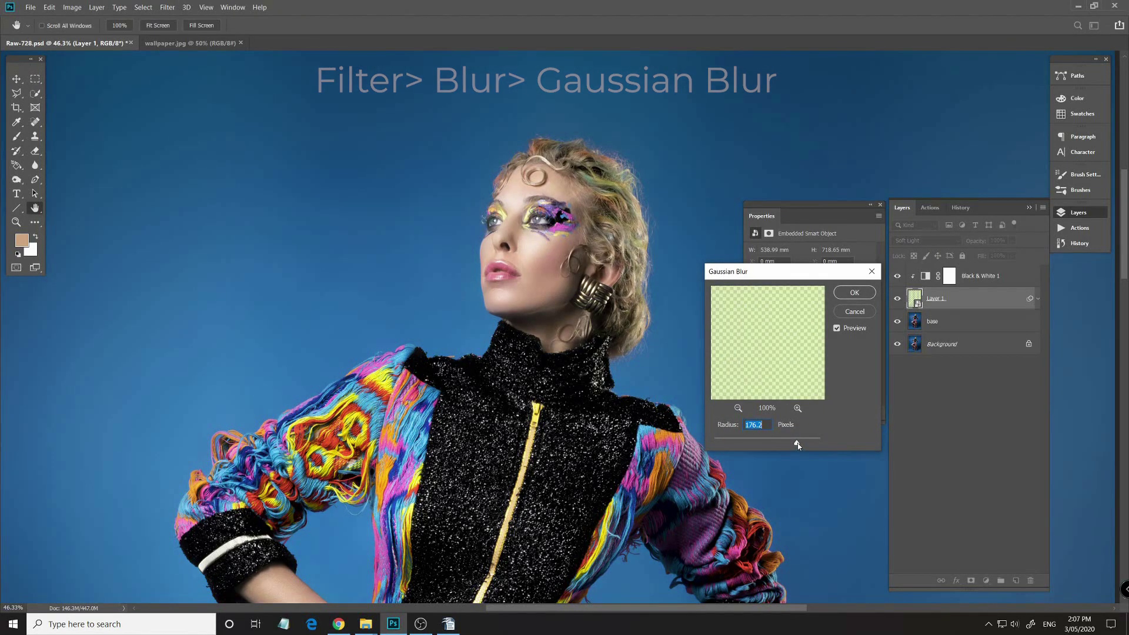
{"action": "left_click_drag", "start_coordinate": [797, 442], "coordinate": [753, 446]}
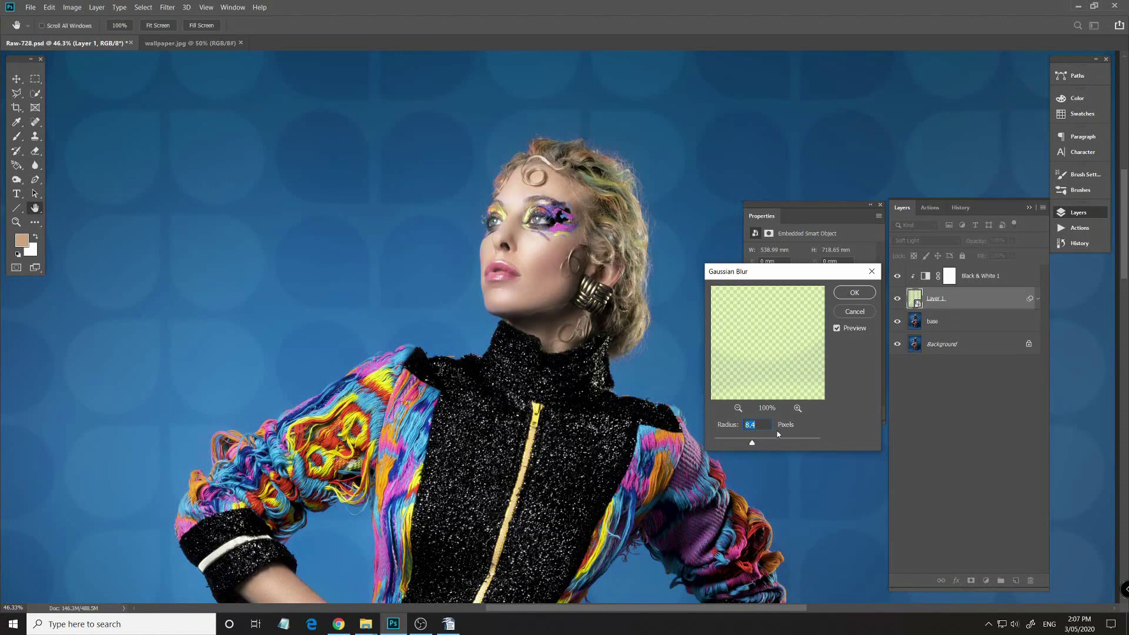
{"action": "left_click", "coordinate": [856, 293]}
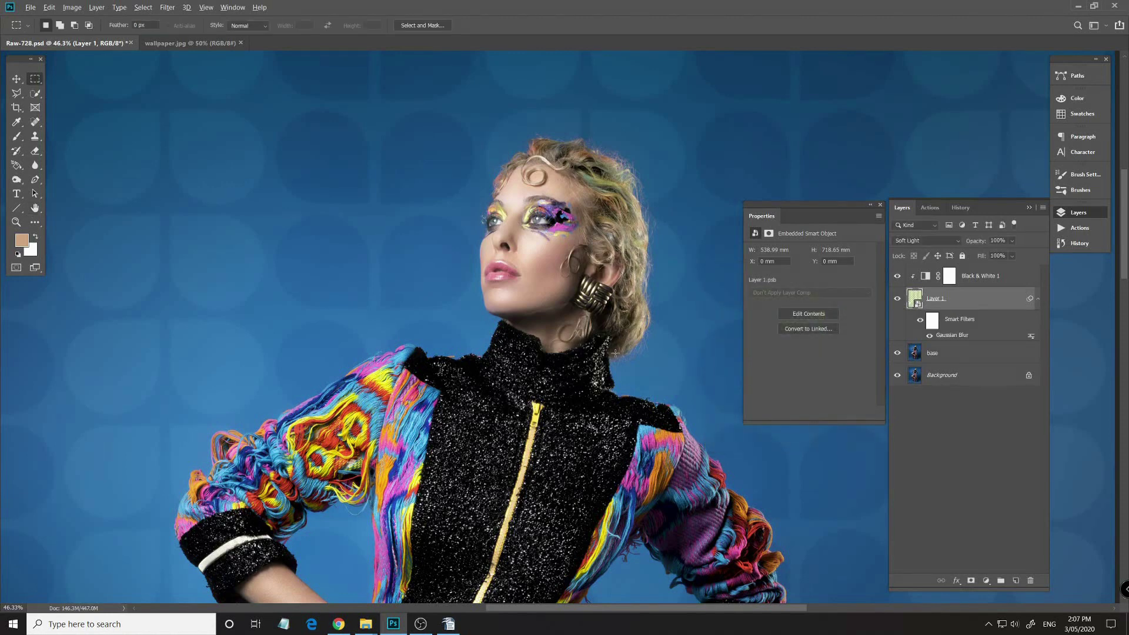
{"action": "key", "text": "ctrl+0"}
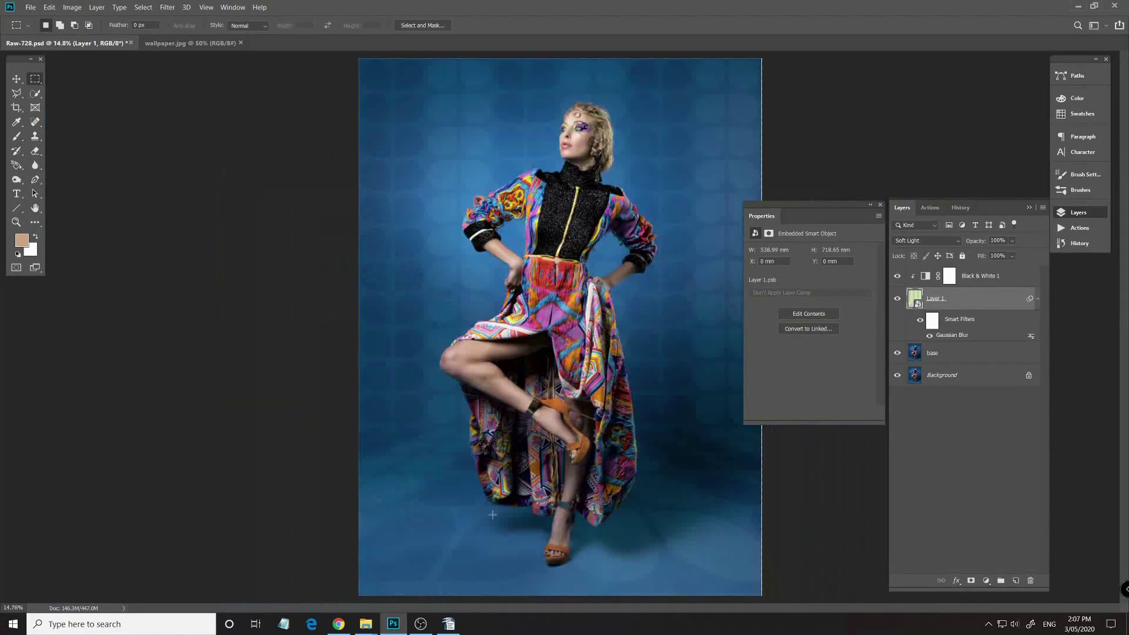
{"action": "left_click_drag", "start_coordinate": [493, 515], "coordinate": [565, 417]}
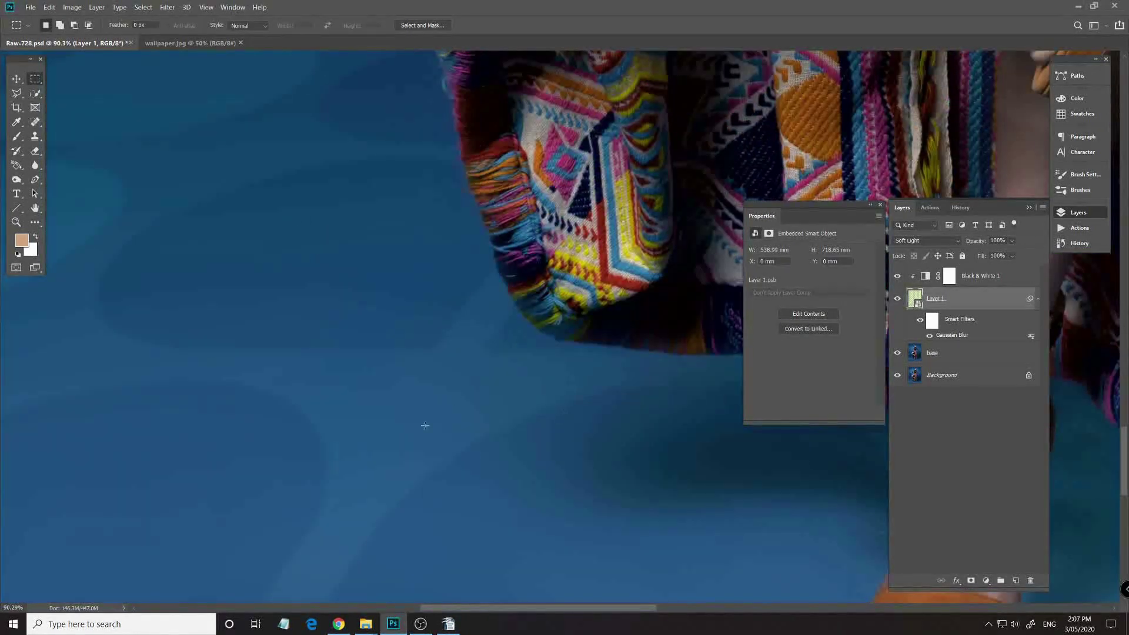
{"action": "key", "text": "ctrl+0"}
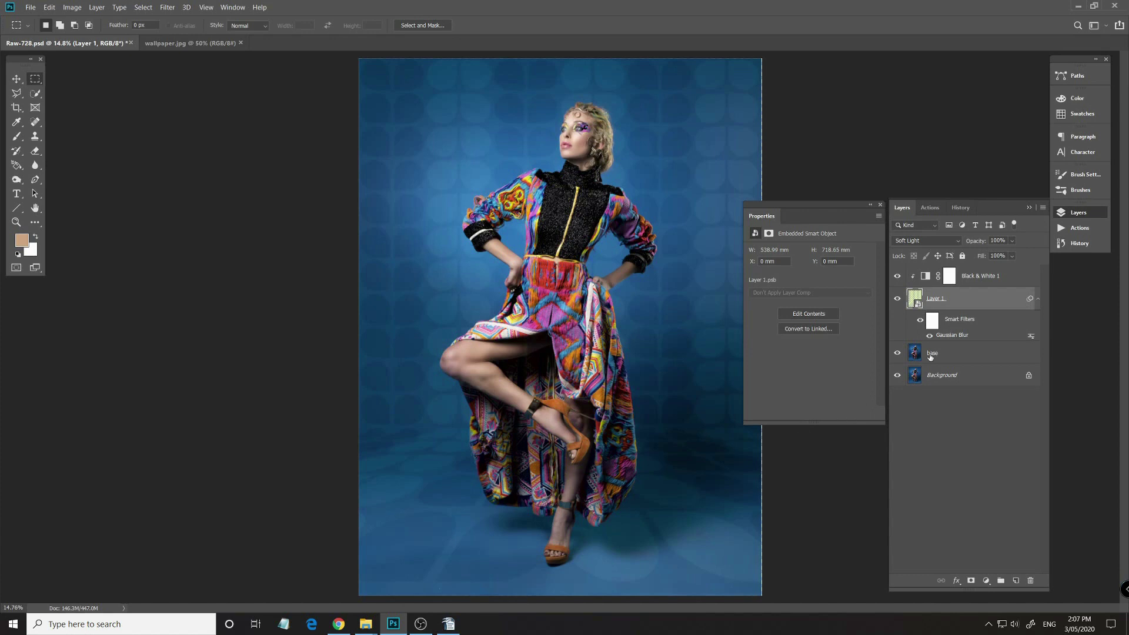
Brush the blur out of Layer 1's filter mask along the image's bottom with a large brush.
{"action": "left_click", "coordinate": [933, 321]}
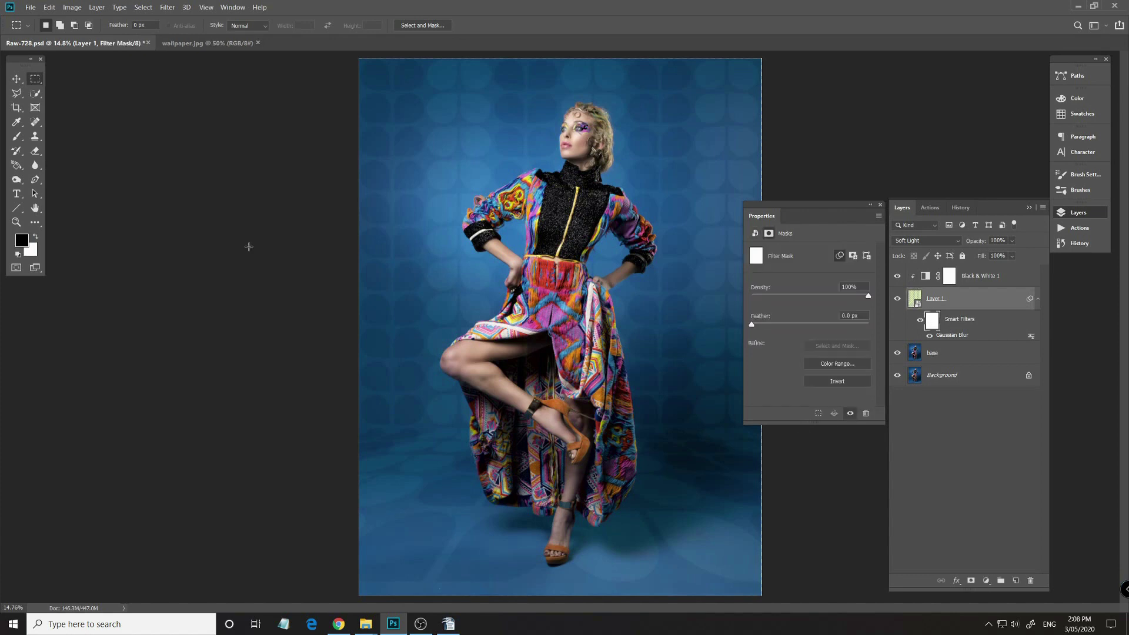
{"action": "left_click", "coordinate": [17, 138]}
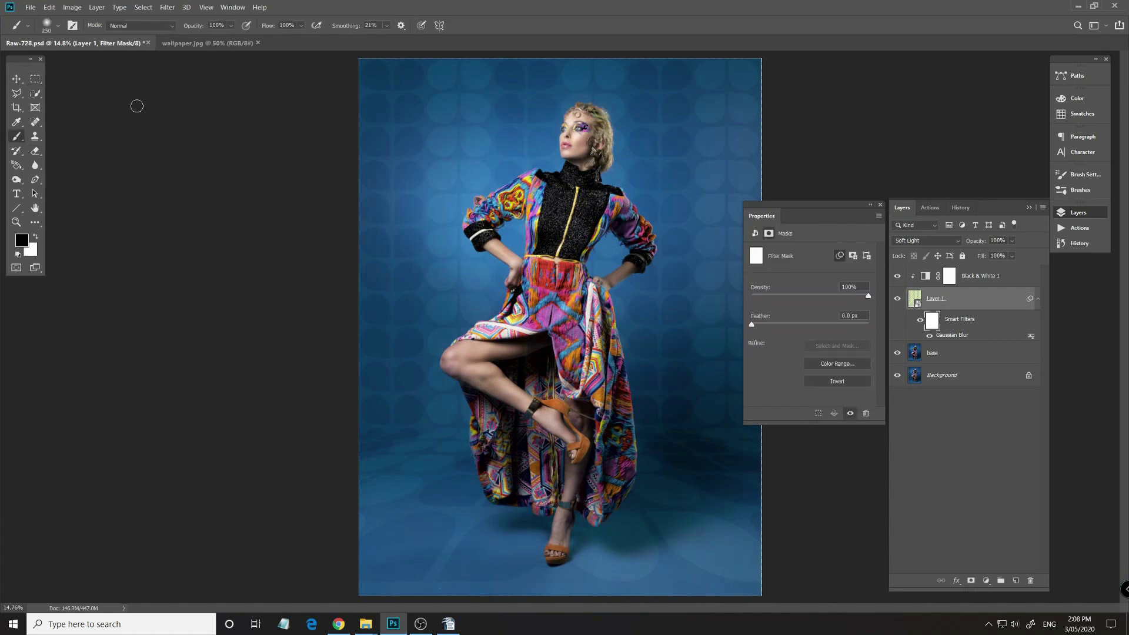
{"action": "key", "text": "bracketright"}
{"action": "key", "text": "bracketright"}
{"action": "key", "text": "bracketright"}
{"action": "key", "text": "bracketright"}
{"action": "key", "text": "bracketright"}
{"action": "key", "text": "bracketright"}
{"action": "key", "text": "bracketright"}
{"action": "key", "text": "bracketright"}
{"action": "key", "text": "bracketright"}
{"action": "key", "text": "bracketright"}
{"action": "key", "text": "bracketright"}
{"action": "key", "text": "bracketright"}
{"action": "key", "text": "bracketright"}
{"action": "key", "text": "bracketright"}
{"action": "mouse_move", "coordinate": [640, 498]}
{"action": "left_mouse_down"}
{"action": "mouse_move", "coordinate": [314, 504]}
{"action": "mouse_move", "coordinate": [797, 567]}
{"action": "mouse_move", "coordinate": [309, 563]}
{"action": "left_mouse_up"}
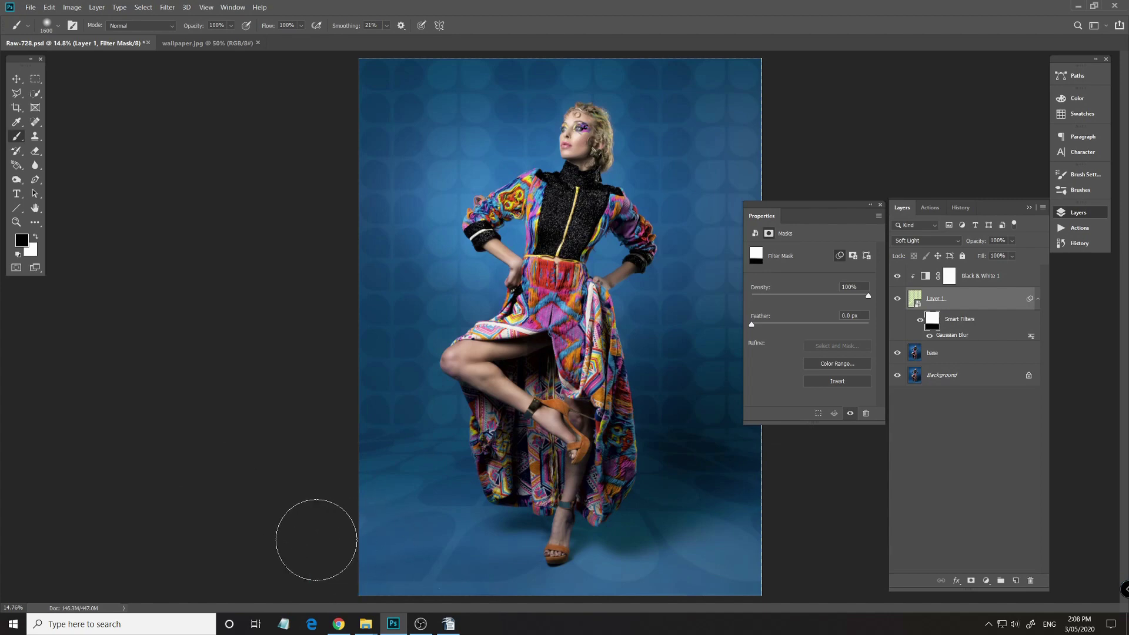
{"action": "scroll", "coordinate": [293, 520], "scroll_direction": "up", "scroll_amount": 6}
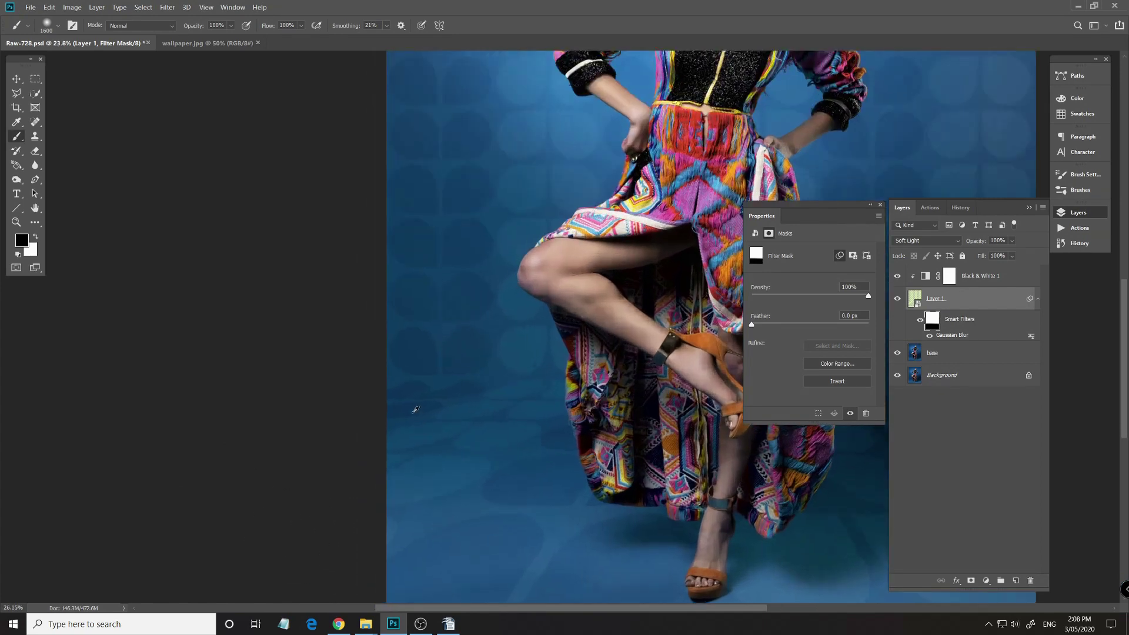
{"action": "scroll", "coordinate": [424, 387], "scroll_direction": "down", "scroll_amount": 3}
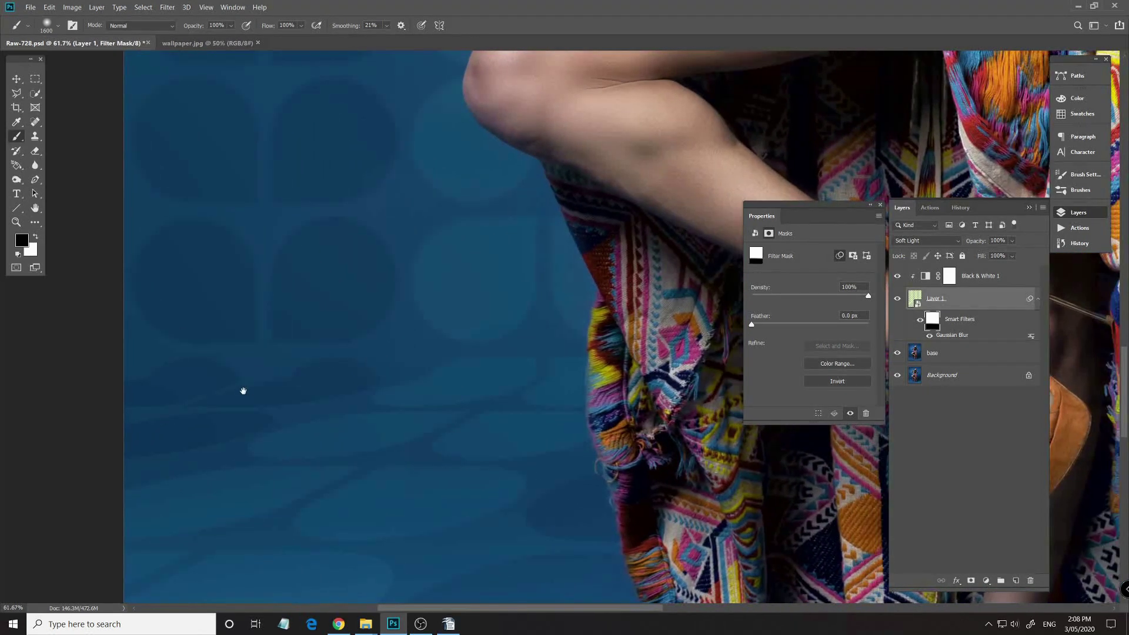
{"action": "scroll", "coordinate": [307, 396], "scroll_direction": "down", "scroll_amount": 1}
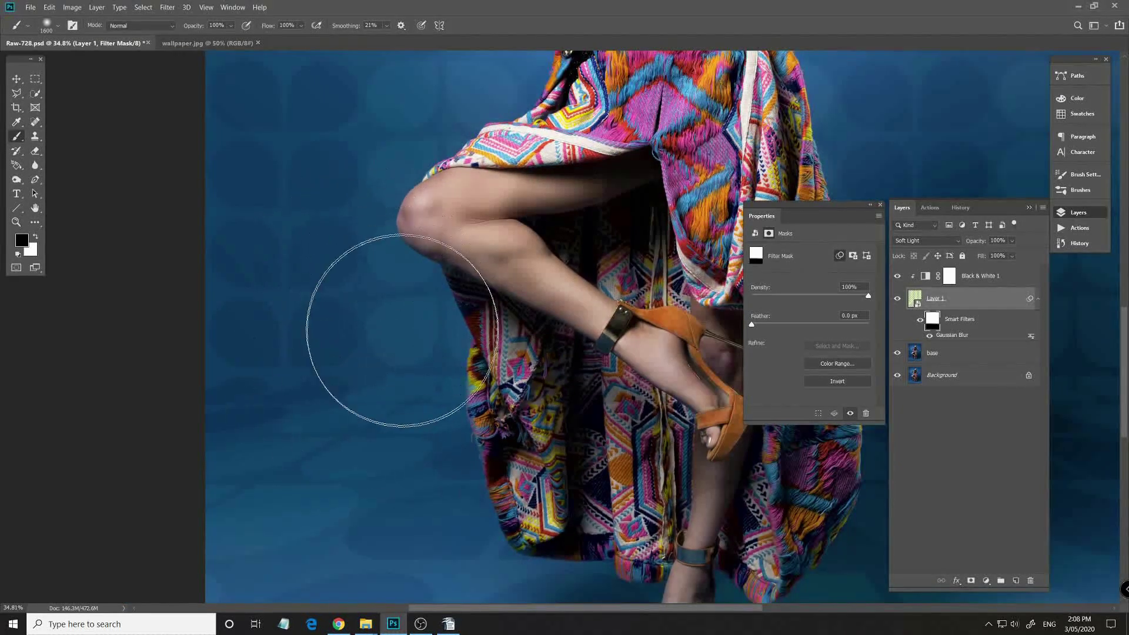
{"action": "scroll", "coordinate": [433, 385], "scroll_direction": "down", "scroll_amount": 1}
{"action": "scroll", "coordinate": [433, 384], "scroll_direction": "right", "scroll_amount": 3}
{"action": "scroll", "coordinate": [433, 385], "scroll_direction": "down", "scroll_amount": 1}
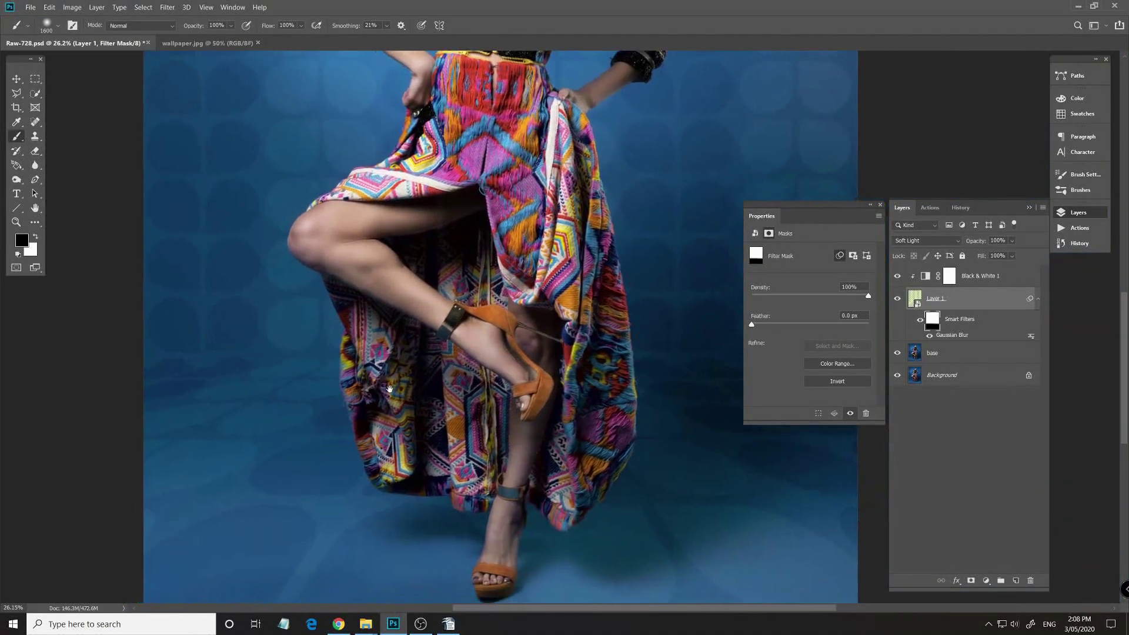
Set the brush to white at 40% opacity and shrink it to 1300 for the backdrop.
{"action": "left_click", "coordinate": [881, 205]}
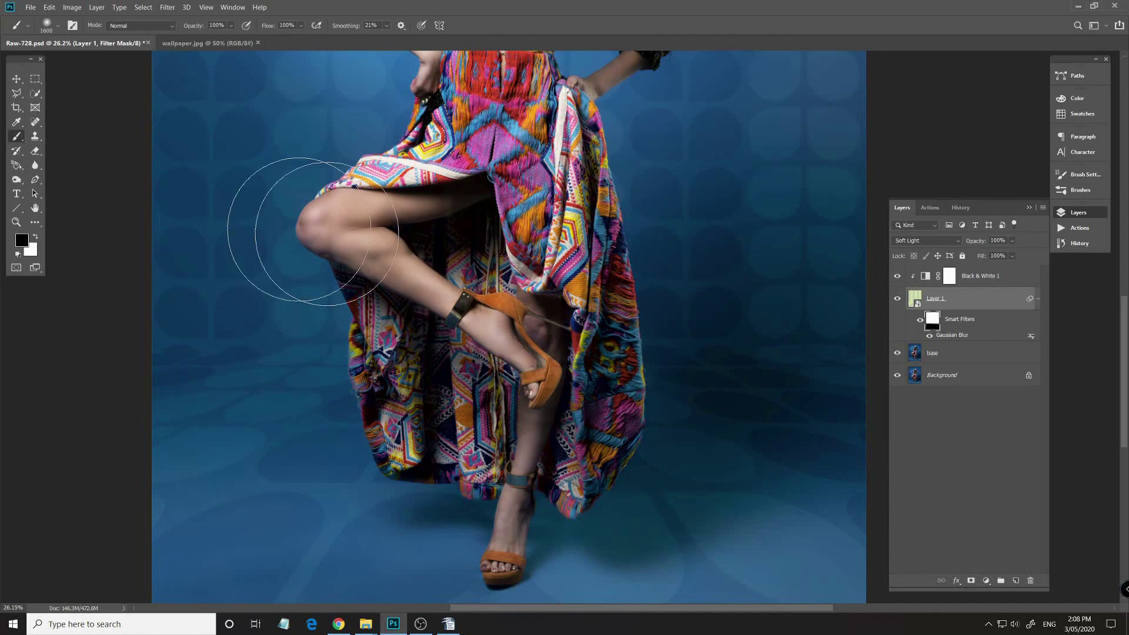
{"action": "left_click_drag", "start_coordinate": [198, 28], "coordinate": [188, 29]}
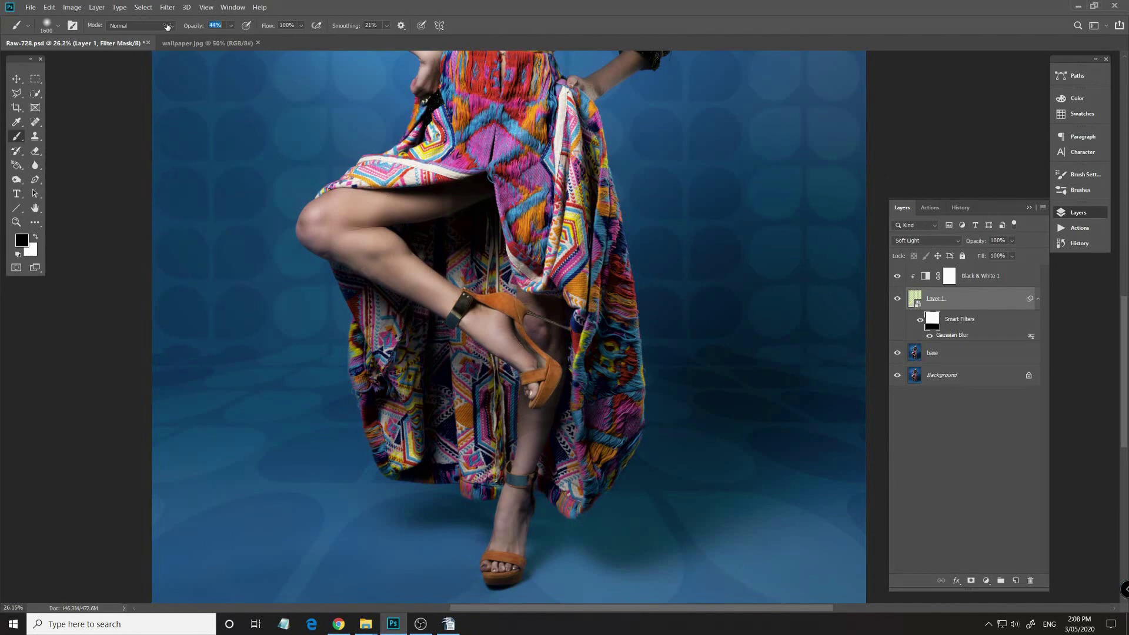
{"action": "left_click", "coordinate": [36, 237]}
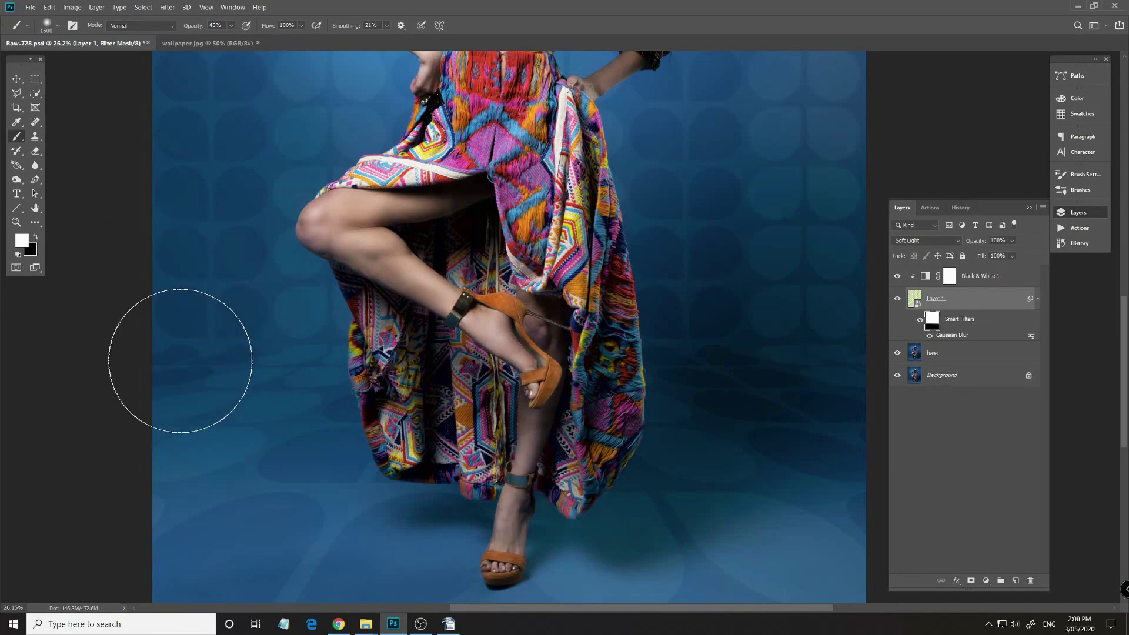
{"action": "key", "text": "bracketleft"}
{"action": "key", "text": "bracketleft"}
{"action": "key", "text": "bracketleft"}
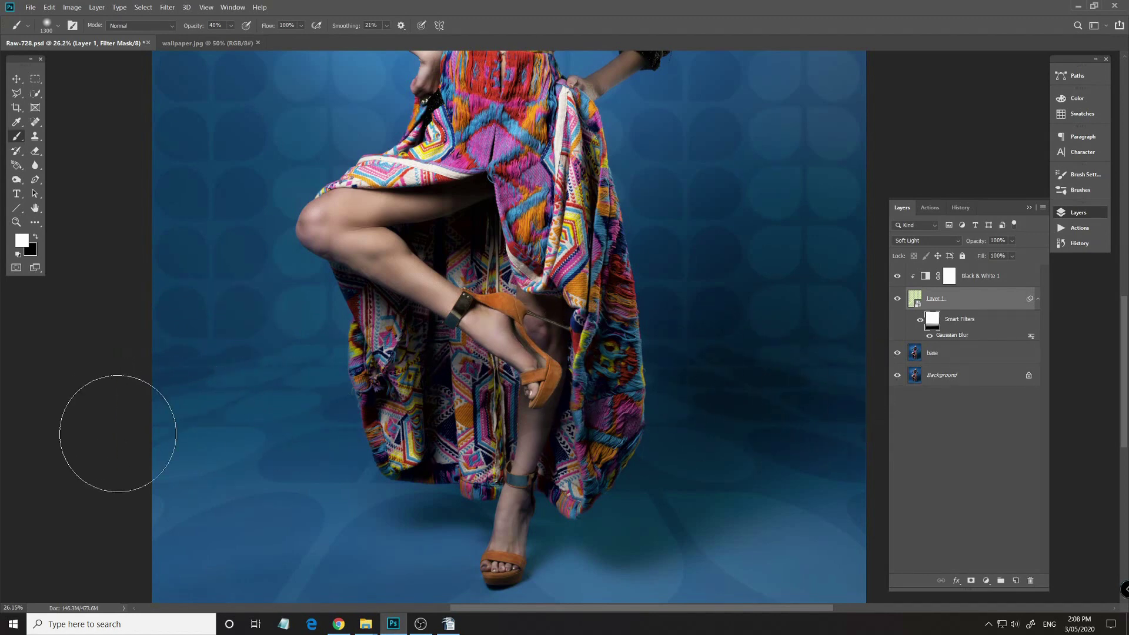
{"action": "scroll", "coordinate": [88, 412], "scroll_direction": "up", "scroll_amount": 5}
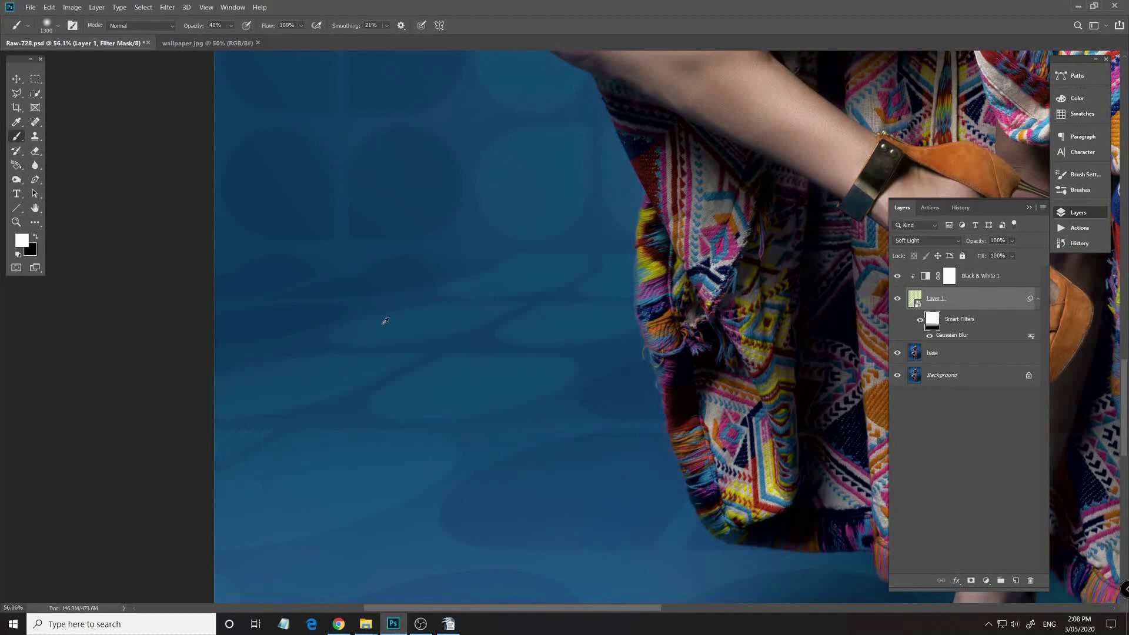
{"action": "mouse_move", "coordinate": [383, 478]}
{"action": "left_mouse_down"}
{"action": "mouse_move", "coordinate": [411, 340]}
{"action": "mouse_move", "coordinate": [401, 320]}
{"action": "mouse_move", "coordinate": [387, 387]}
{"action": "left_mouse_up"}
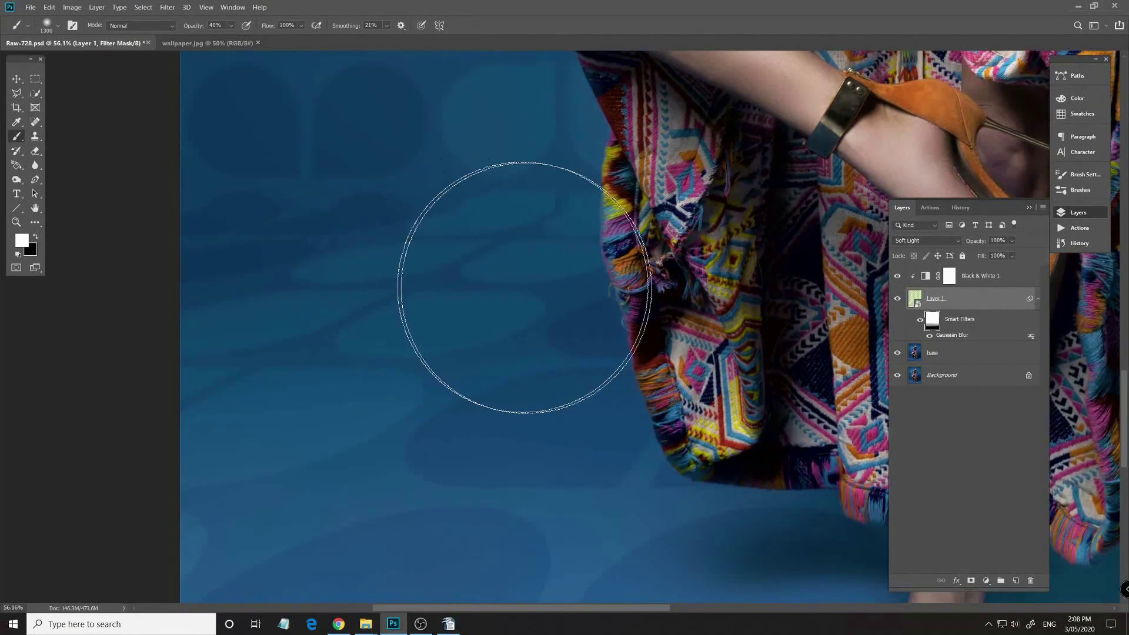
{"action": "scroll", "coordinate": [530, 295], "scroll_direction": "down", "scroll_amount": 5}
{"action": "scroll", "coordinate": [556, 319], "scroll_direction": "down", "scroll_amount": 2}
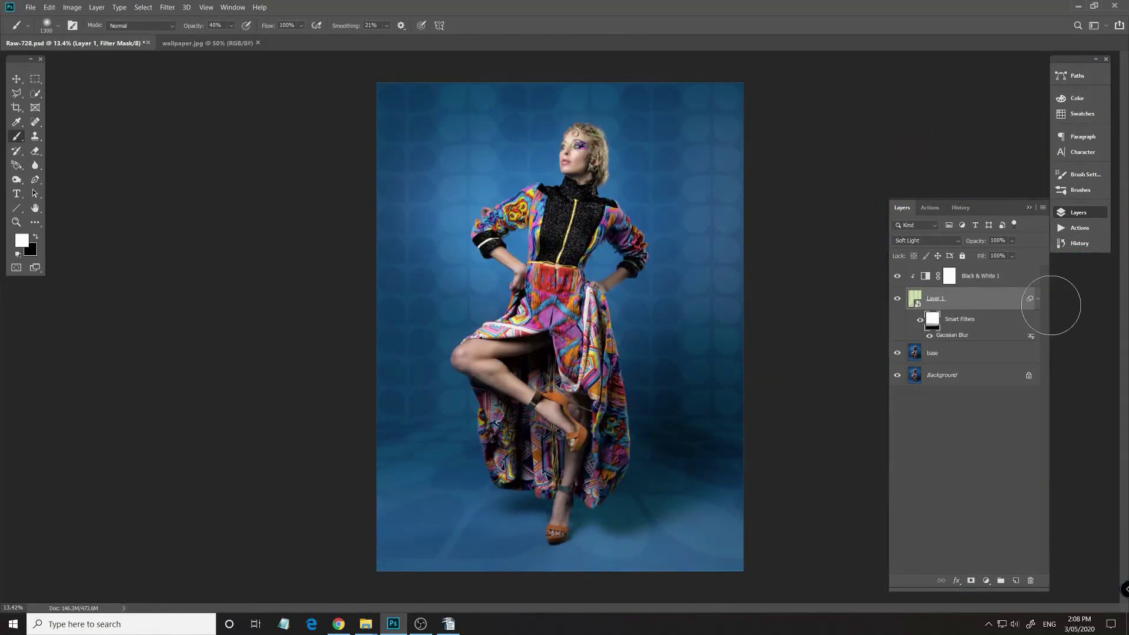
Hide the wallpaper layer, target the base photo, and set Quick Selection to size 1200.
{"action": "left_click", "coordinate": [1039, 300]}
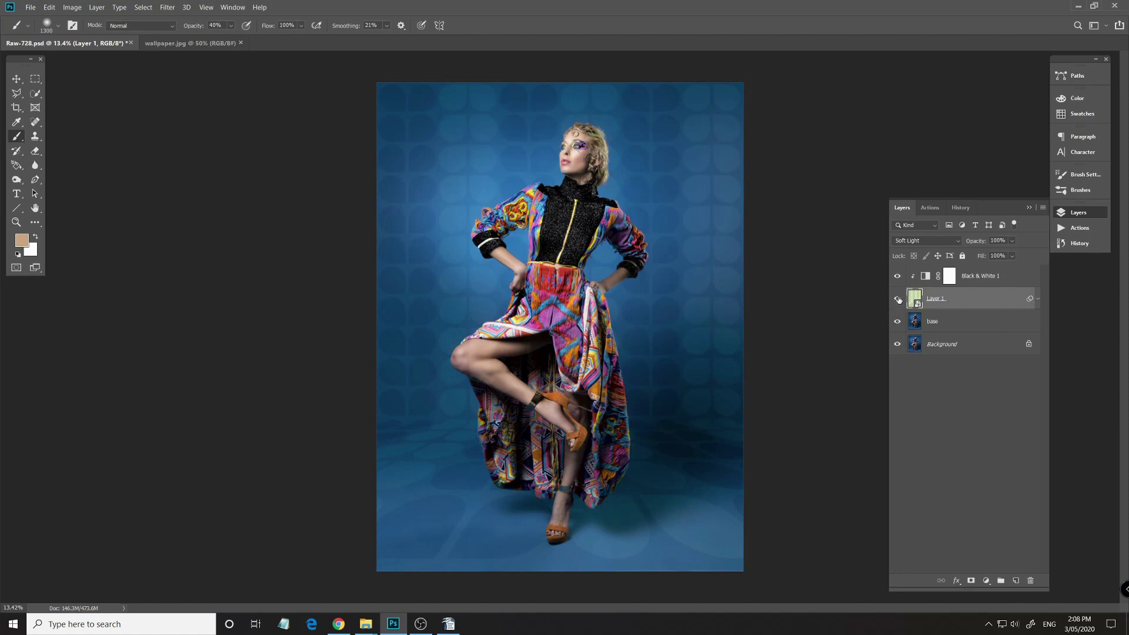
{"action": "left_click", "coordinate": [898, 299]}
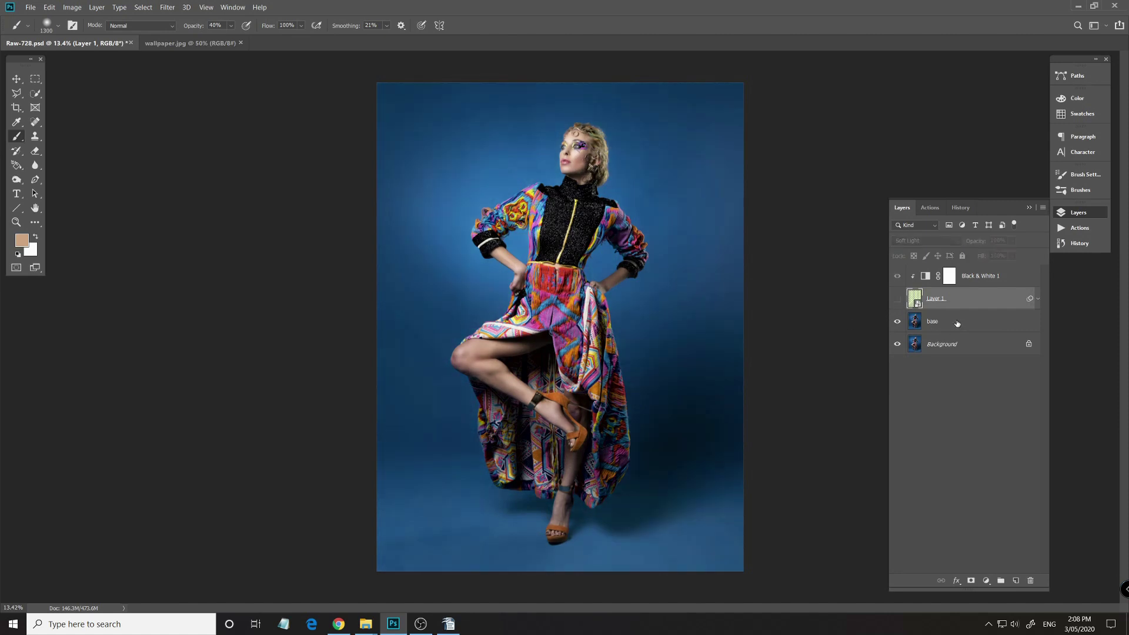
{"action": "left_click", "coordinate": [958, 325]}
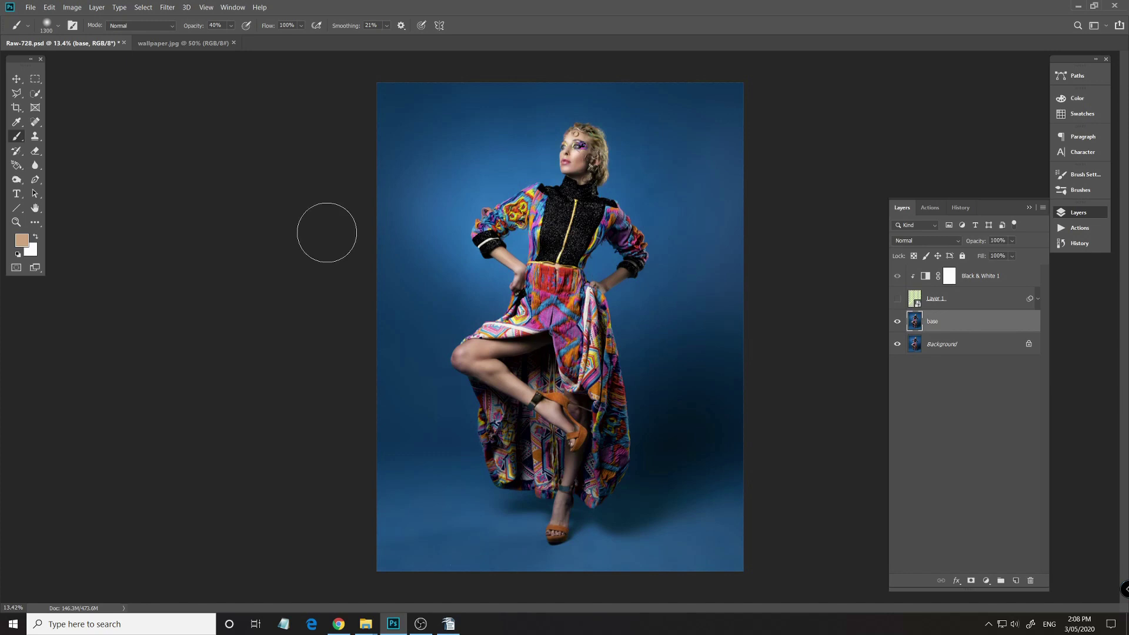
{"action": "left_click", "coordinate": [35, 95]}
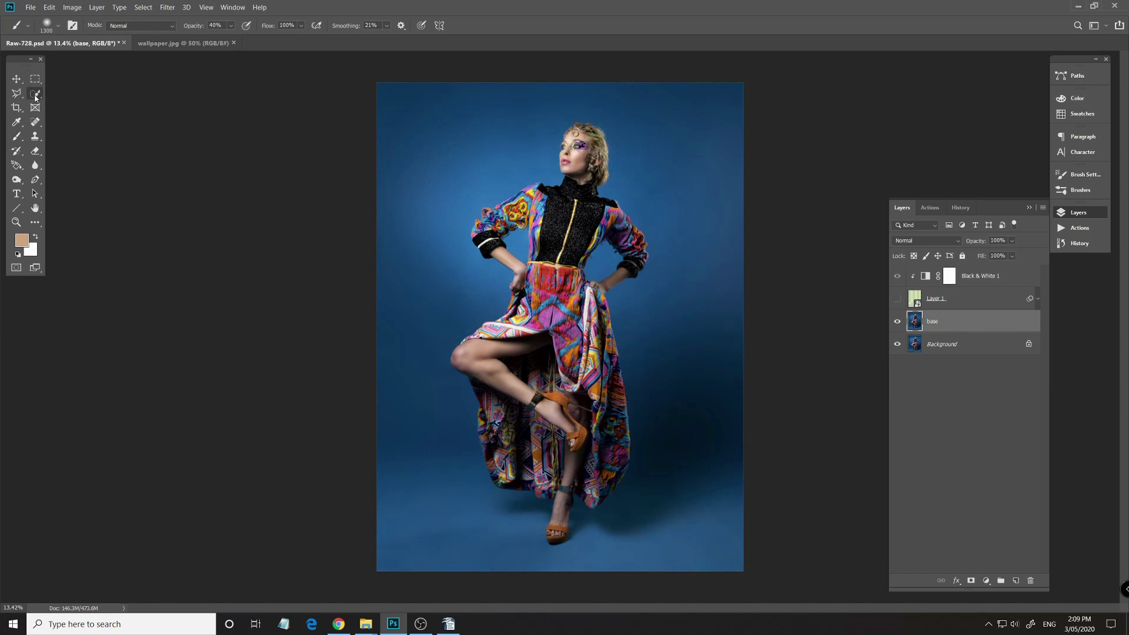
{"action": "left_click", "coordinate": [73, 93]}
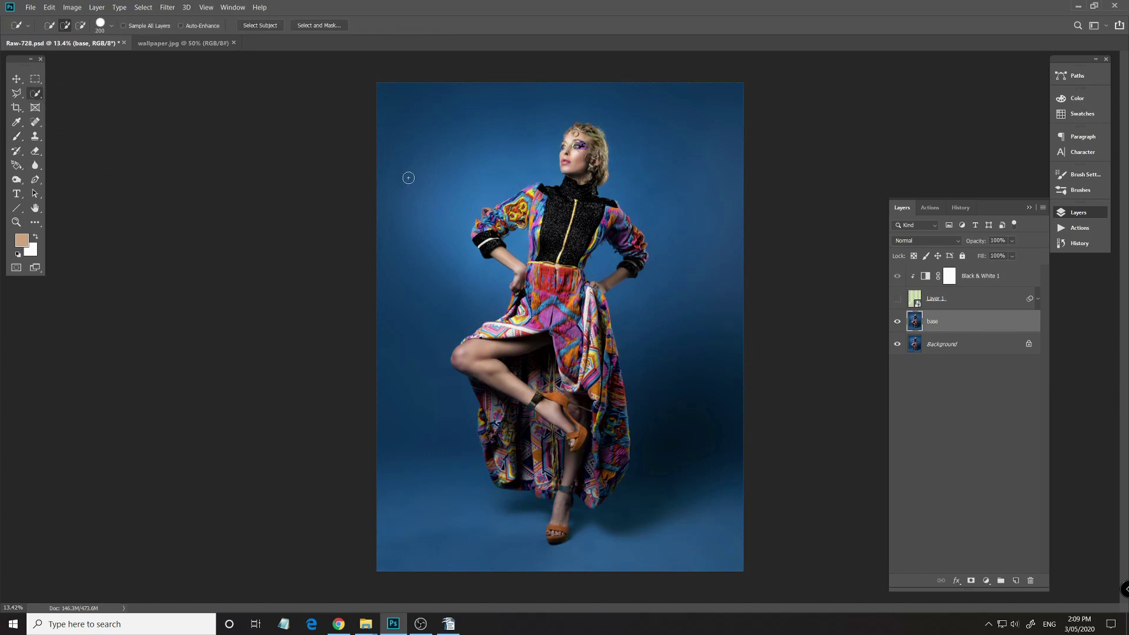
{"action": "key", "text": "bracketright"}
{"action": "key", "text": "bracketright"}
{"action": "key", "text": "bracketright"}
{"action": "key", "text": "bracketright"}
{"action": "key", "text": "bracketright"}
{"action": "key", "text": "bracketright"}
{"action": "key", "text": "bracketright"}
{"action": "key", "text": "bracketright"}
{"action": "key", "text": "bracketright"}
{"action": "key", "text": "bracketright"}
Select the blue backdrop, extending it around the lower leg, shoe and dress hem.
{"action": "mouse_move", "coordinate": [669, 133]}
{"action": "left_mouse_down"}
{"action": "mouse_move", "coordinate": [708, 169]}
{"action": "mouse_move", "coordinate": [725, 283]}
{"action": "mouse_move", "coordinate": [721, 511]}
{"action": "mouse_move", "coordinate": [503, 555]}
{"action": "mouse_move", "coordinate": [356, 400]}
{"action": "left_mouse_up"}
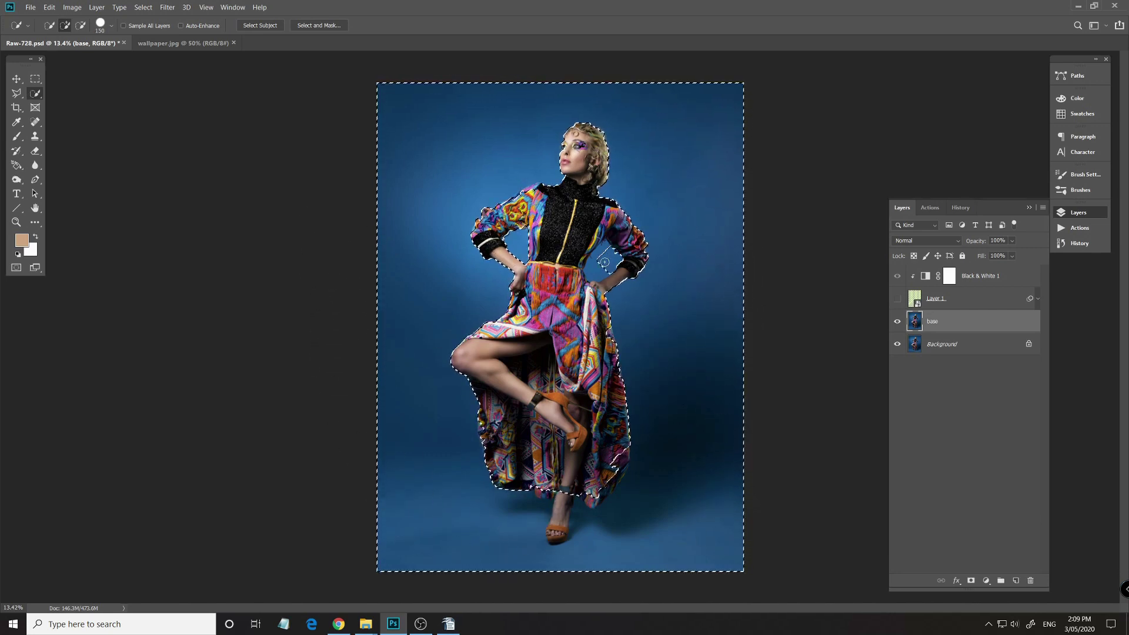
{"action": "scroll", "coordinate": [578, 529], "scroll_direction": "up", "scroll_amount": 3}
{"action": "mouse_move", "coordinate": [579, 529]}
{"action": "left_mouse_down"}
{"action": "mouse_move", "coordinate": [601, 435]}
{"action": "mouse_move", "coordinate": [562, 482]}
{"action": "left_mouse_up"}
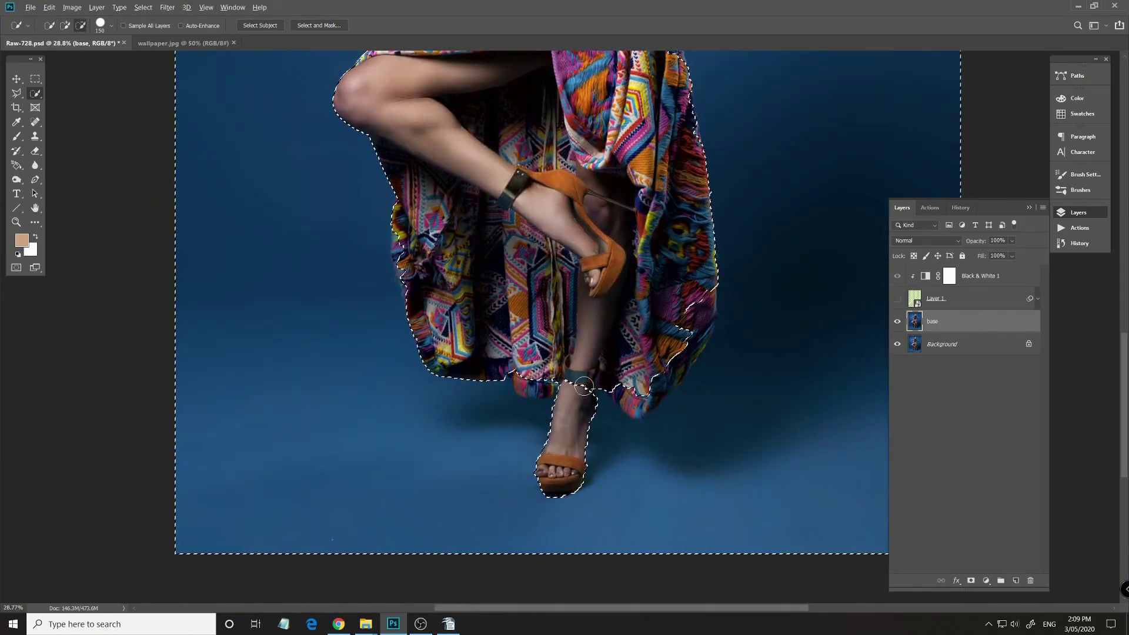
{"action": "scroll", "coordinate": [401, 251], "scroll_direction": "up", "scroll_amount": 8}
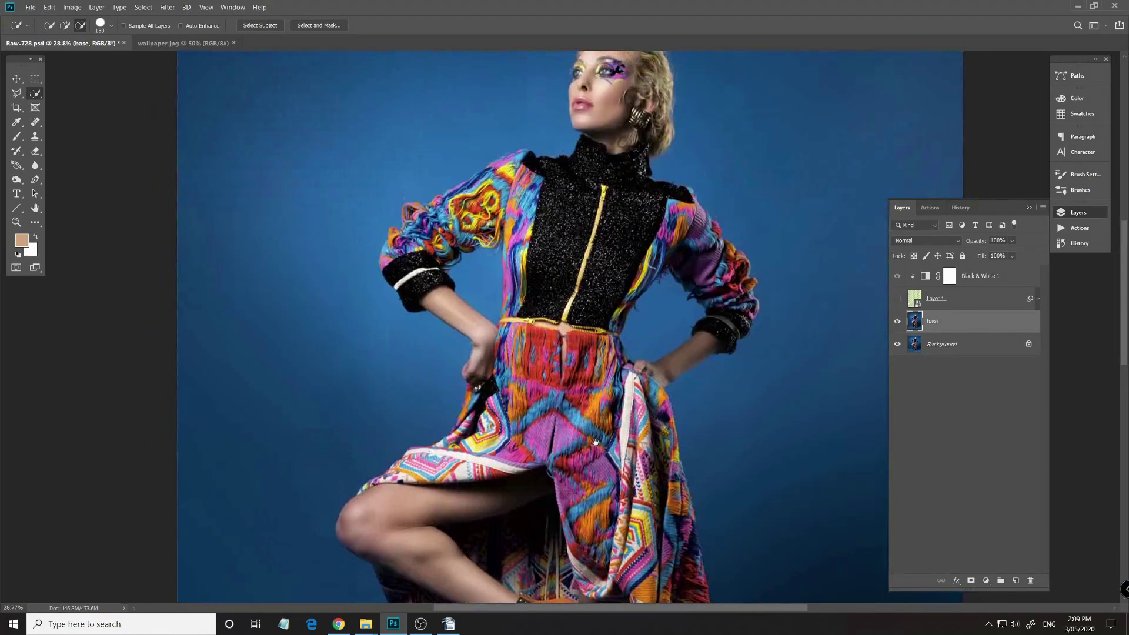
{"action": "scroll", "coordinate": [401, 252], "scroll_direction": "up", "scroll_amount": 3}
{"action": "scroll", "coordinate": [514, 431], "scroll_direction": "up", "scroll_amount": 3}
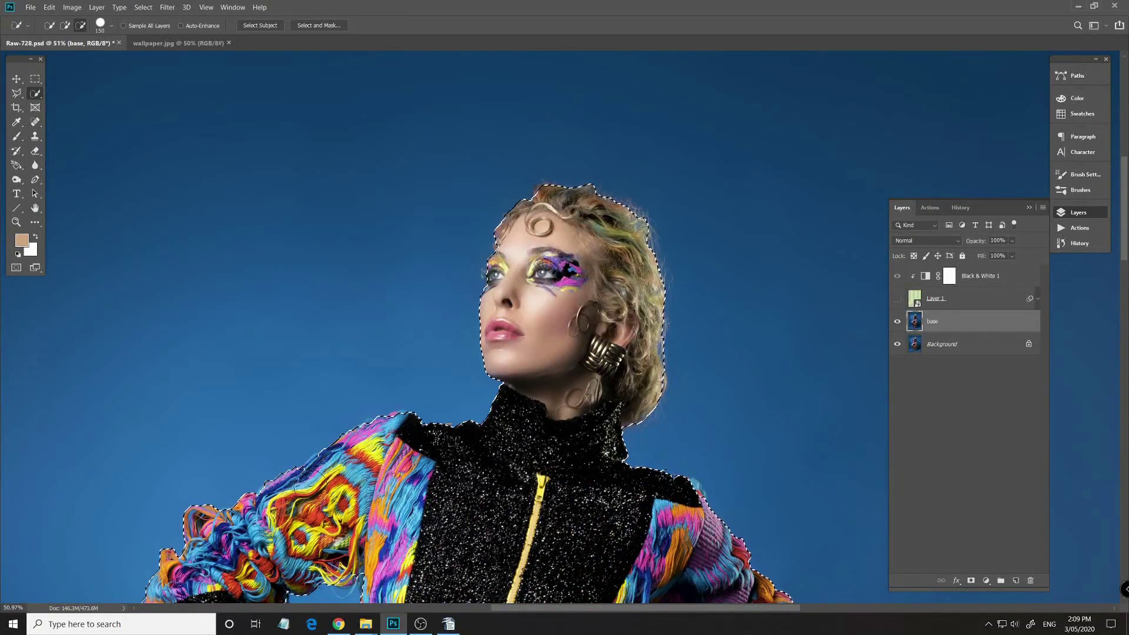
{"action": "scroll", "coordinate": [623, 351], "scroll_direction": "down", "scroll_amount": 3}
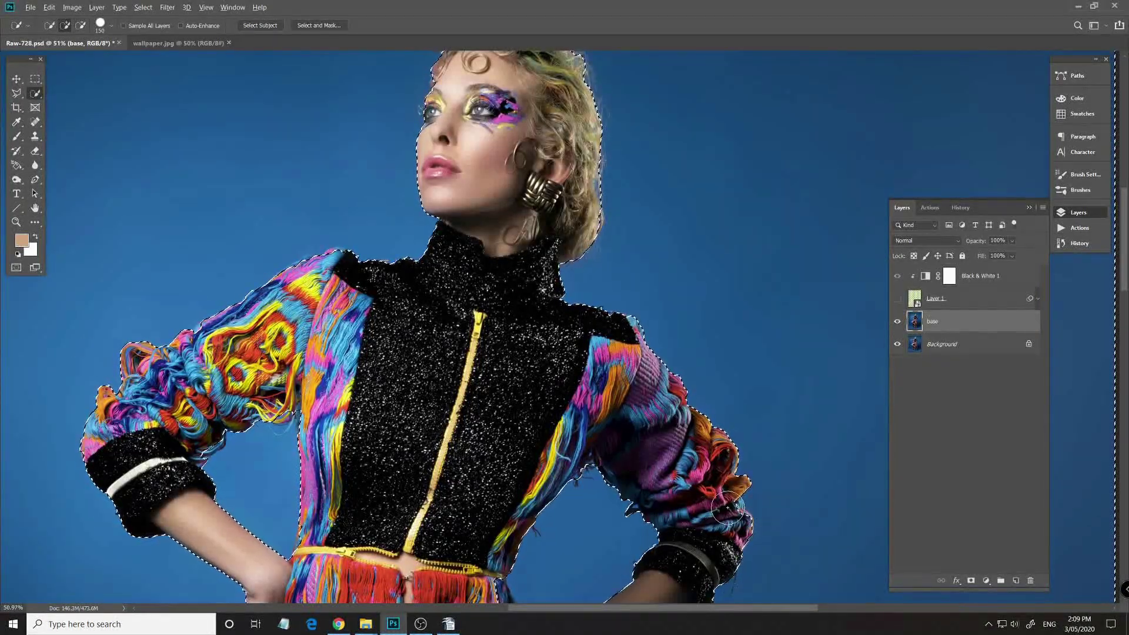
{"action": "scroll", "coordinate": [625, 346], "scroll_direction": "down", "scroll_amount": 4}
{"action": "scroll", "coordinate": [545, 500], "scroll_direction": "up", "scroll_amount": 5}
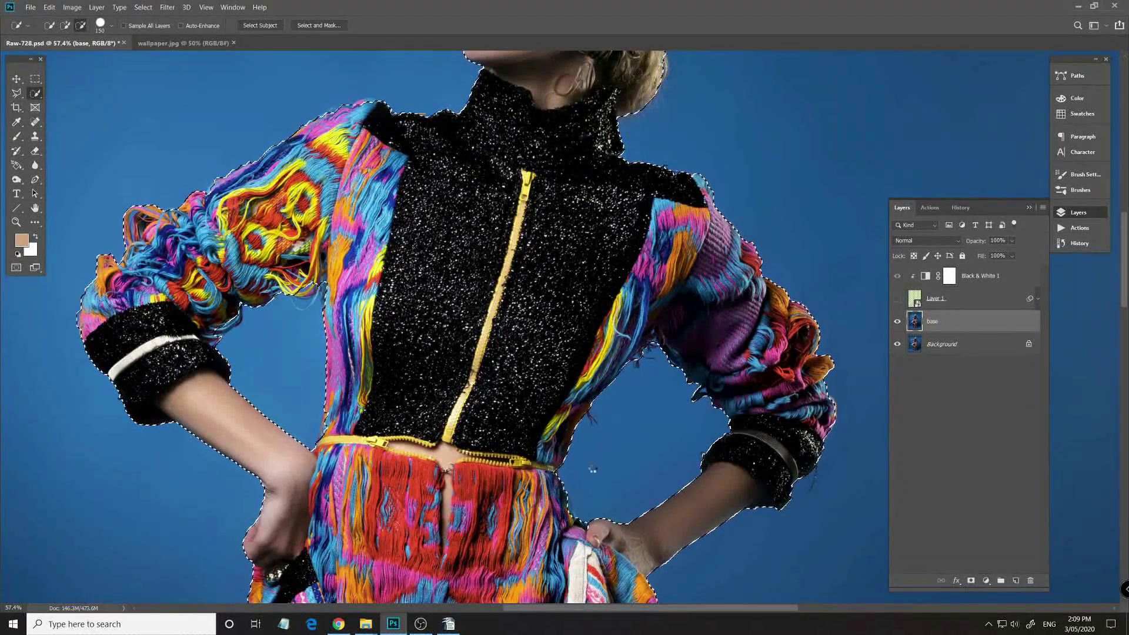
{"action": "scroll", "coordinate": [588, 488], "scroll_direction": "down", "scroll_amount": 5}
{"action": "scroll", "coordinate": [639, 481], "scroll_direction": "up", "scroll_amount": 4}
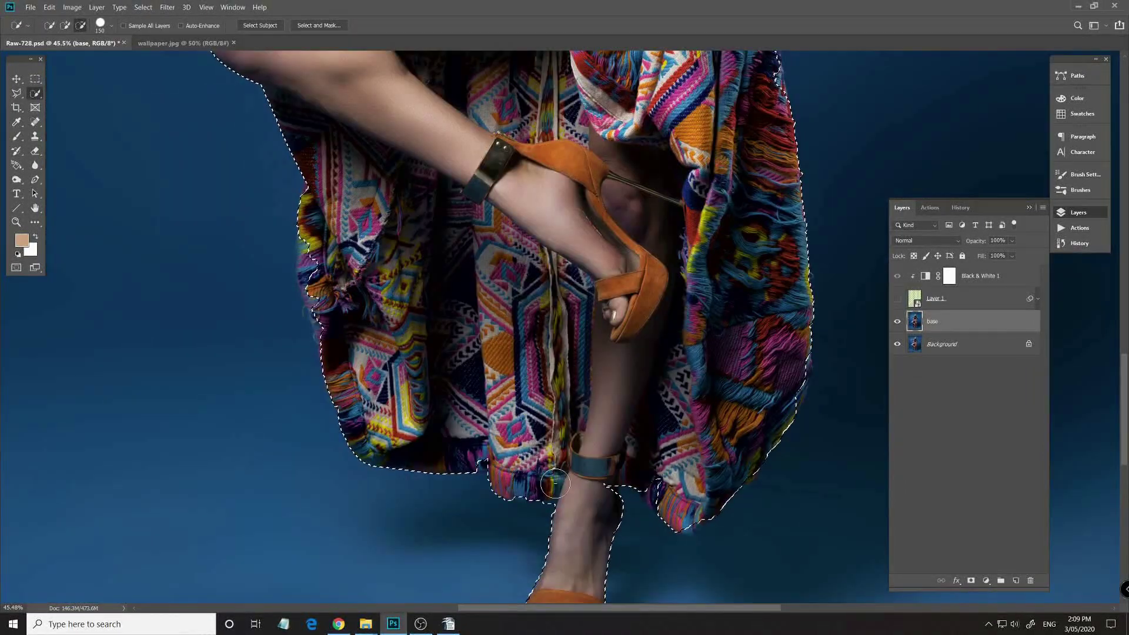
{"action": "left_click", "coordinate": [658, 487]}
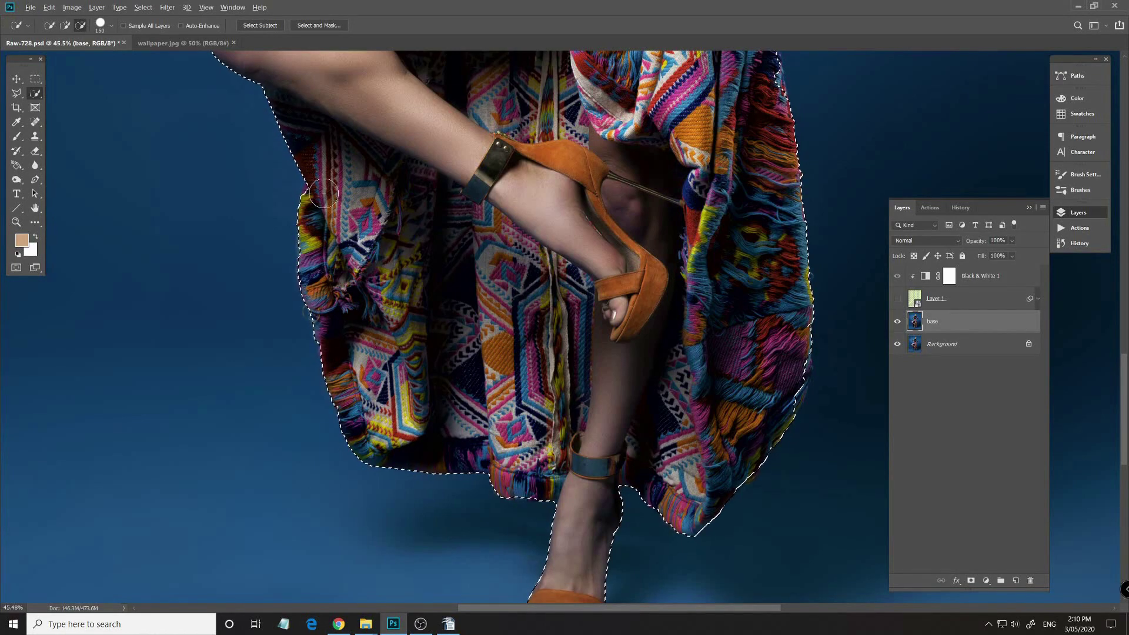
{"action": "scroll", "coordinate": [747, 418], "scroll_direction": "down", "scroll_amount": 1}
{"action": "scroll", "coordinate": [746, 418], "scroll_direction": "down", "scroll_amount": 3}
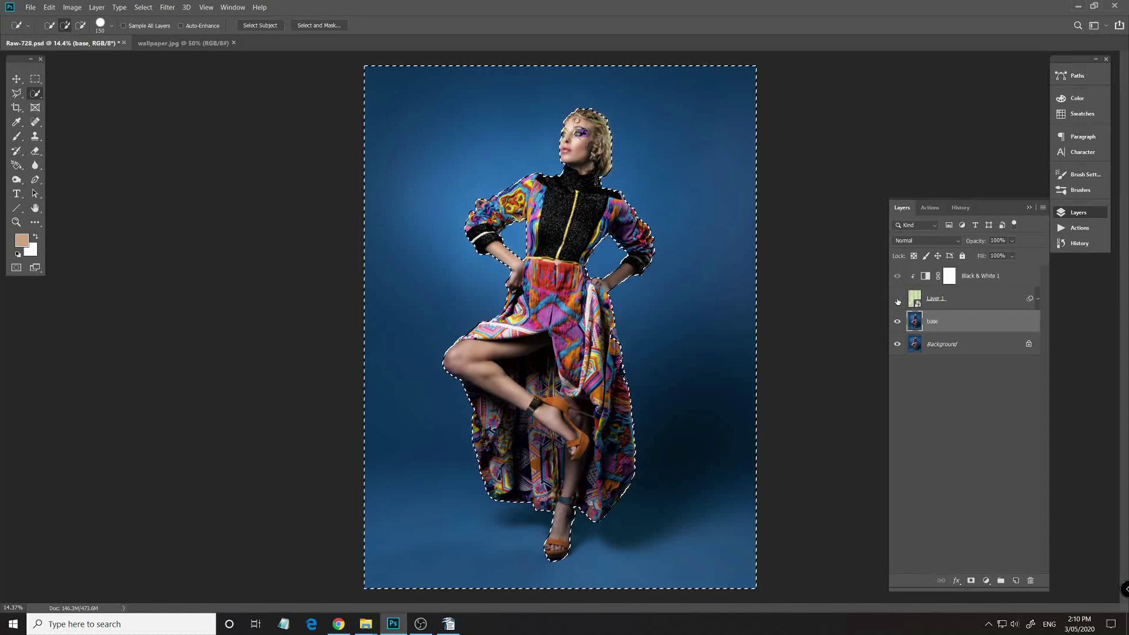
Show Layer 1 in Soft Light, mask the model out from the selection, and set opacity to 81%.
{"action": "left_click", "coordinate": [898, 299]}
{"action": "left_click", "coordinate": [956, 303]}
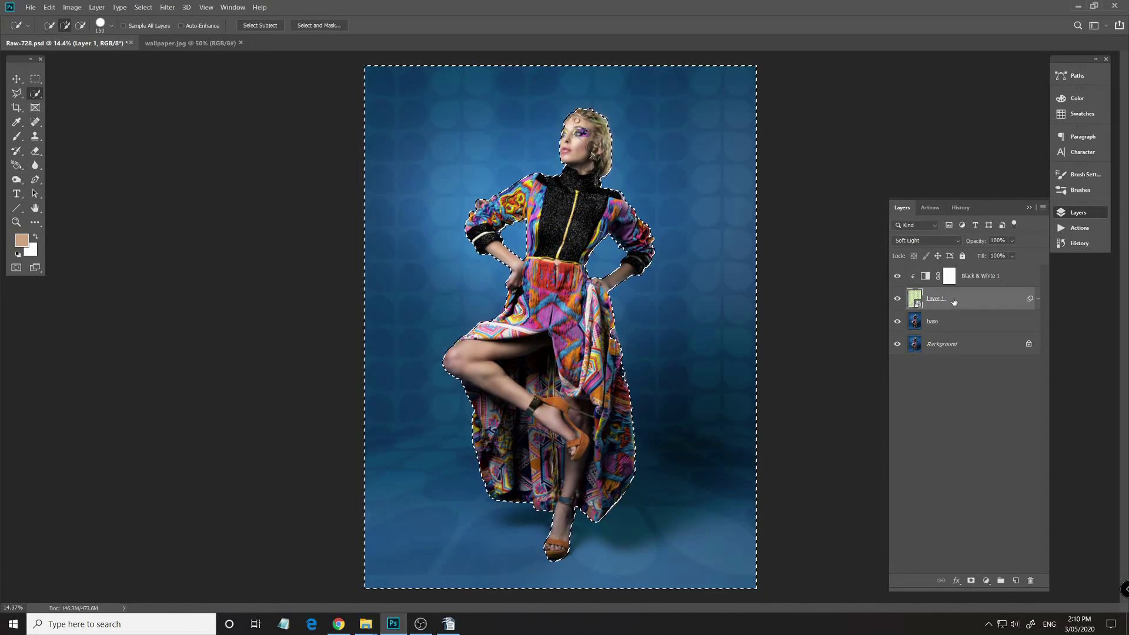
{"action": "key", "text": "alt+shift+f"}
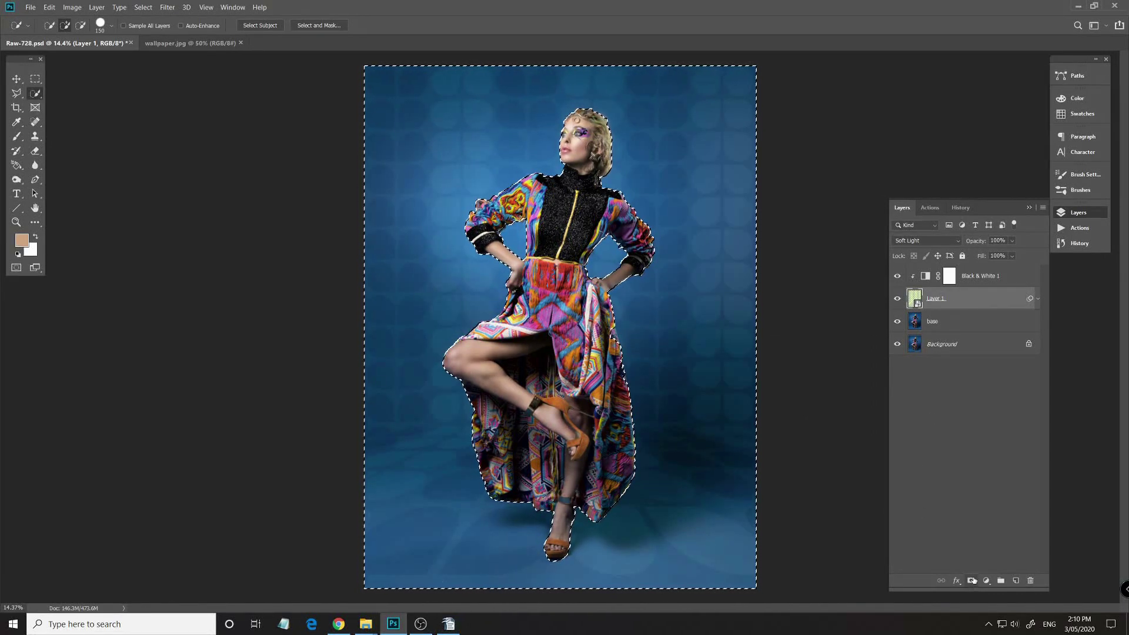
{"action": "left_click", "coordinate": [970, 582]}
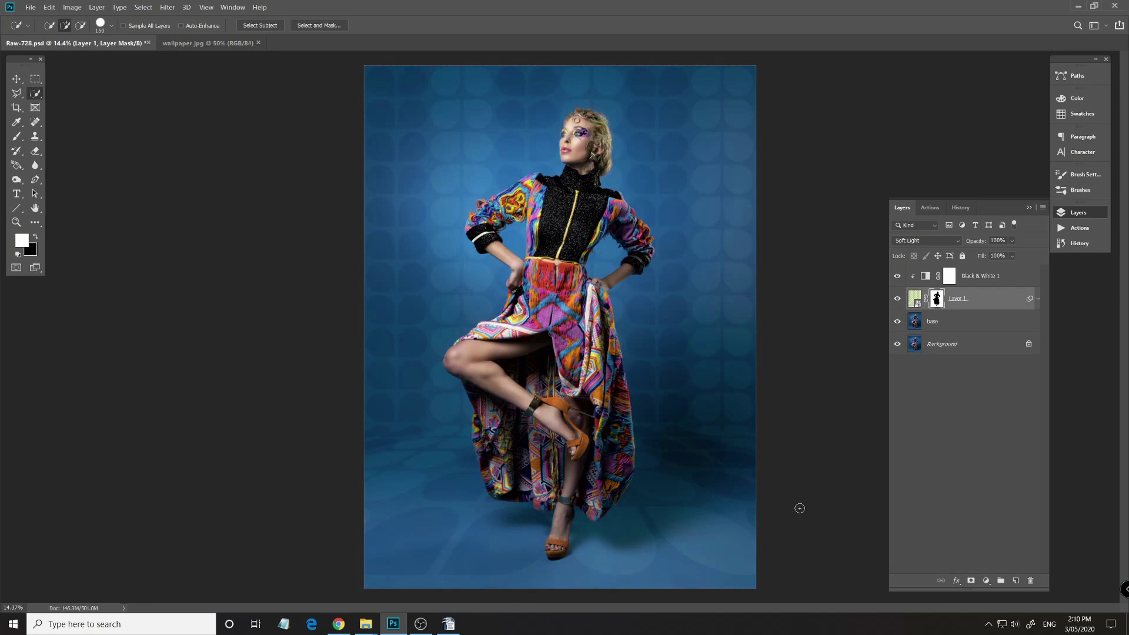
{"action": "scroll", "coordinate": [781, 424], "scroll_direction": "down", "scroll_amount": 1}
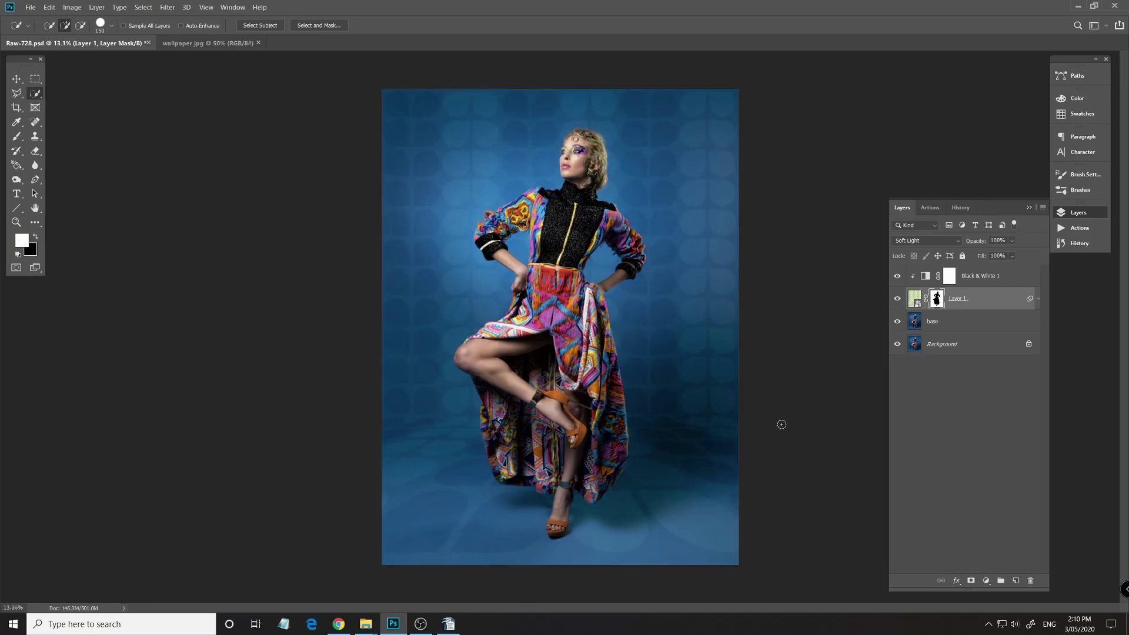
{"action": "left_click_drag", "start_coordinate": [977, 241], "coordinate": [973, 242]}
{"action": "left_click_drag", "start_coordinate": [978, 244], "coordinate": [976, 243]}
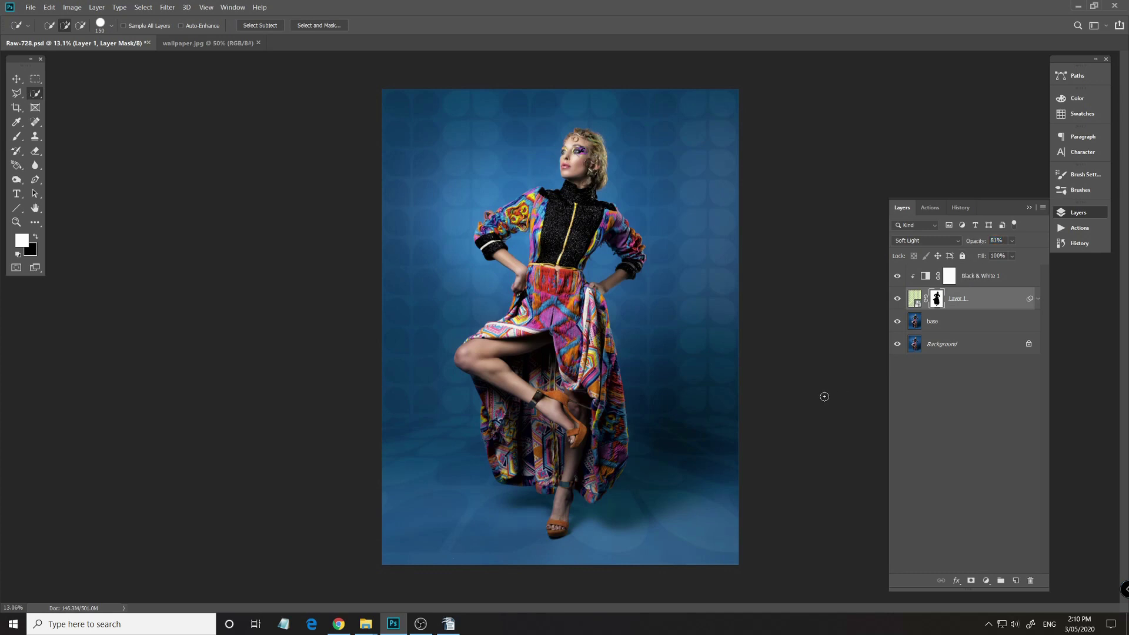